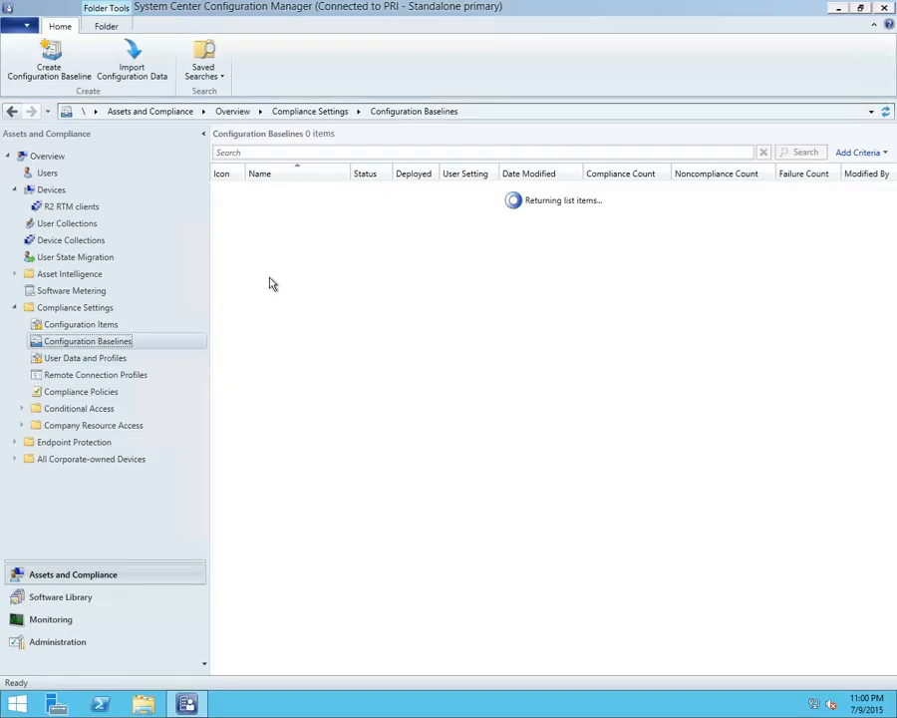
Start a User Data and Profiles configuration item named Test covering folder redirection, offline files and roaming user profiles
left_click(94, 361)
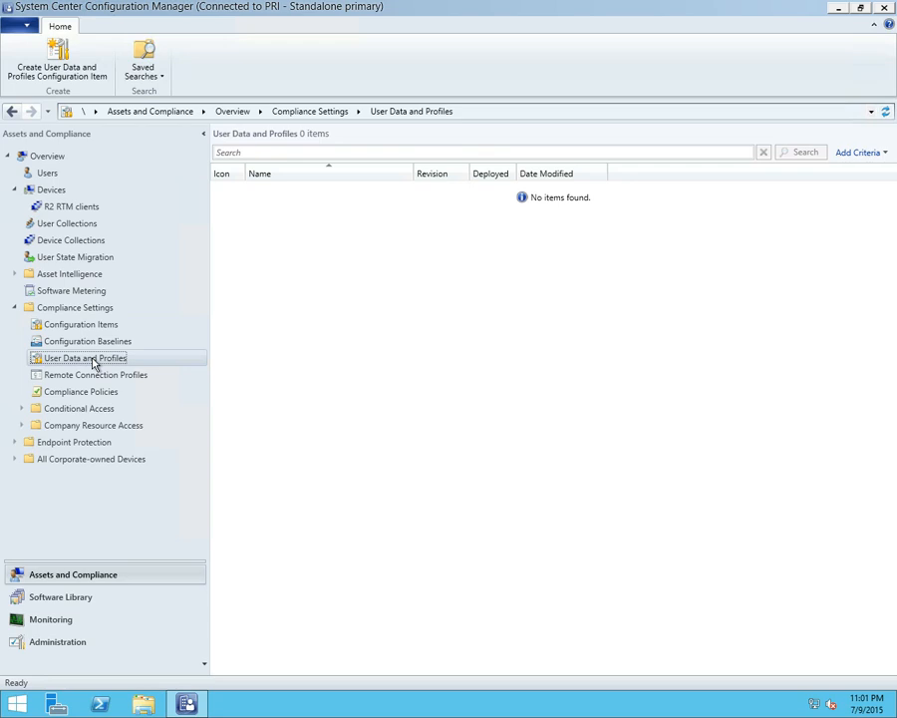
right_click(92, 363)
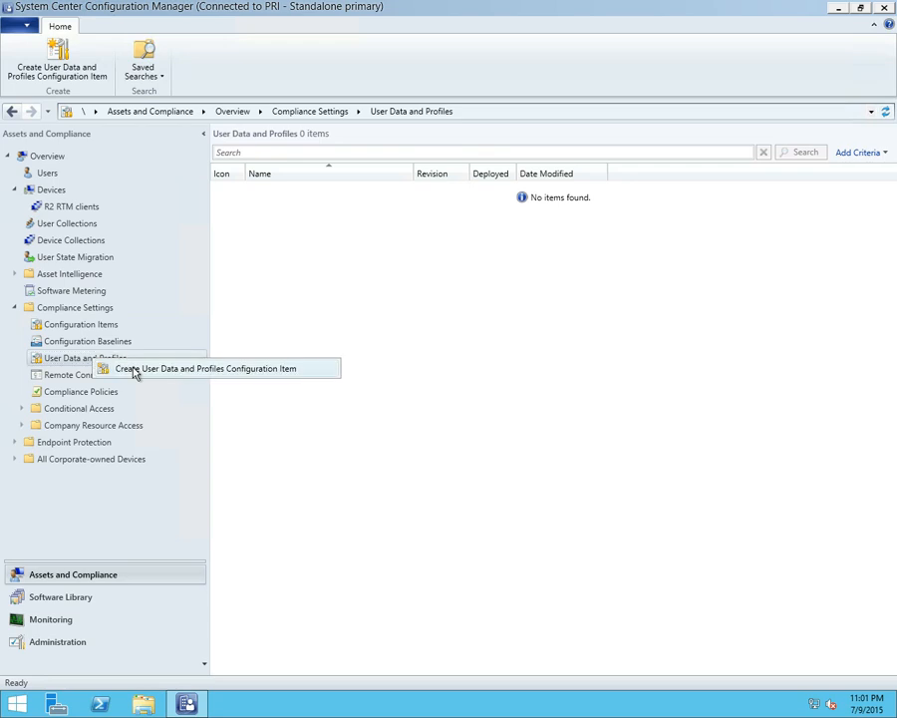
left_click(136, 374)
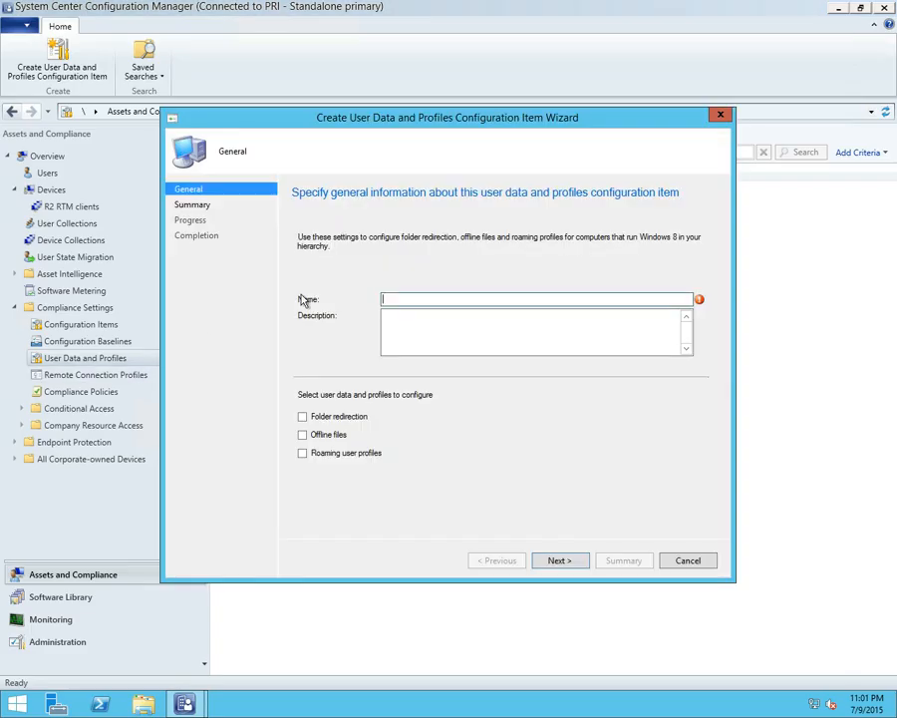
type("Test")
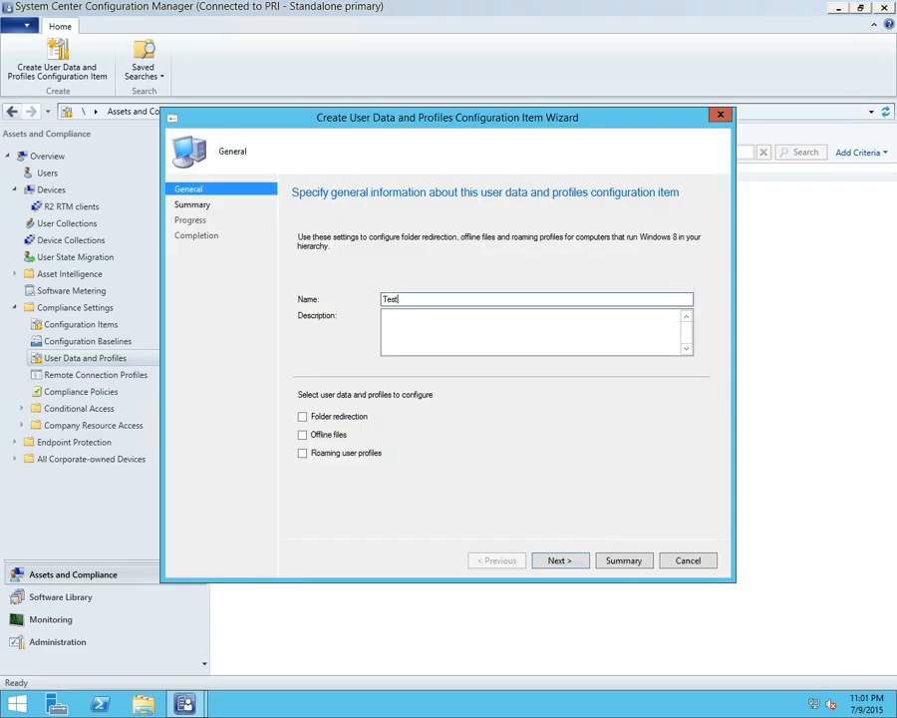
left_click(302, 416)
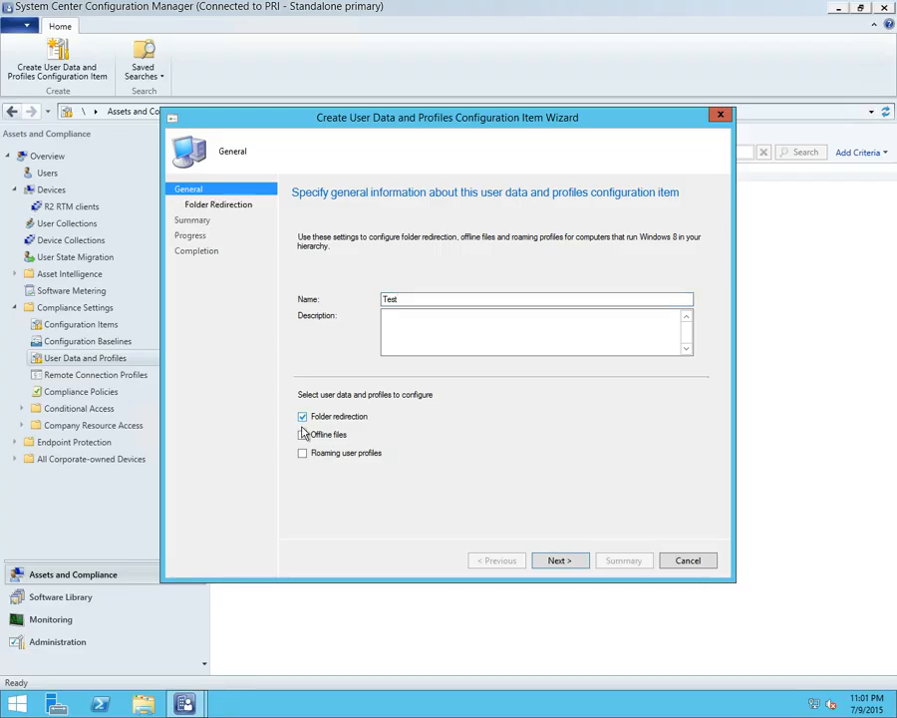
left_click(302, 435)
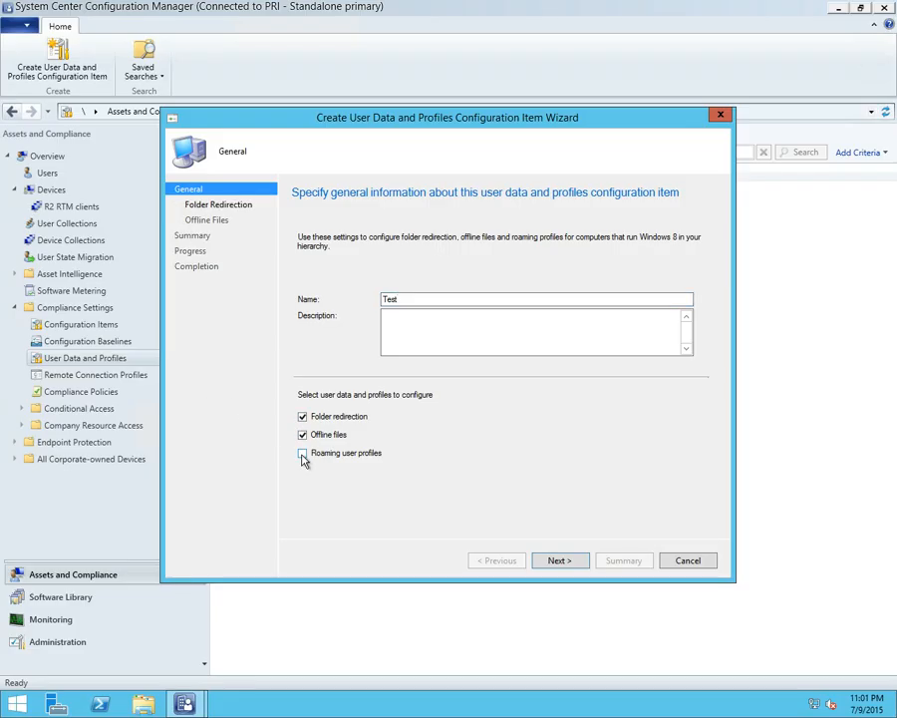
left_click(303, 453)
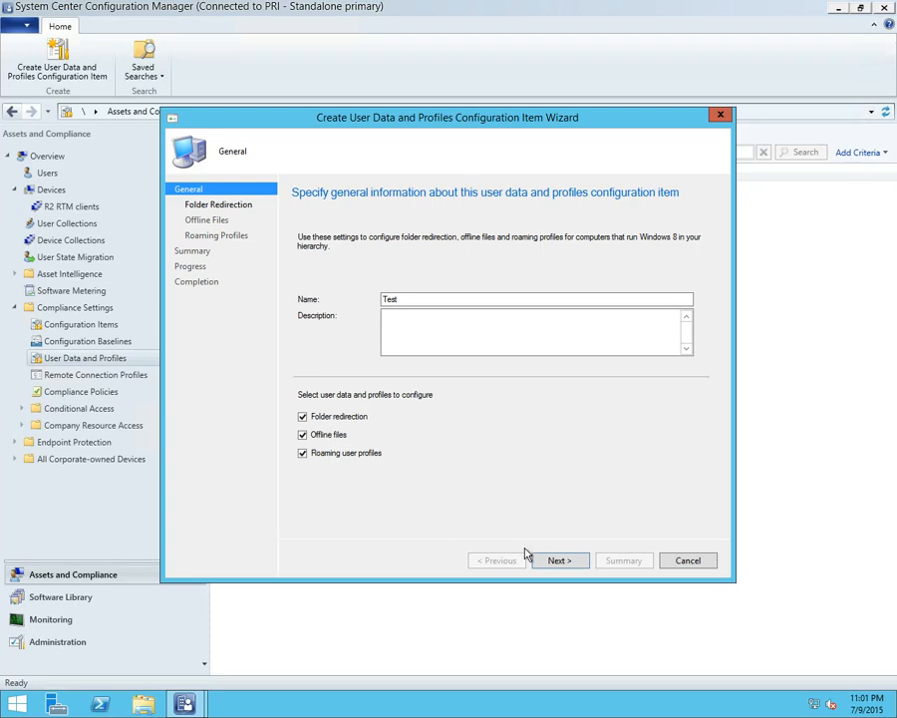
left_click(565, 564)
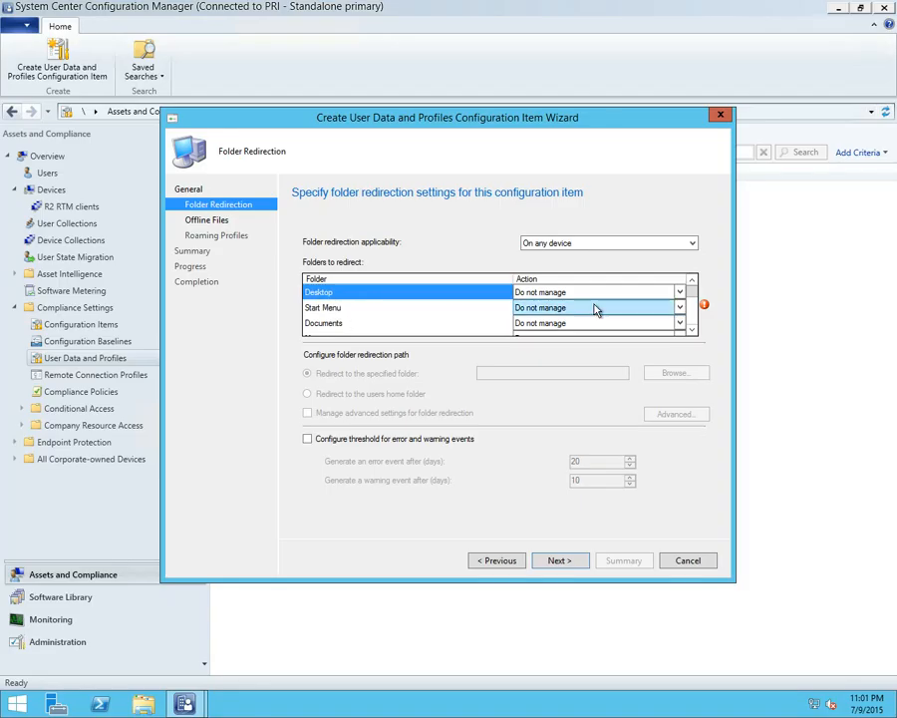
Set the Pictures folder to Redirect to remote, using the users home folder as the redirection path
left_click(693, 305)
left_click_drag(692, 309, 693, 331)
left_click(679, 324)
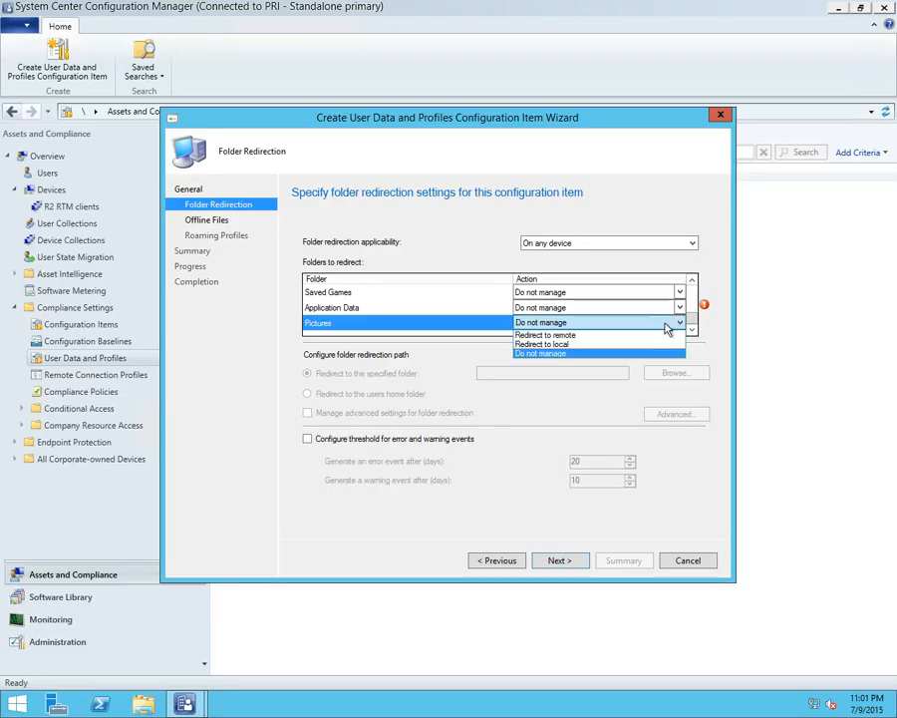
left_click(605, 336)
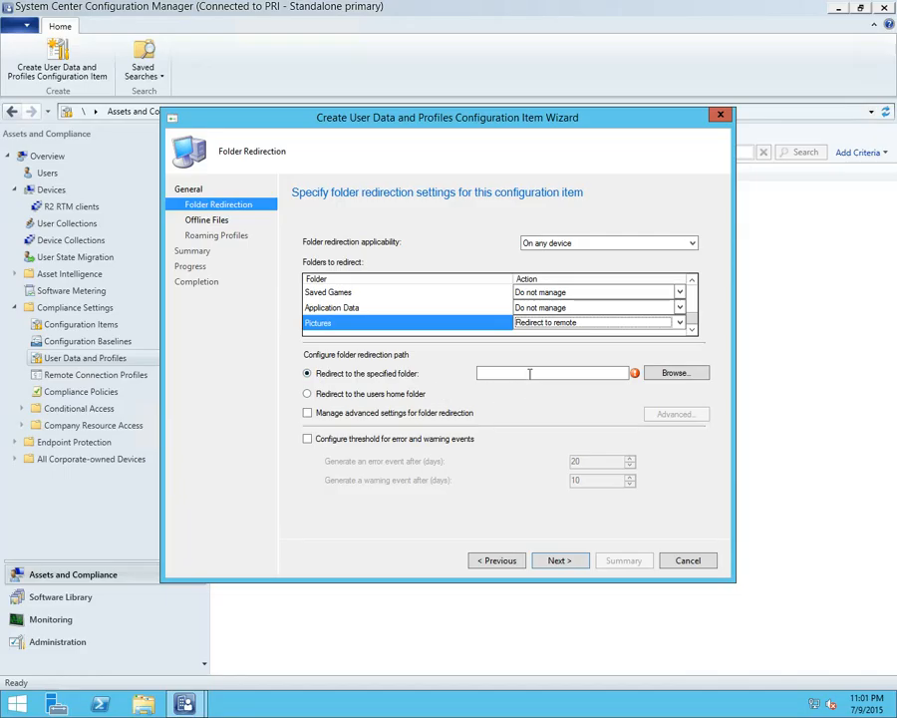
left_click(399, 395)
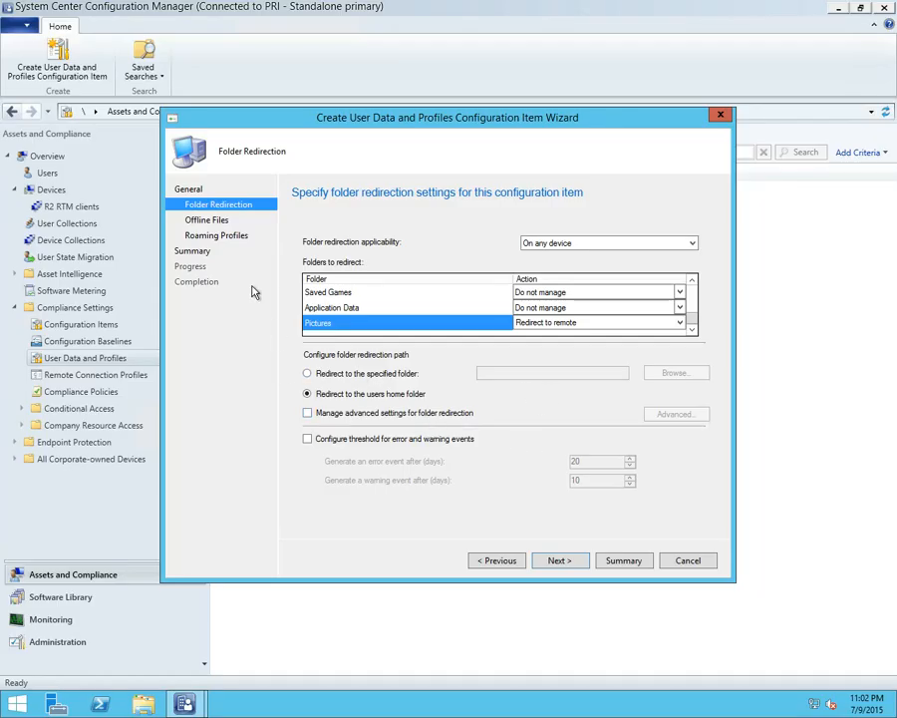
Review the offline files and roaming profiles settings, and exit the configuration item wizard without saving
left_click(217, 220)
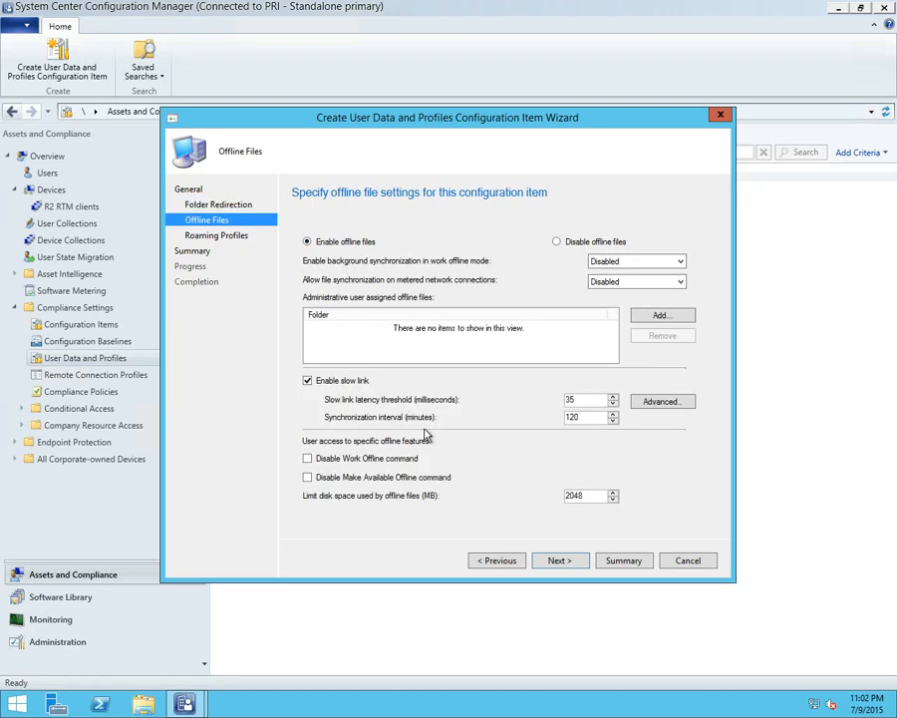
left_click(645, 321)
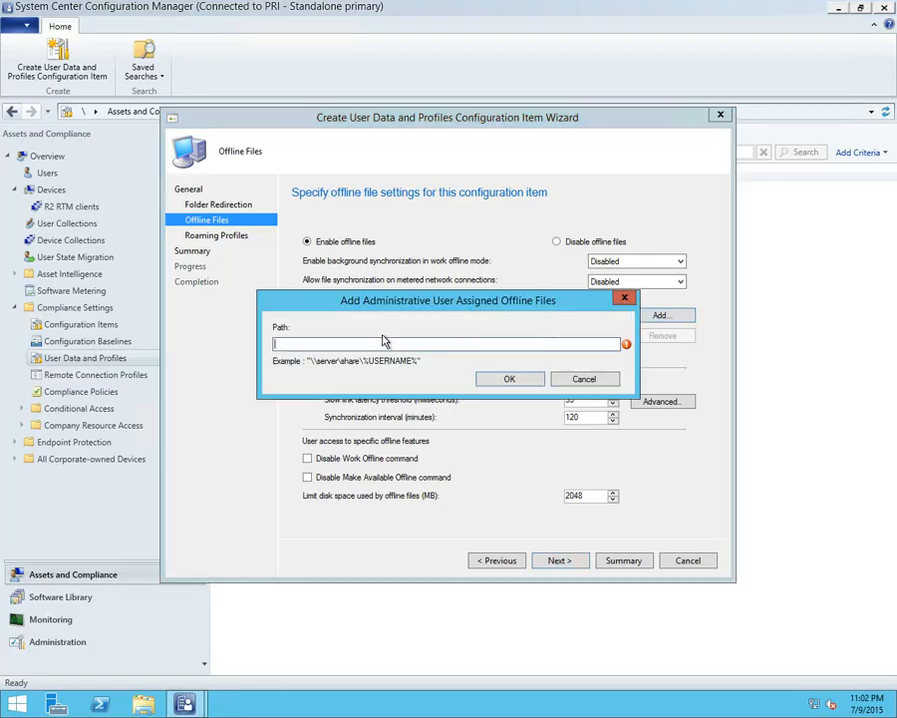
left_click(582, 380)
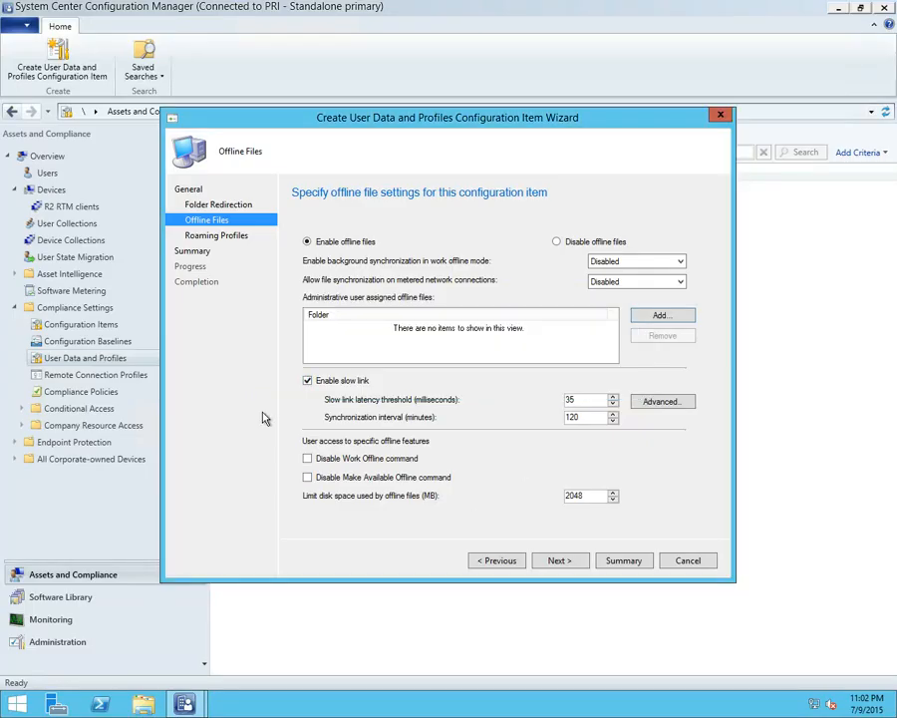
left_click(217, 237)
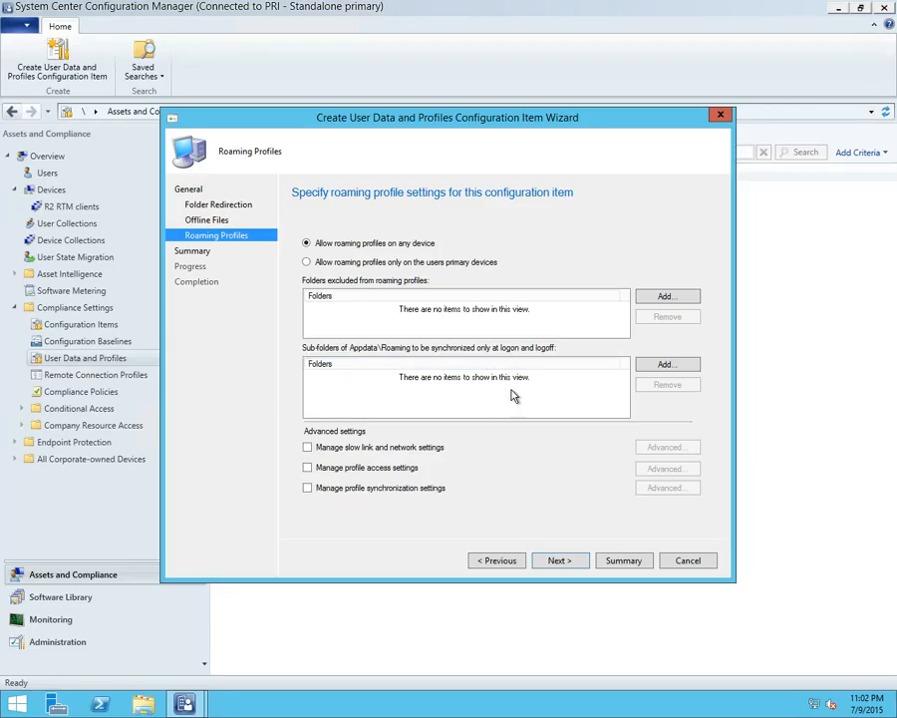
left_click(677, 561)
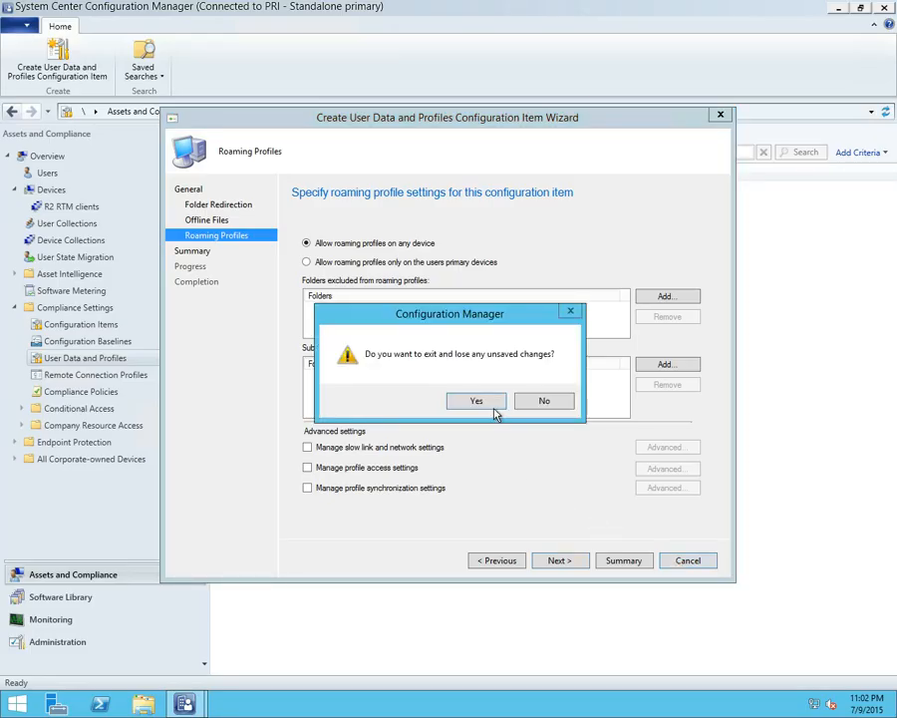
left_click(486, 459)
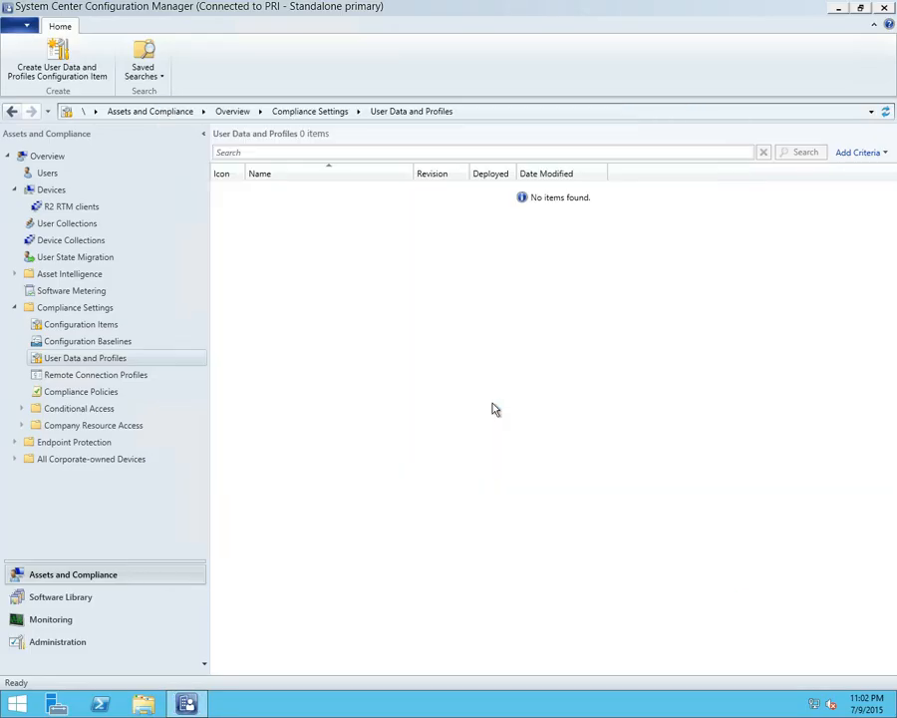
Start a remote connection profile named test, review its profile settings, and exit without saving
left_click(72, 379)
right_click(103, 378)
left_click(128, 391)
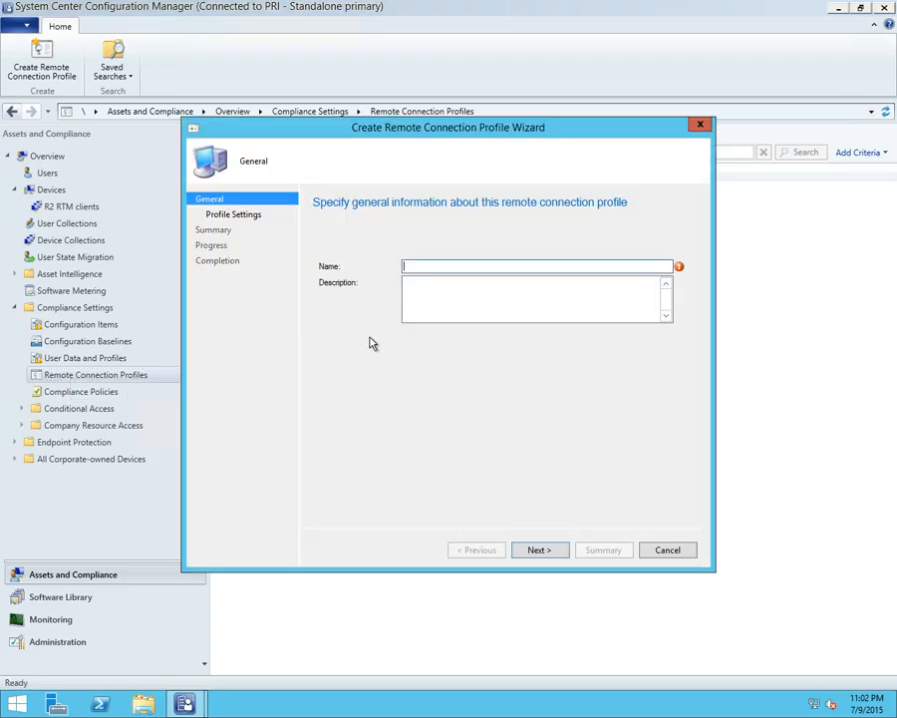
type("rdp")
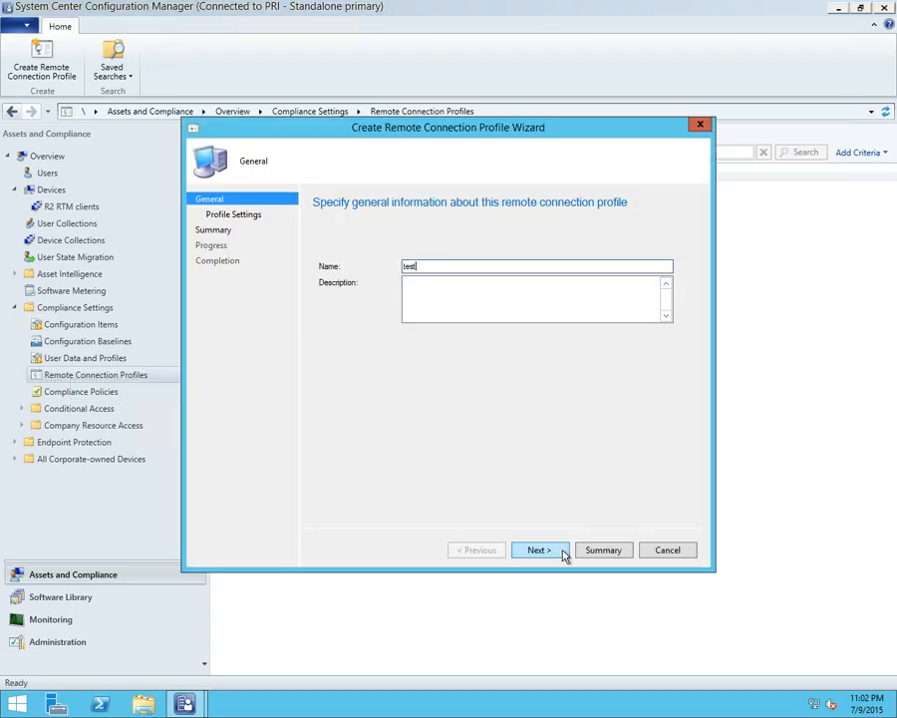
left_click(543, 550)
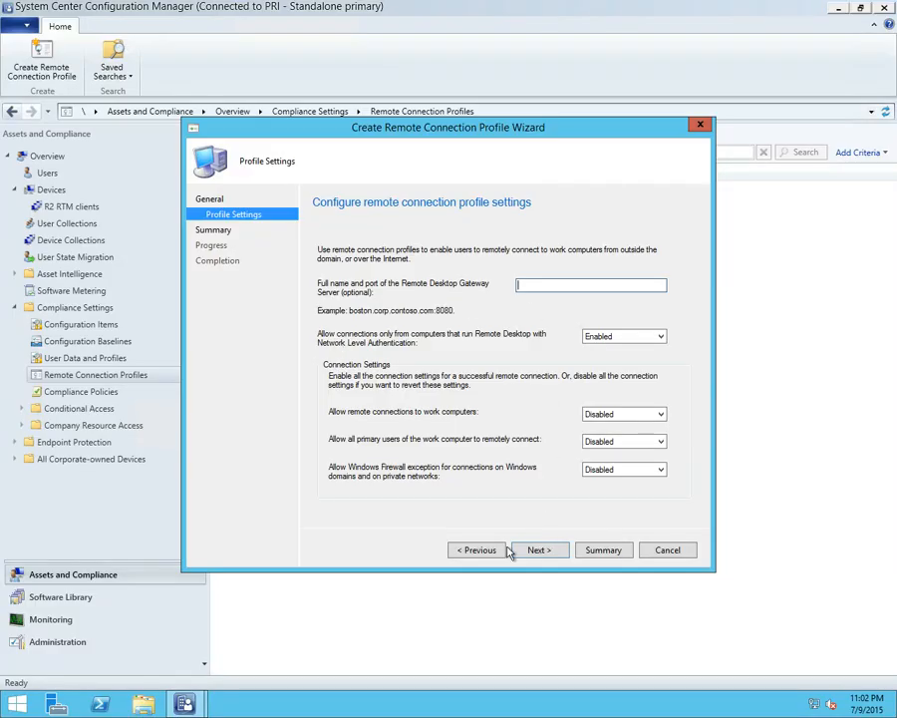
left_click(670, 554)
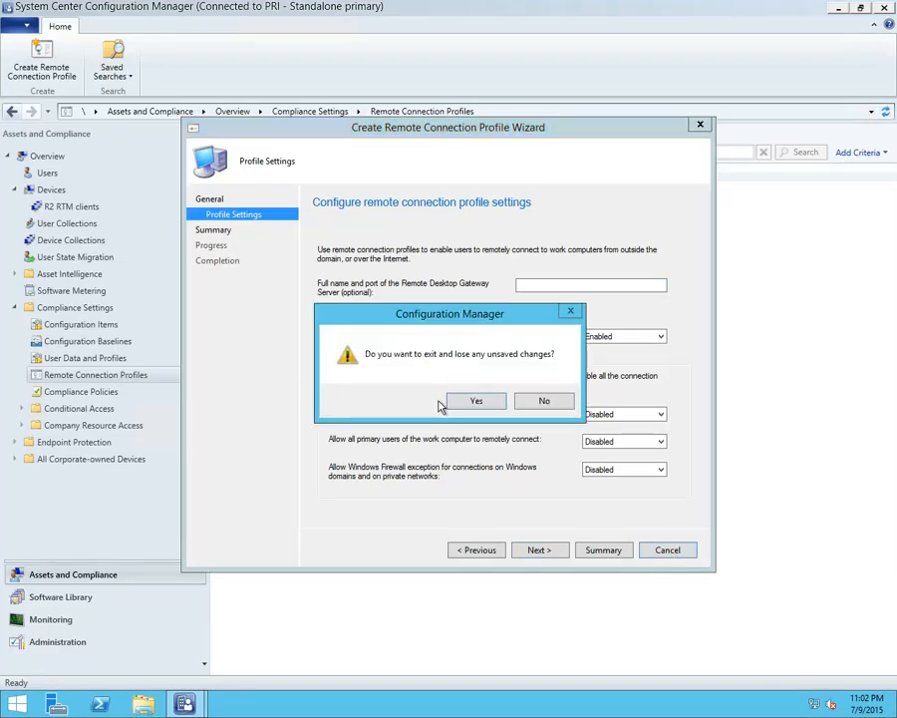
left_click(479, 402)
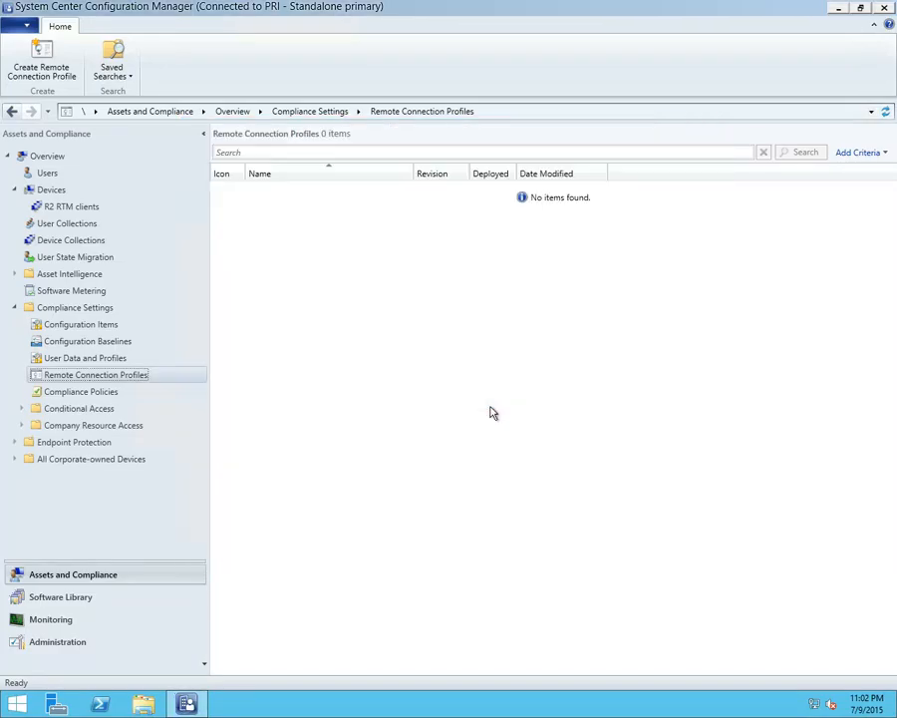
Start a compliance policy named test that targets all supported platforms
left_click(105, 394)
right_click(106, 395)
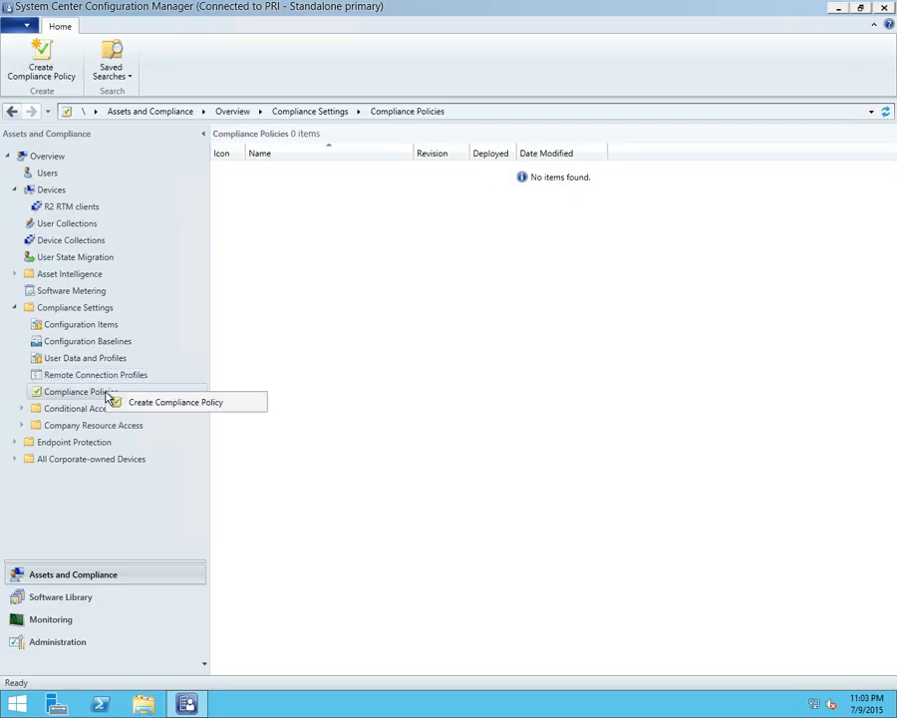
left_click(163, 403)
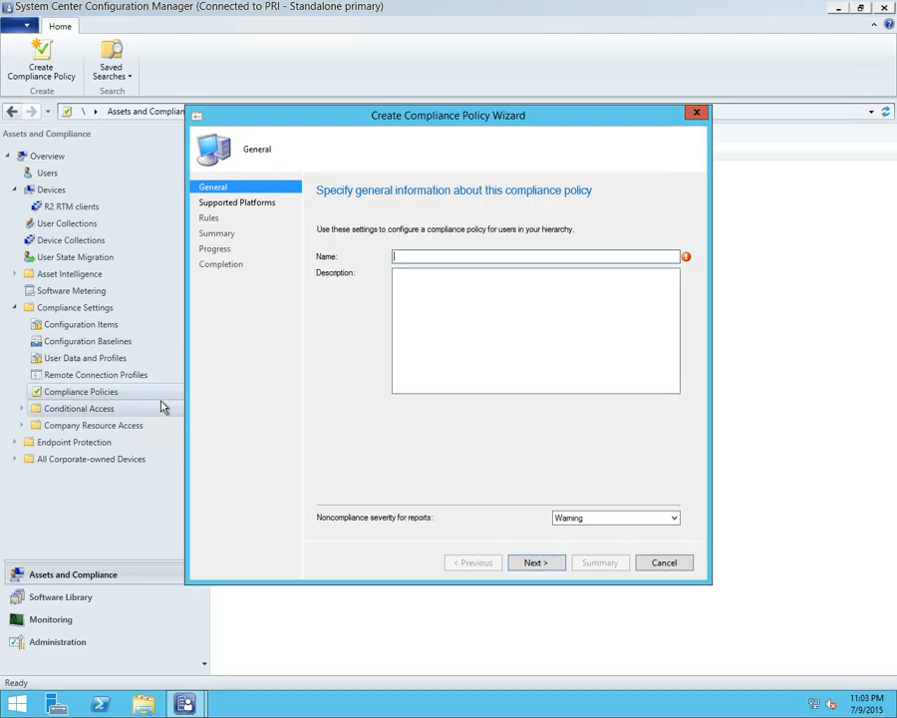
type("test")
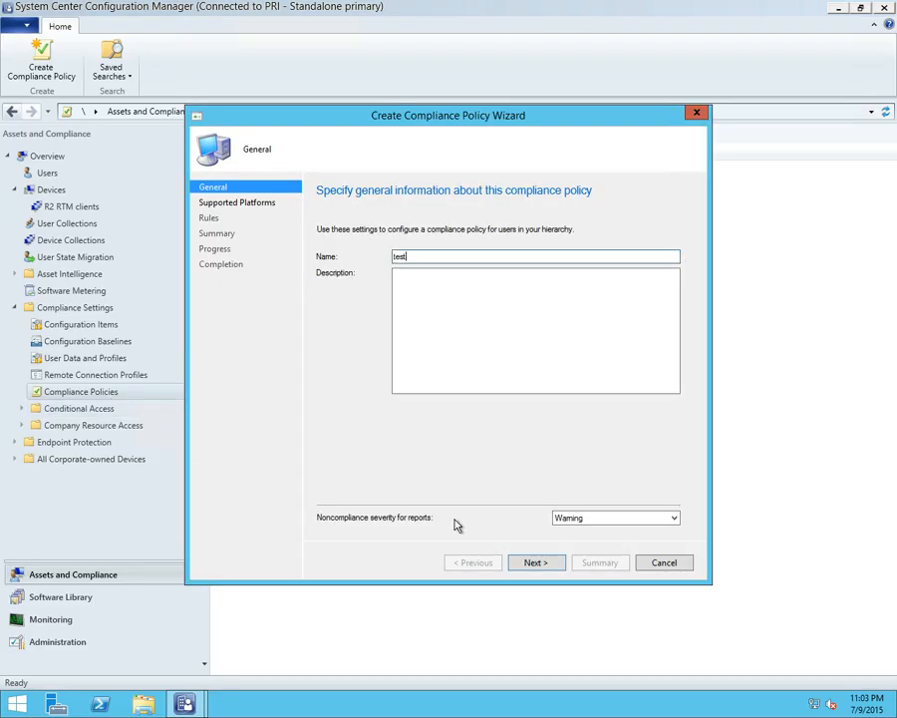
left_click(525, 560)
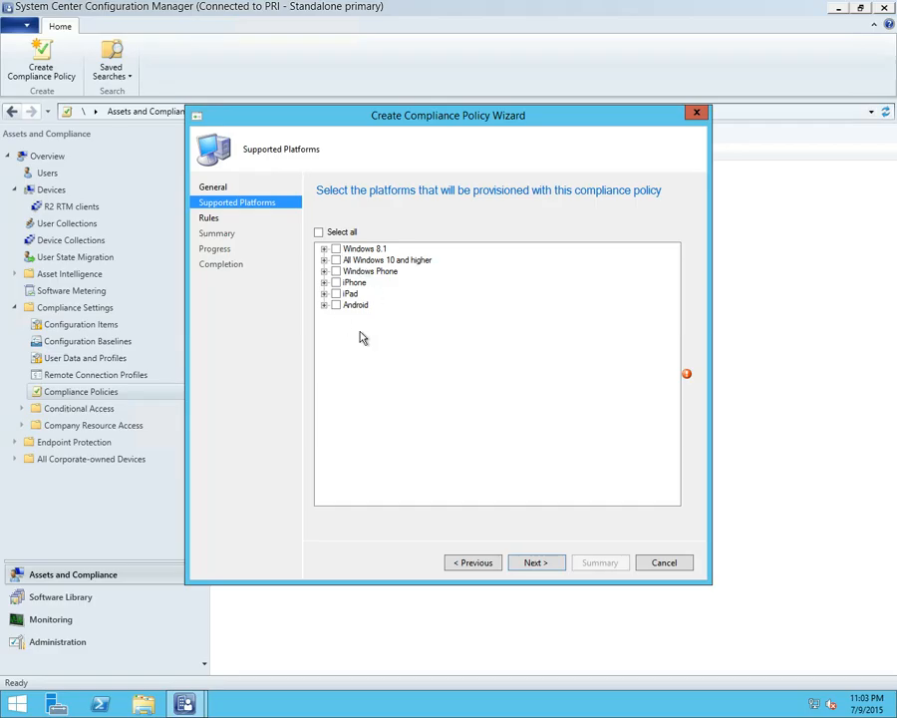
left_click(318, 231)
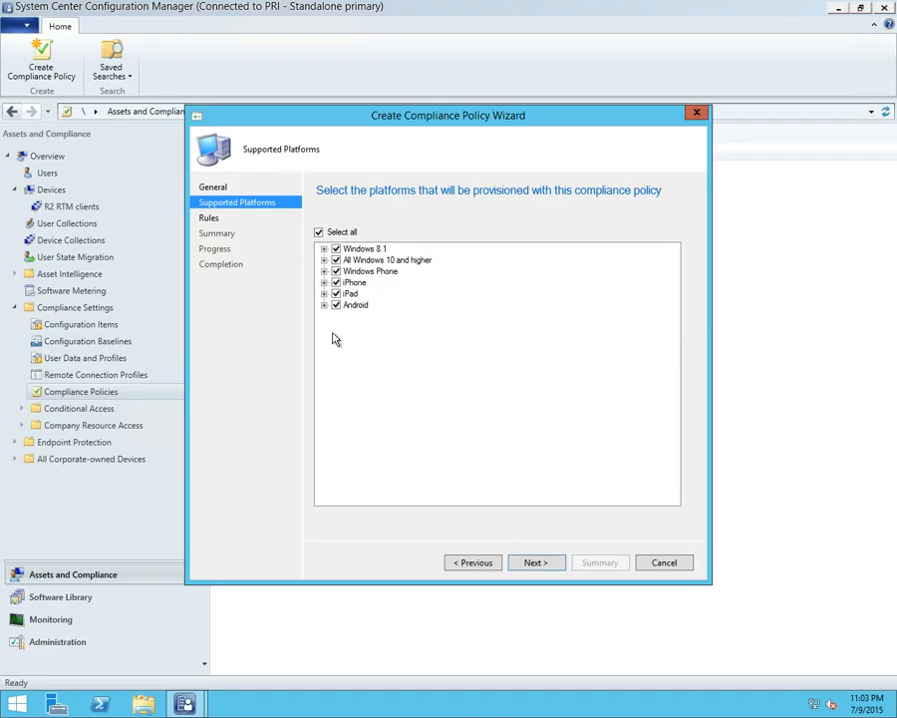
Review the default rules for a compliant device and discard the compliance policy
left_click(529, 565)
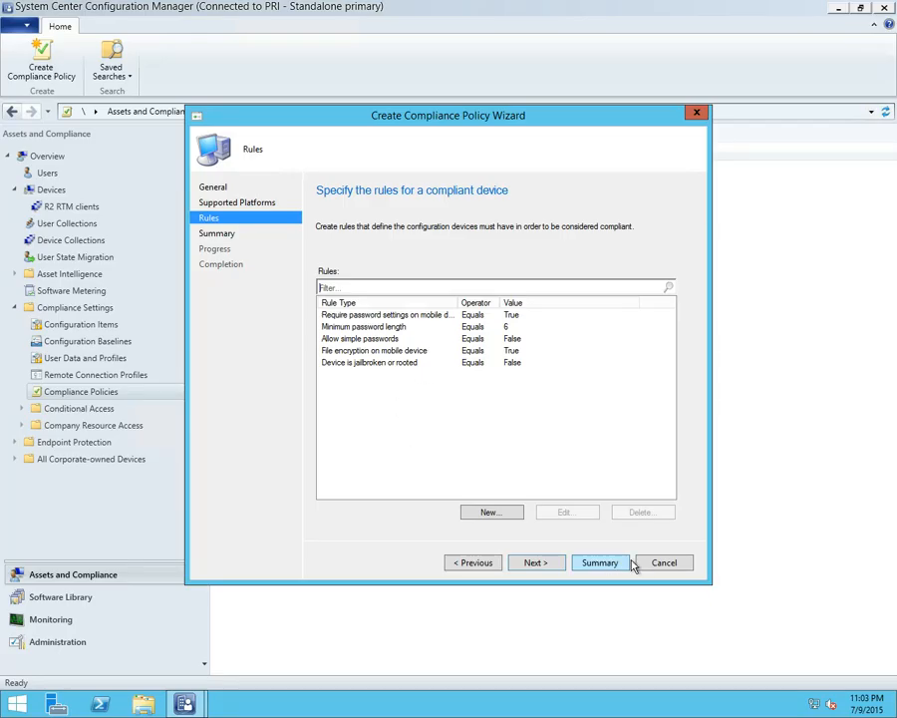
left_click(662, 562)
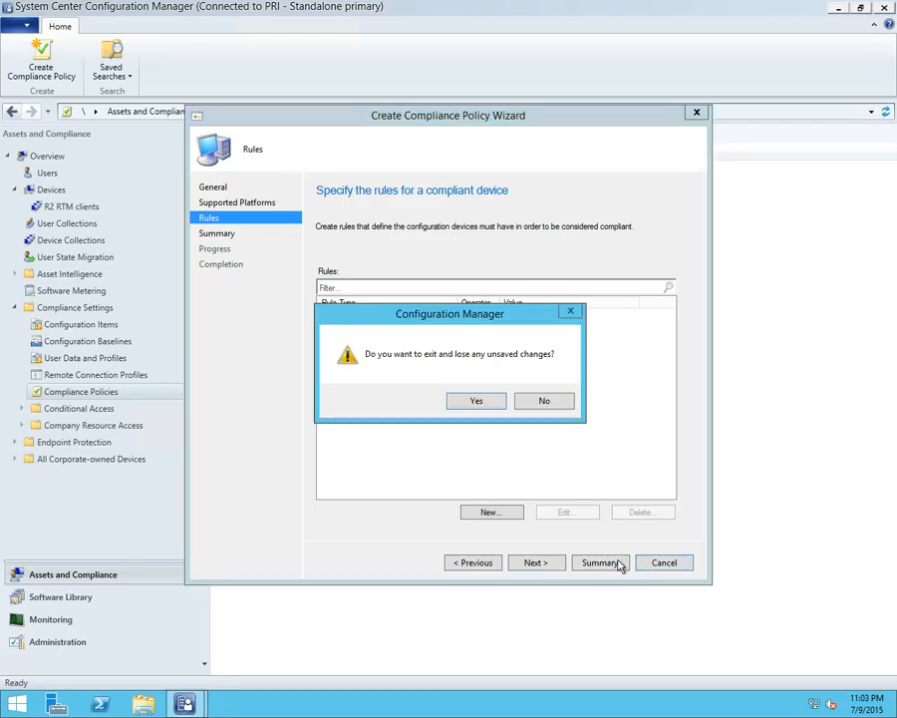
left_click(475, 401)
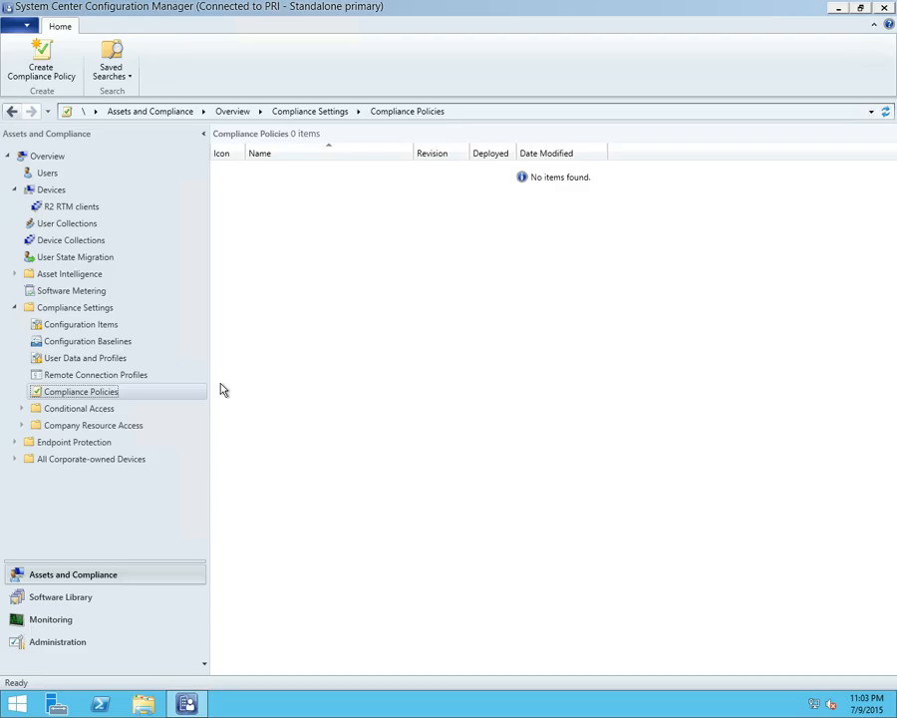
View the Exchange Online conditional access page and open its Intune console link, closing the browser at the sign-in page
left_click(22, 410)
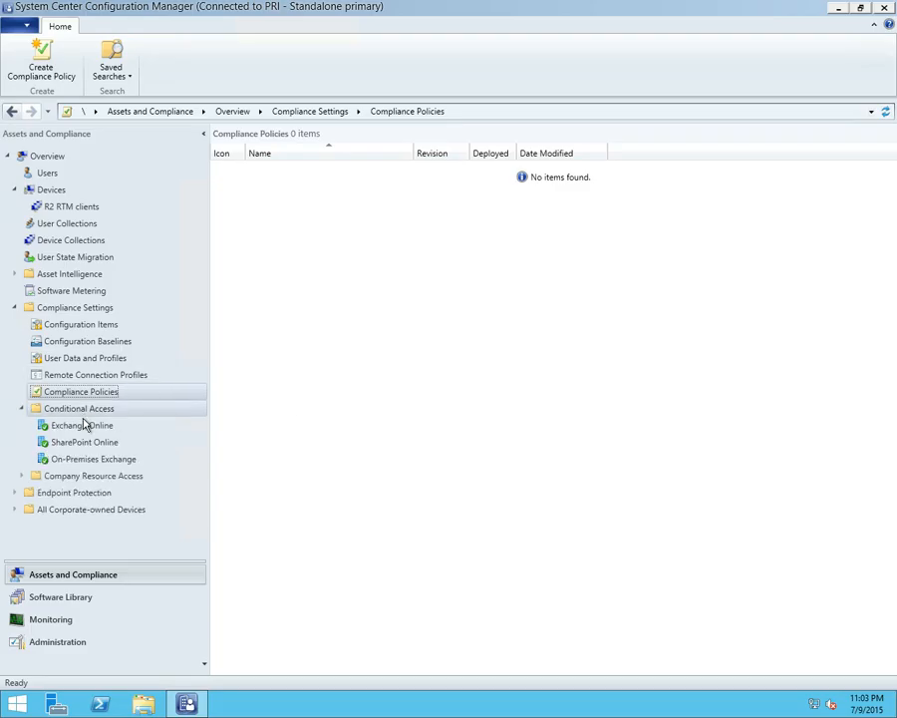
right_click(89, 428)
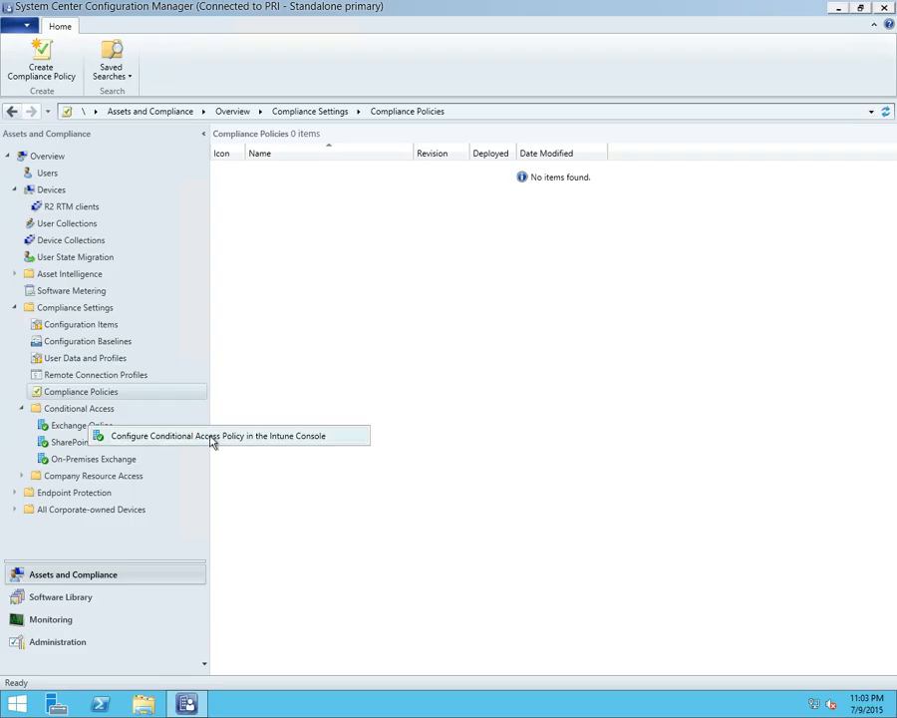
left_click(74, 428)
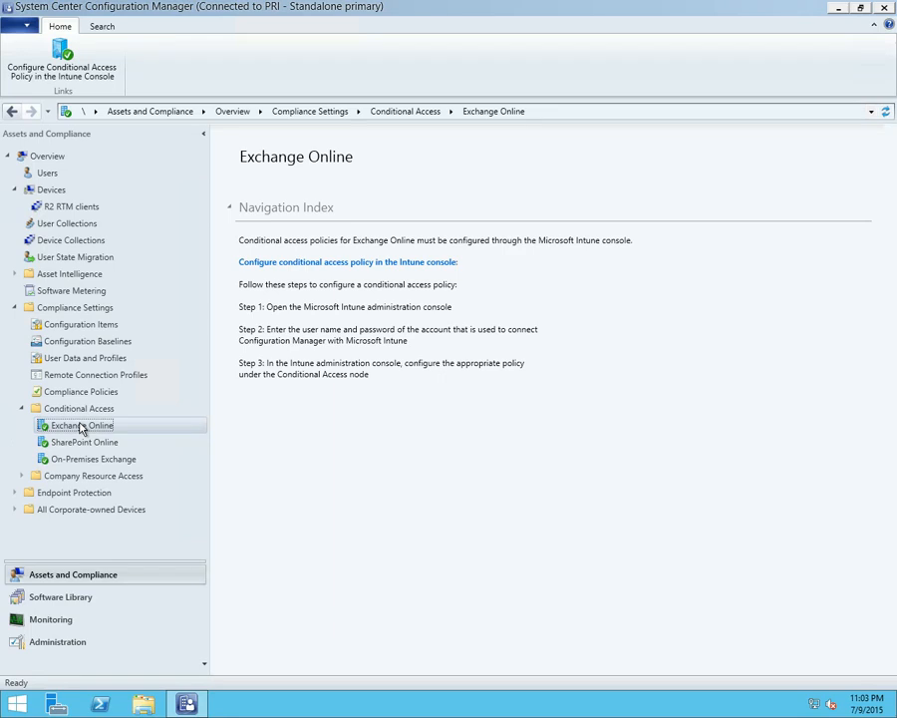
right_click(82, 429)
left_click(109, 431)
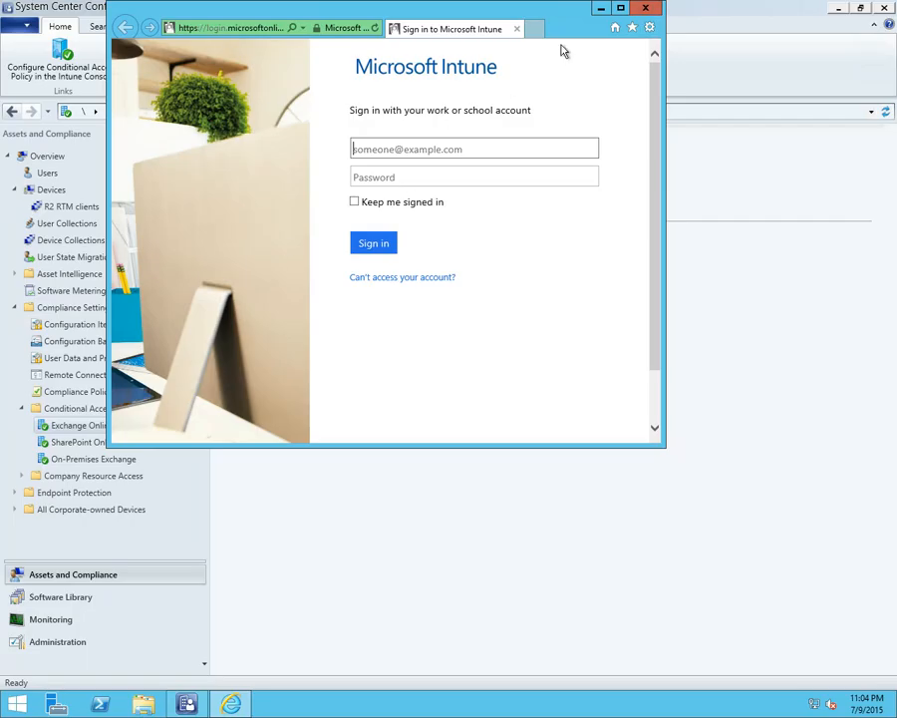
left_click(645, 8)
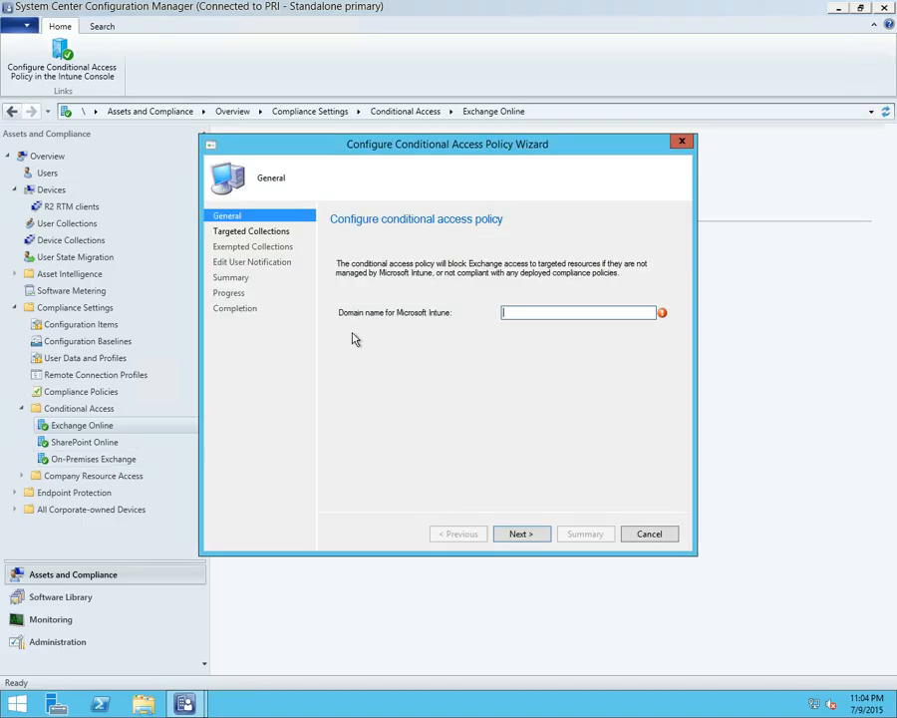
Enter a placeholder fully qualified Microsoft Intune domain name beginning with test in the conditional access policy and continue to its targeted collections
type("tes")
left_click(518, 534)
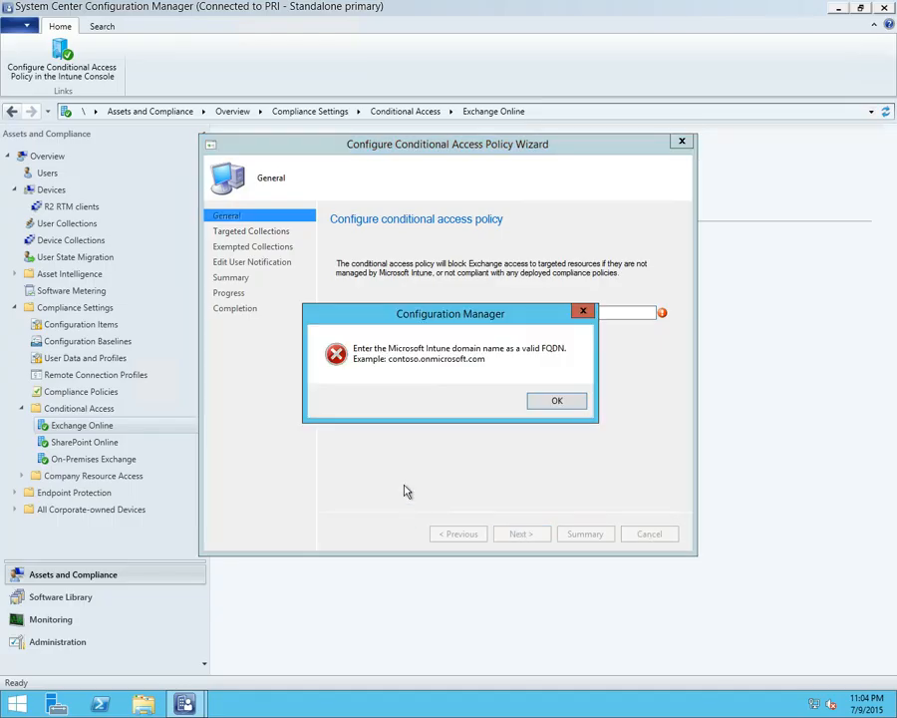
left_click(555, 401)
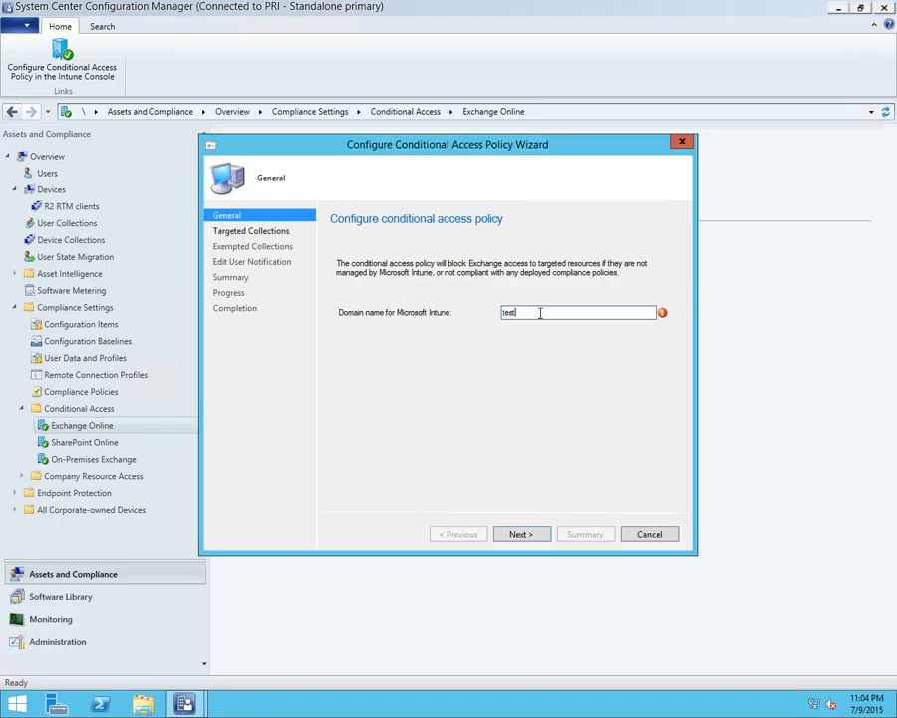
type(".test.com")
left_click(536, 537)
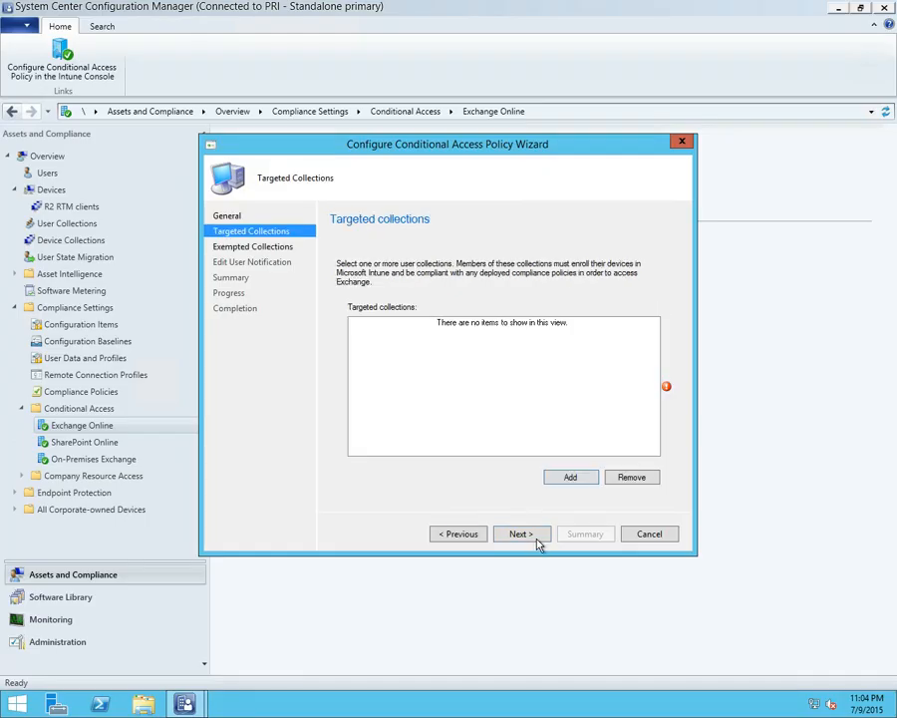
Add the All Users collection to the policy's targeted collections and continue to the exempted collections
left_click(570, 480)
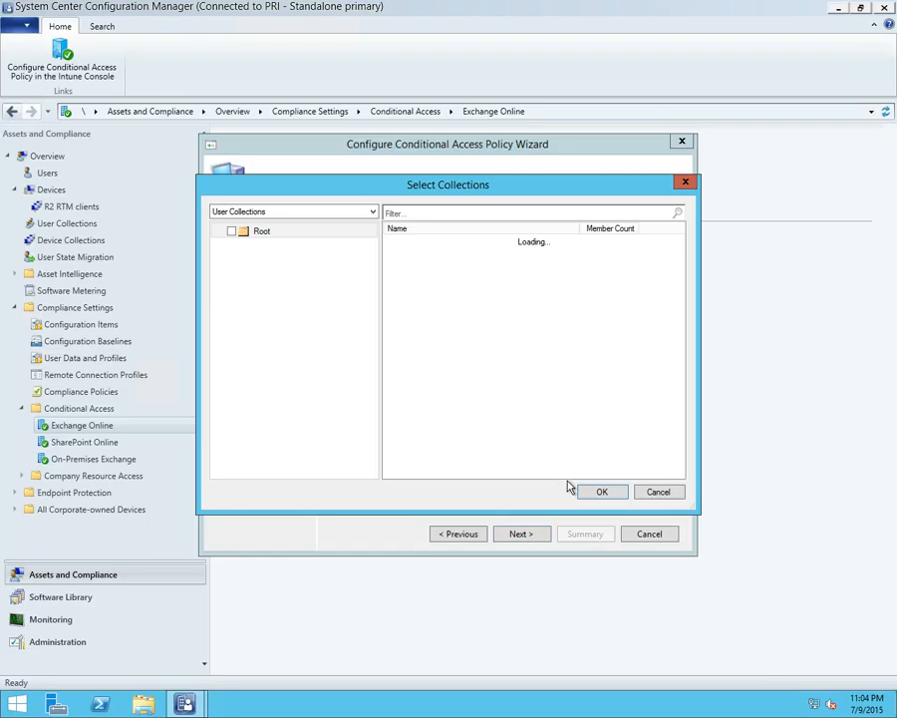
left_click(325, 212)
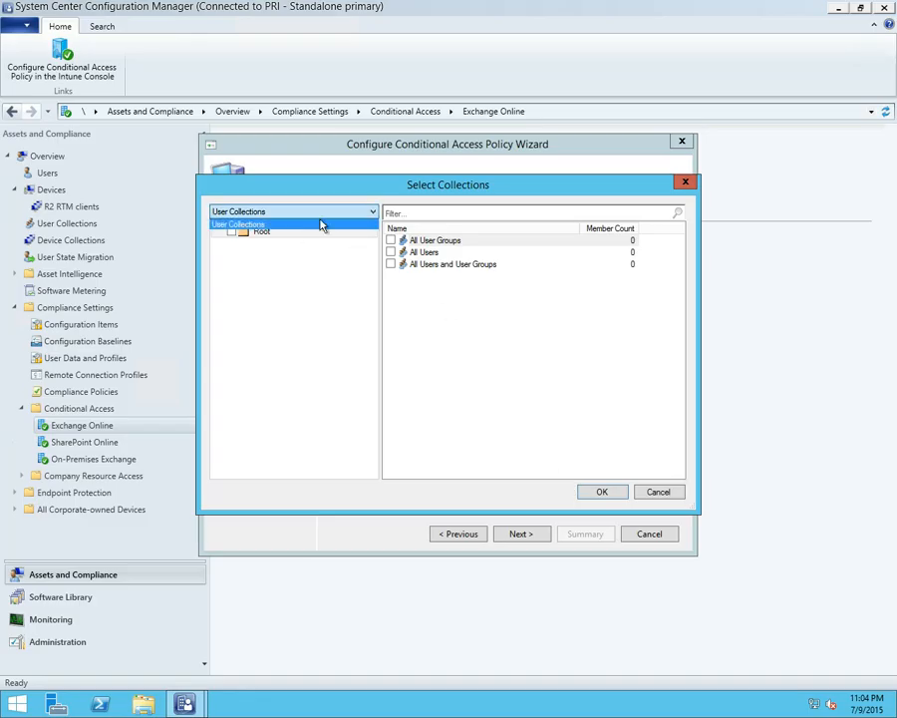
left_click(394, 261)
left_click(391, 253)
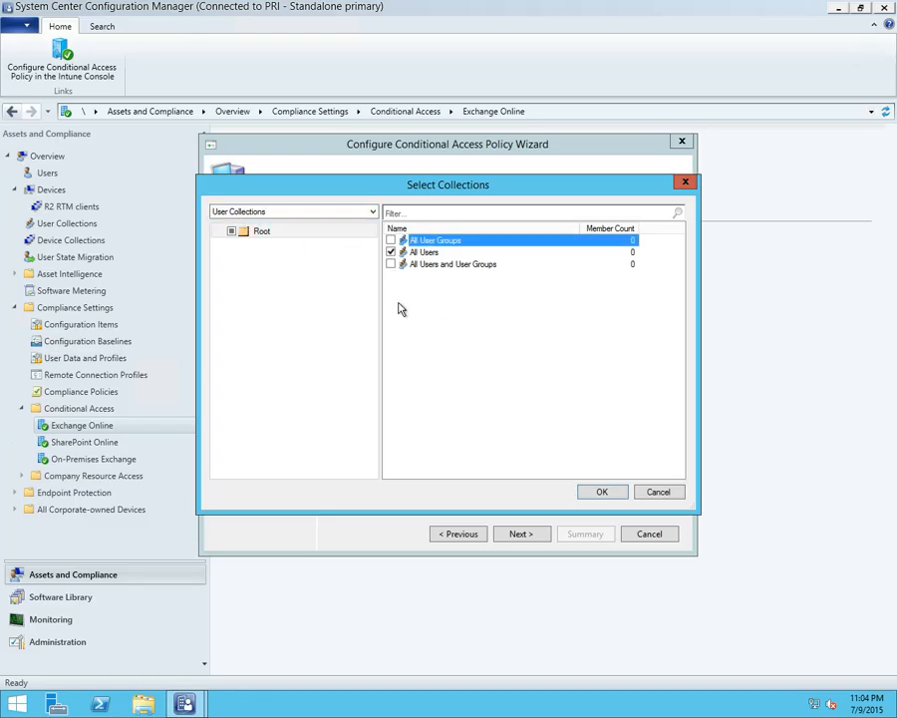
left_click(602, 492)
left_click(519, 535)
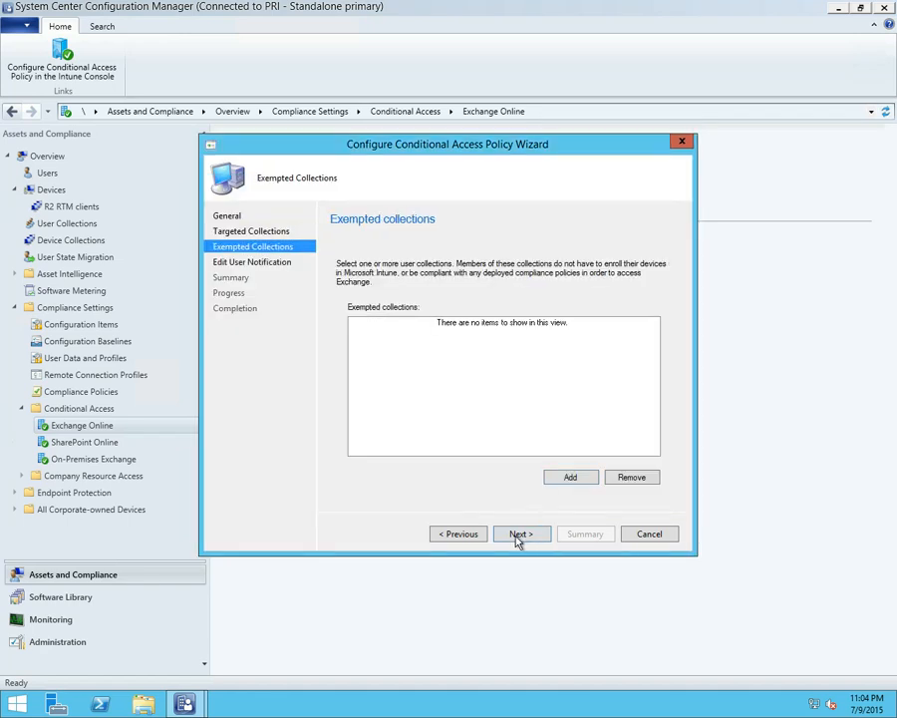
Leave the exempted collections empty, review the blocked-device email notification text, and exit the conditional access policy without saving
left_click(517, 536)
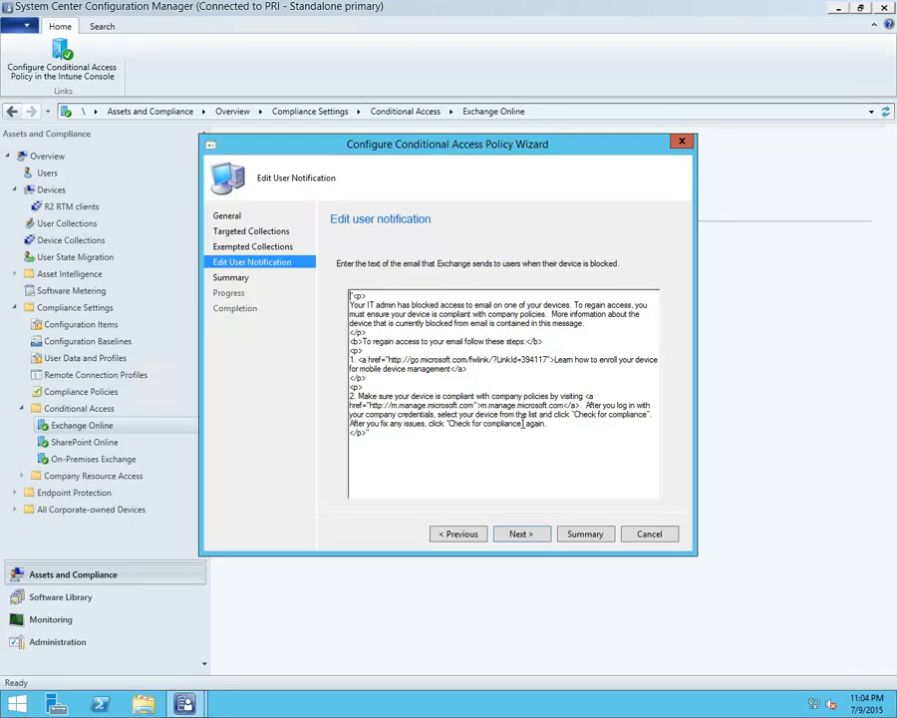
left_click(648, 537)
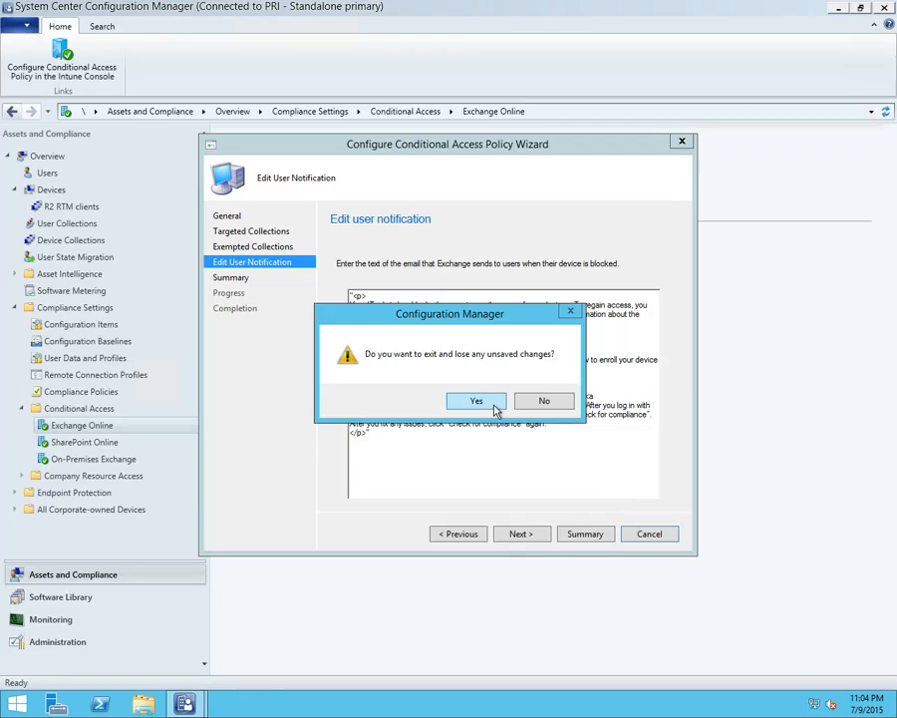
left_click(495, 459)
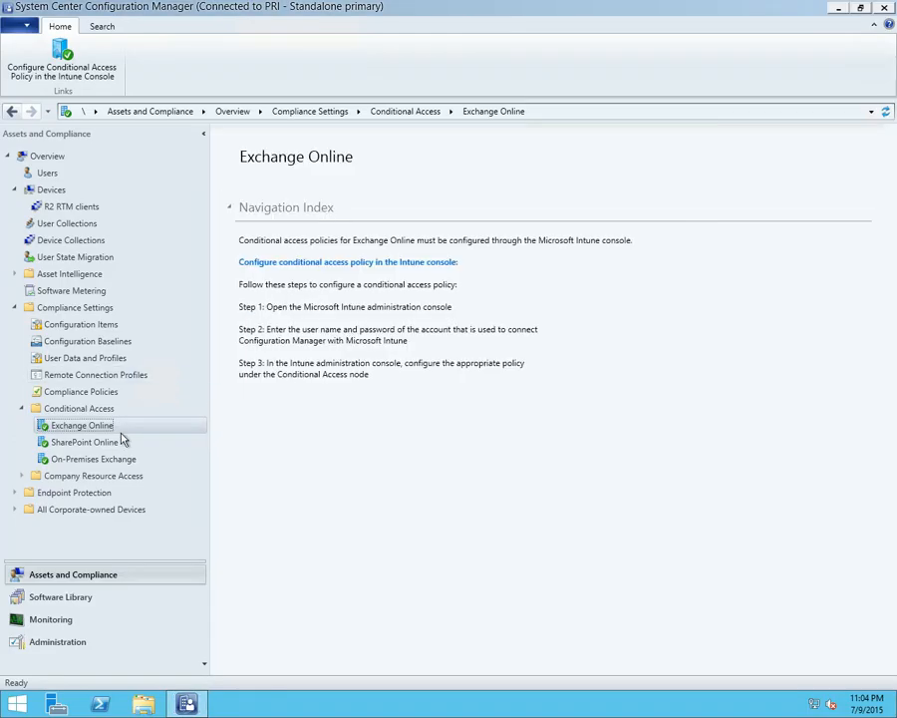
View the profile types under Company Resource Access, collapse it and Conditional Access, and open the Configuration Items list
left_click(24, 476)
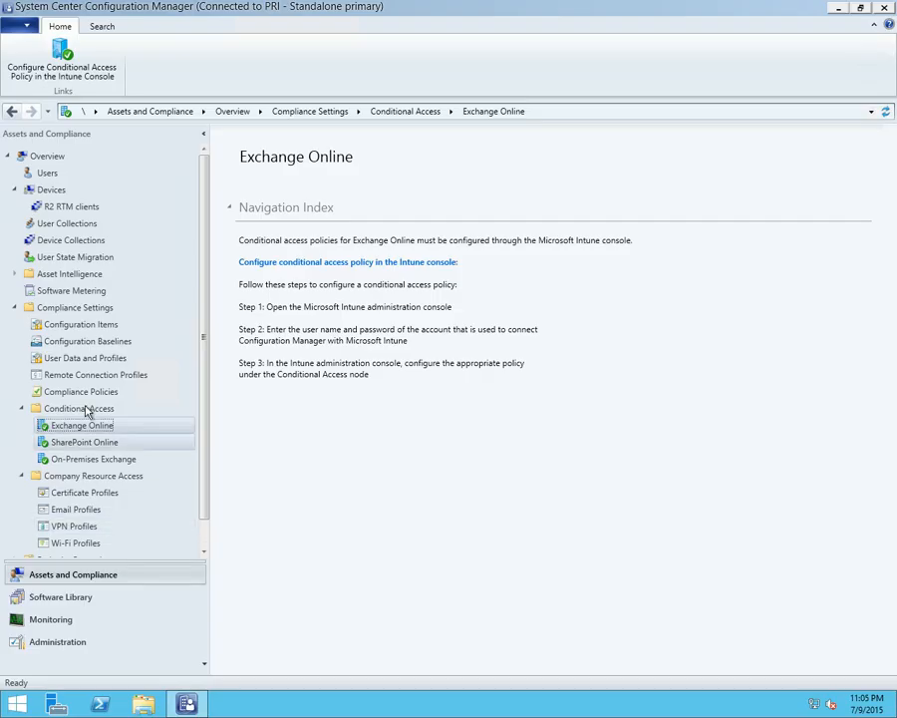
left_click(22, 408)
left_click(22, 425)
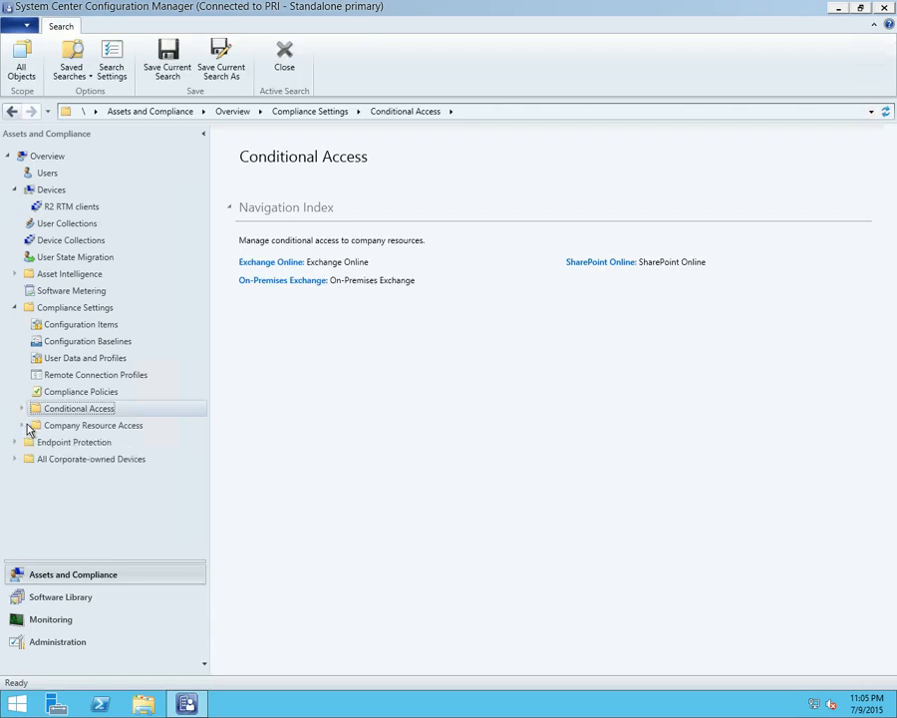
left_click(111, 326)
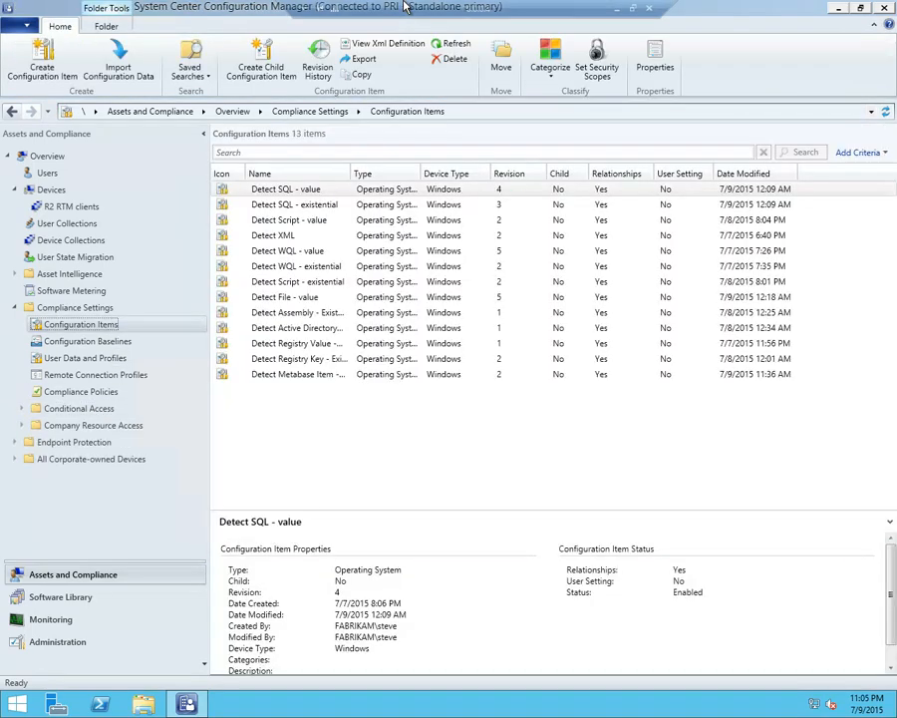
left_click(626, 7)
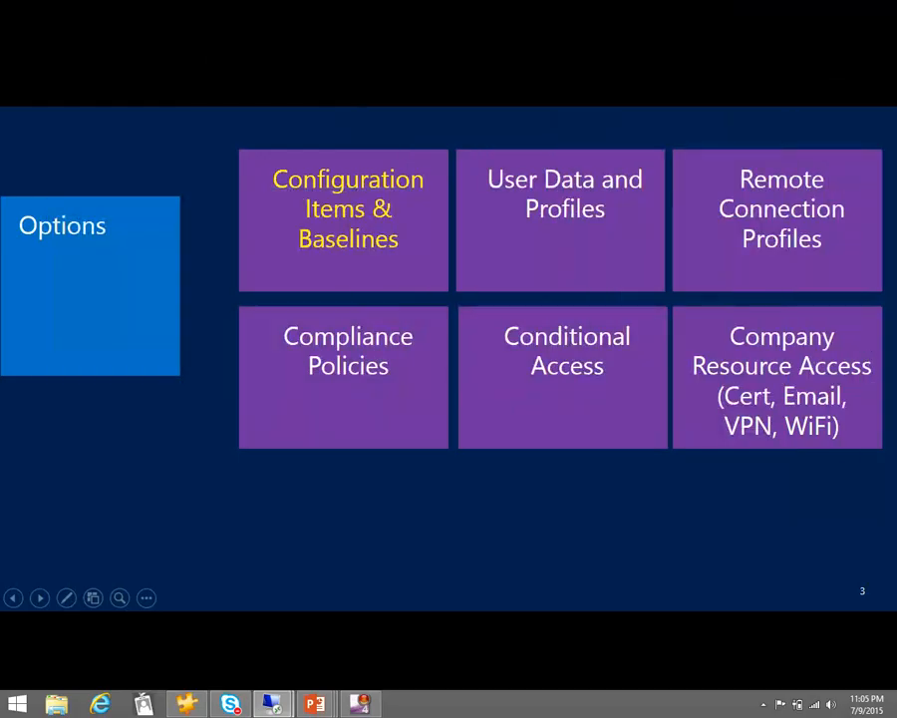
left_click(474, 565)
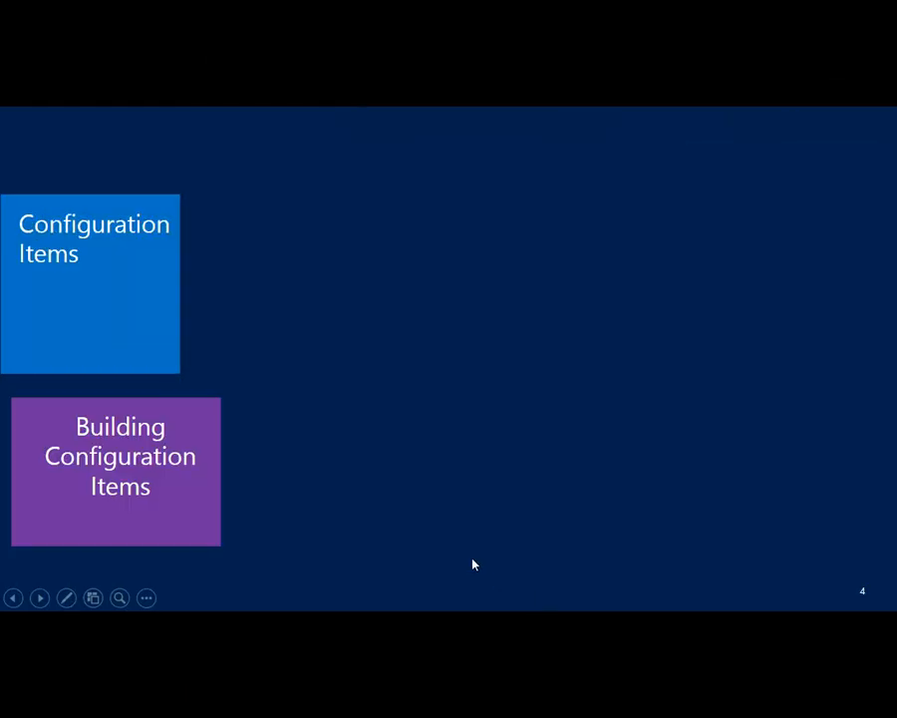
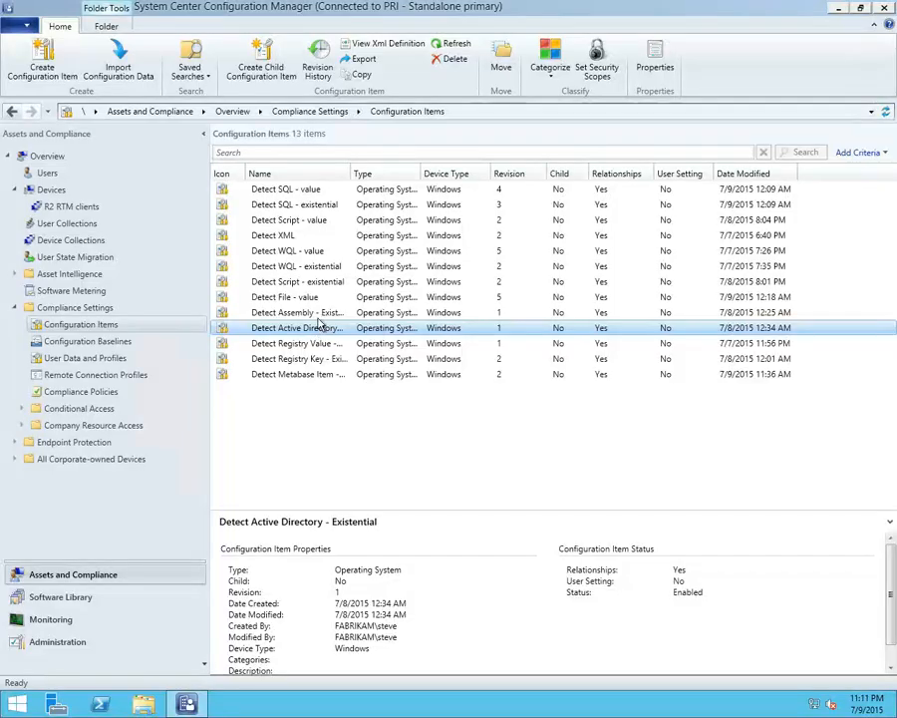
Widen the Name column to show full configuration item names and open the properties of Detect Active Directory - Existential
left_click_drag(350, 174, 412, 174)
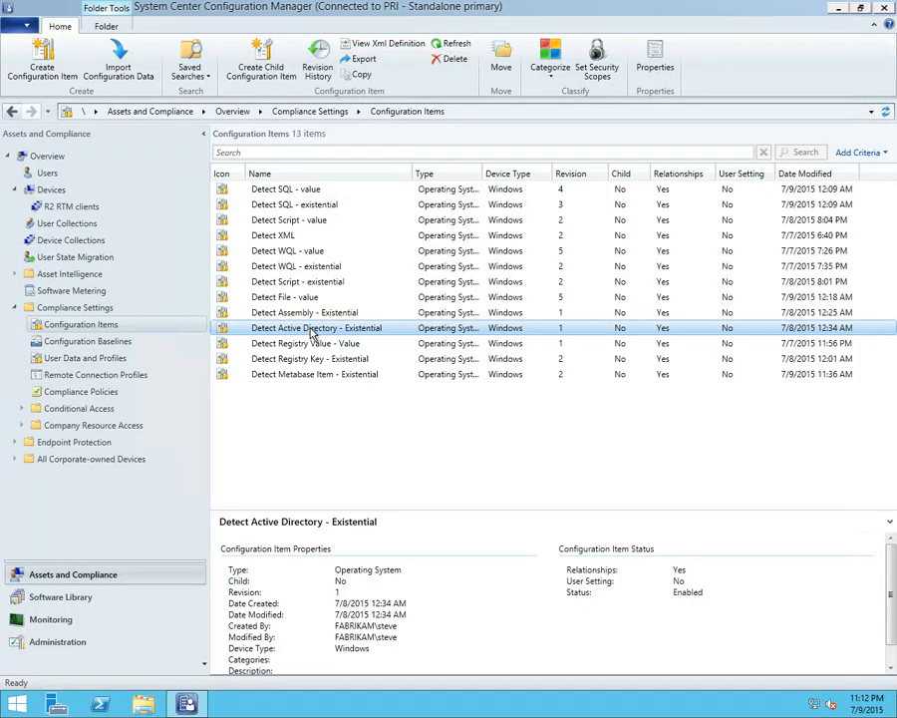
double_click(311, 329)
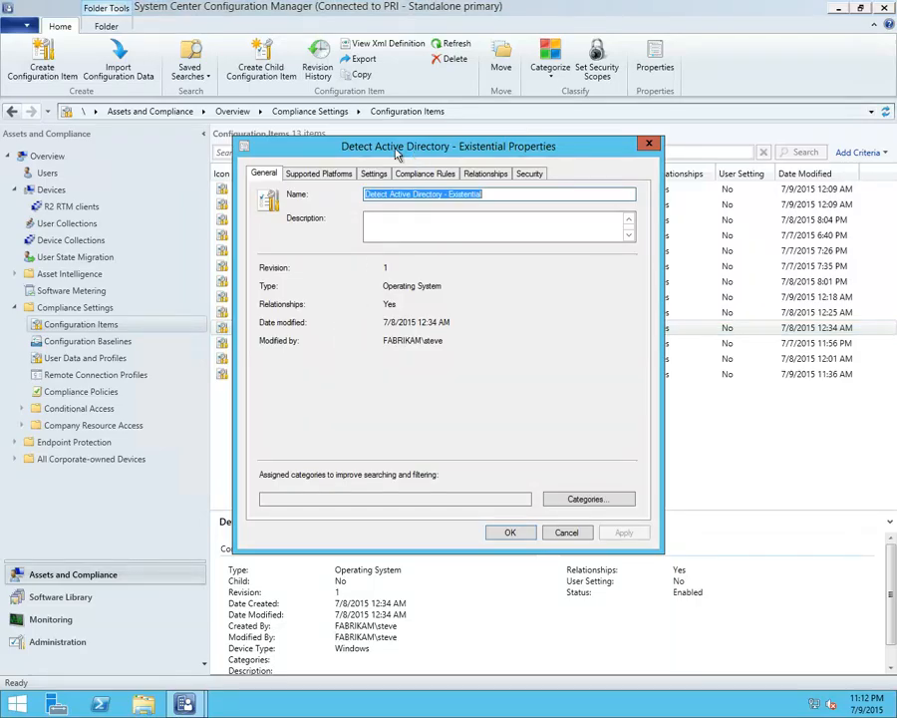
left_click_drag(413, 155, 364, 147)
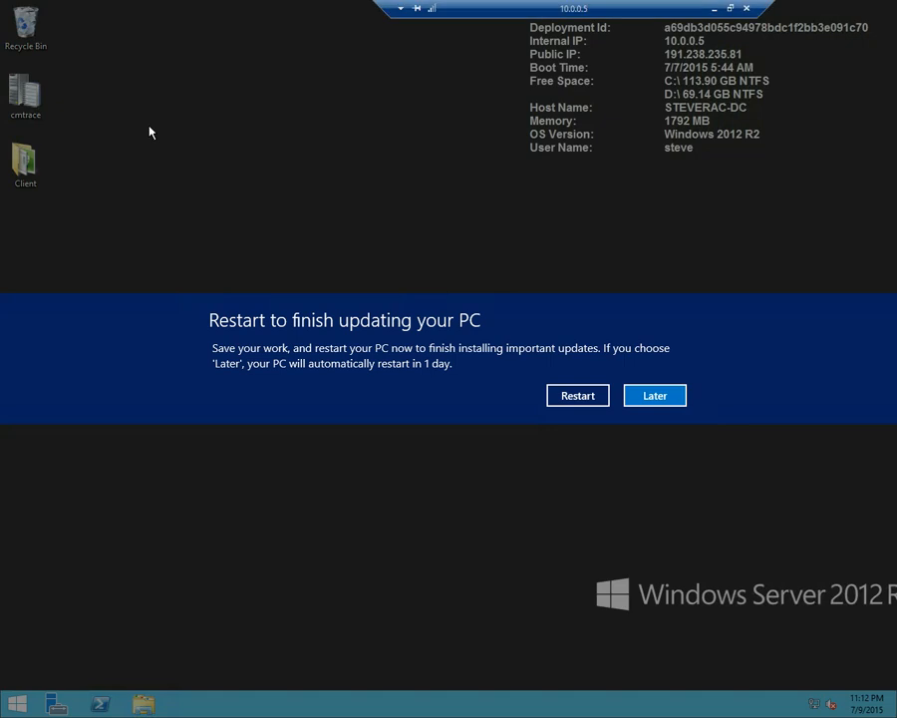
Switch to the domain controller's remote desktop, postpone the update restart, and launch ADSI Edit with adsiedit.msc
left_click(655, 397)
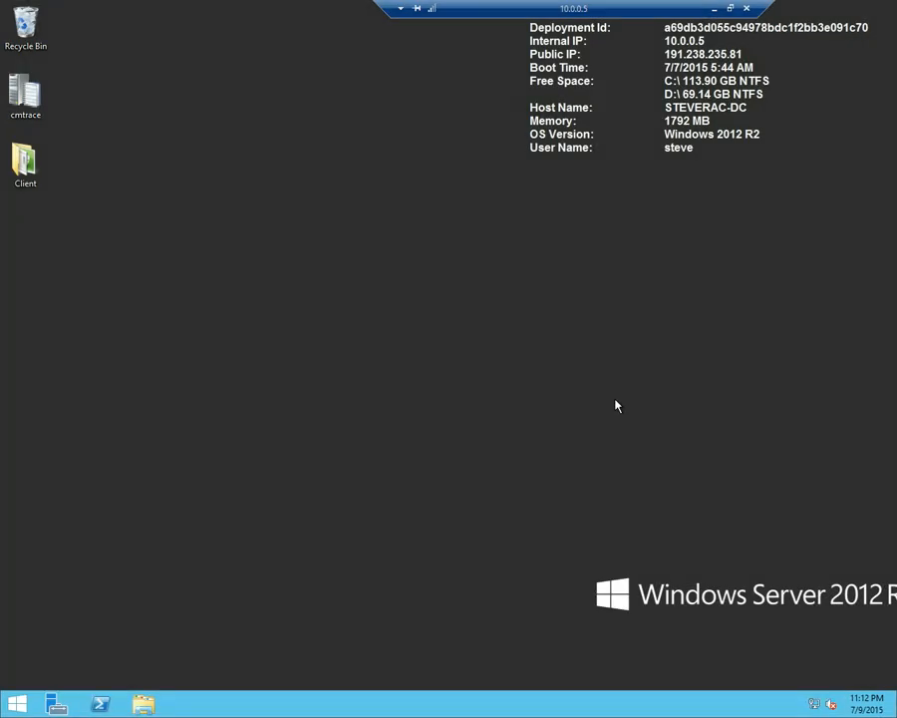
right_click(20, 704)
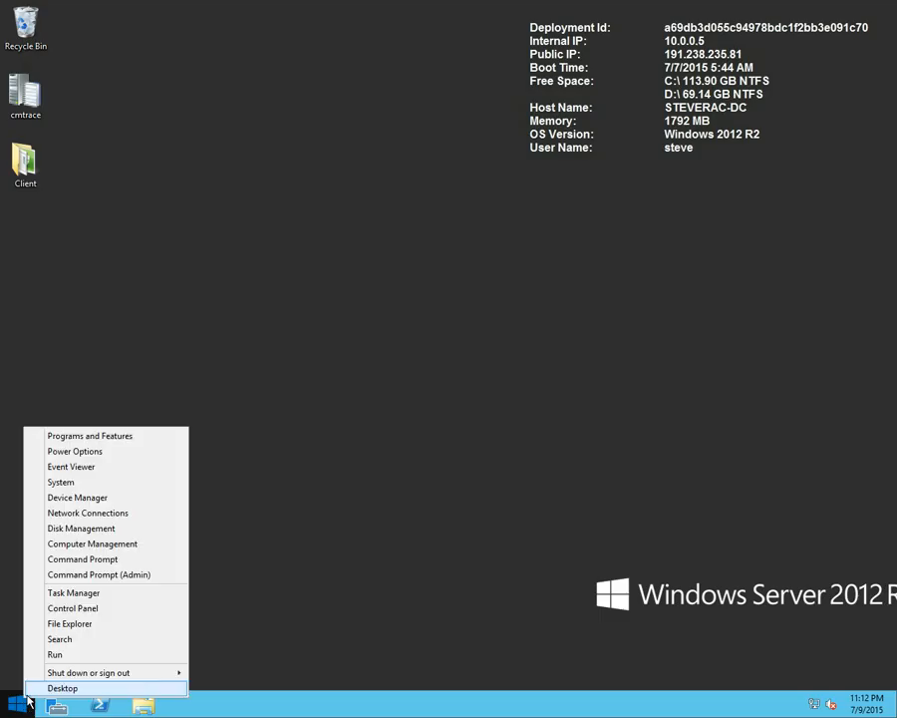
left_click(57, 655)
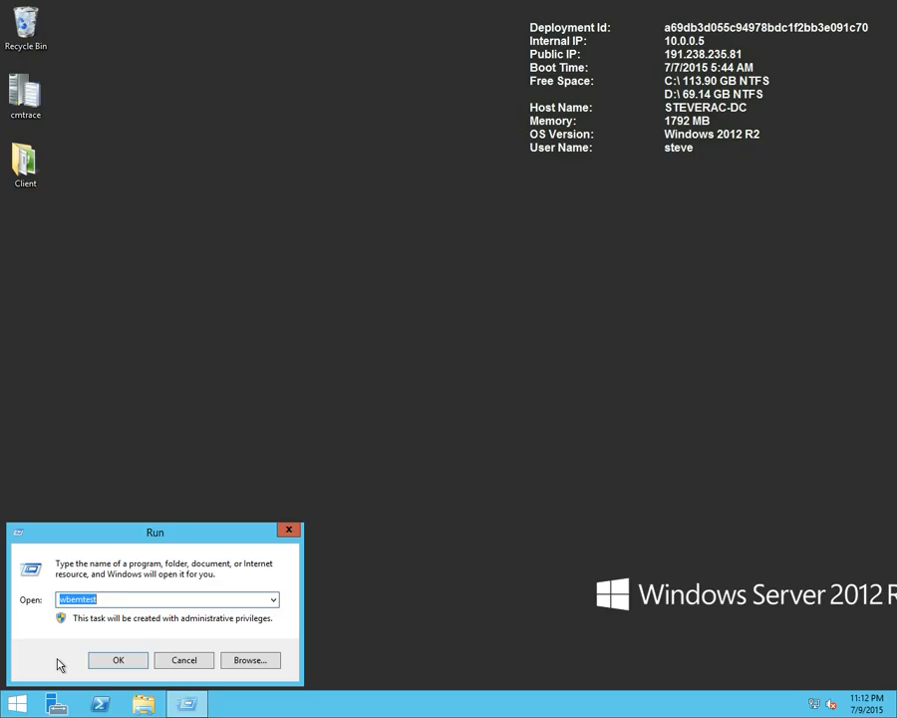
type("adsi")
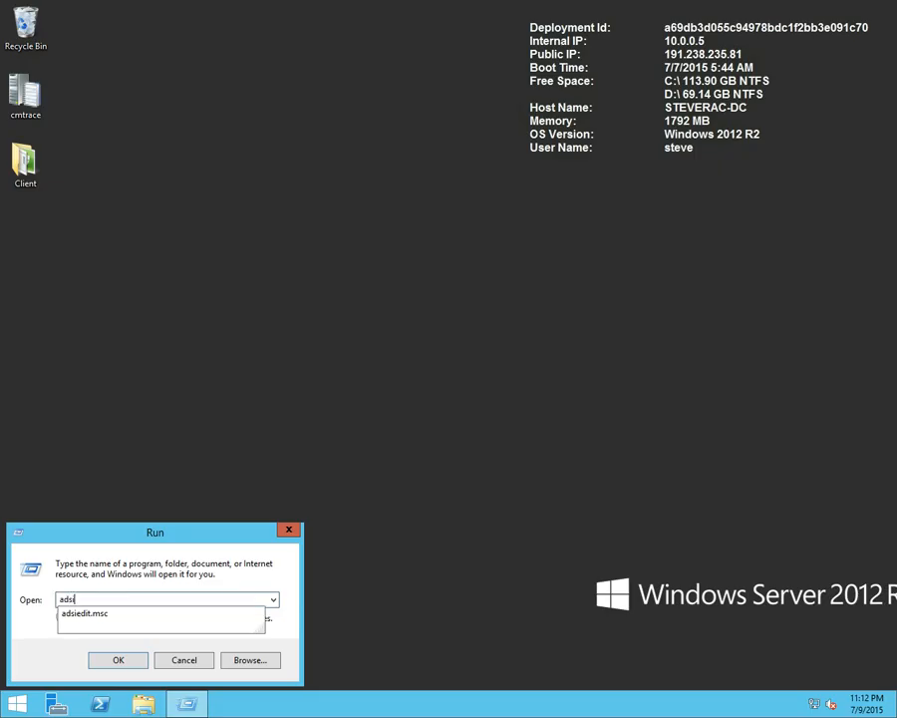
type("edit.msc")
key("Return")
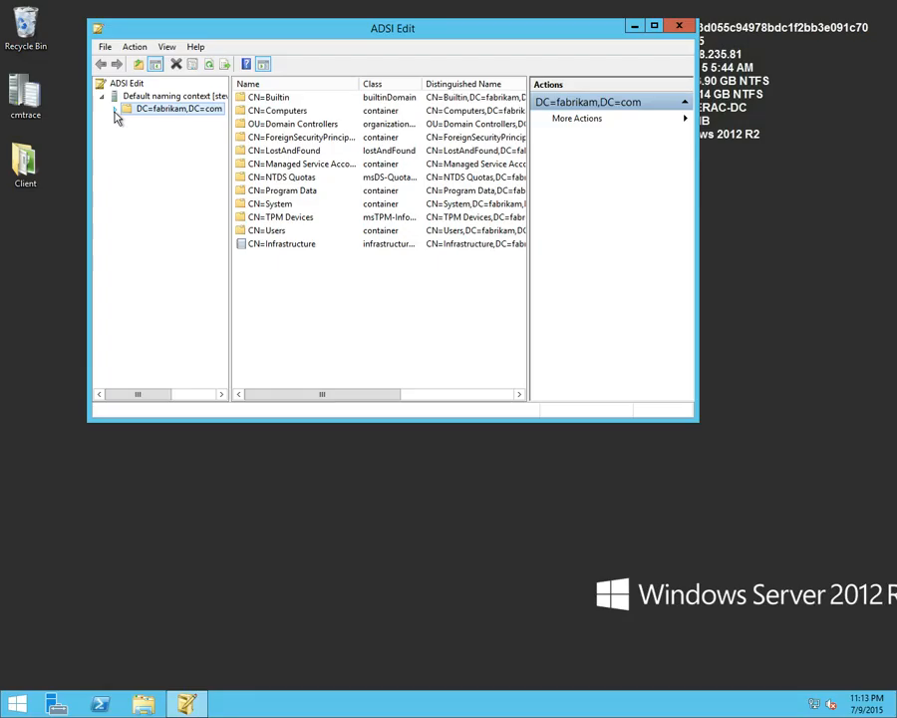
Expand DC=fabrikam,DC=com and CN=System in the ADSI Edit tree and select the CN=Policies container
left_click(115, 111)
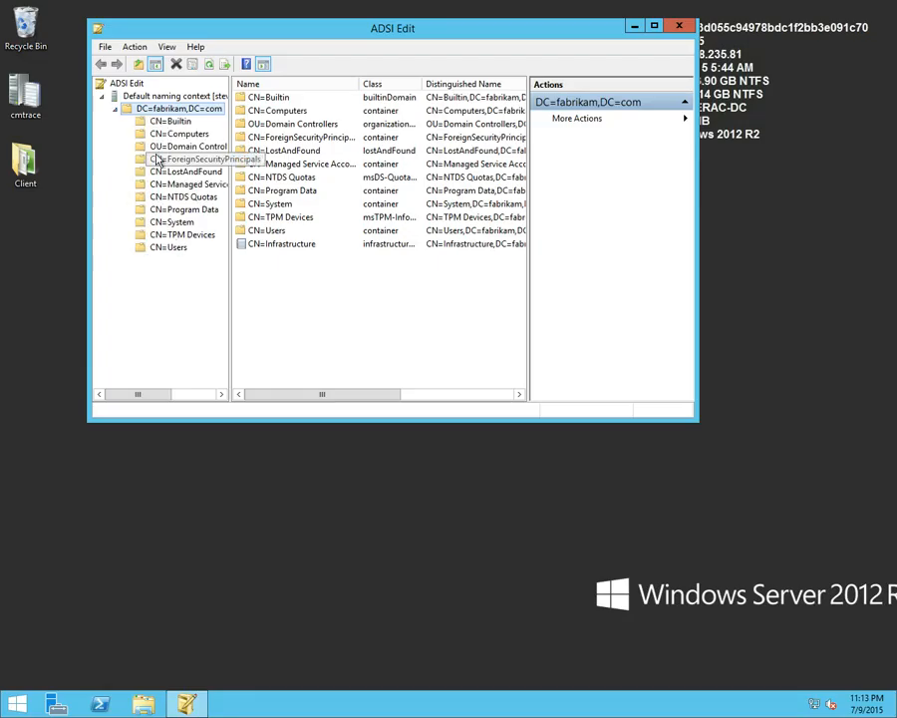
left_click(129, 223)
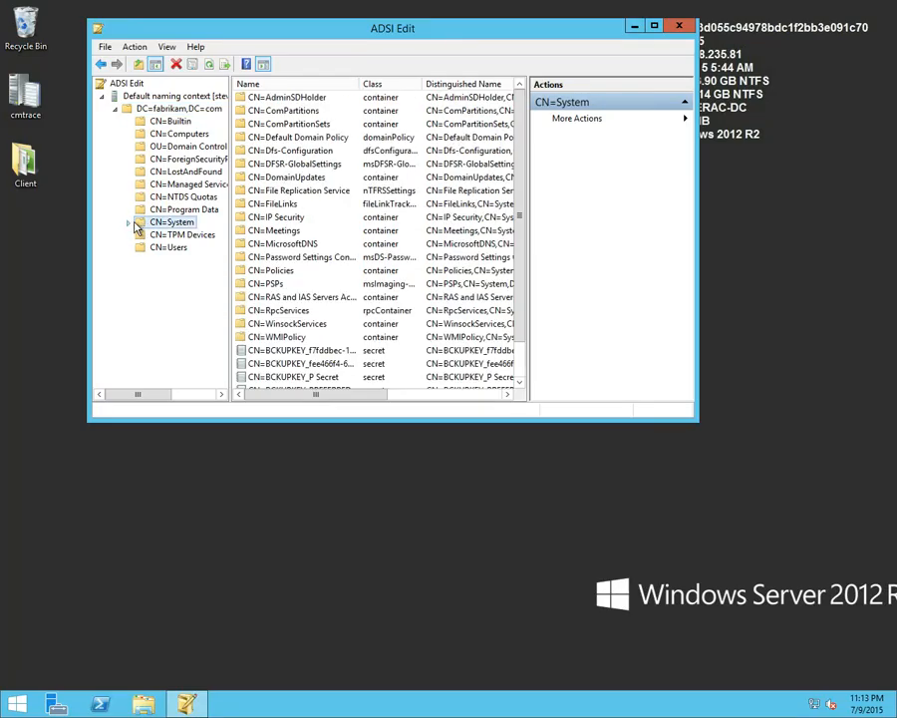
left_click(128, 223)
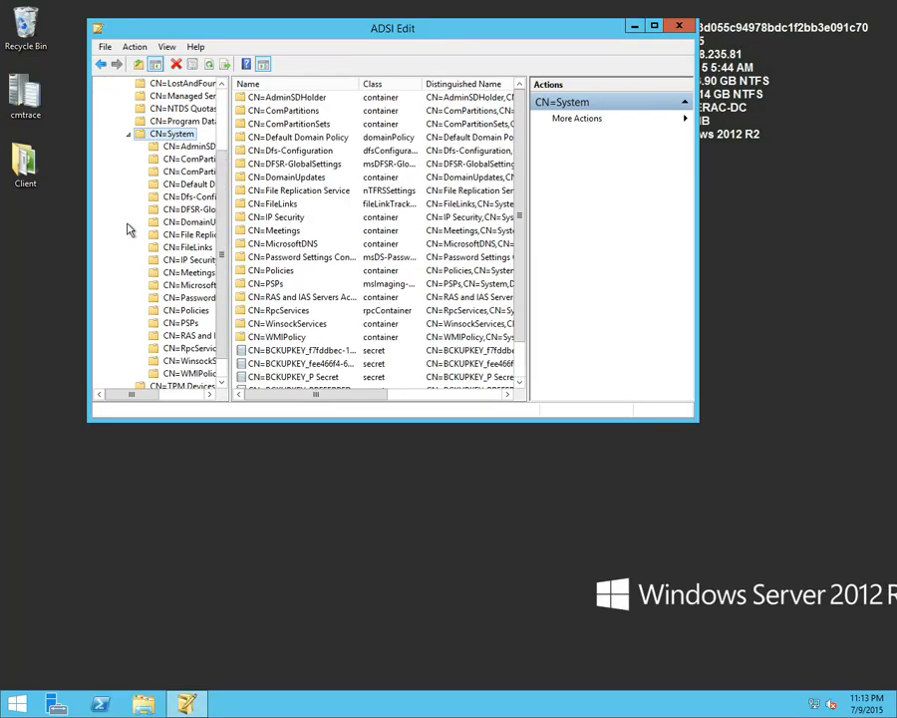
left_click(191, 311)
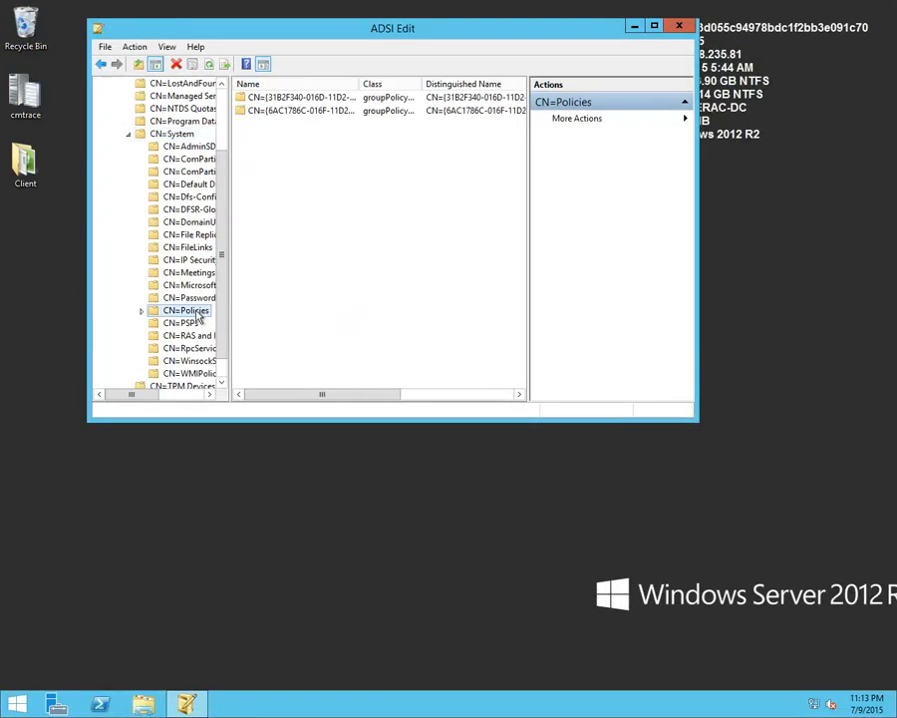
left_click_drag(152, 395, 165, 398)
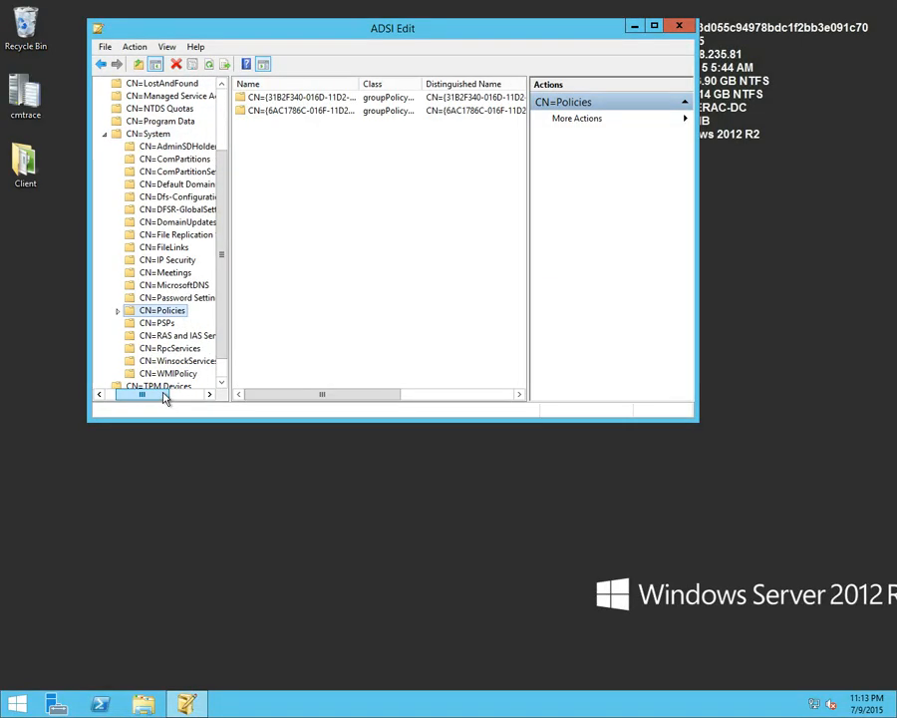
Examine the distinguishedName and isCriticalSystemObject attributes of the CN=Policies container, discard its properties, and close ADSI Edit
right_click(169, 317)
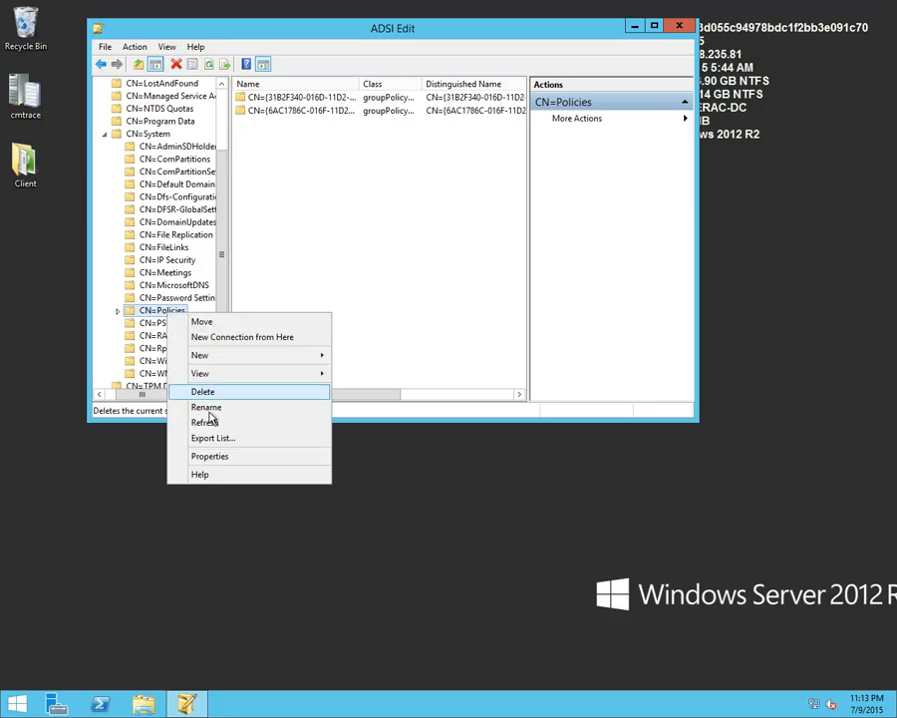
left_click(217, 459)
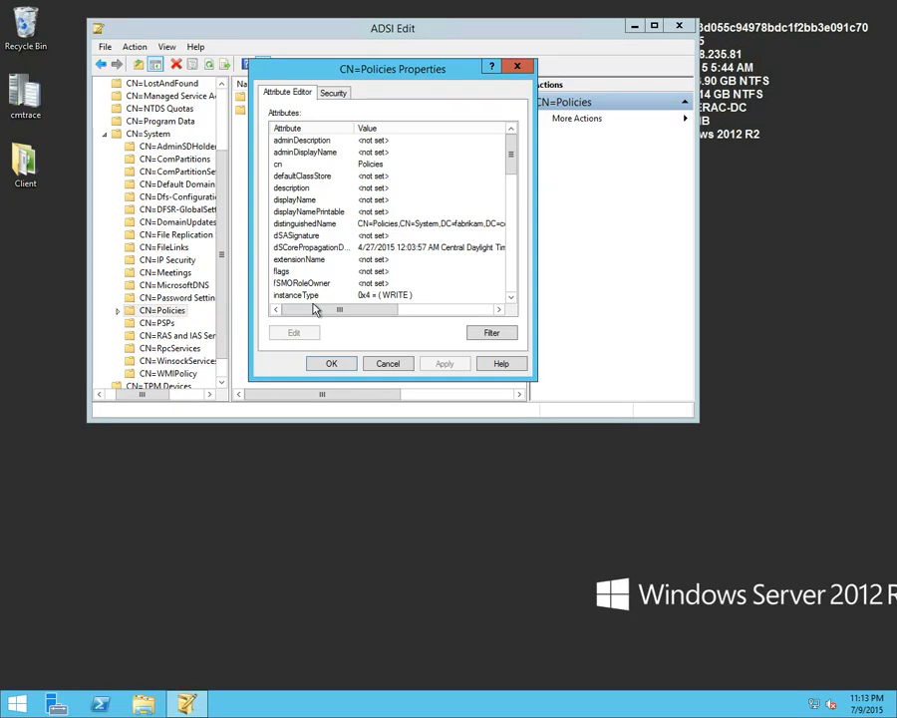
left_click(317, 225)
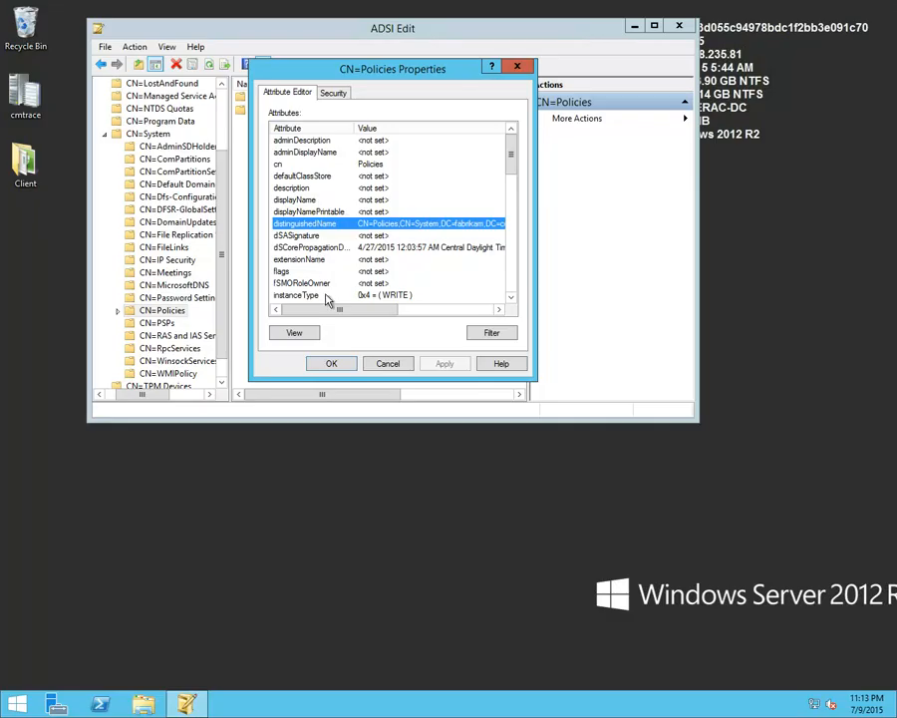
mouse_move(335, 309)
left_mouse_down()
mouse_move(375, 307)
mouse_move(291, 309)
mouse_move(330, 307)
mouse_move(321, 308)
left_mouse_up()
left_click_drag(509, 159, 509, 177)
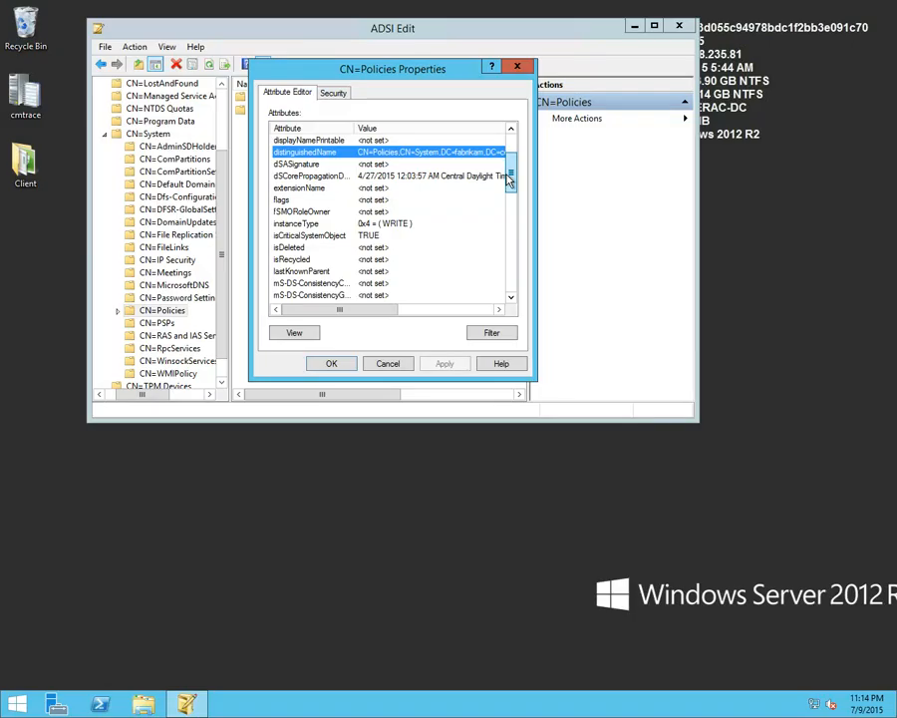
left_click(321, 237)
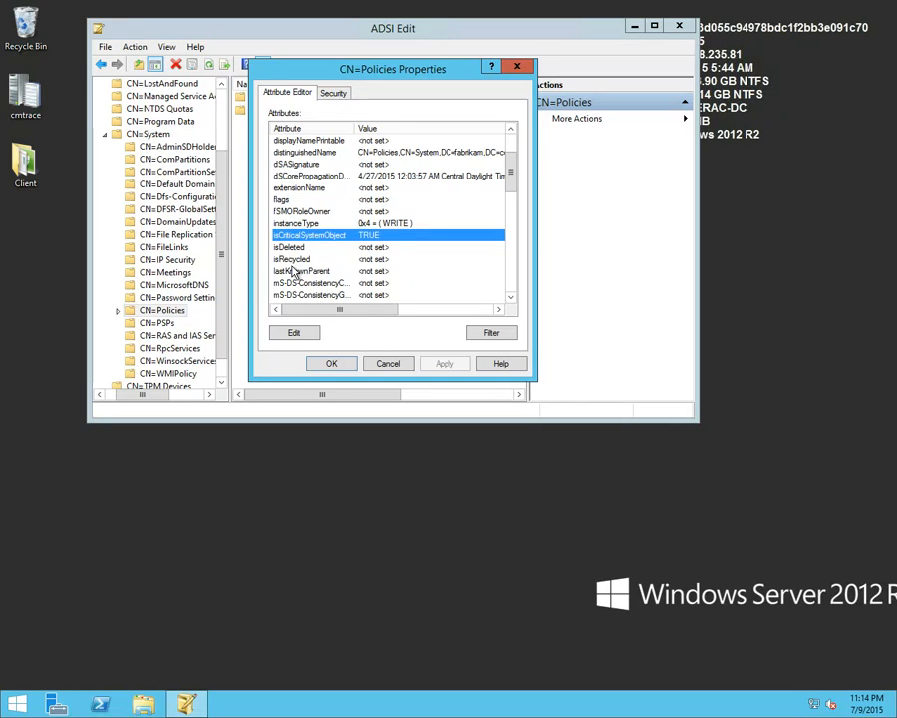
left_click(399, 365)
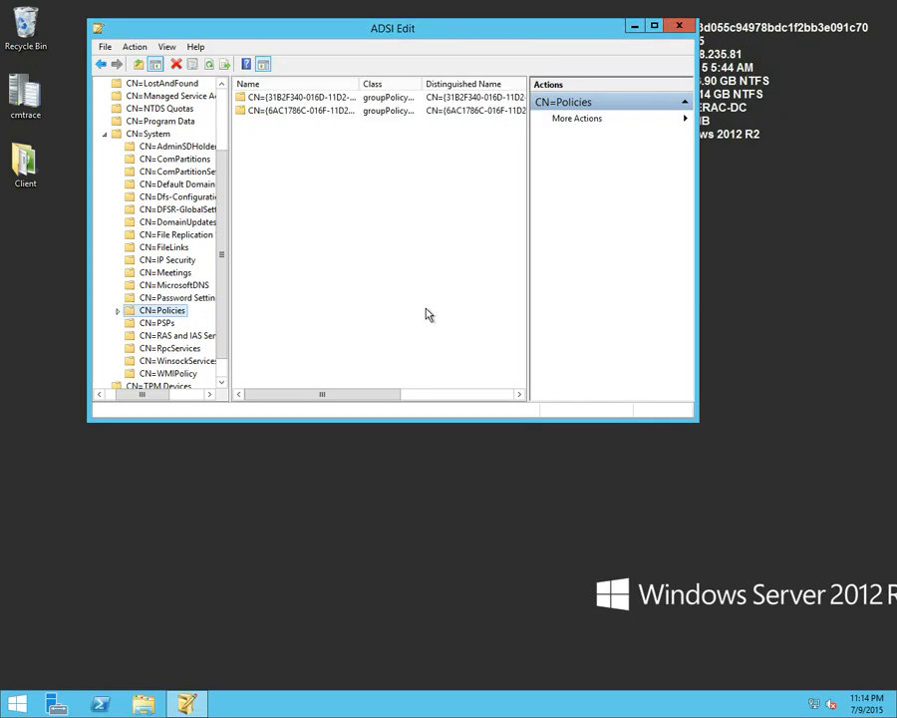
left_click(679, 25)
Return to Configuration Manager and open the Detect AD Item setting of the Active Directory configuration item
double_click(505, 10)
left_click_drag(505, 12, 896, 343)
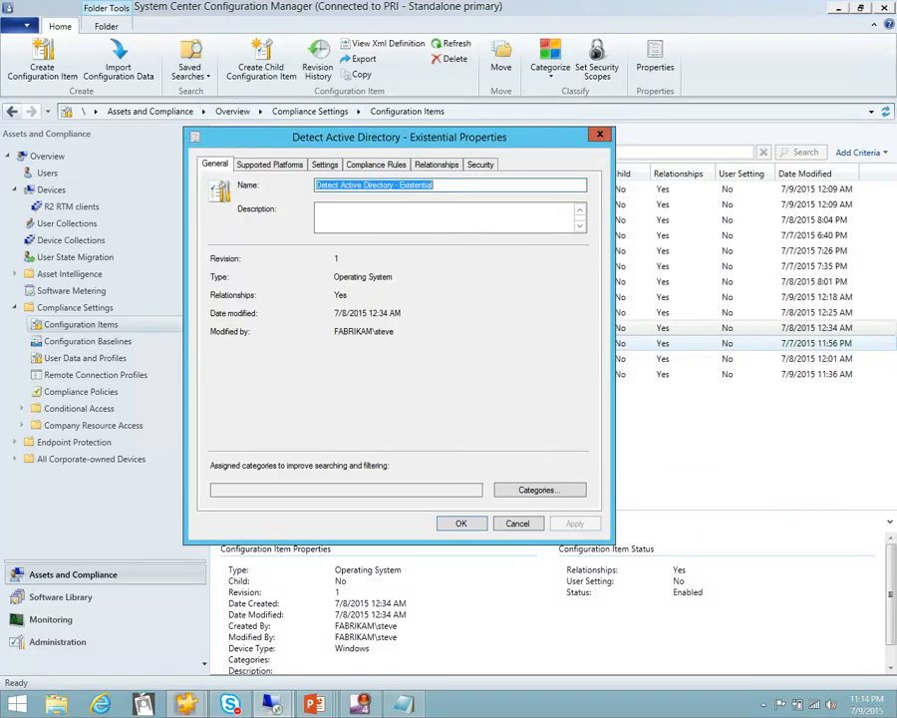
left_click(323, 165)
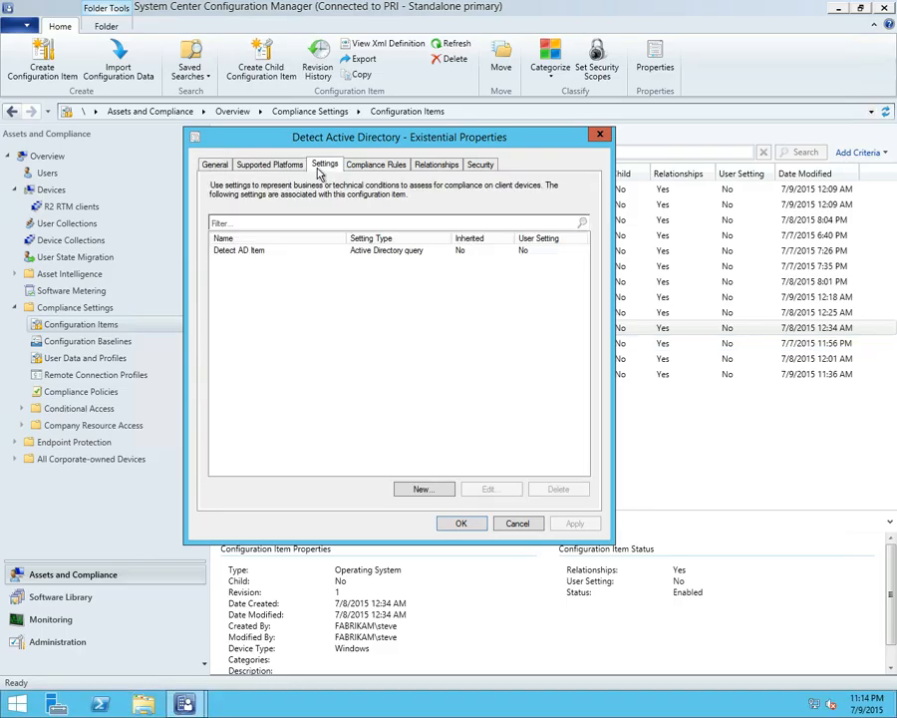
left_click(261, 251)
double_click(267, 252)
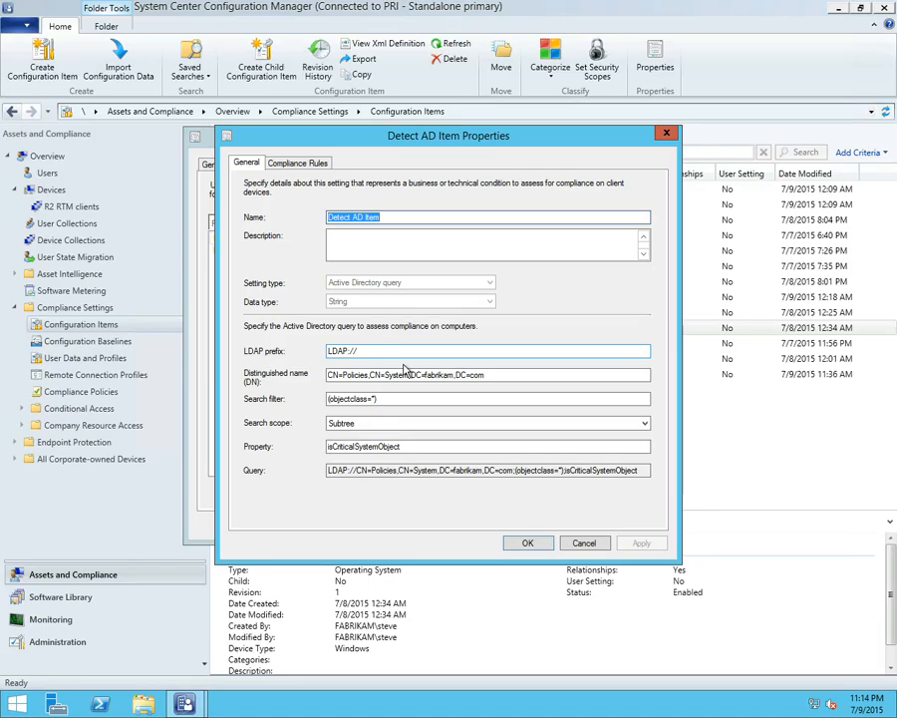
Review the distinguished name, search filter and search scope choices of the Active Directory query, keeping the Subtree scope
left_click(481, 375)
left_click_drag(483, 375, 326, 376)
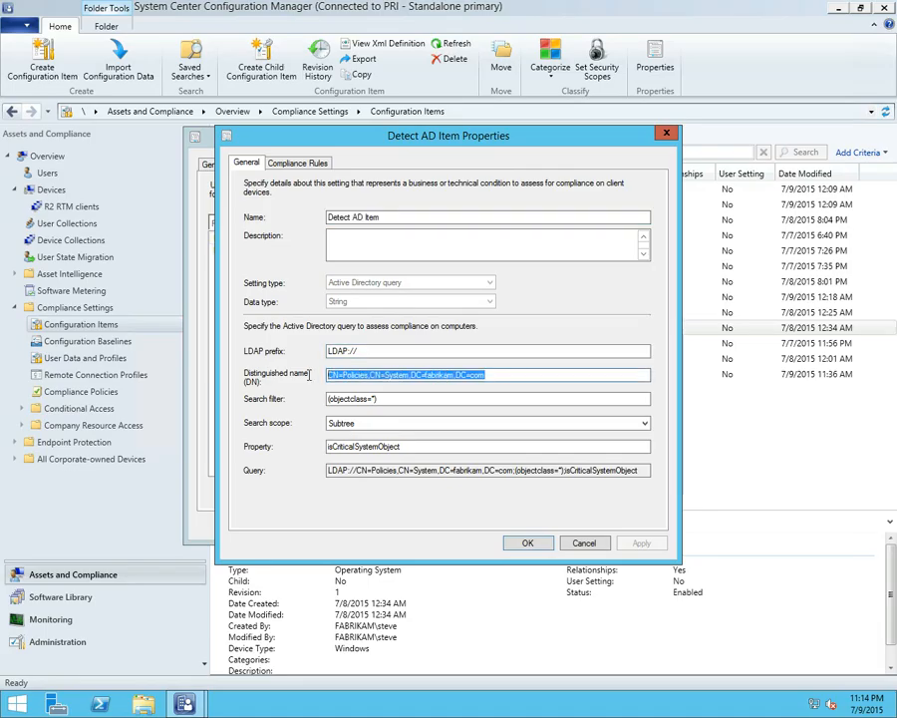
left_click_drag(391, 400, 327, 399)
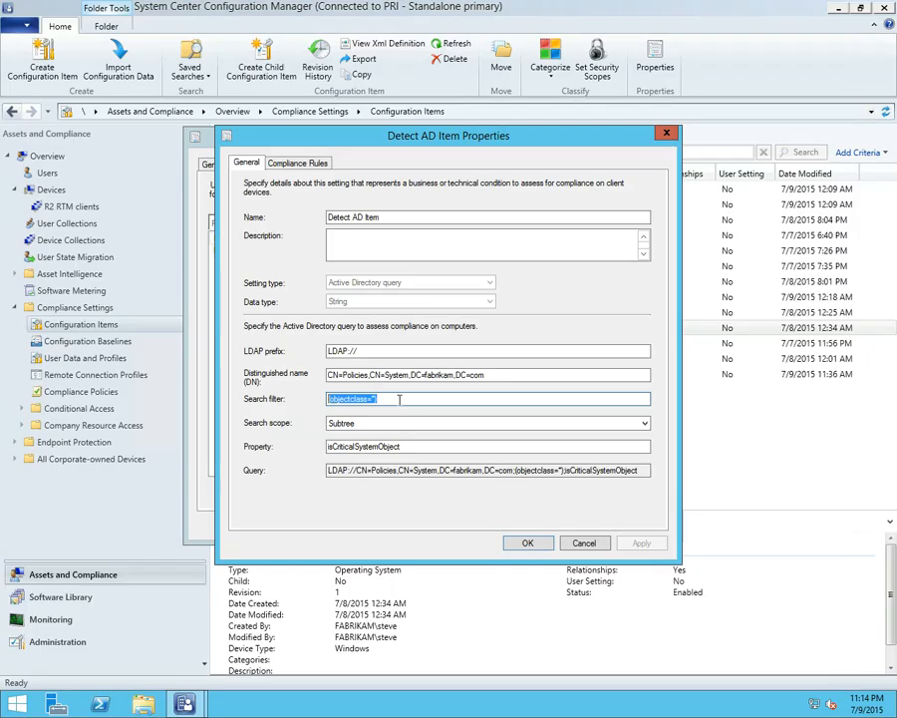
left_click(380, 424)
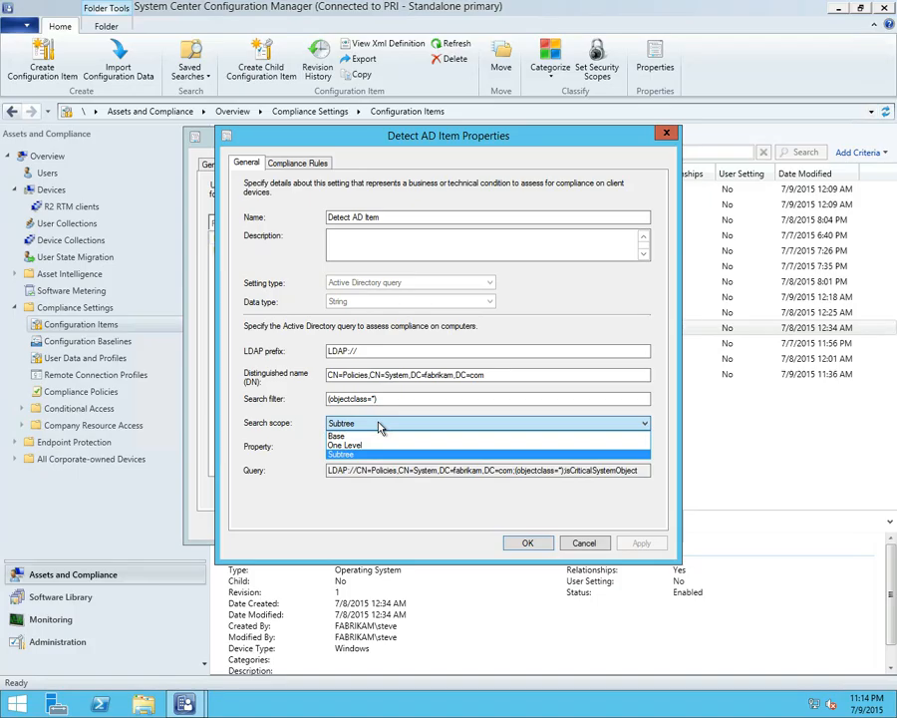
left_click(376, 455)
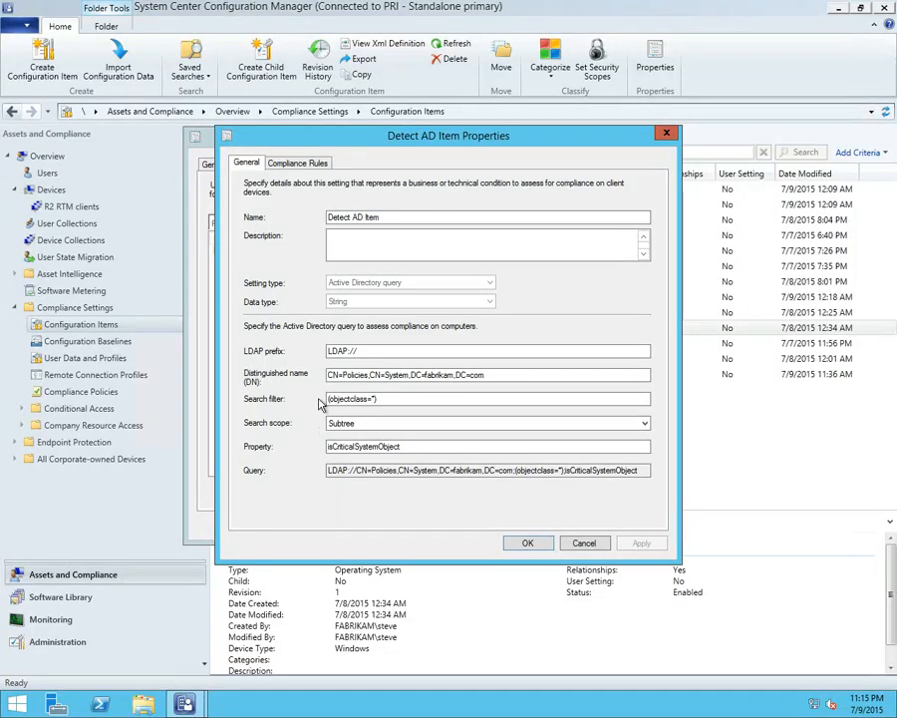
View the existing New_Rule compliance rule of the Detect AD Item setting and exit it without changes
left_click(302, 166)
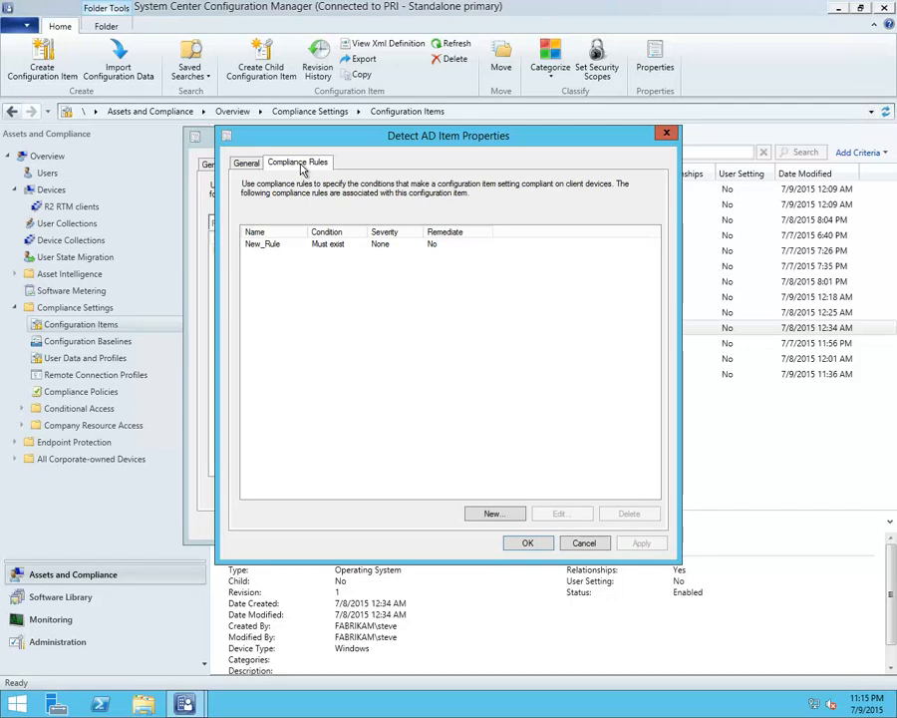
left_click(287, 246)
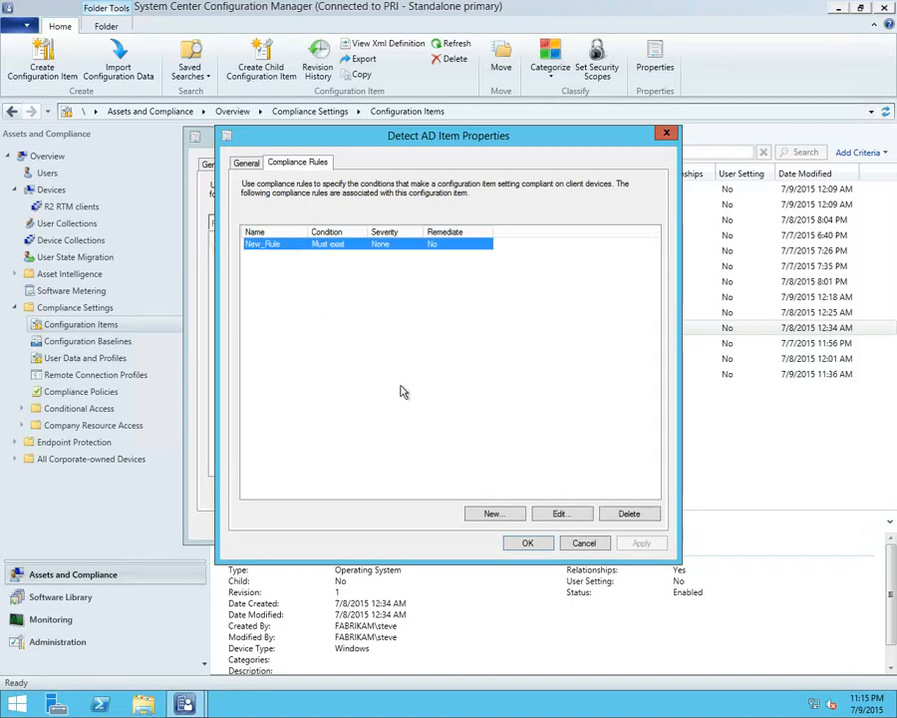
double_click(326, 246)
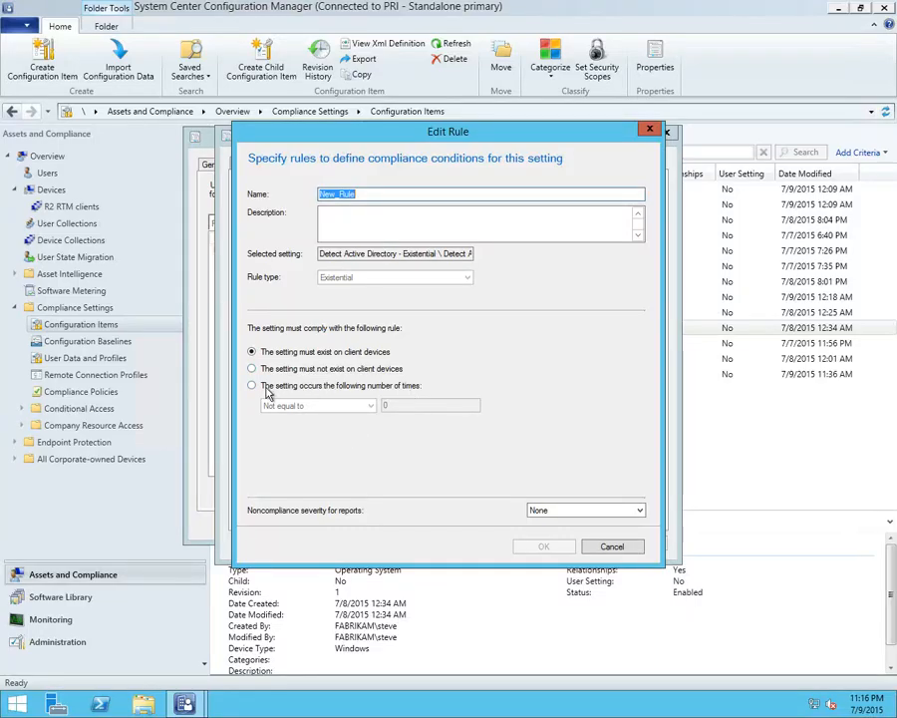
left_click(611, 547)
Start a new compliance rule, review the comparison operators for the Value rule type, and set the rule type to Existential
left_click(493, 513)
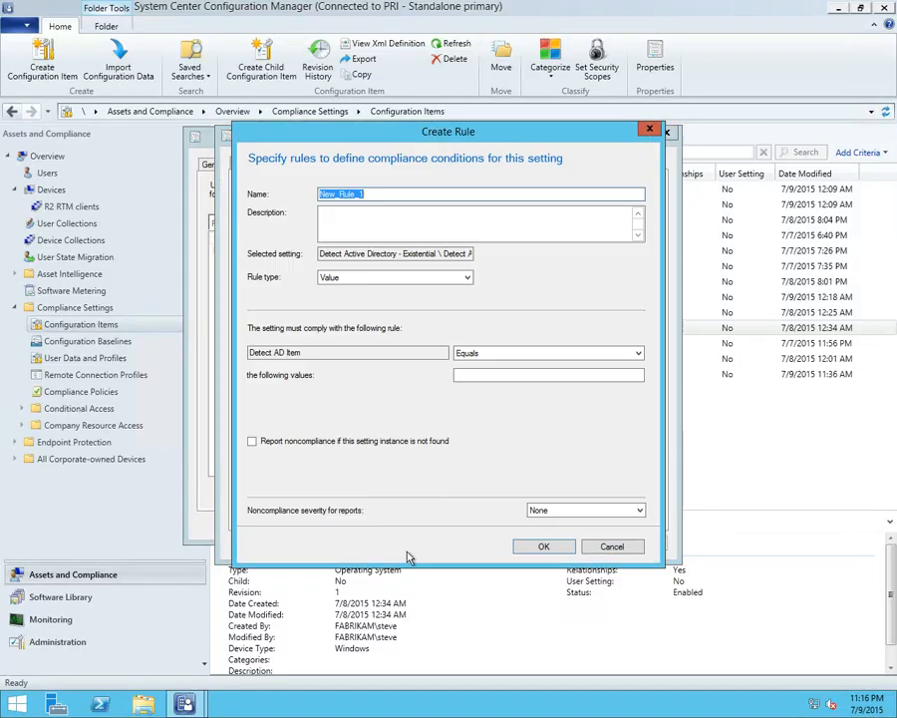
left_click(357, 279)
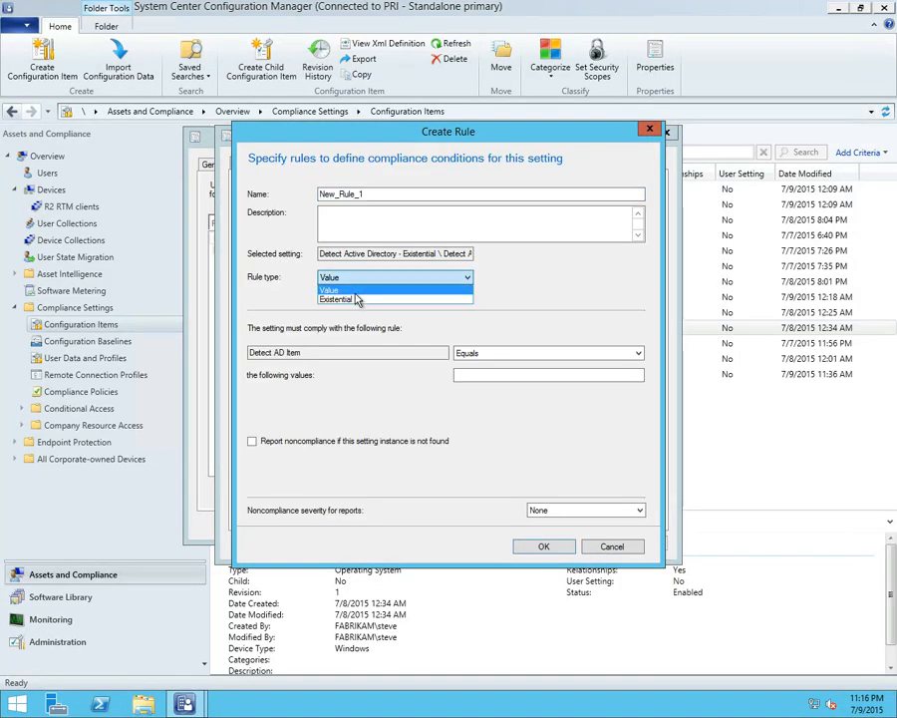
left_click(356, 291)
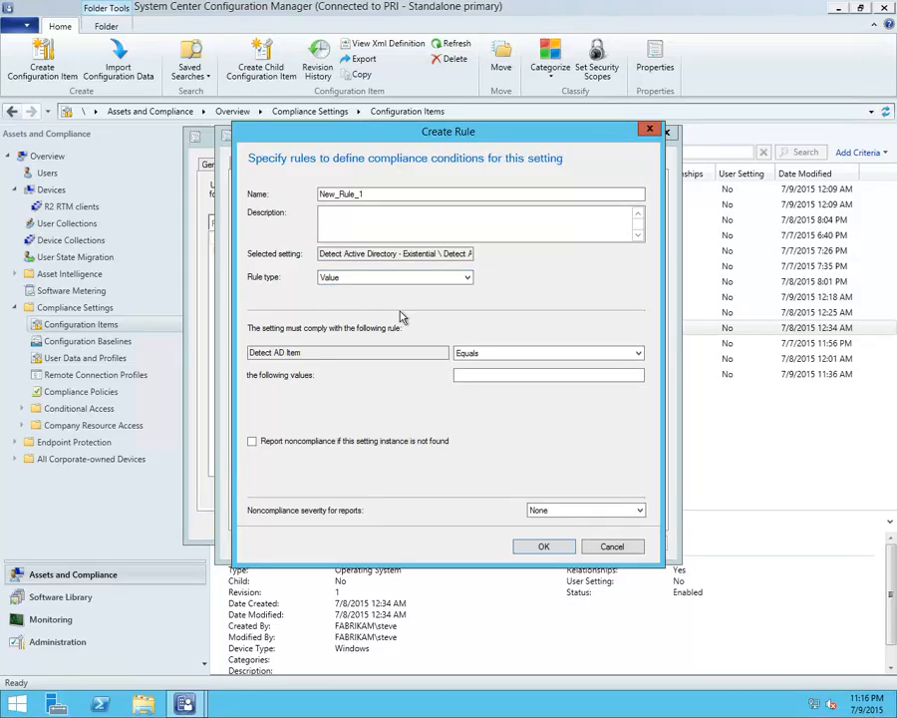
left_click(478, 359)
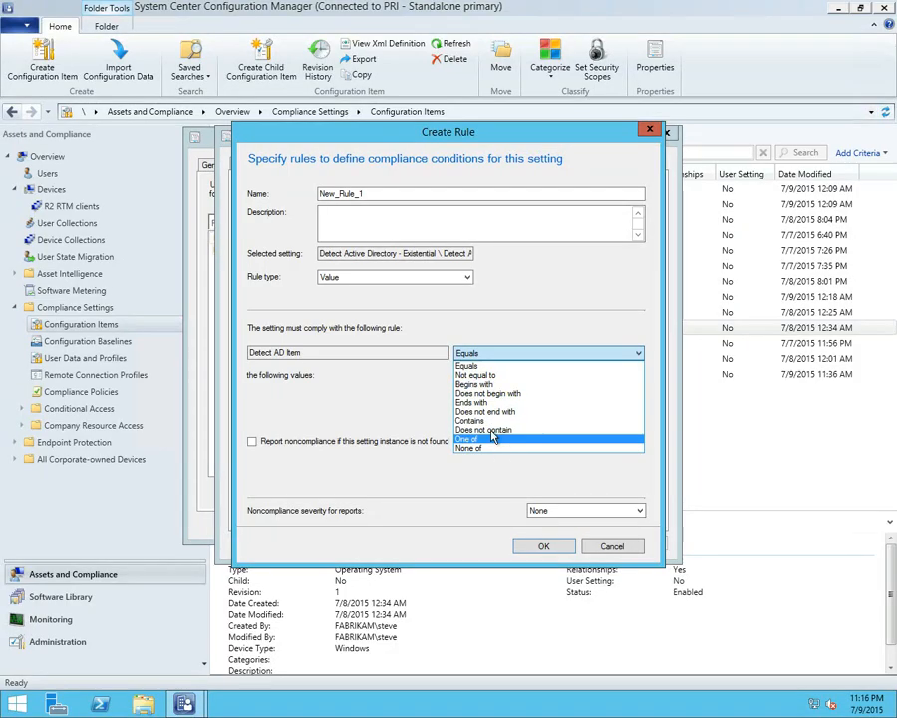
left_click(415, 403)
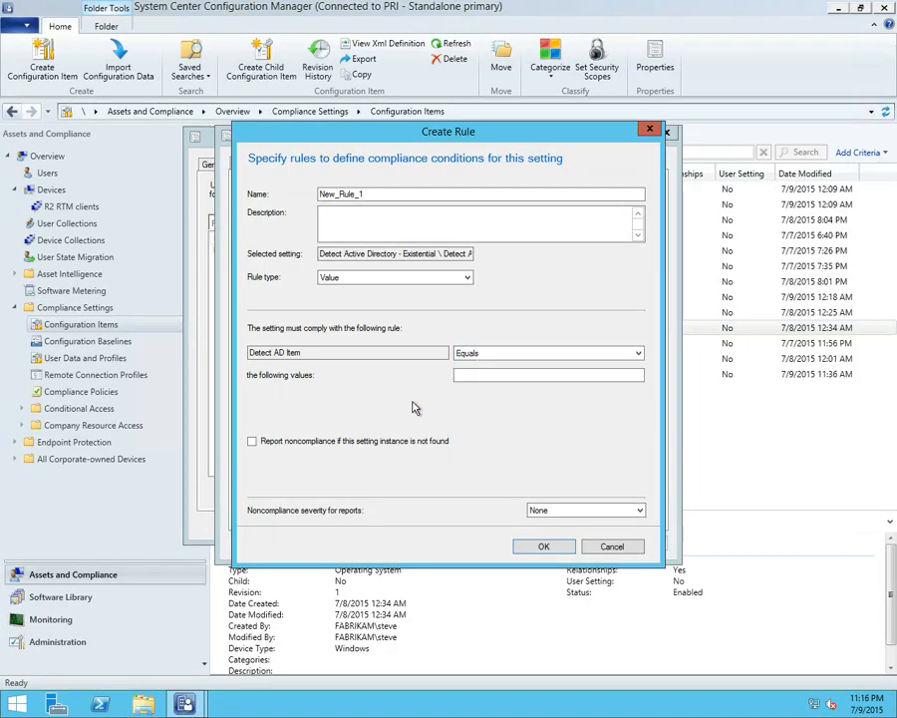
left_click(364, 280)
left_click(363, 296)
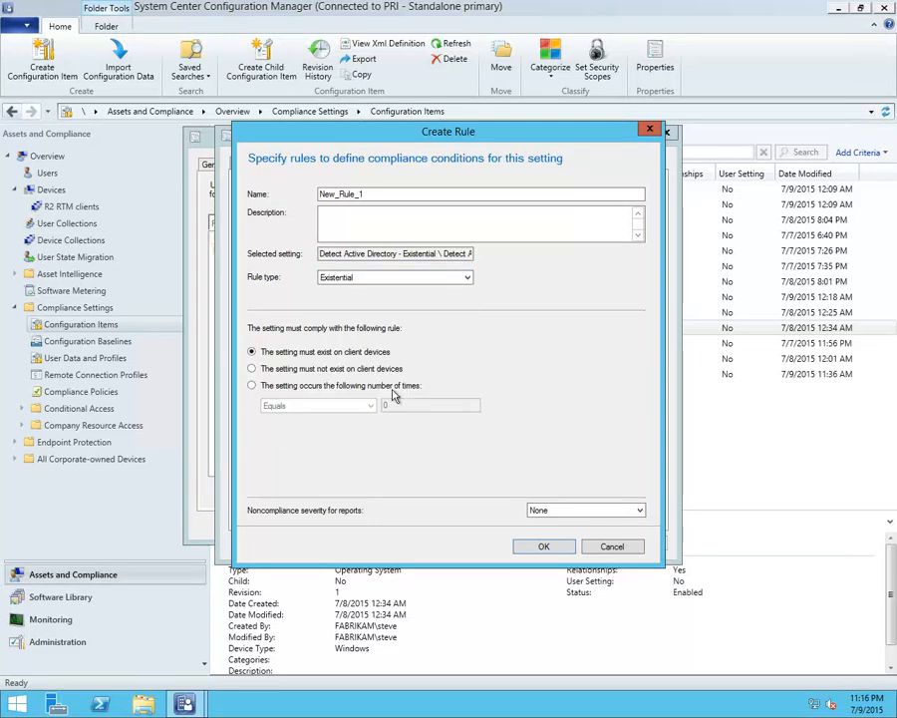
Discard the new compliance rule and close the Detect AD Item setting and the Active Directory configuration item
left_click(590, 545)
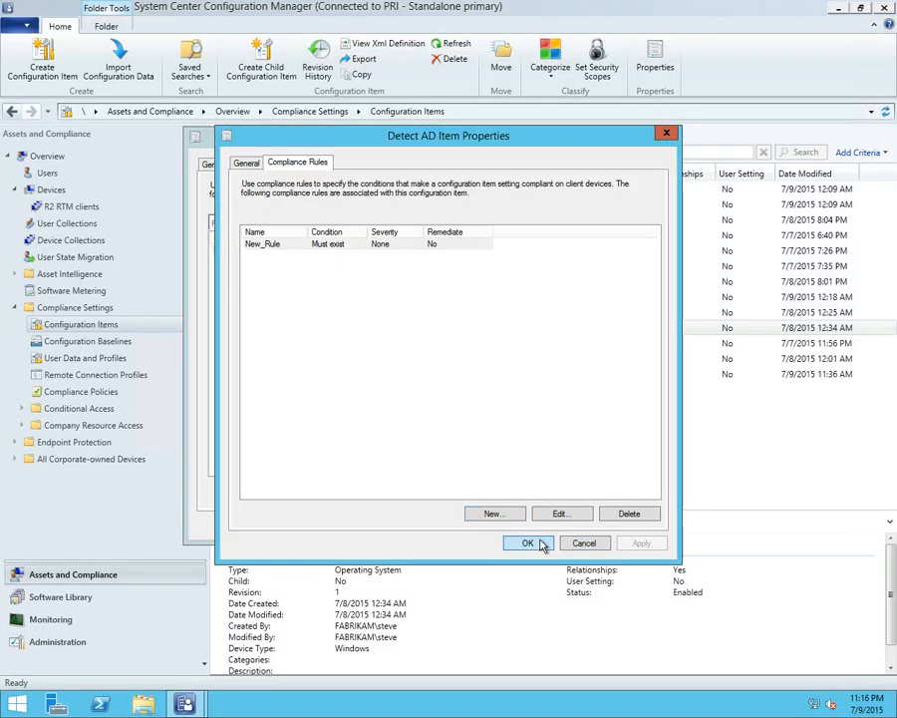
left_click(540, 544)
left_click(463, 526)
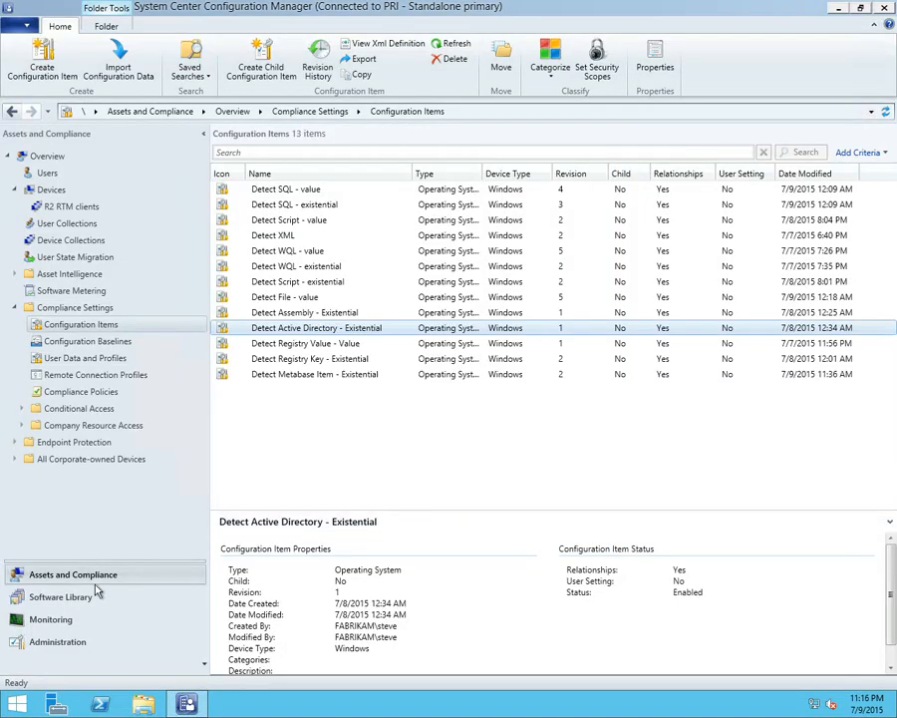
Open the Configuration Manager client properties from Control Panel and close the Control Panel window
right_click(28, 703)
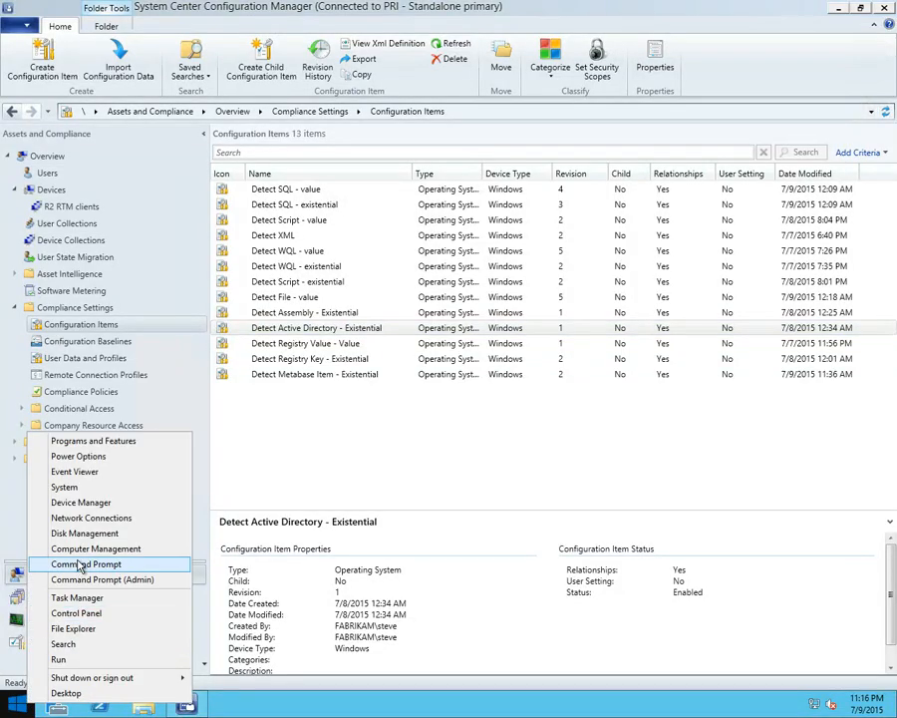
left_click(88, 616)
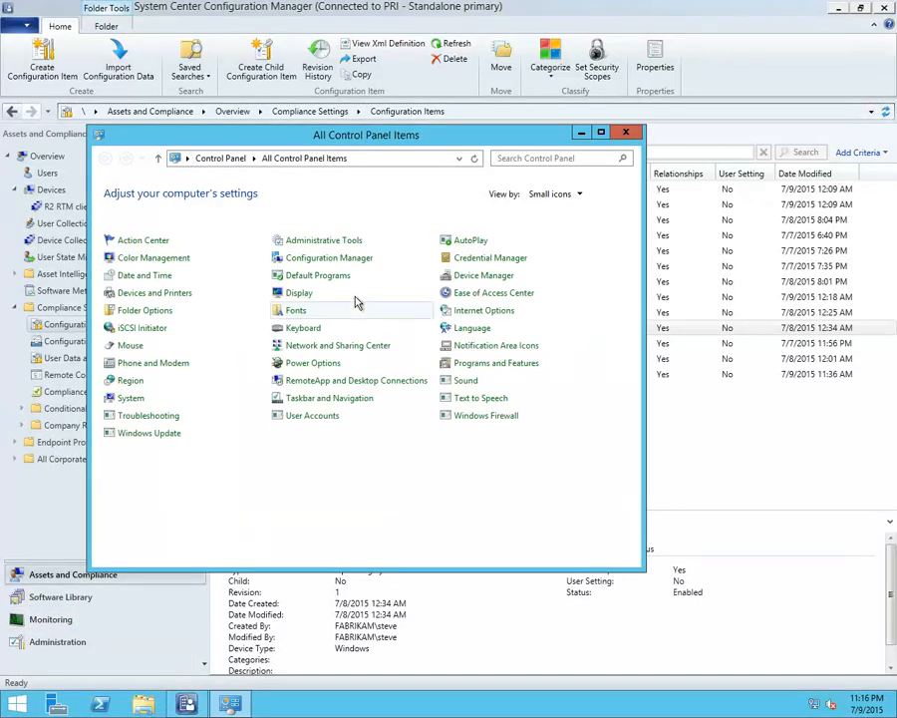
left_click(351, 261)
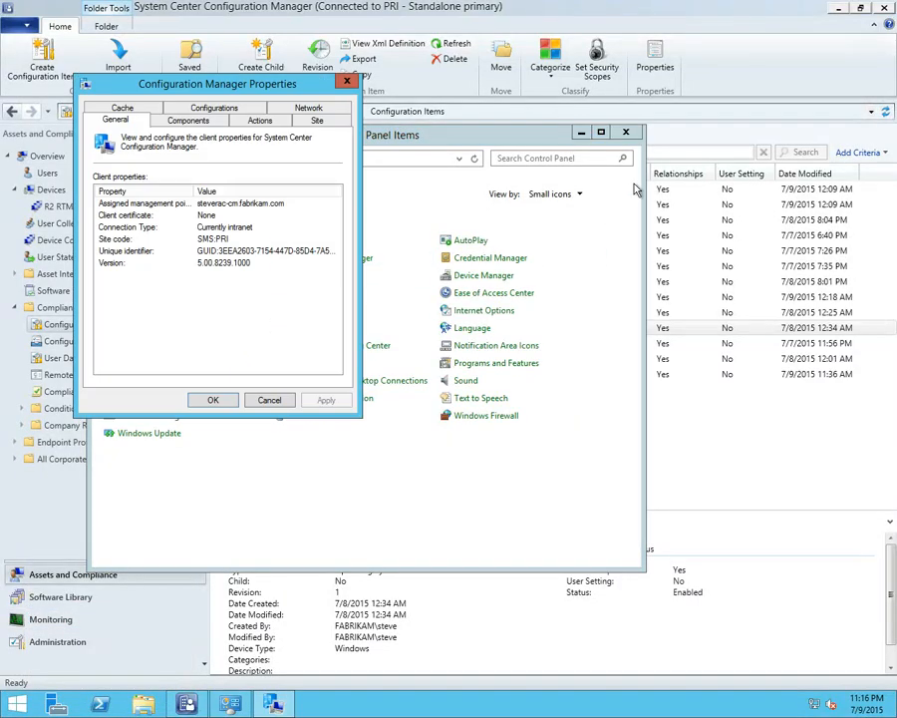
left_click(625, 135)
left_click(625, 135)
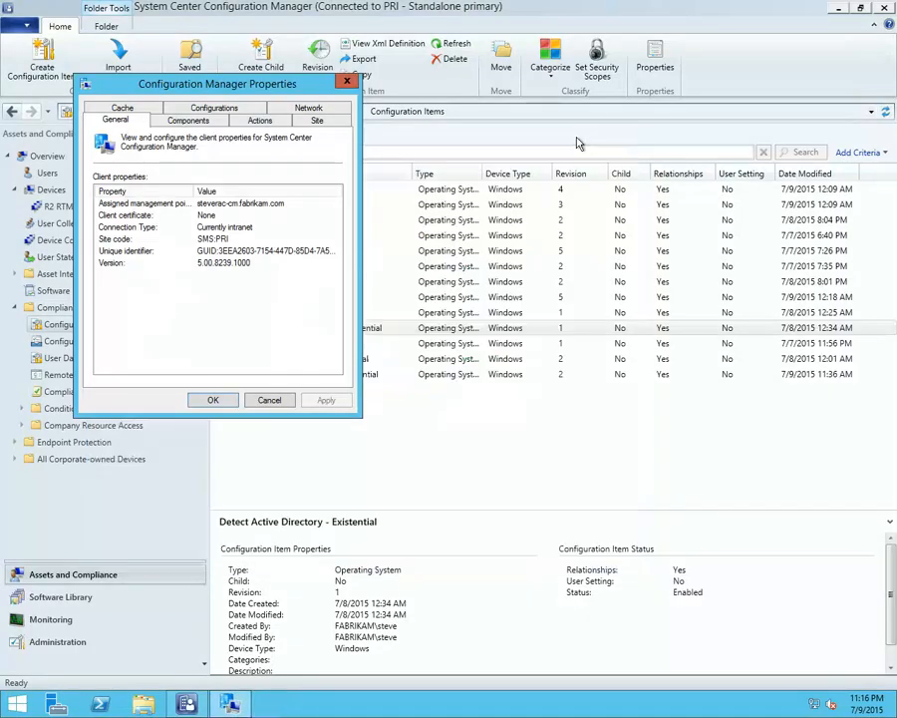
Evaluate the assigned Active Directory baseline repeatedly, widening the Last Evaluation column to check its evaluation times and compliance state
left_click(213, 107)
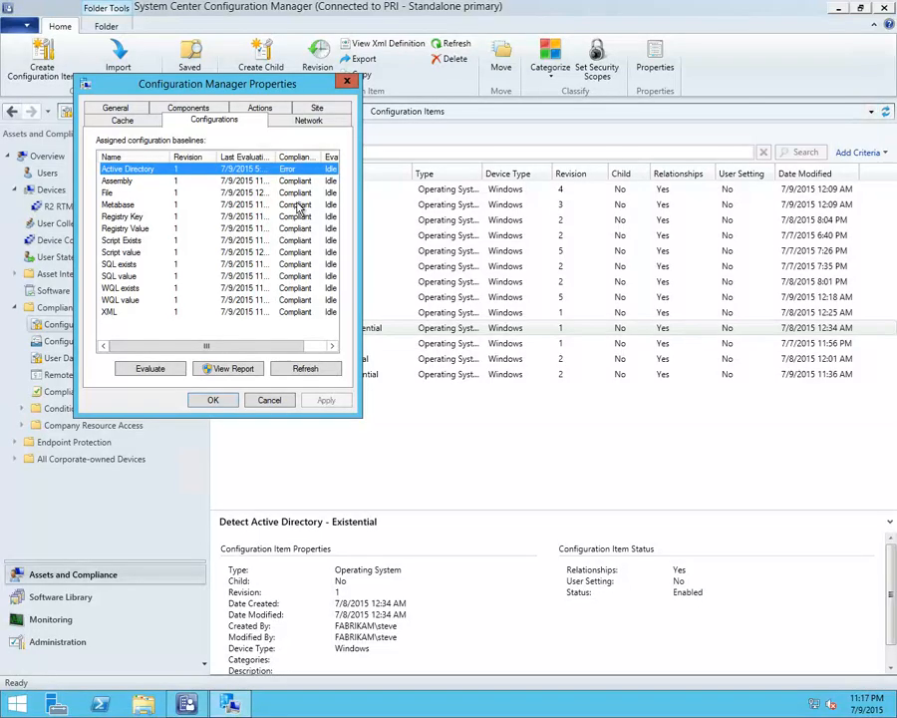
left_click(150, 368)
left_click_drag(276, 156, 308, 156)
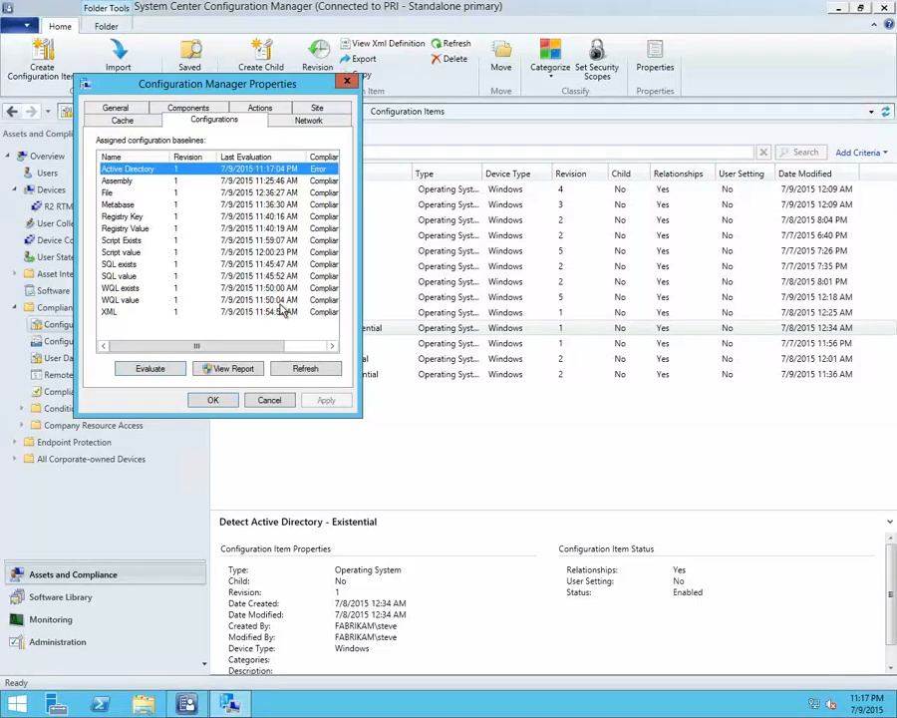
left_click(295, 345)
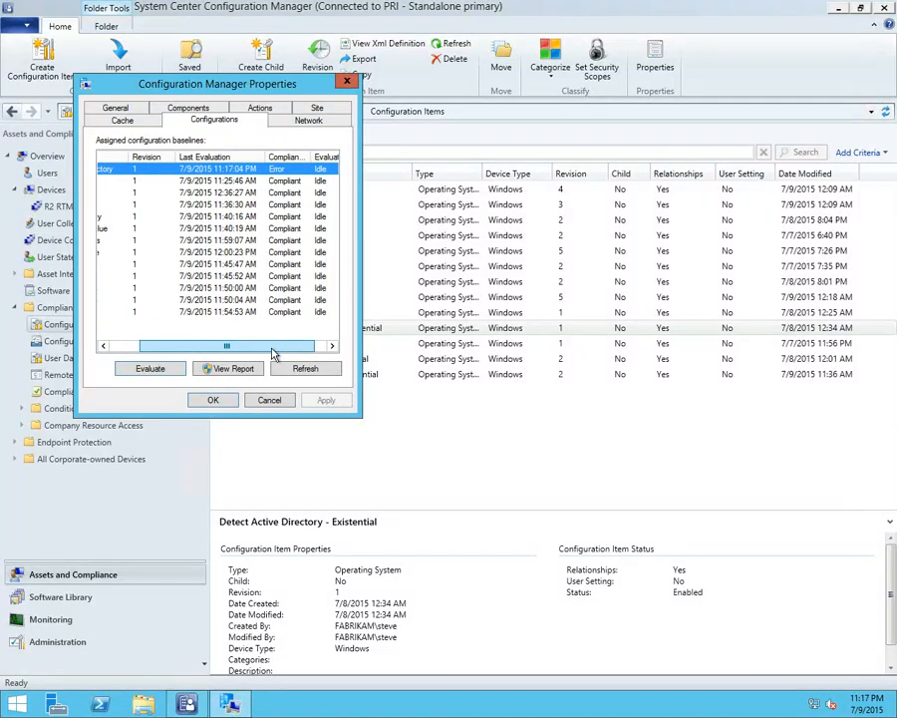
left_click(164, 369)
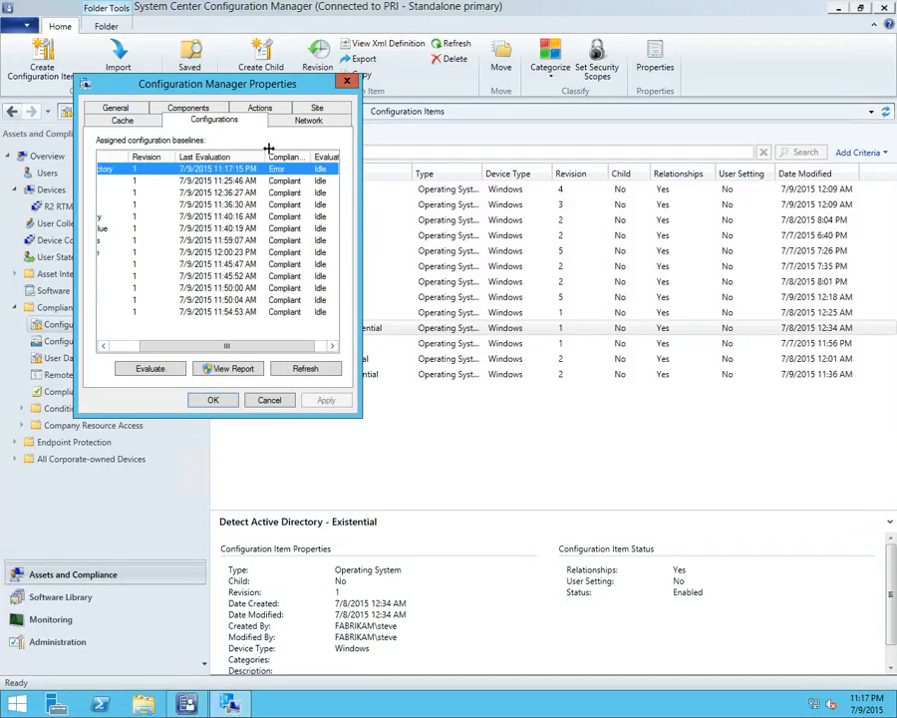
left_click(178, 370)
scroll(220, 346, "left", 3)
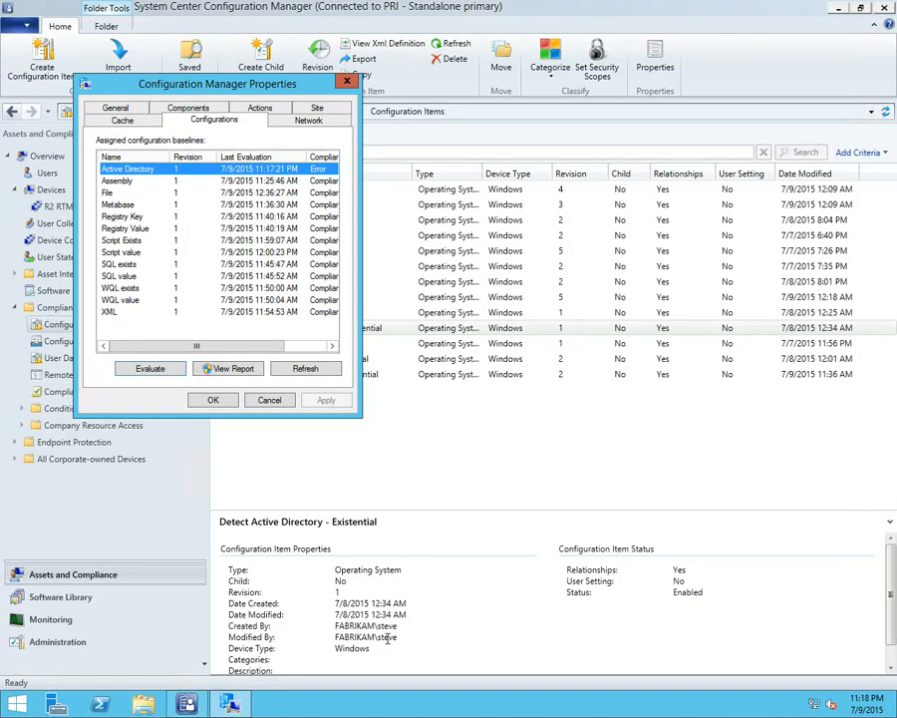
Return from the slide show to the 10.0.0.4 remote desktop session with the configuration items list
left_click(463, 468)
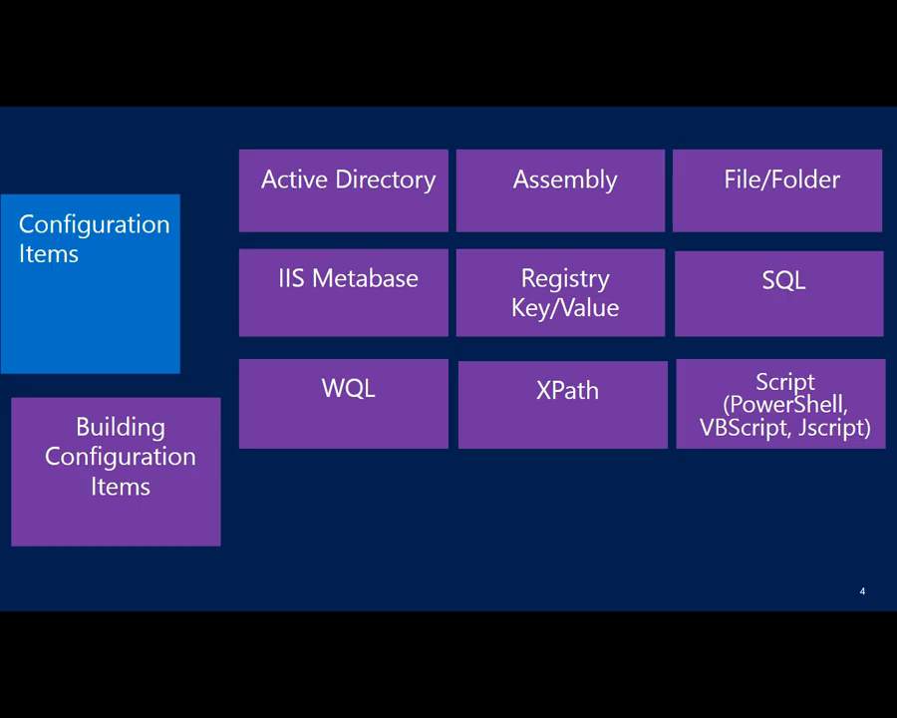
key("ctrl+t")
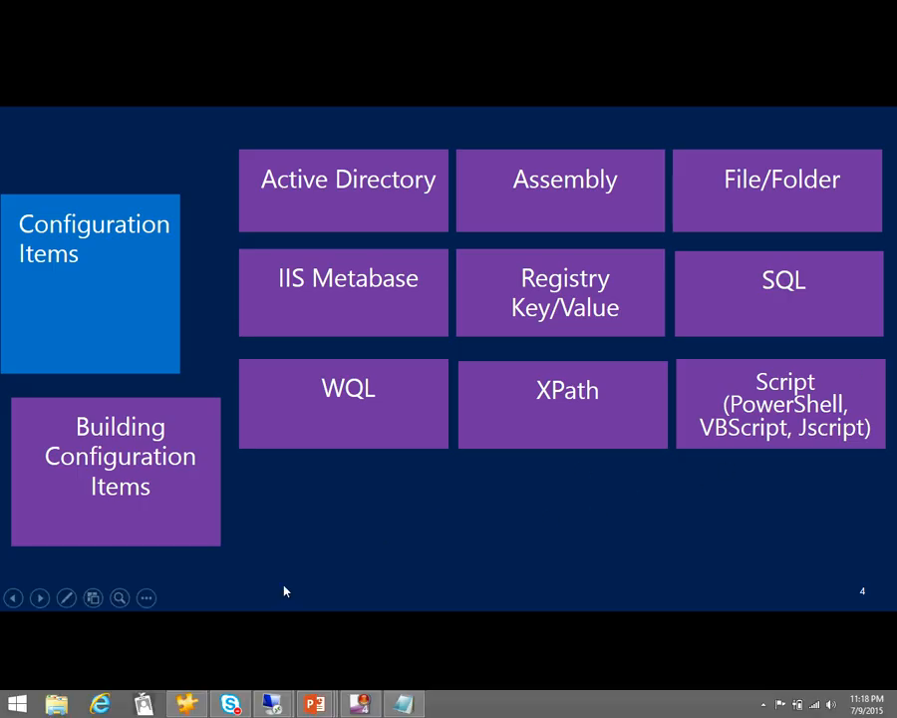
mouse_move(271, 703)
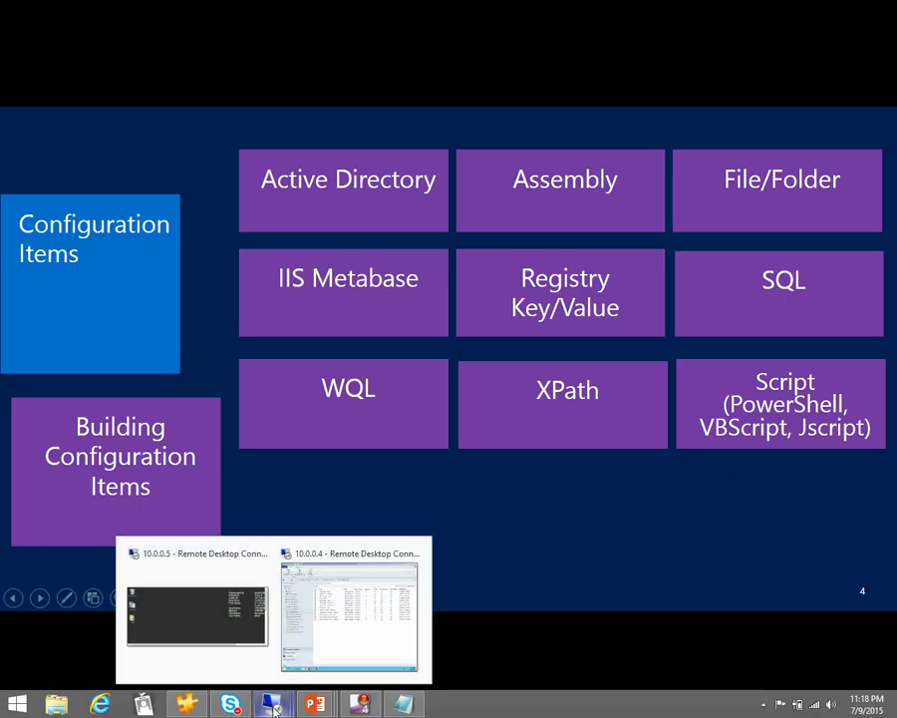
left_click(300, 649)
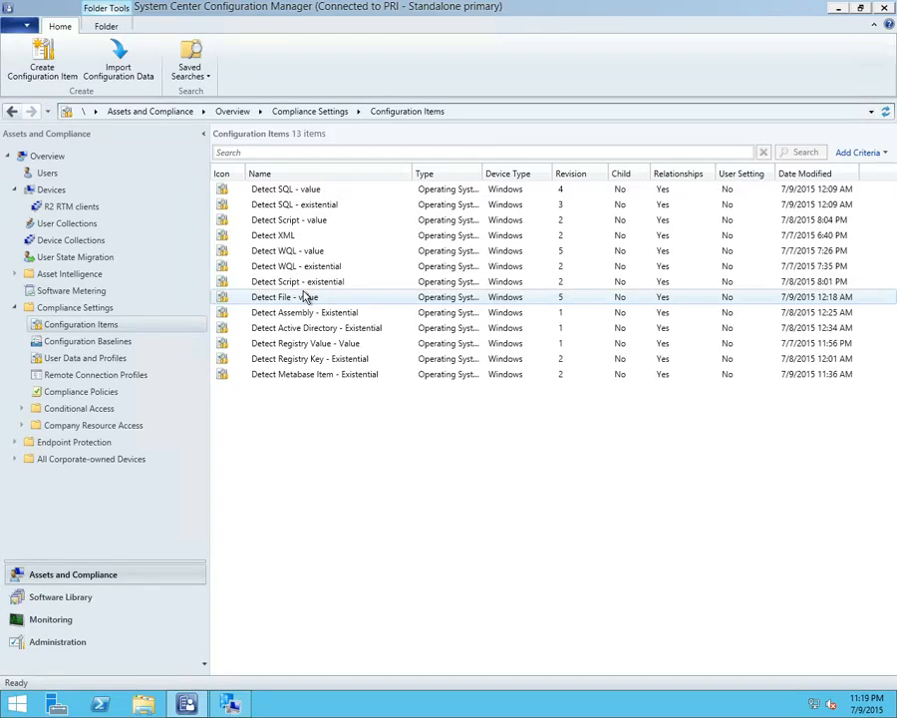
Open %systemroot%\assembly in File Explorer, examine the listed assemblies including CustomMarshalers, and close the window
right_click(149, 705)
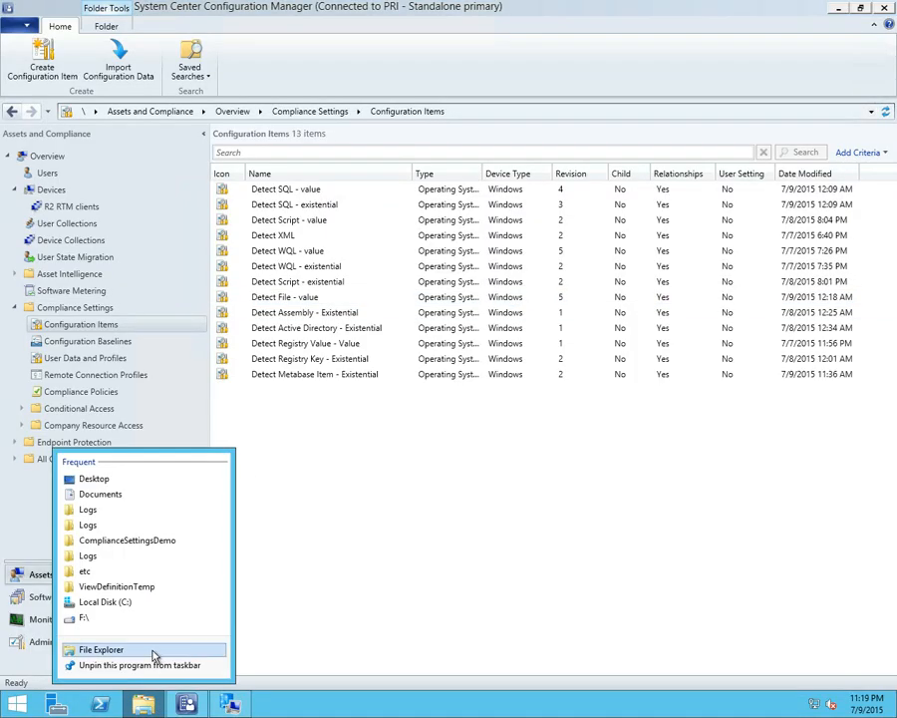
left_click(180, 649)
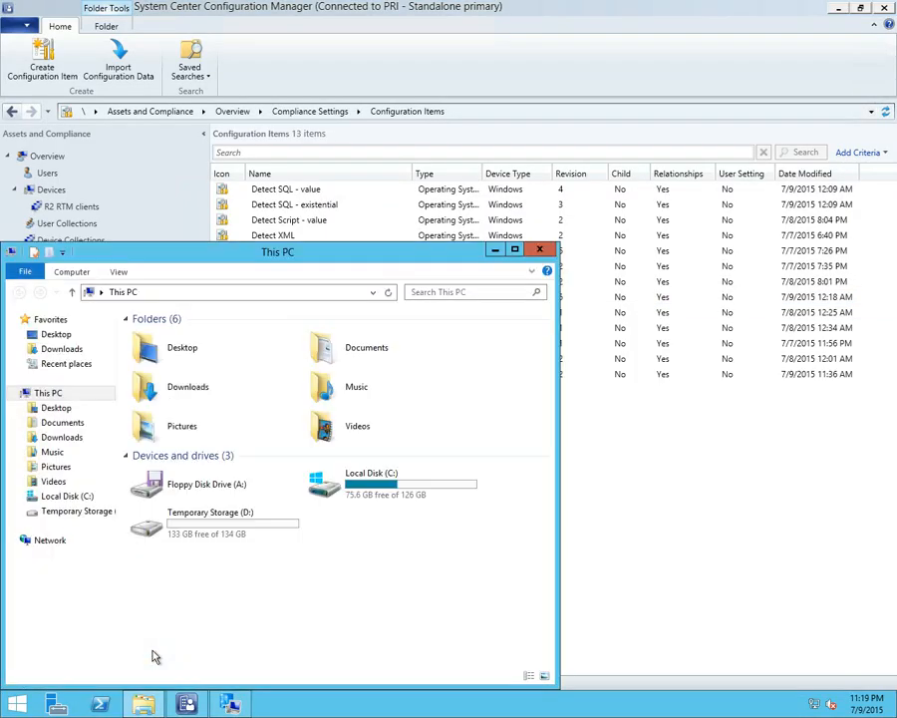
left_click(244, 295)
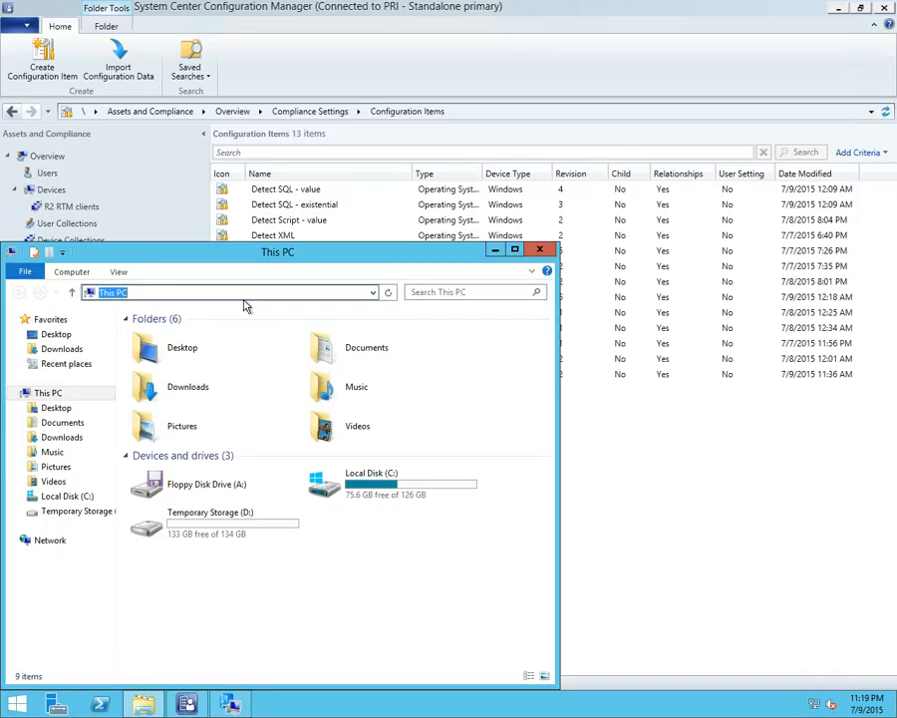
type("%systemroot%\\")
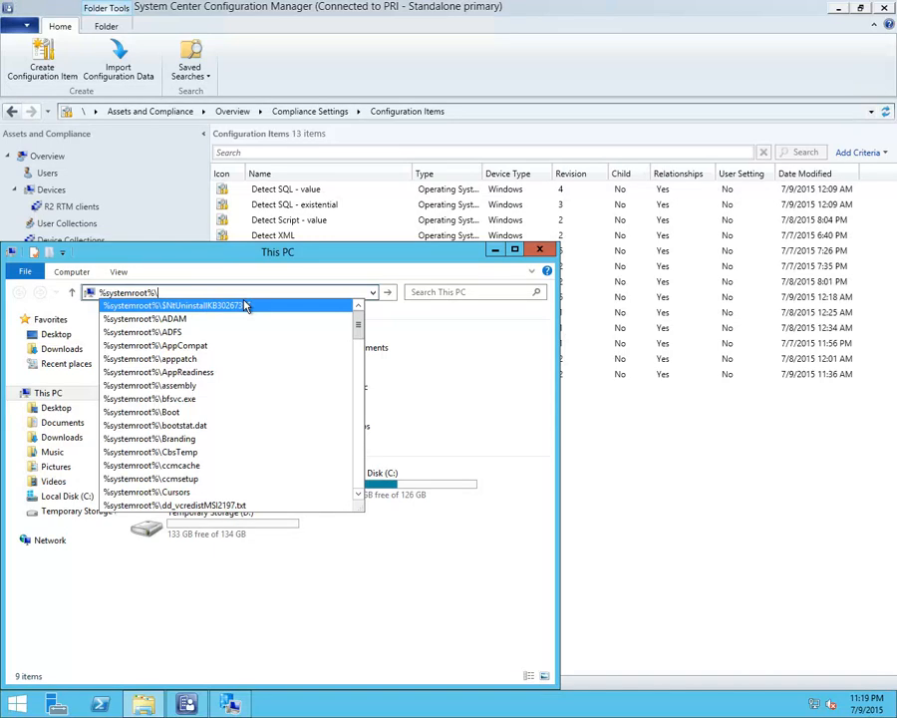
type("ass")
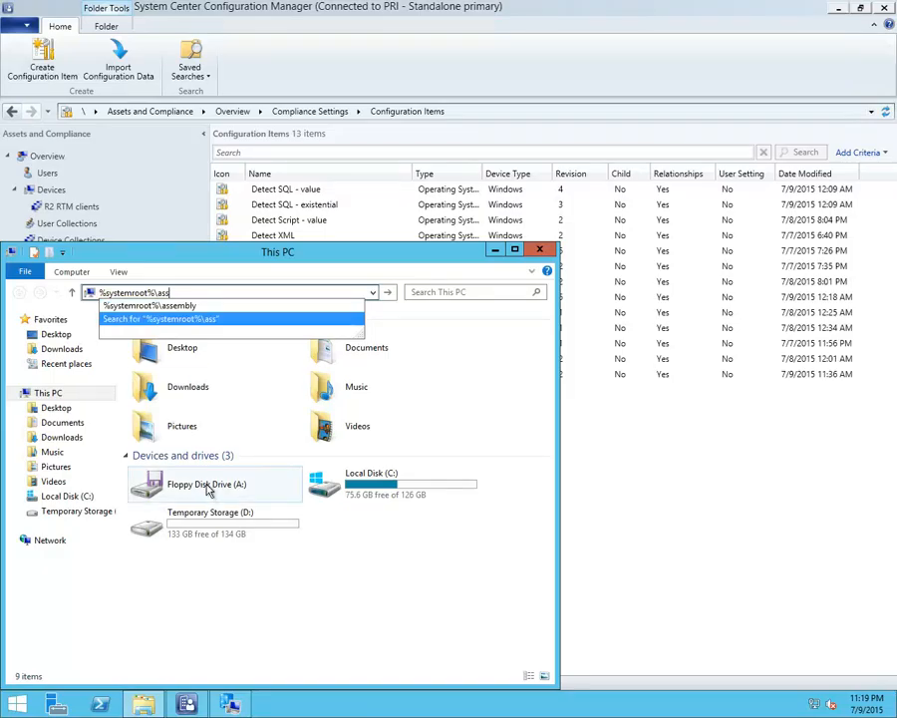
left_click(169, 307)
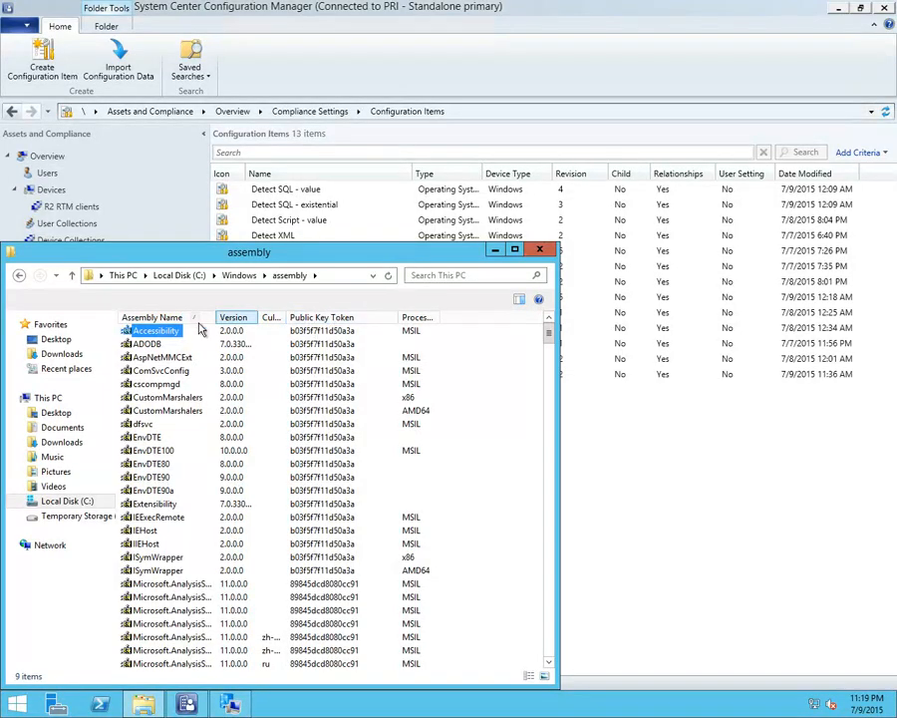
left_click(155, 412)
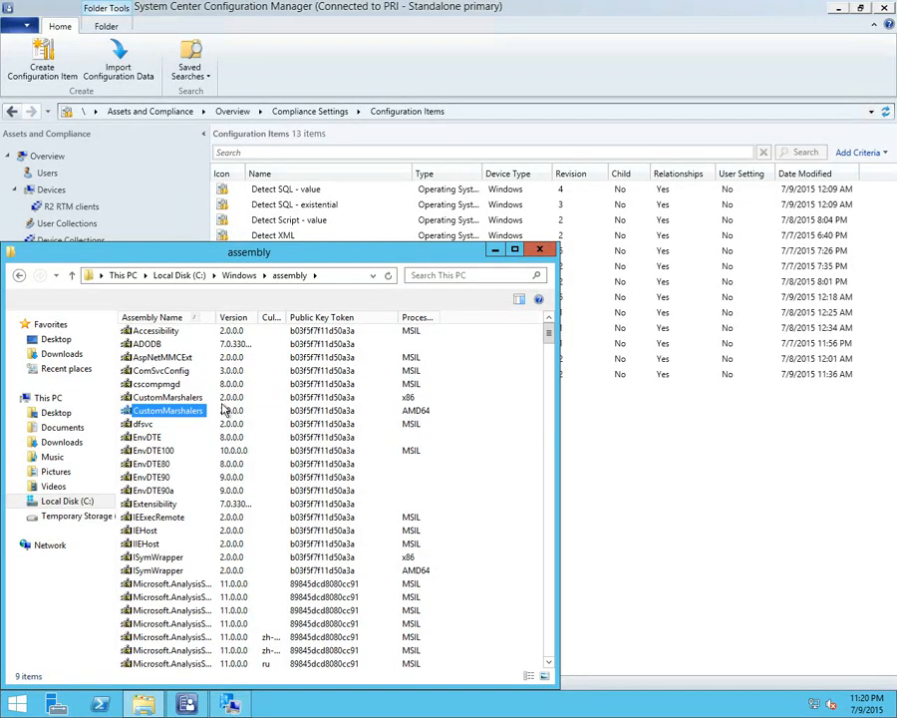
left_click(540, 249)
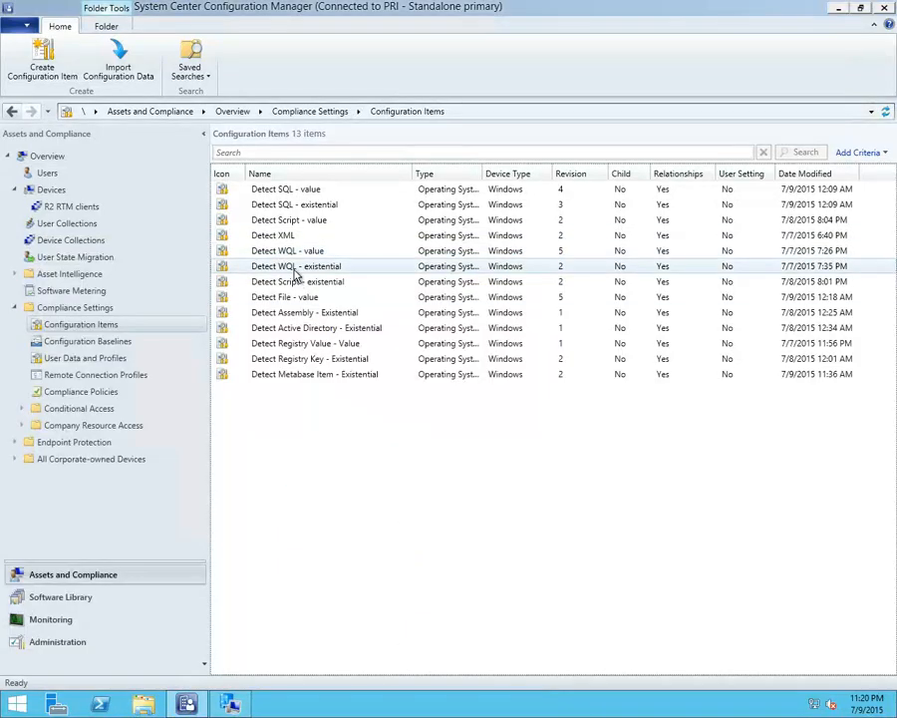
Open the Detect Assembly setting of the Detect Assembly - Existential configuration item and review its assembly name
right_click(309, 320)
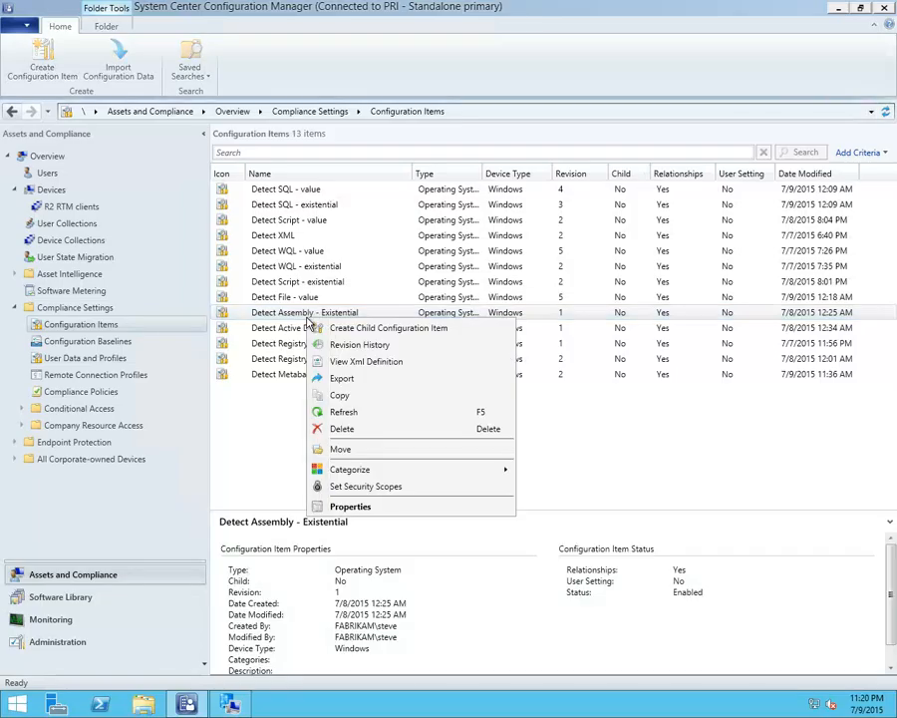
left_click(344, 507)
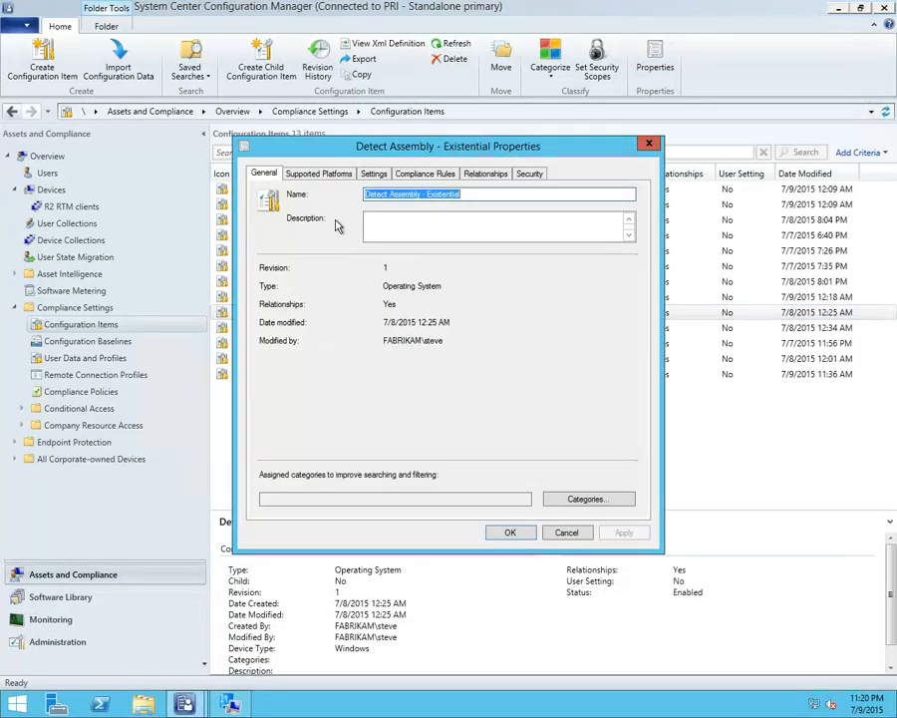
left_click(371, 175)
left_click(363, 259)
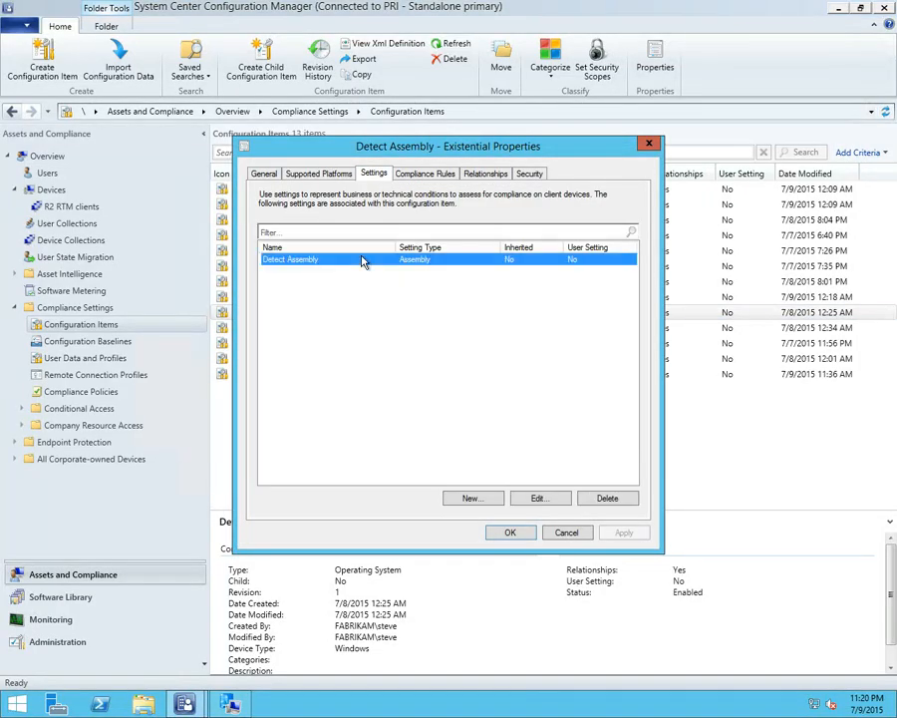
double_click(363, 259)
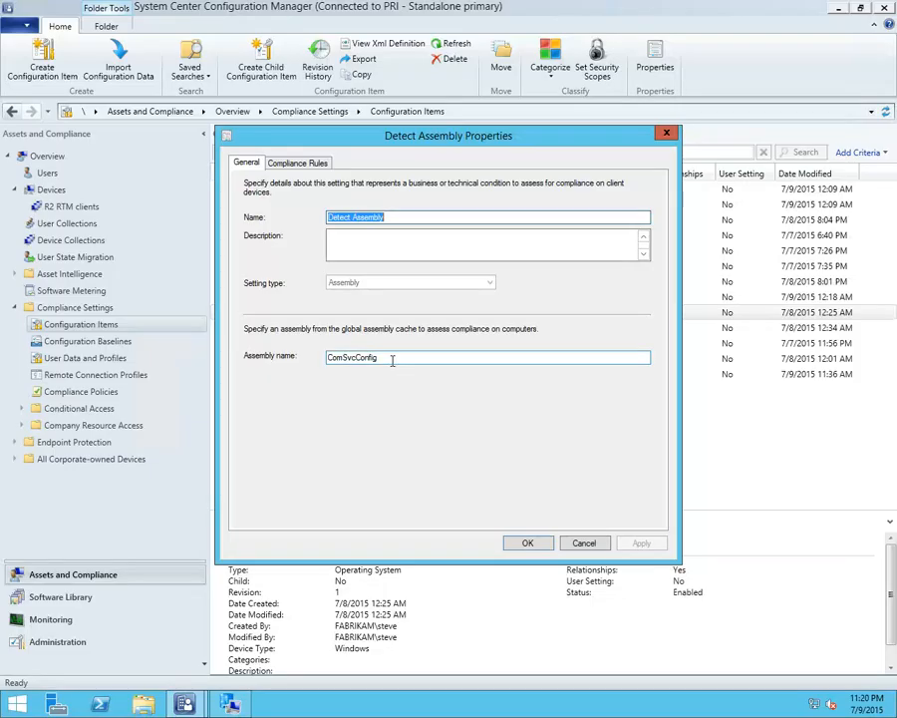
left_click_drag(389, 358, 310, 359)
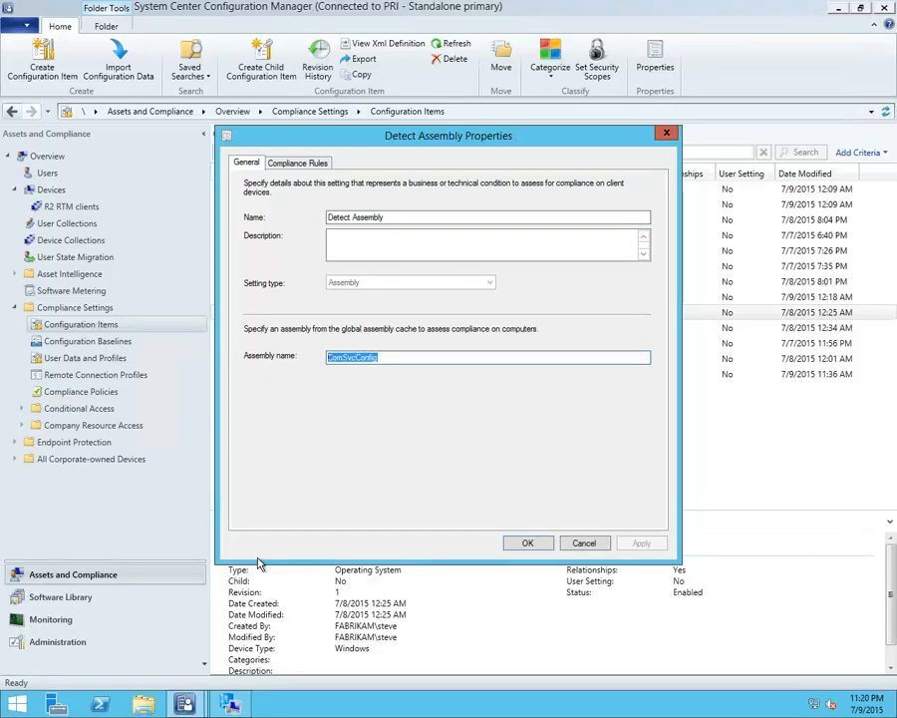
View the existing New_Rule compliance rule of the Detect Assembly setting and exit it without changes
left_click(297, 161)
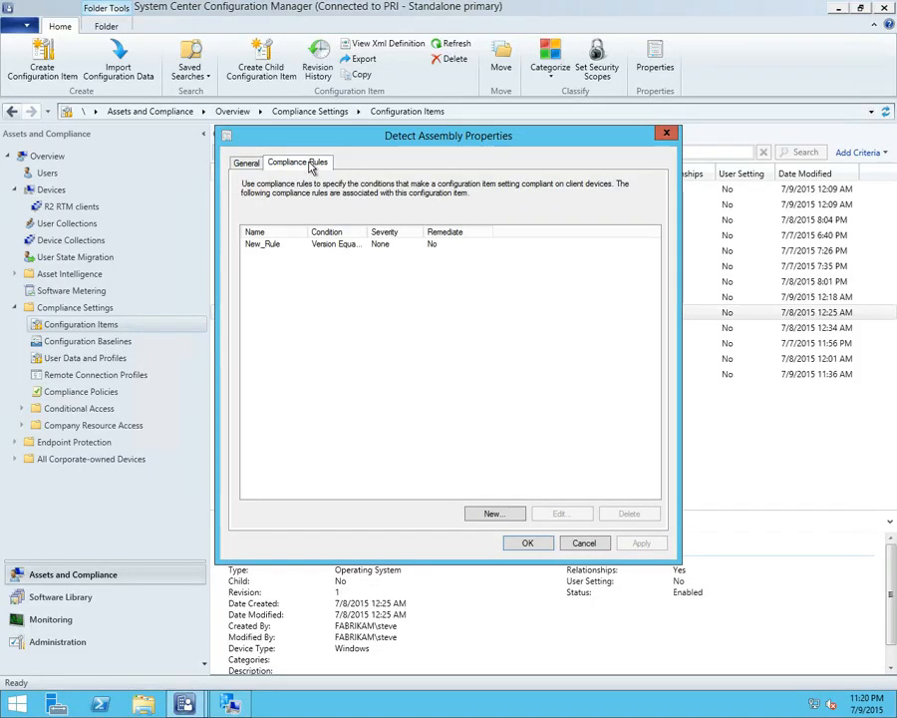
double_click(349, 245)
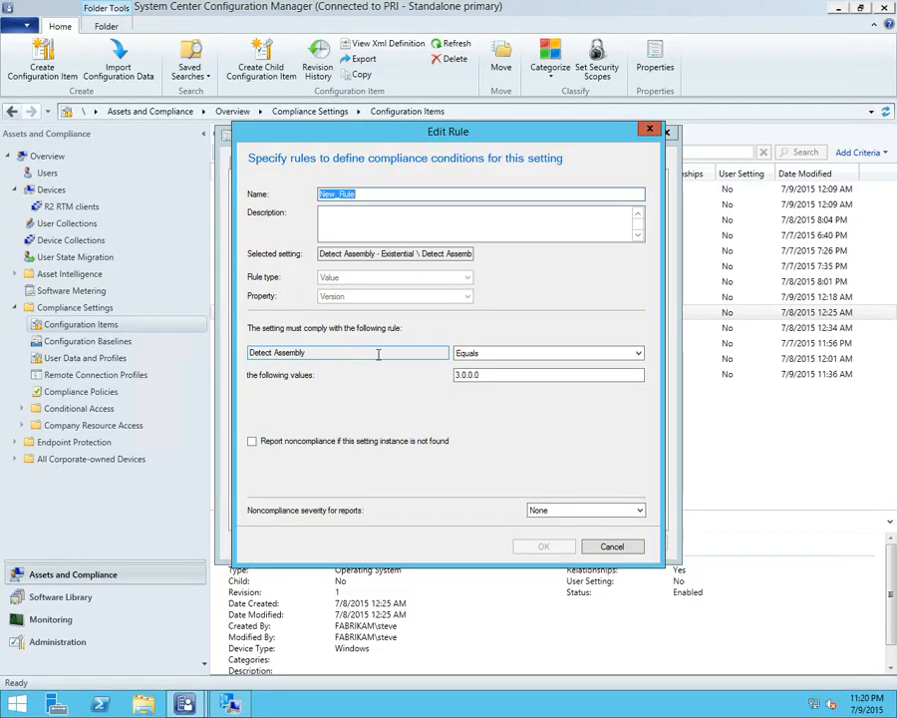
left_click(476, 375)
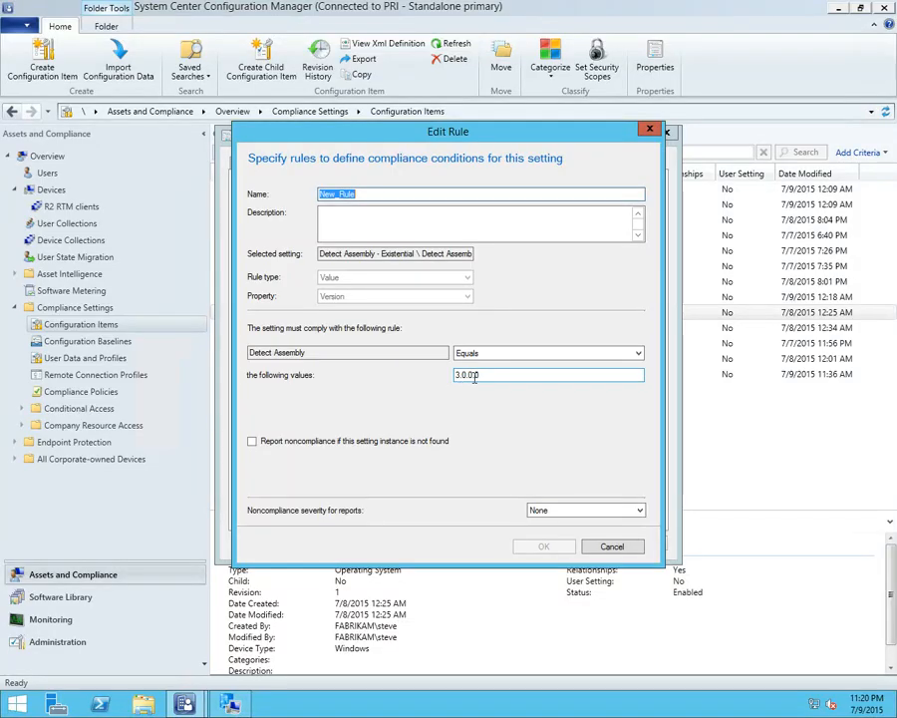
left_click(611, 547)
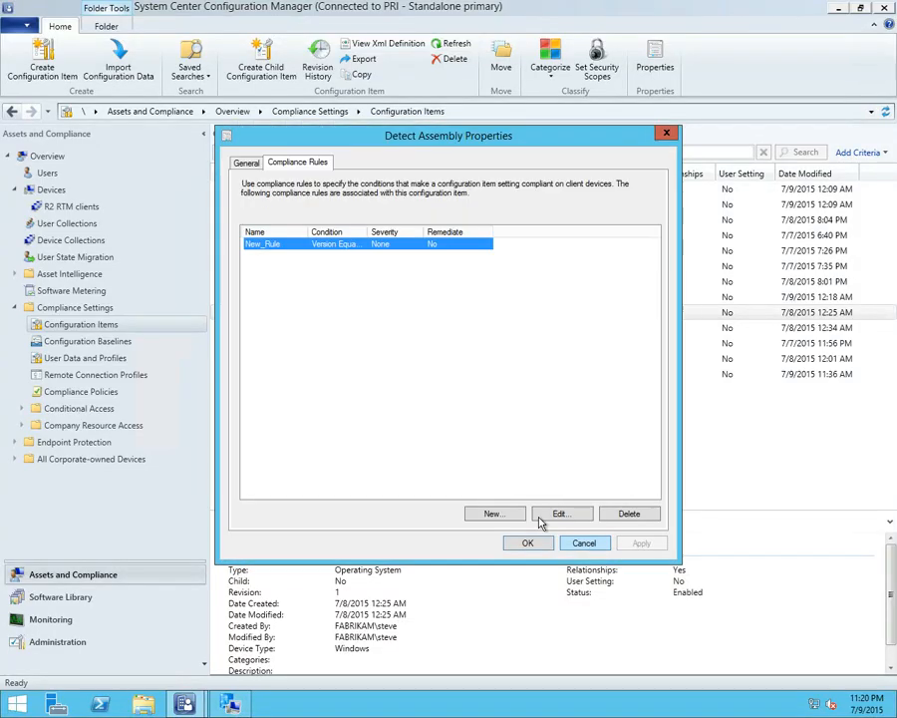
Start a new rule for Detect Assembly, review the Value rule's properties and comparison operators, and set the rule type to Existential
left_click(492, 513)
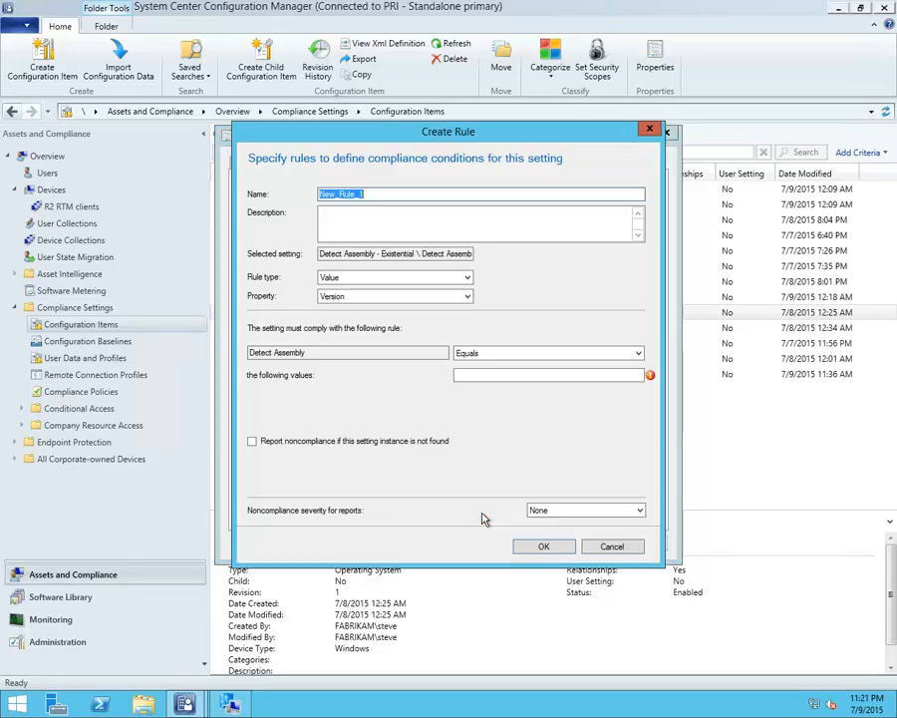
left_click(370, 299)
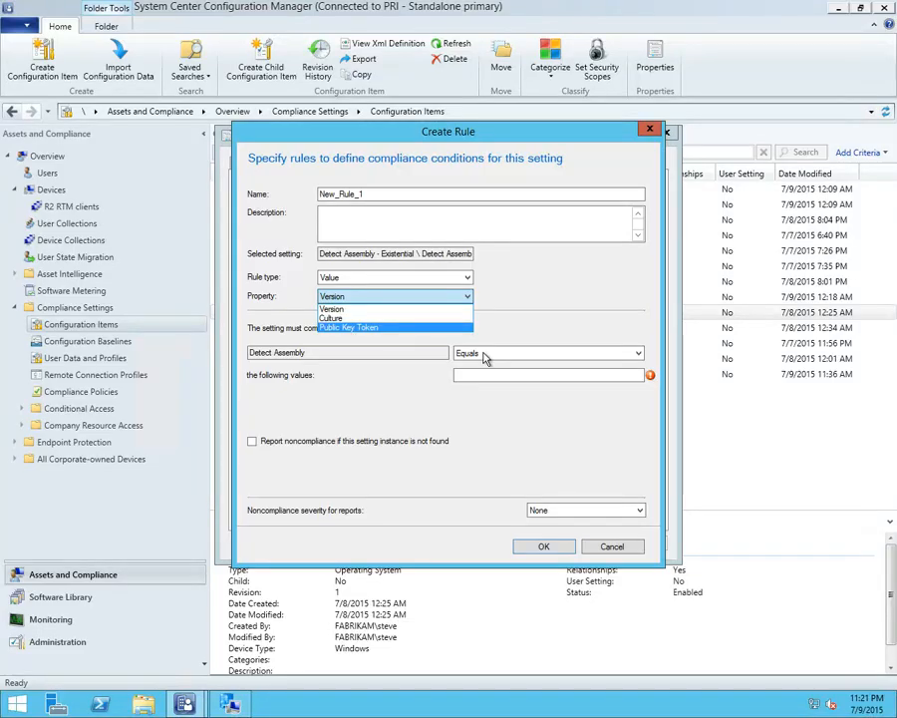
left_click(484, 356)
left_click(484, 356)
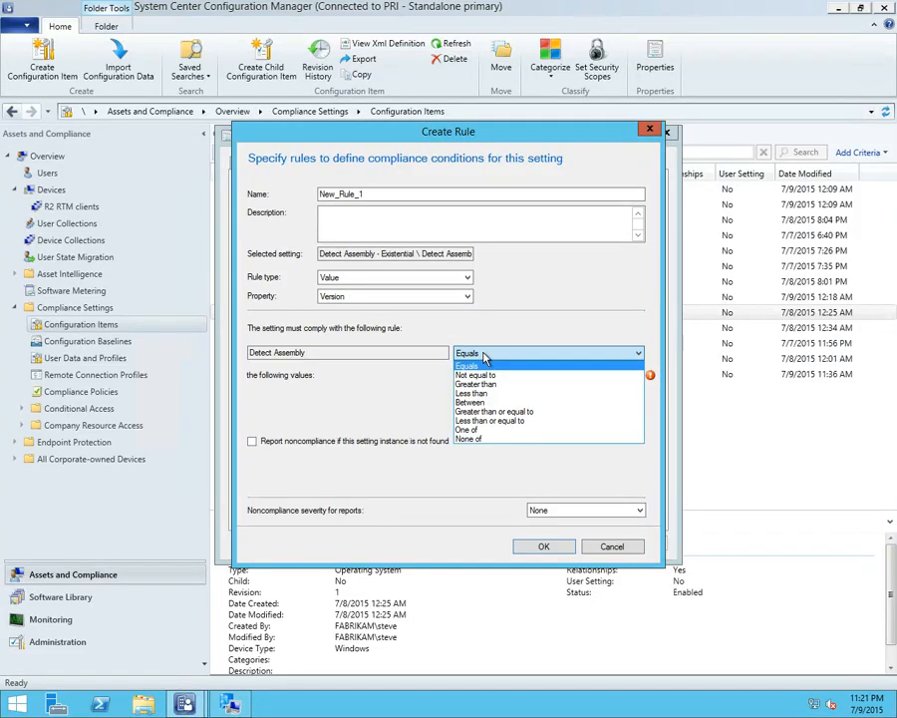
left_click(373, 282)
left_click(361, 289)
left_click(344, 298)
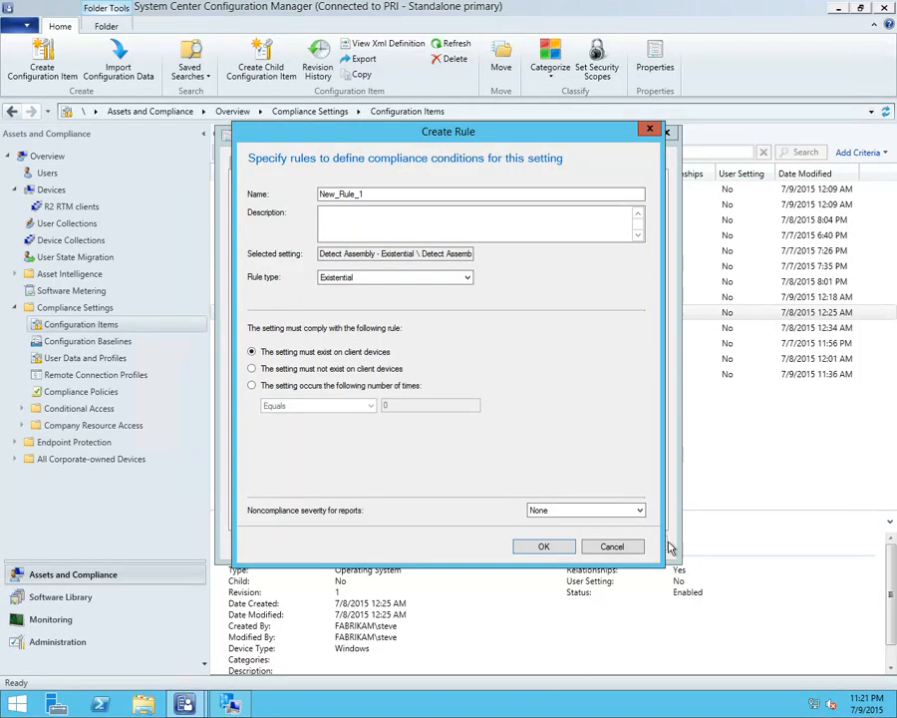
Discard the unfinished compliance rule and close the Detect Assembly - Existential configuration item without saving changes
left_click(620, 547)
left_click(584, 544)
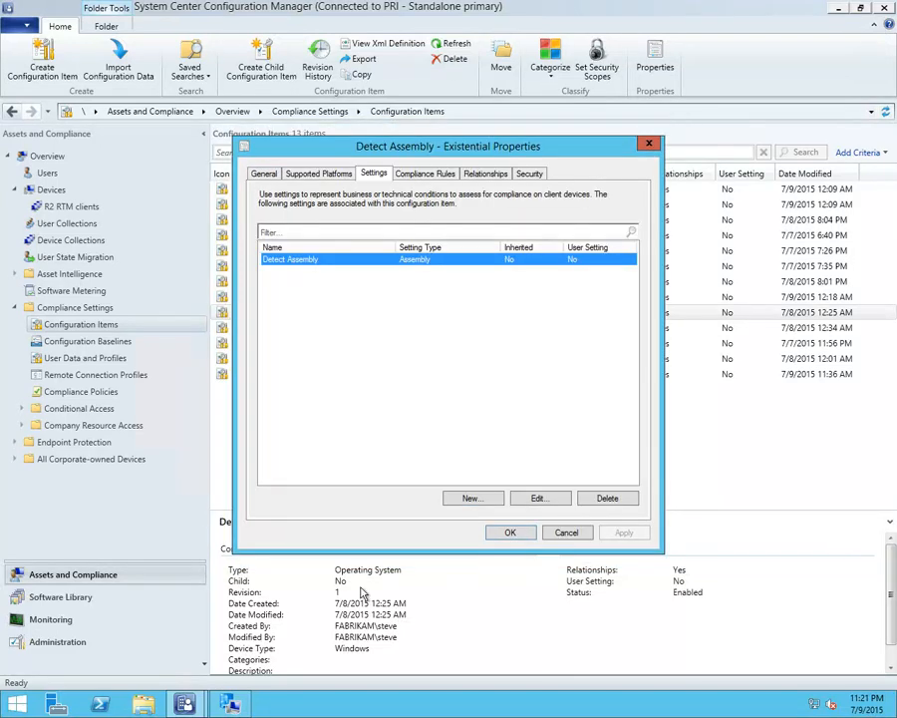
left_click(563, 530)
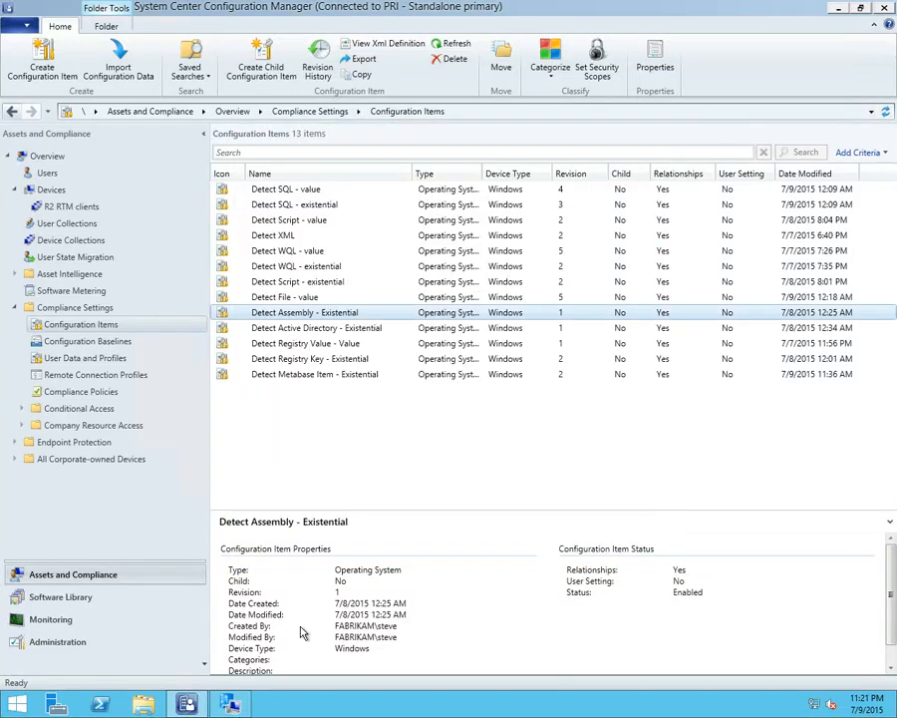
Evaluate the Assembly baseline in the client's Configuration Manager properties and return to the console
left_click(230, 697)
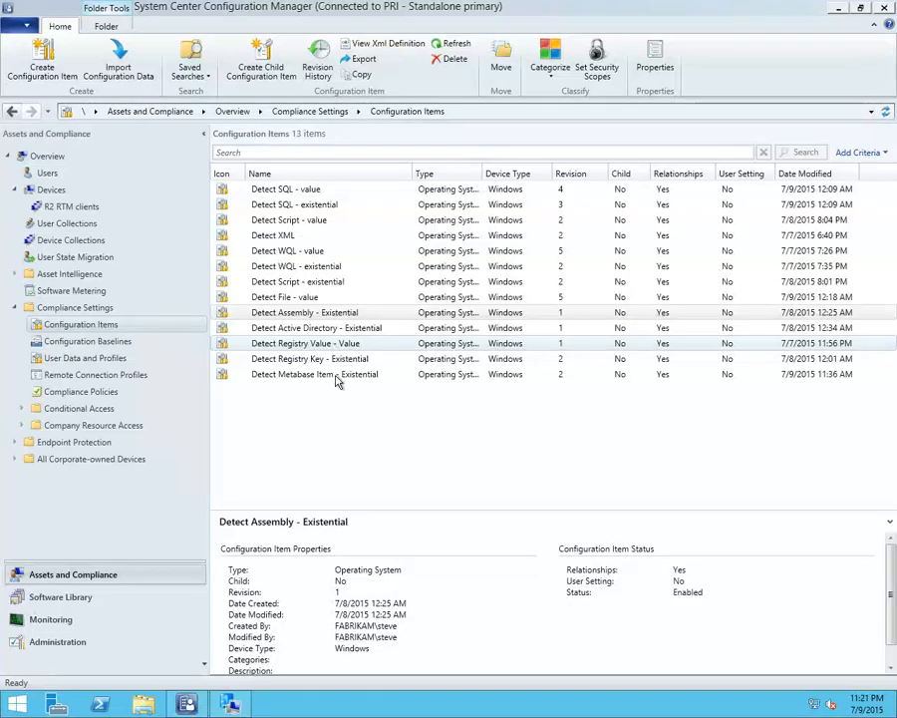
left_click(232, 705)
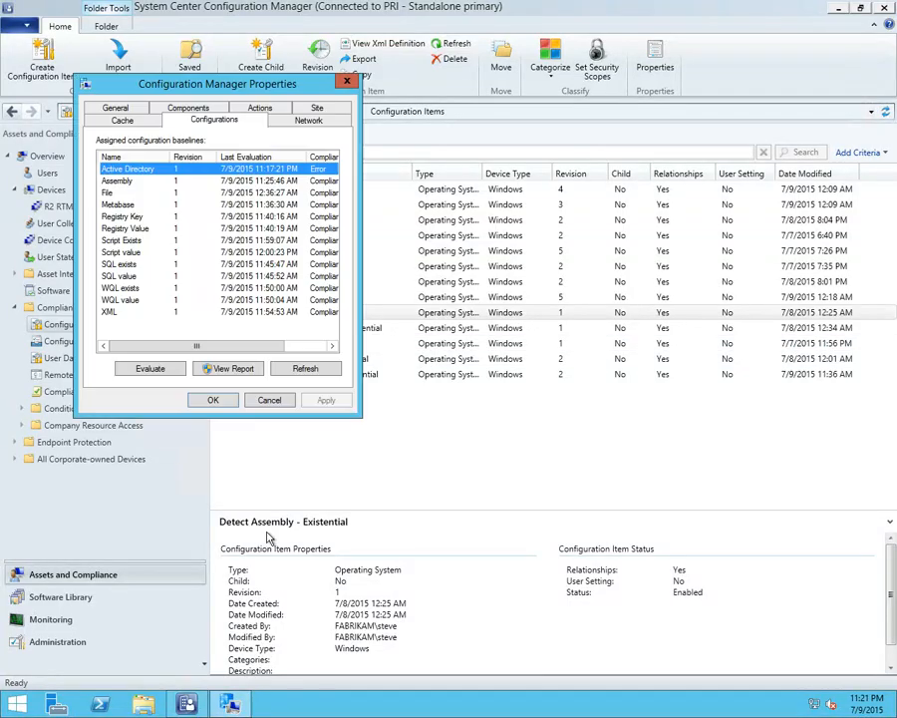
left_click(157, 370)
left_click(315, 182)
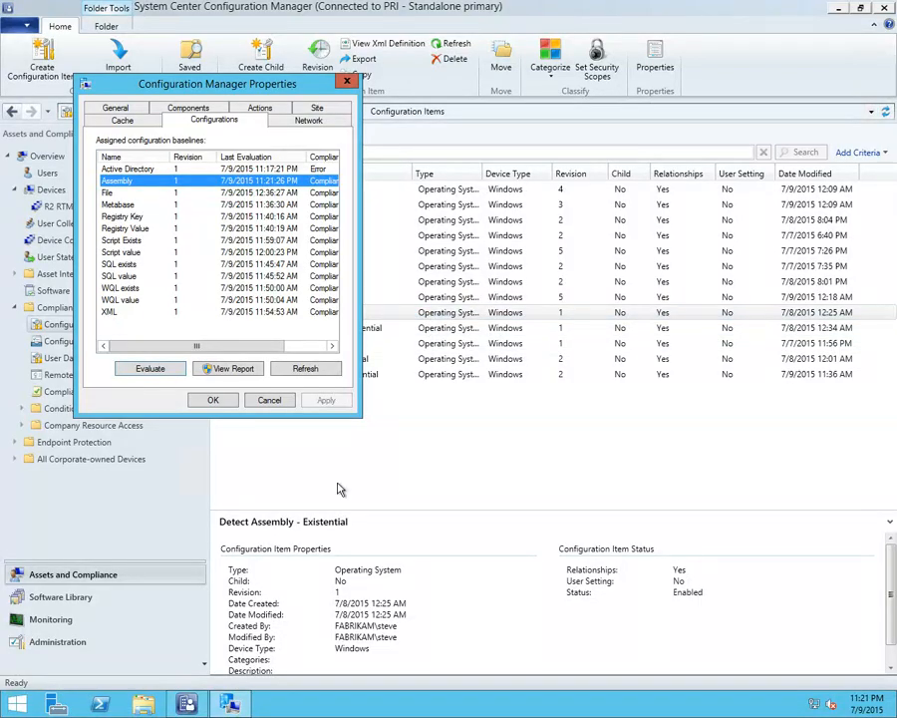
left_click(265, 492)
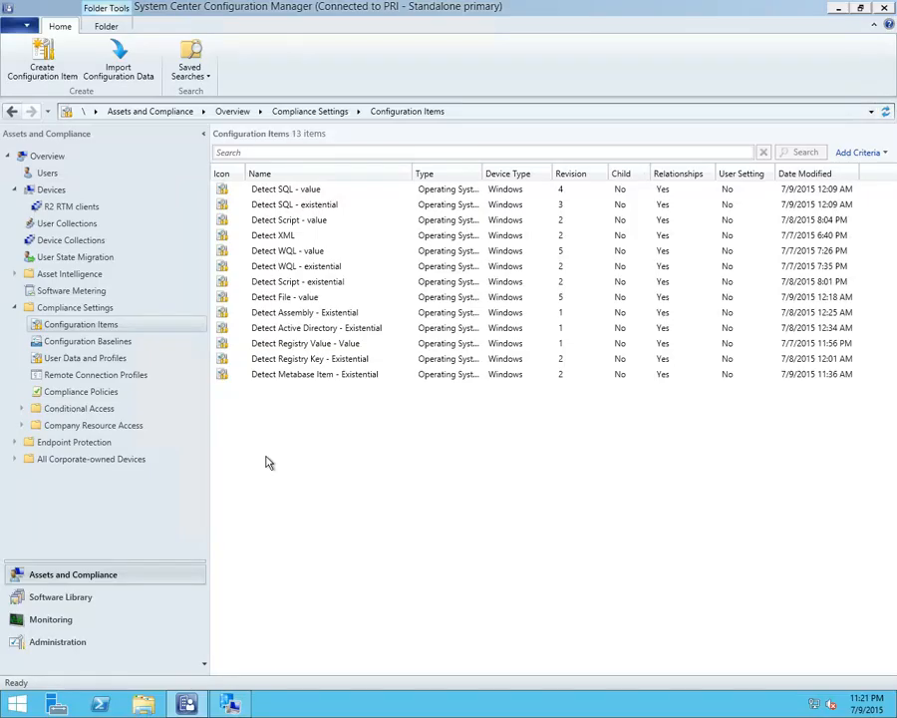
Sort the configuration items by name and open the Detect folder setting of the Detect File - value item
left_click(283, 297)
left_click(292, 174)
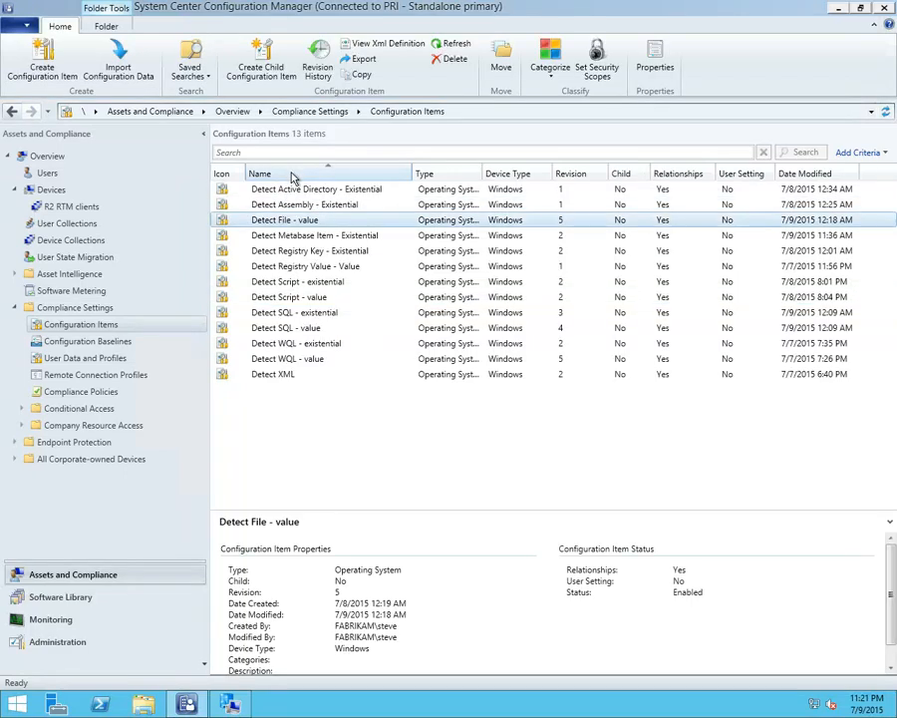
double_click(308, 222)
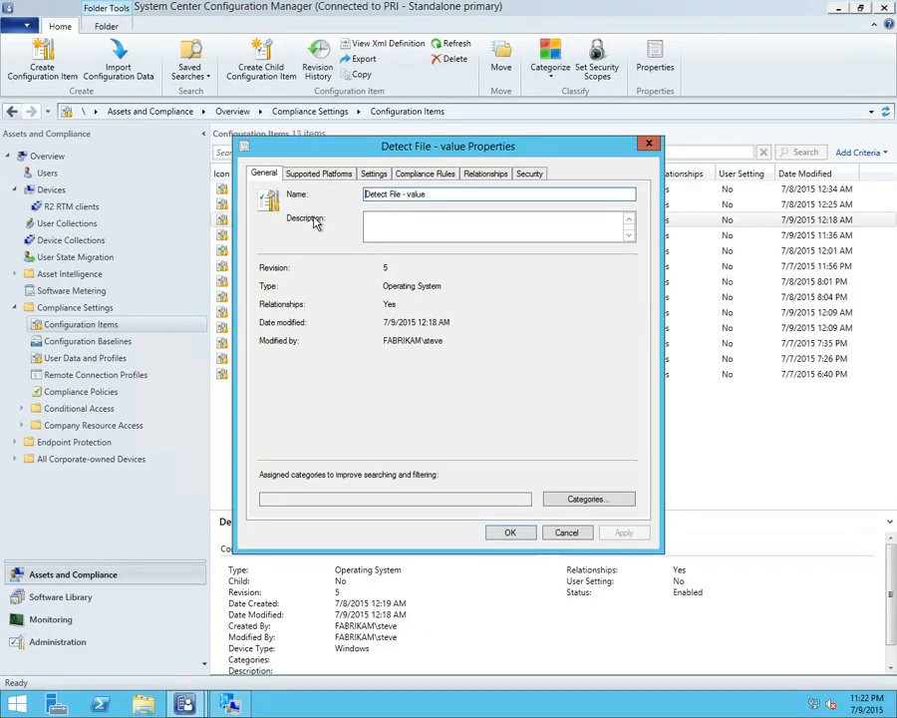
left_click(374, 173)
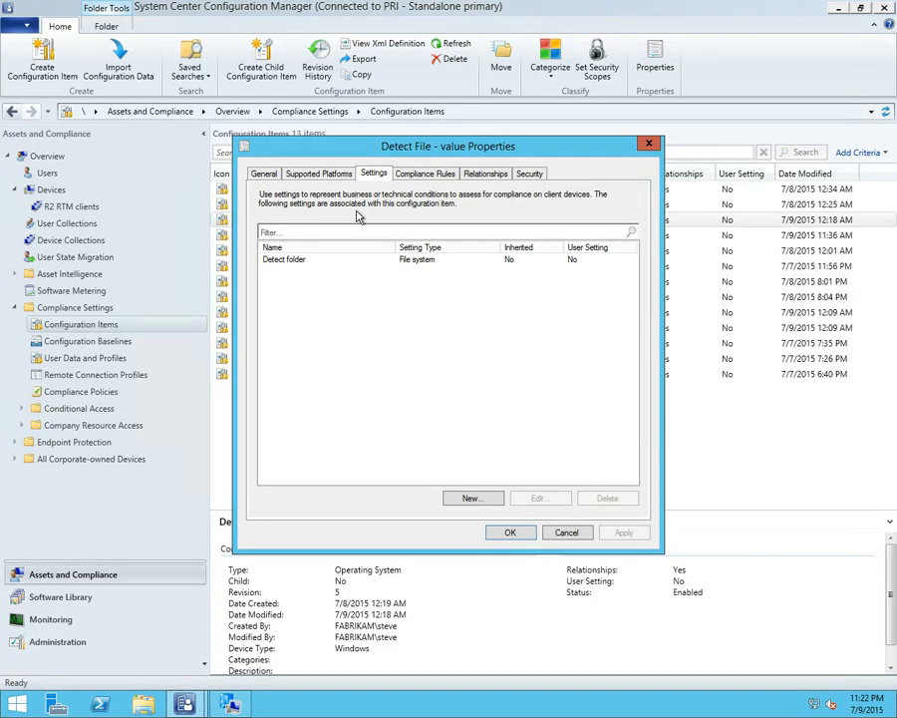
left_click(309, 263)
double_click(309, 264)
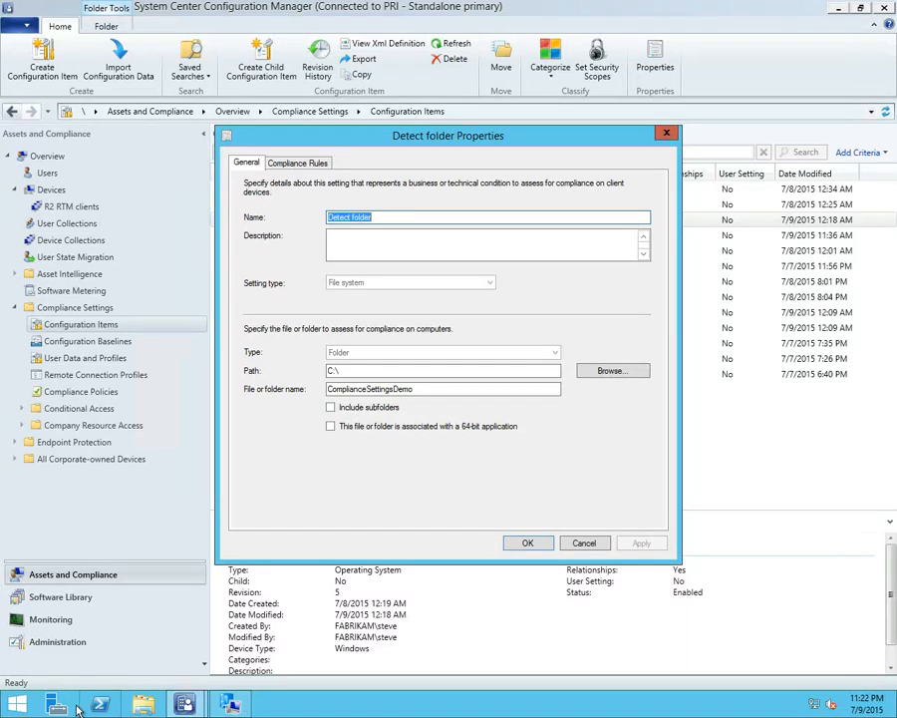
Examine the contents of C:\ComplianceSettingsDemo in File Explorer, including Sample.xml, and close the folder window and the Detect folder setting
left_click(154, 709)
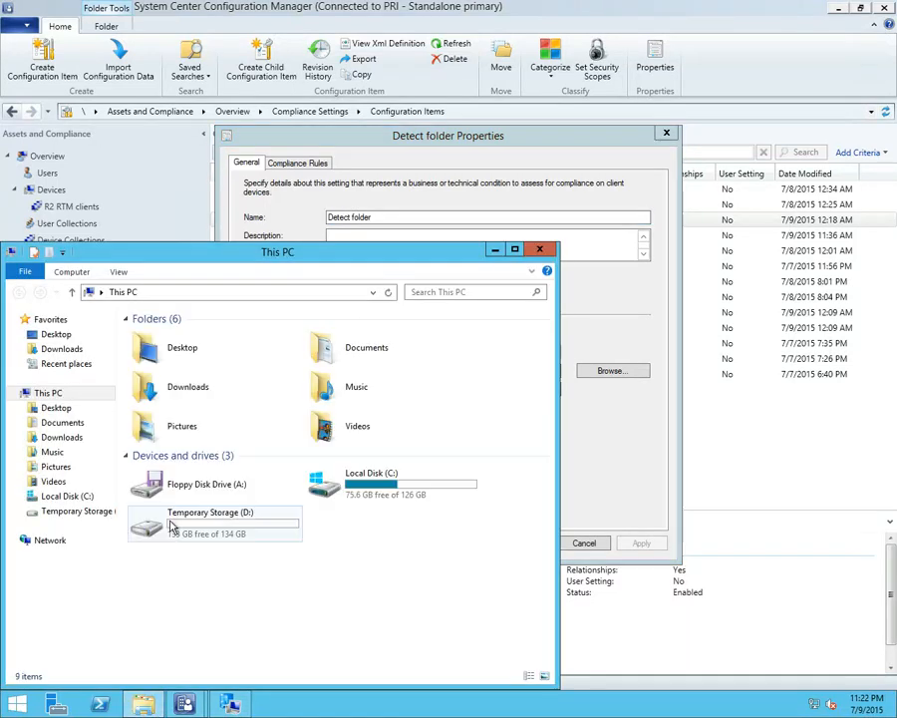
double_click(356, 482)
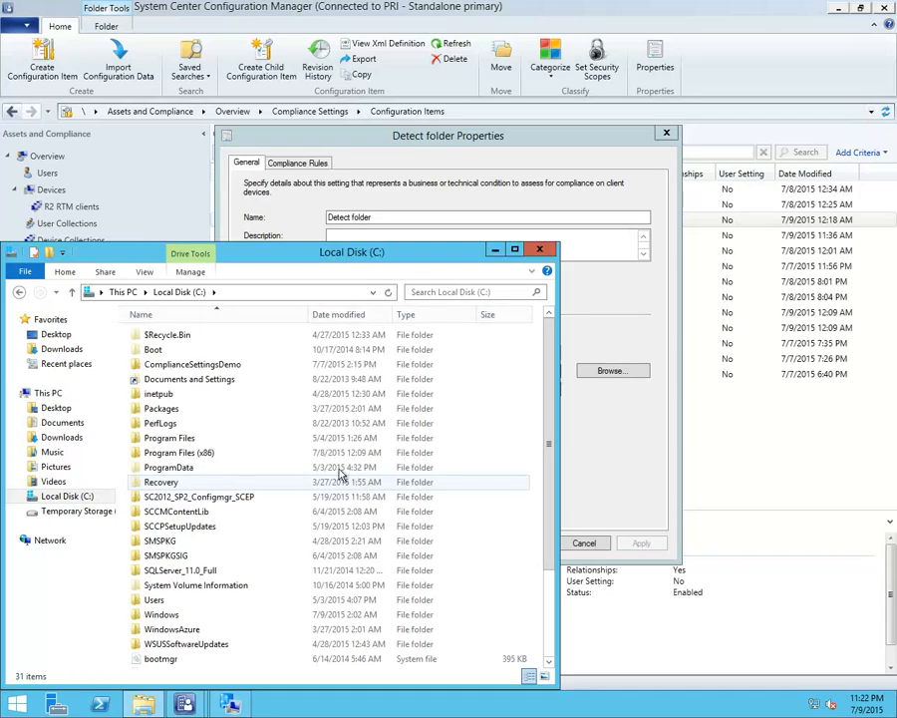
left_click(195, 367)
double_click(195, 367)
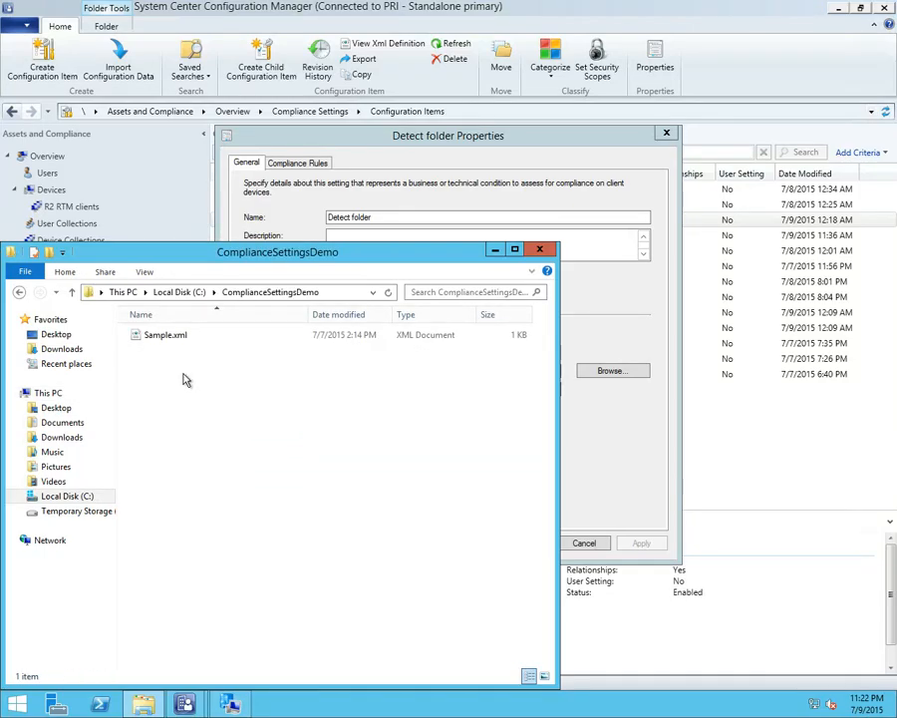
left_click(175, 343)
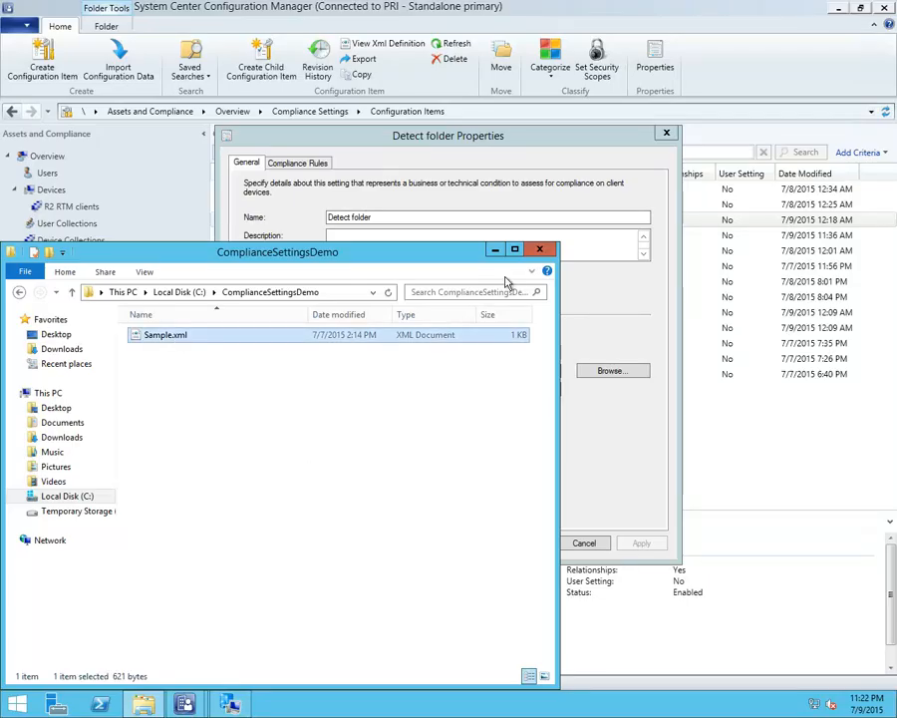
left_click(539, 248)
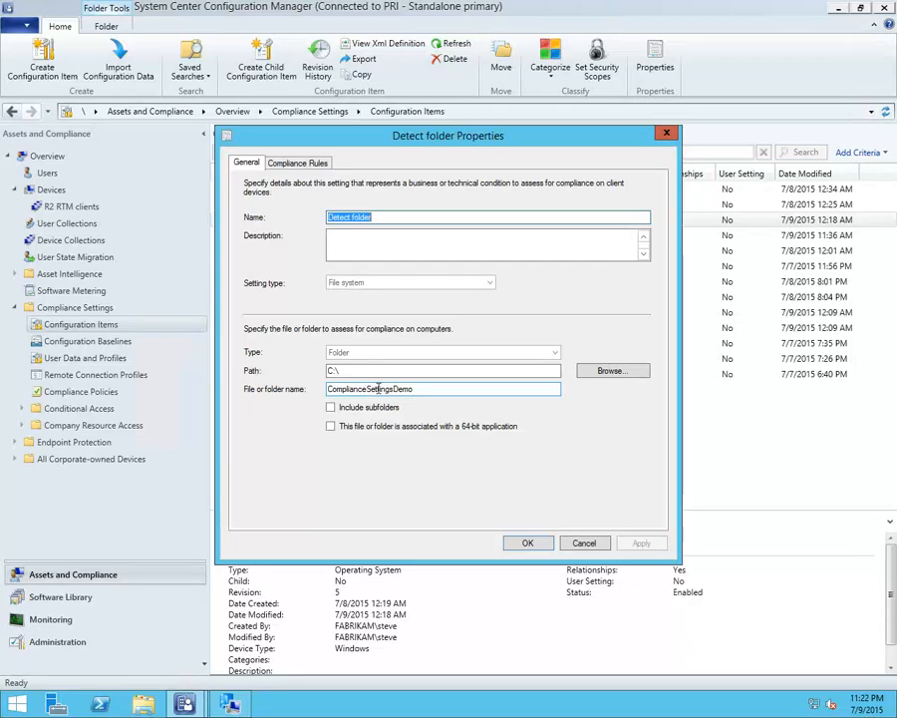
left_click(577, 545)
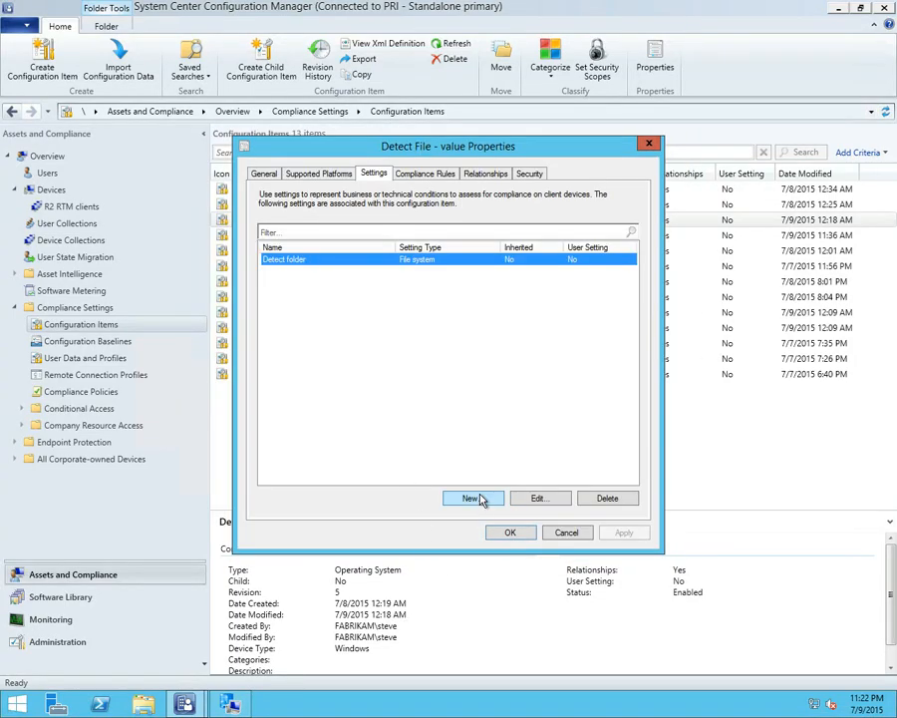
Add a new setting named test to the Detect File - value item with setting type File system
left_click(471, 498)
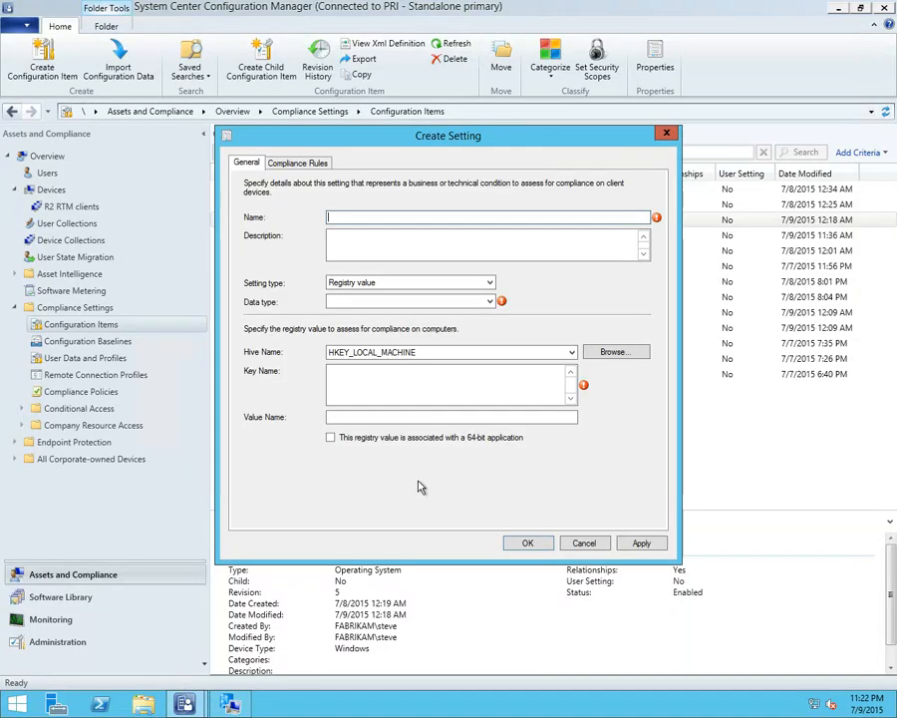
type("test")
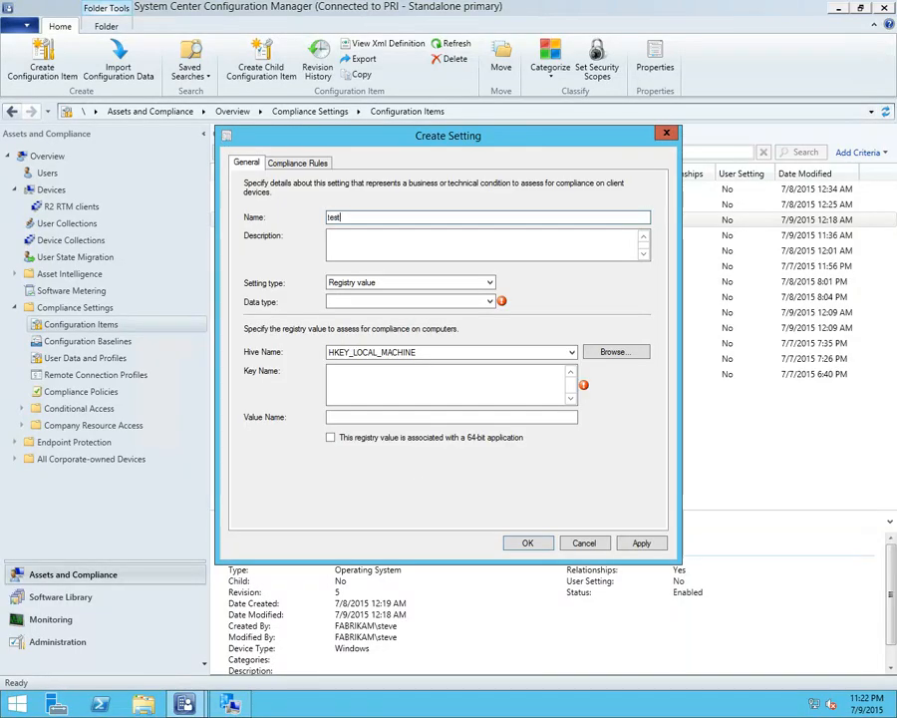
left_click(376, 285)
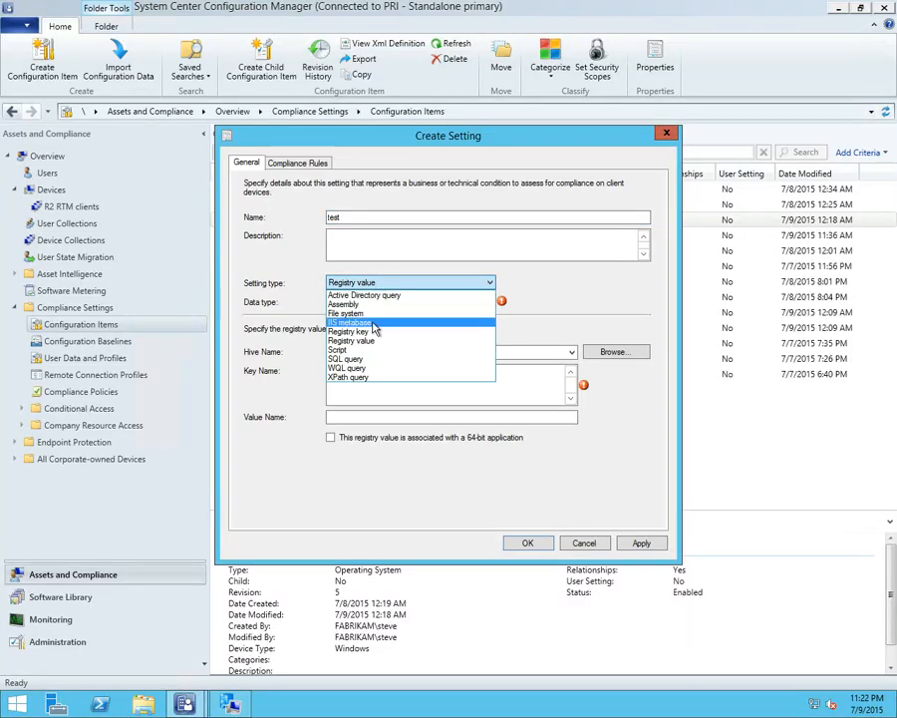
left_click(371, 315)
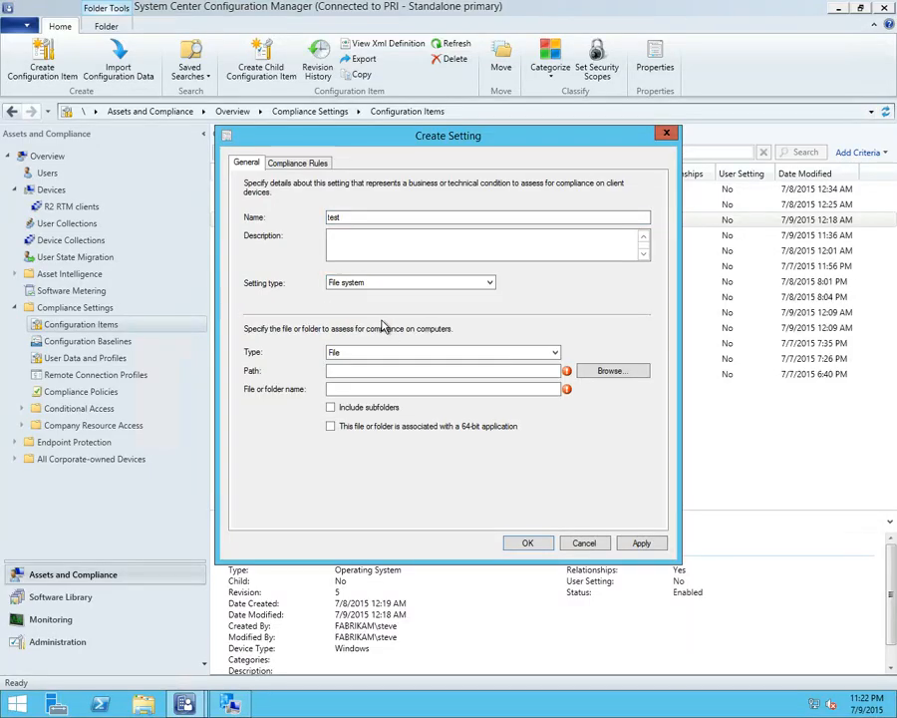
Specify the assessed item of the test setting as a File with path c:\test and file name test
left_click(366, 355)
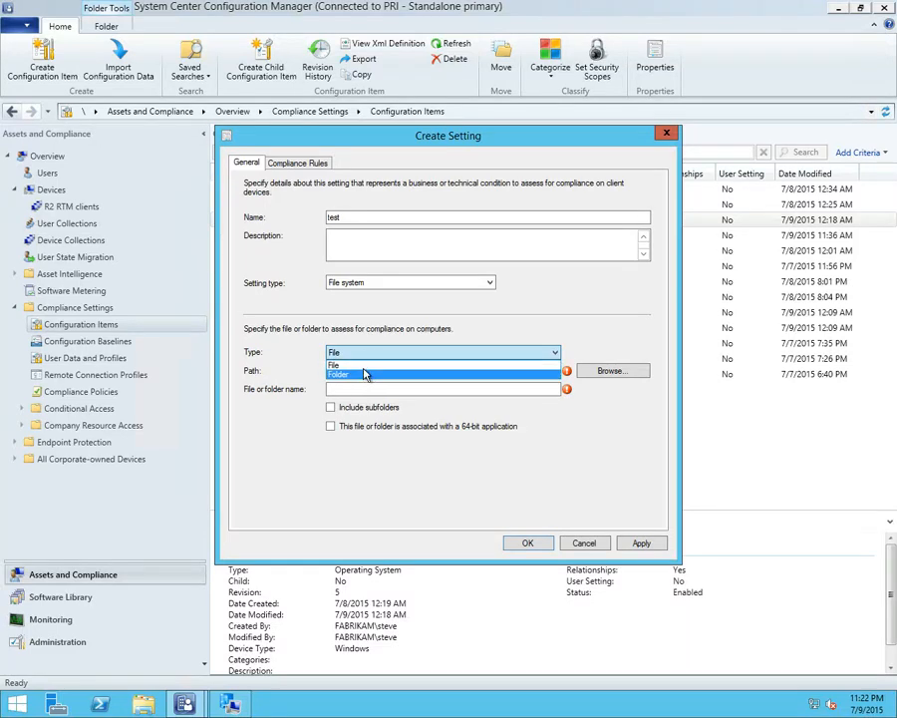
left_click(361, 373)
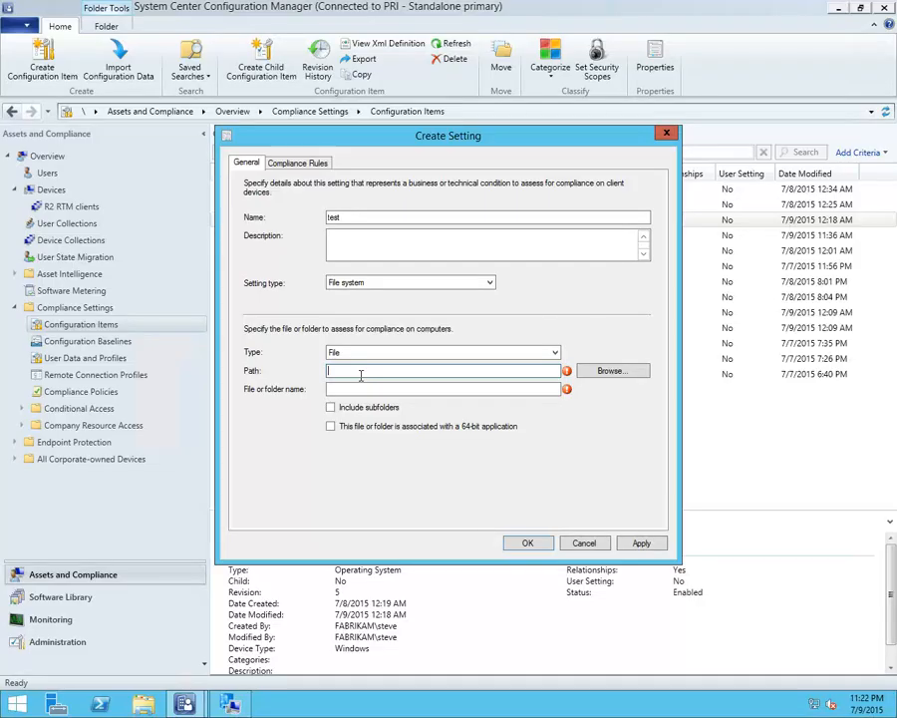
type("c:\\test")
key("Tab")
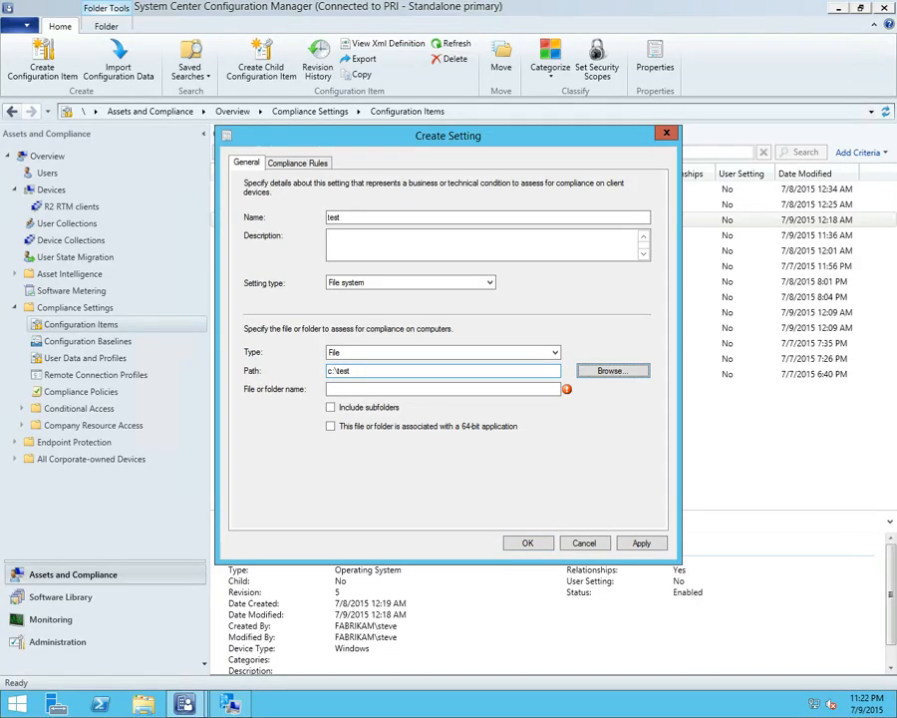
key("Tab")
type("te")
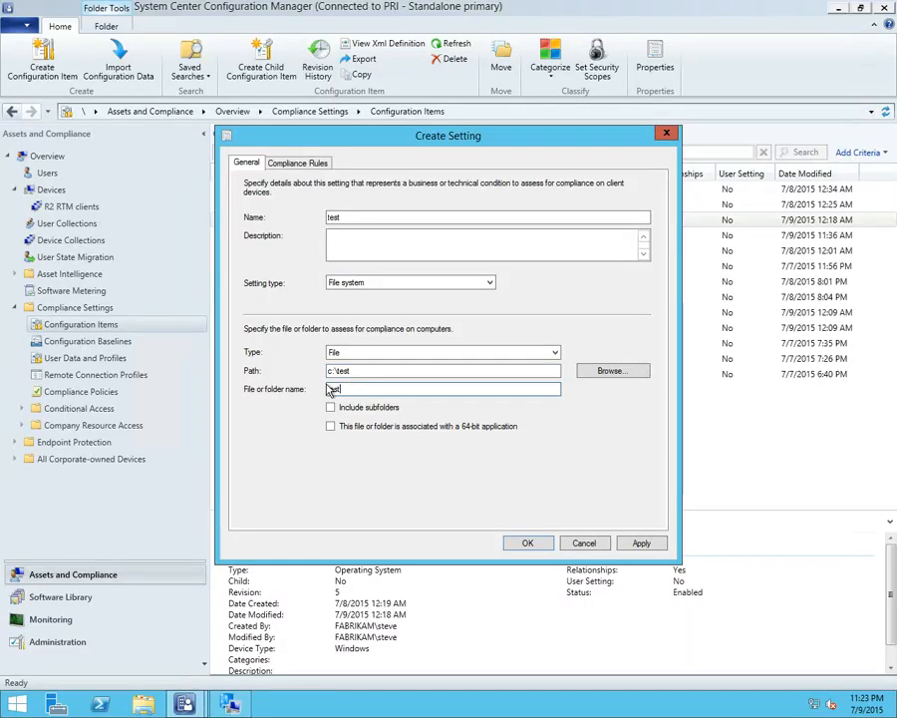
Start a new compliance rule for the test setting, view the Existential rule options, and set the rule type back to Value
left_click(301, 164)
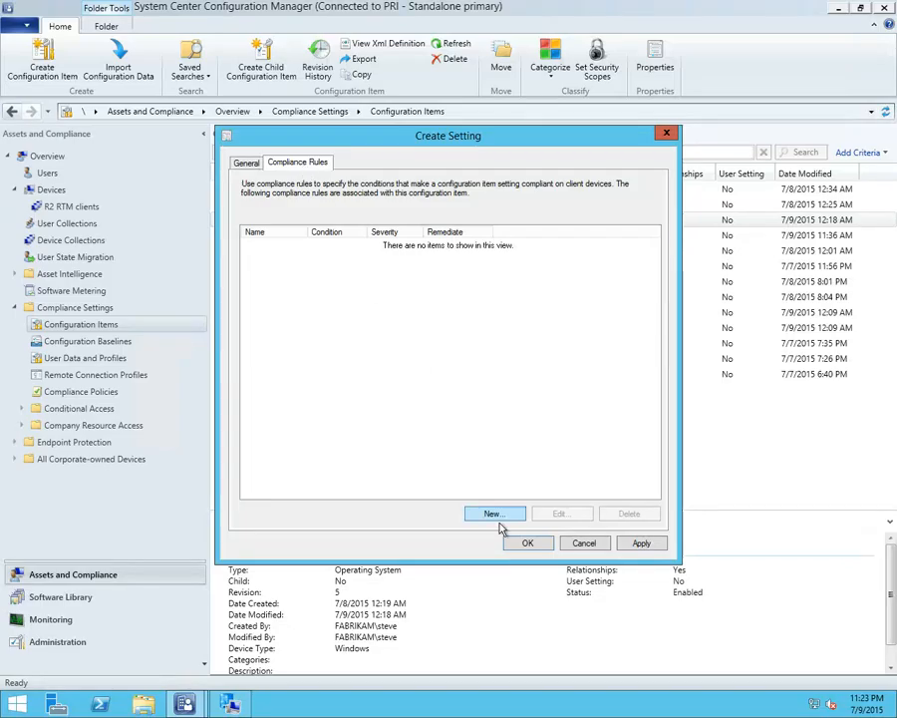
left_click(494, 515)
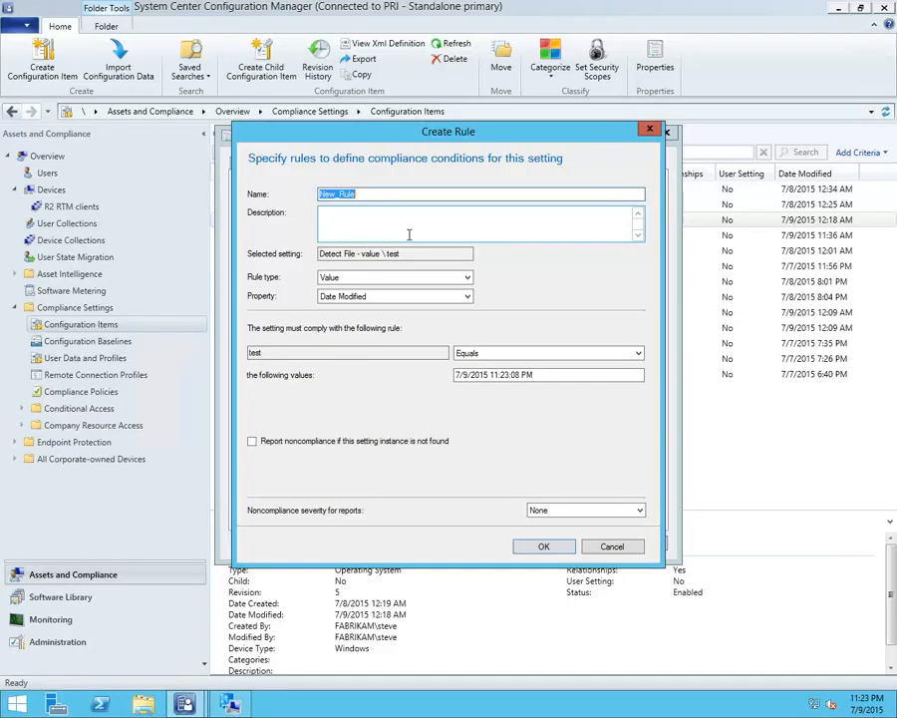
left_click(377, 278)
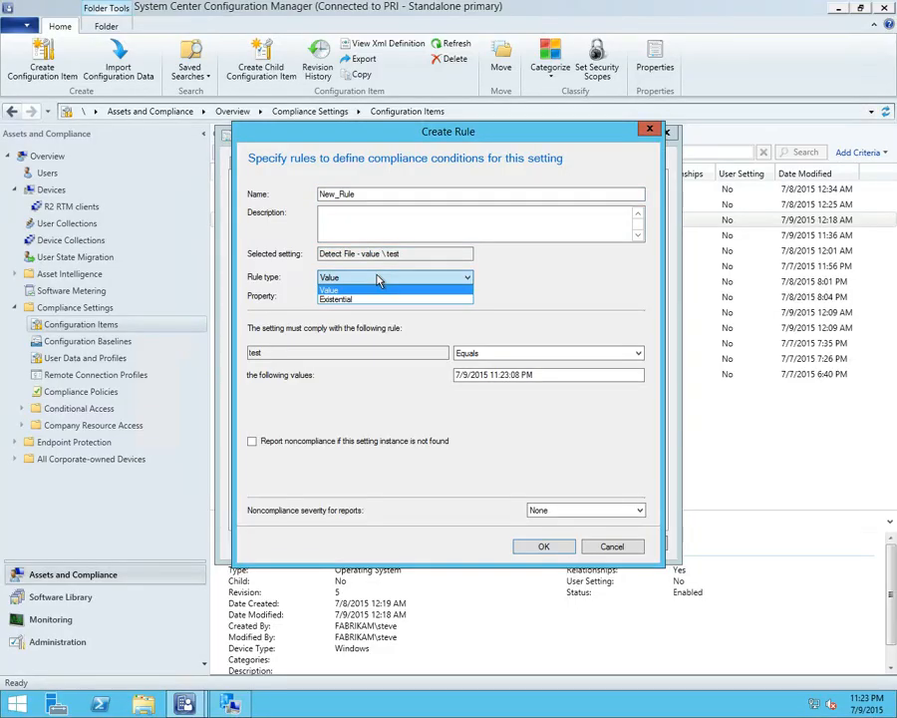
left_click(377, 298)
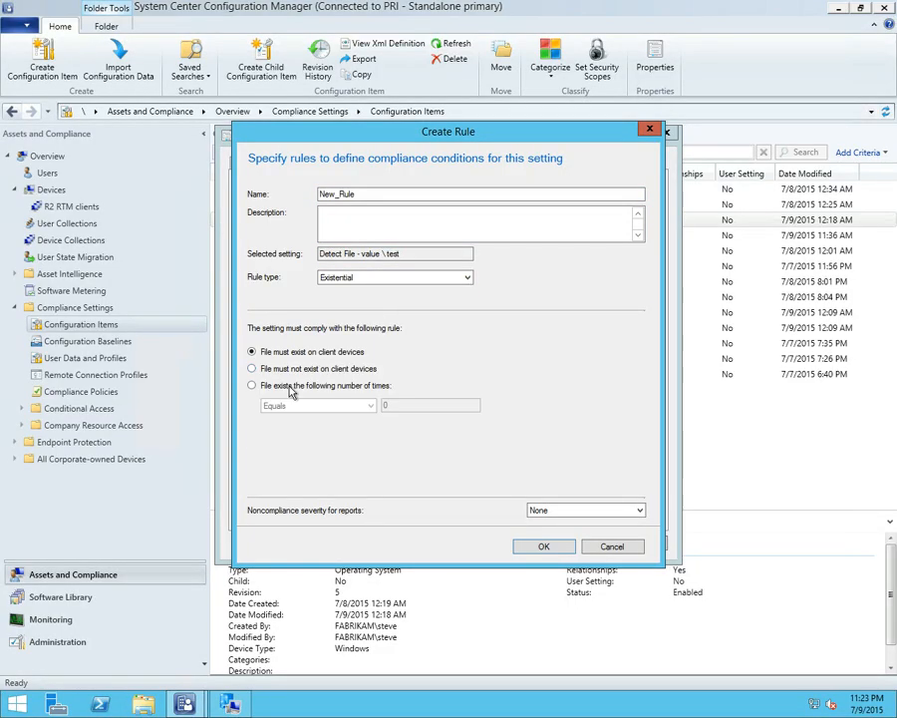
left_click(351, 281)
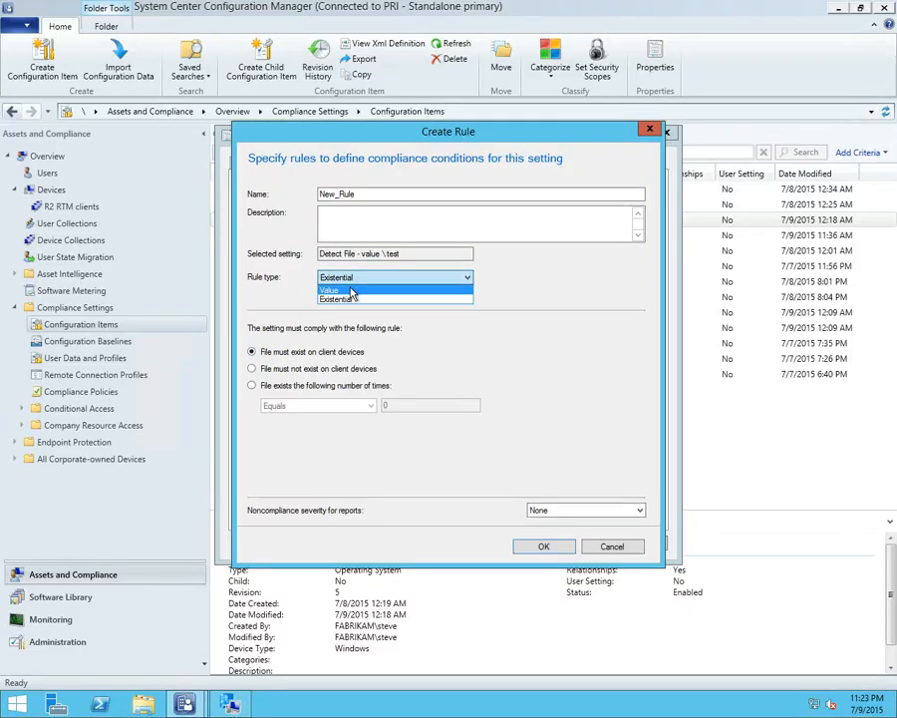
left_click(351, 291)
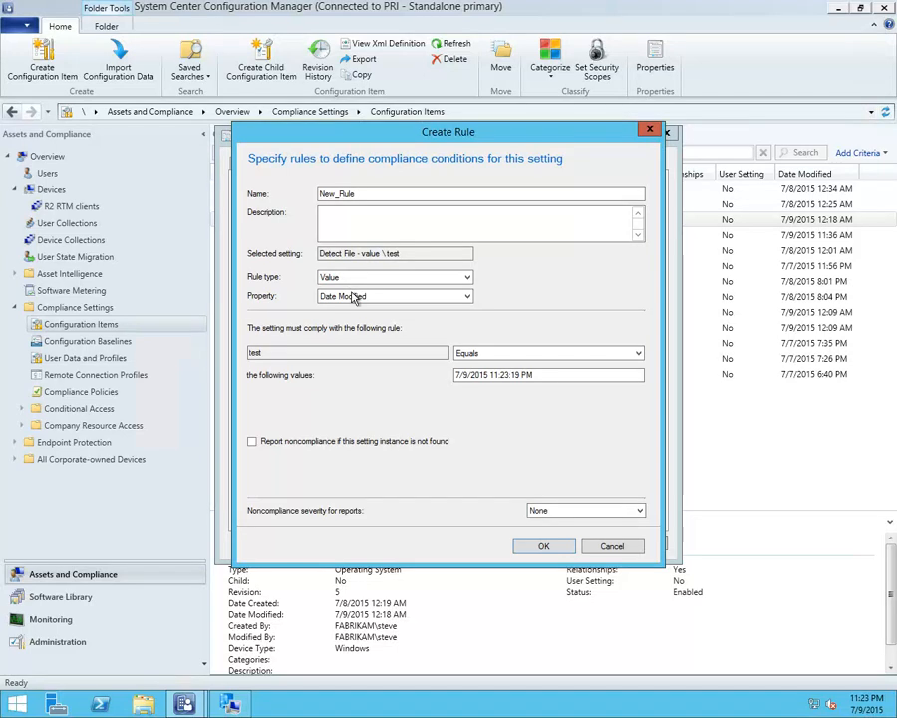
Review the file properties and comparison operators available for the Value rule of the test setting
left_click(355, 298)
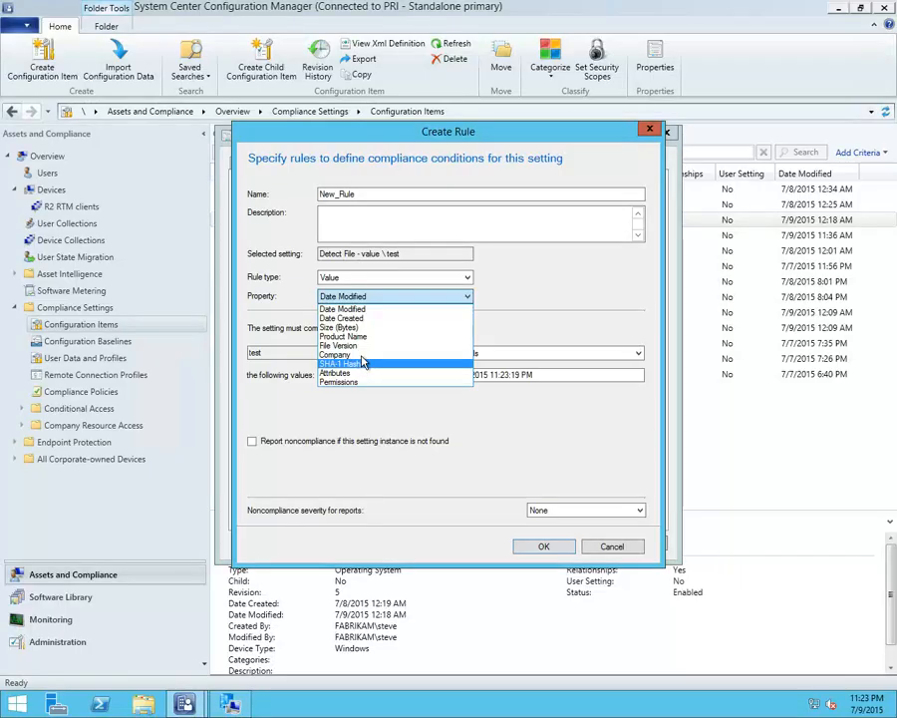
left_click(499, 354)
left_click(499, 354)
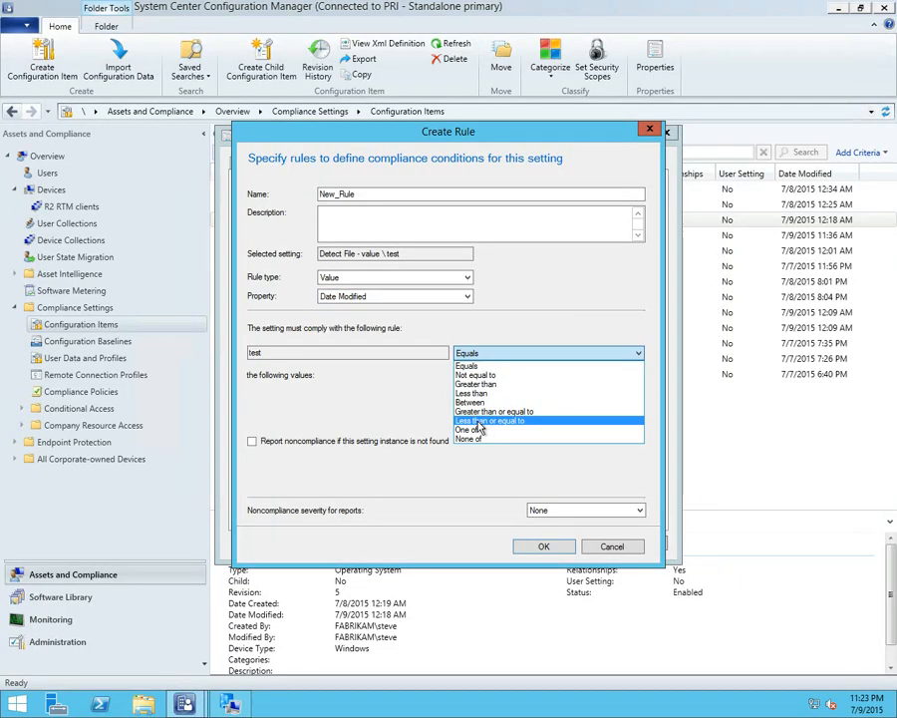
Set the rule's property to Attributes to review the attribute conditions, and switch the property to Permissions
left_click(468, 297)
left_click(469, 296)
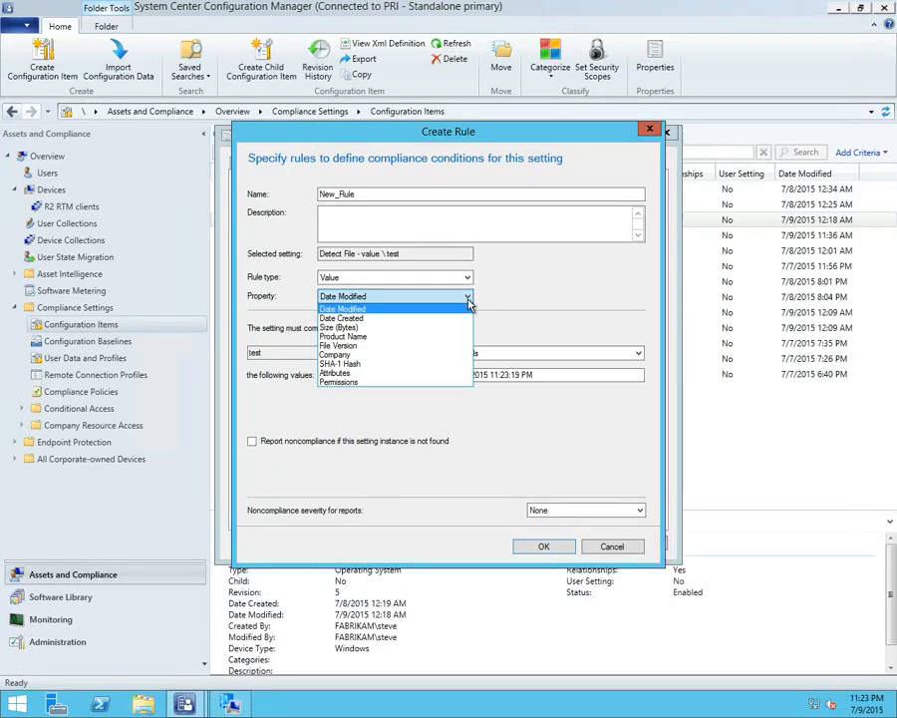
left_click(377, 375)
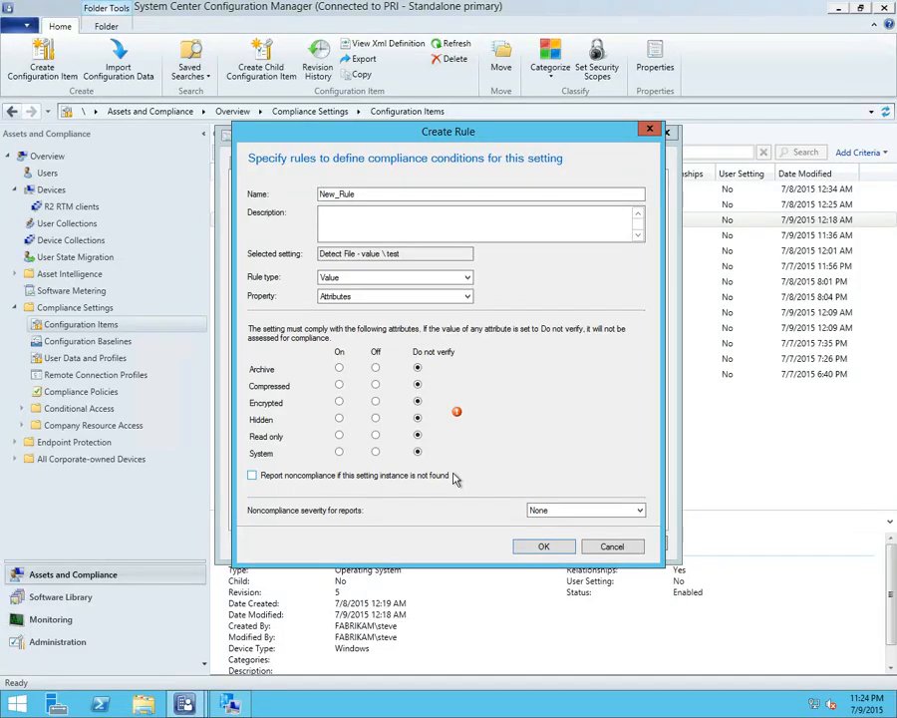
left_click(349, 296)
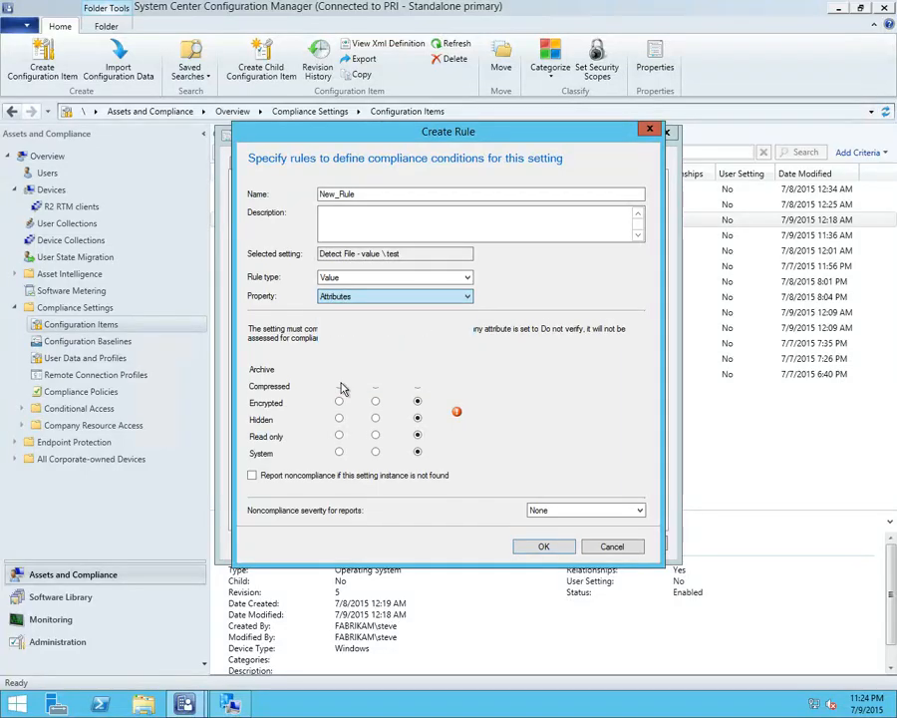
left_click(341, 382)
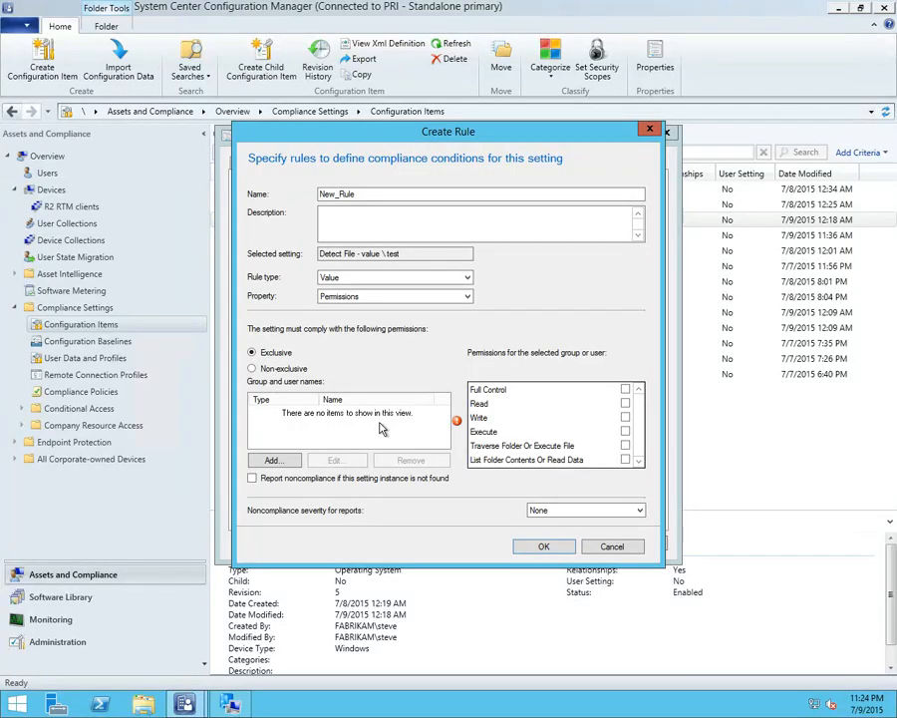
Discard the unfinished file rule and change the assessed item type of the test setting to Folder
left_click(614, 549)
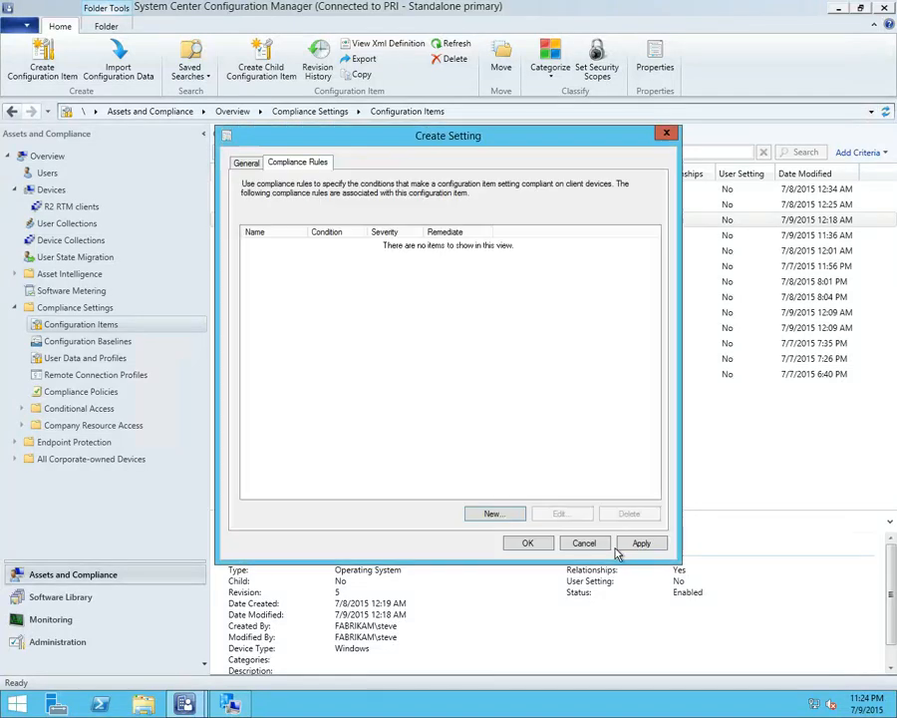
left_click(240, 168)
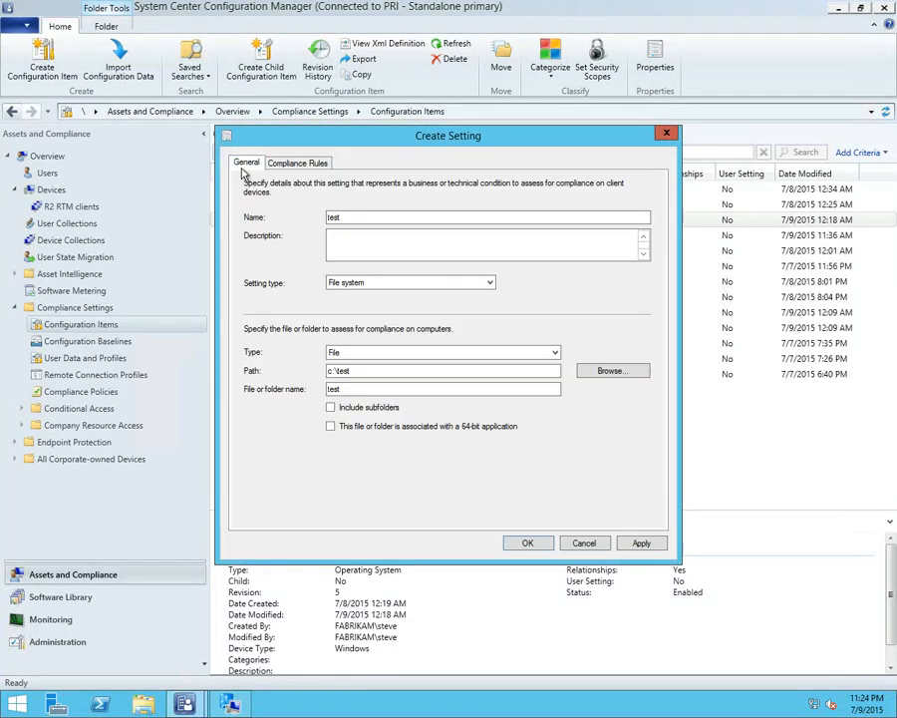
left_click(486, 283)
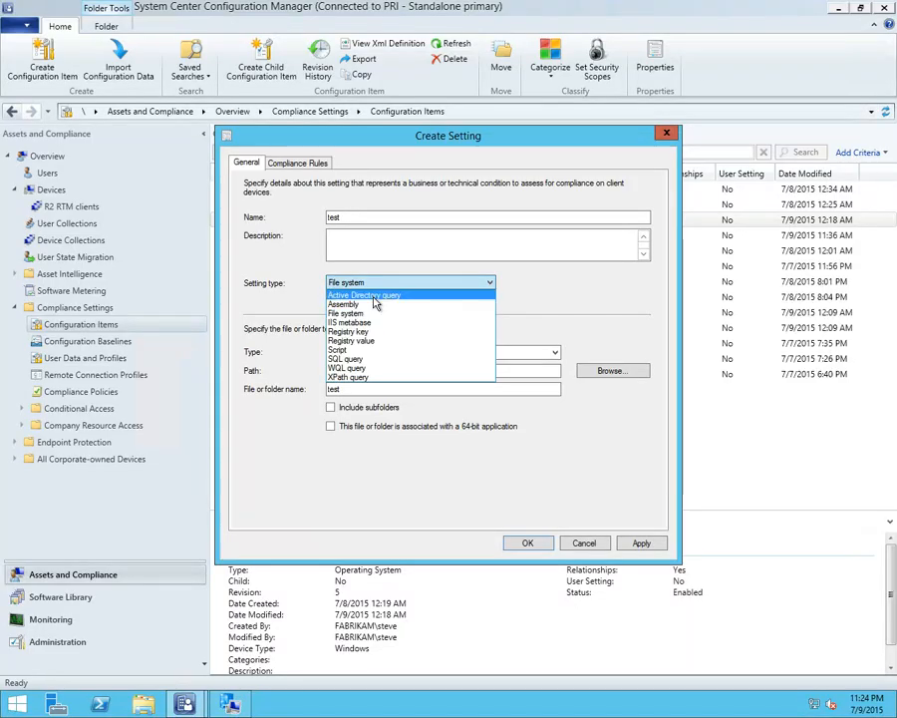
left_click(357, 313)
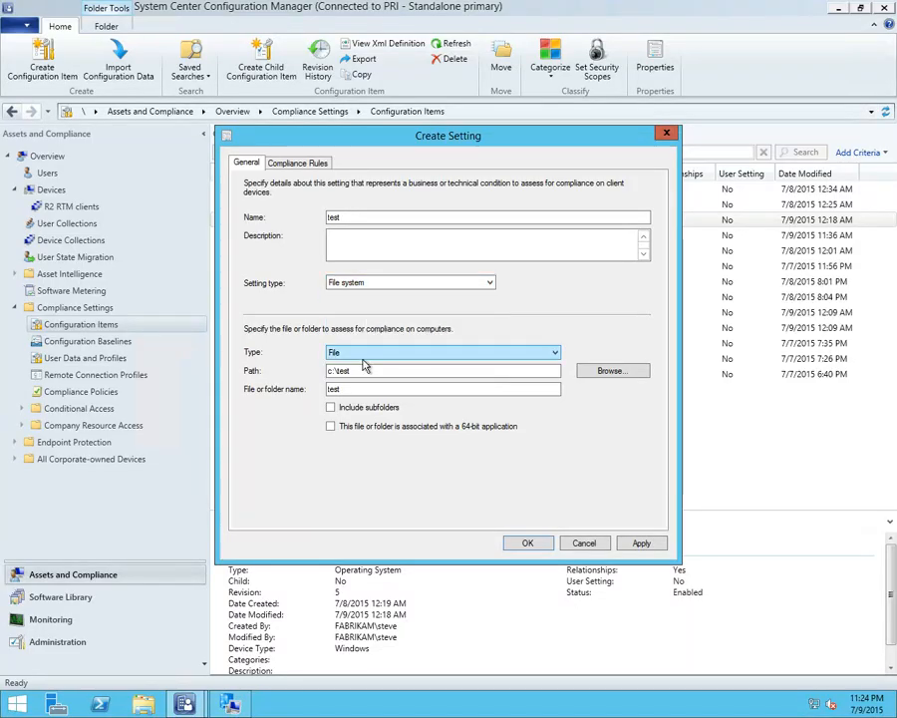
left_click(364, 359)
left_click(357, 373)
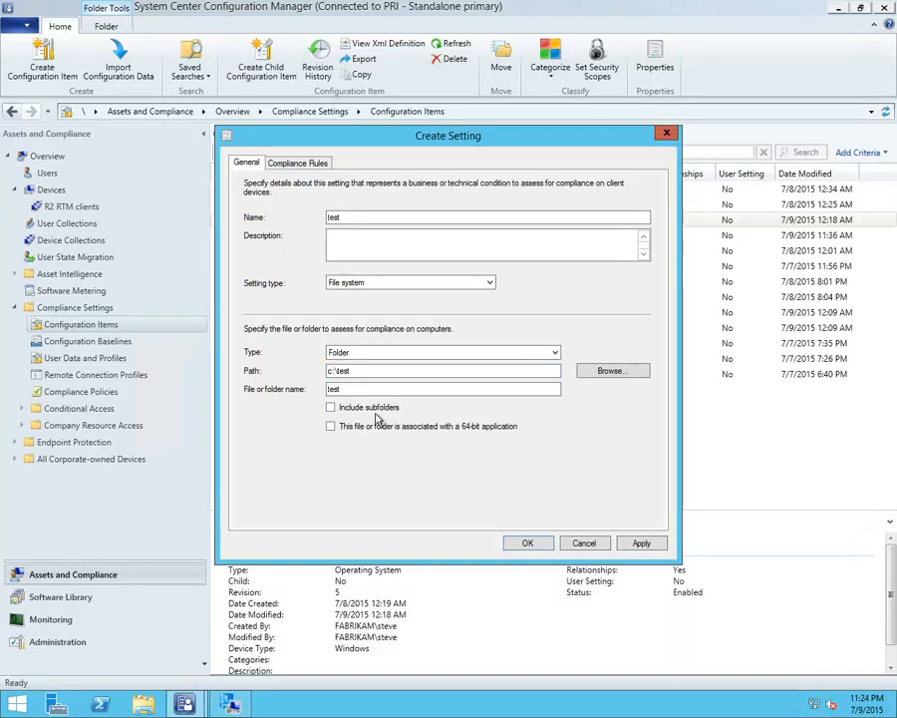
Start a compliance rule for the folder setting, view its Existential options, and set the rule type back to Value
left_click(297, 164)
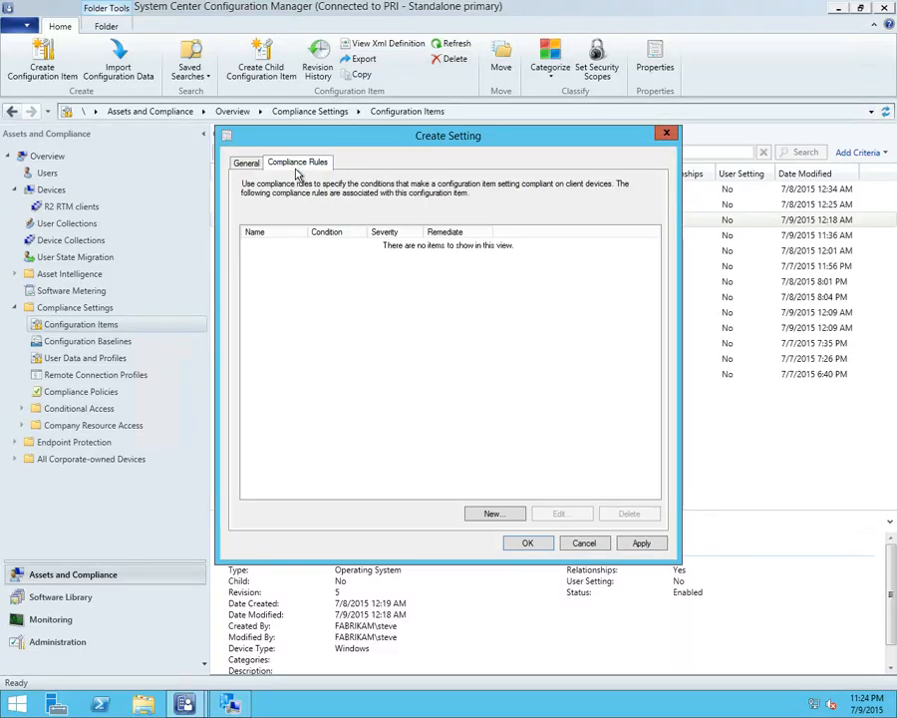
left_click(493, 514)
left_click(366, 281)
left_click(366, 300)
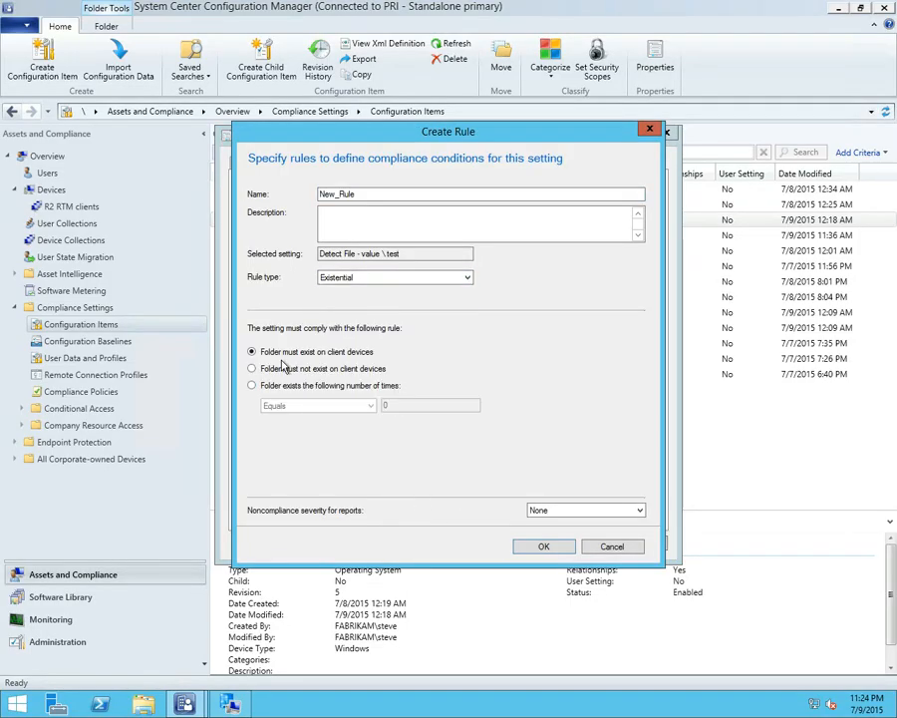
left_click(359, 278)
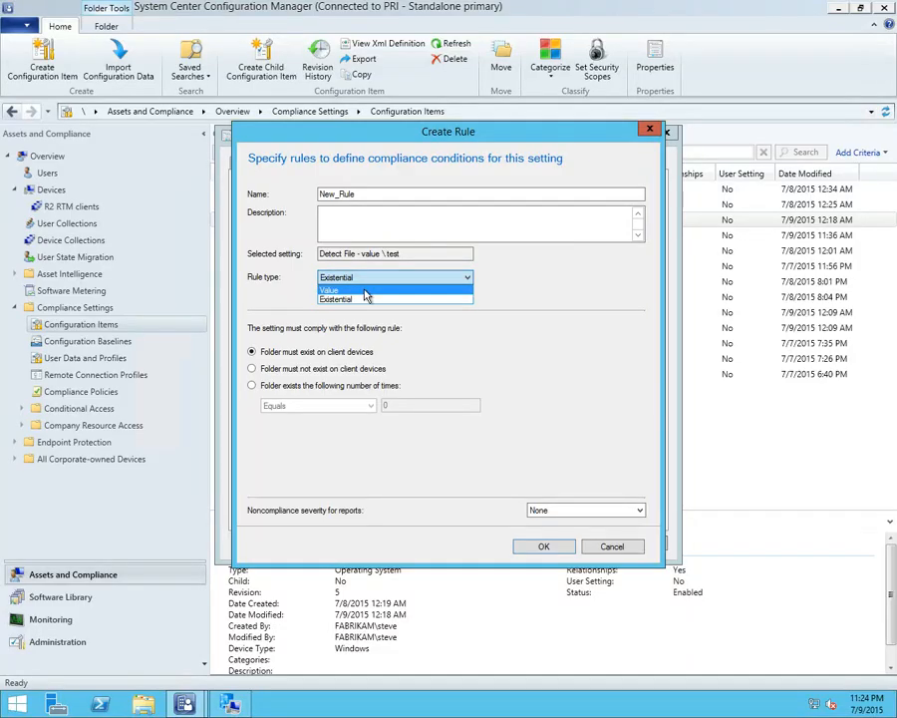
left_click(360, 289)
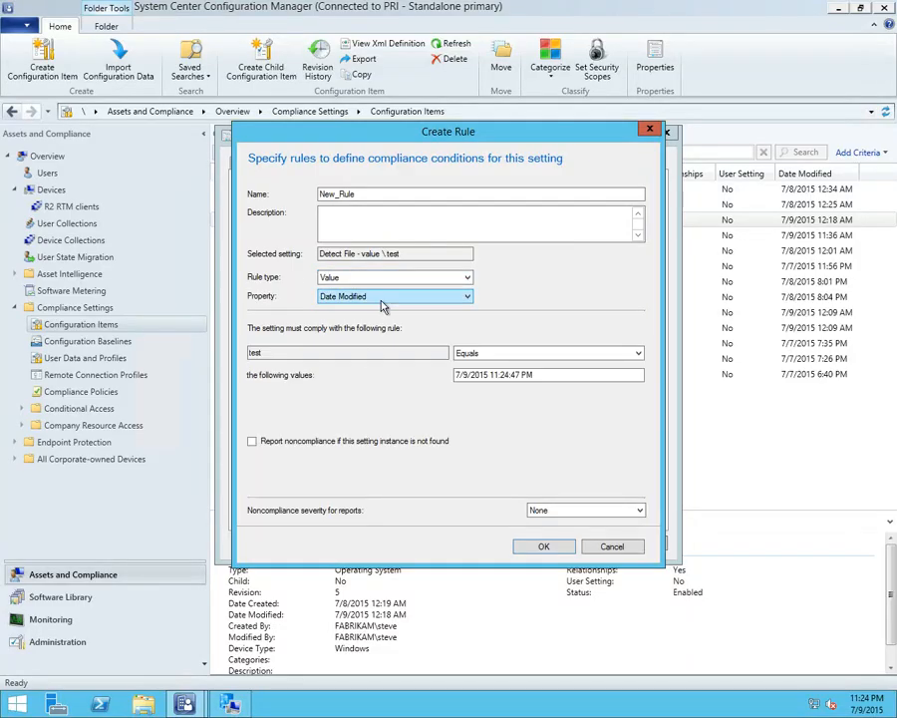
Review the folder rule's Attributes and Permissions conditions, and discard both the rule and the test setting
left_click(381, 298)
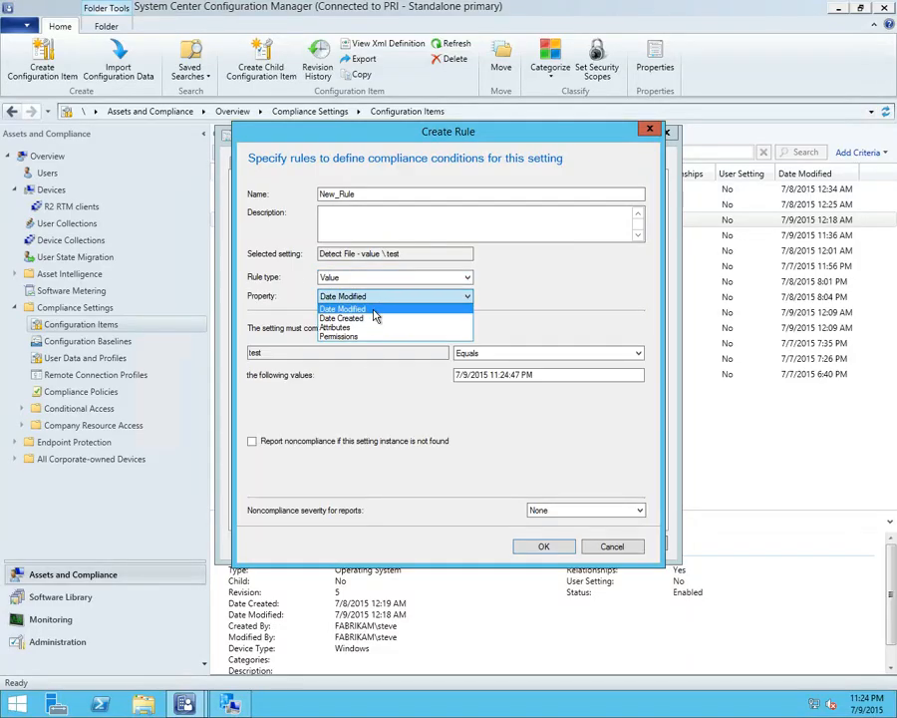
left_click(355, 329)
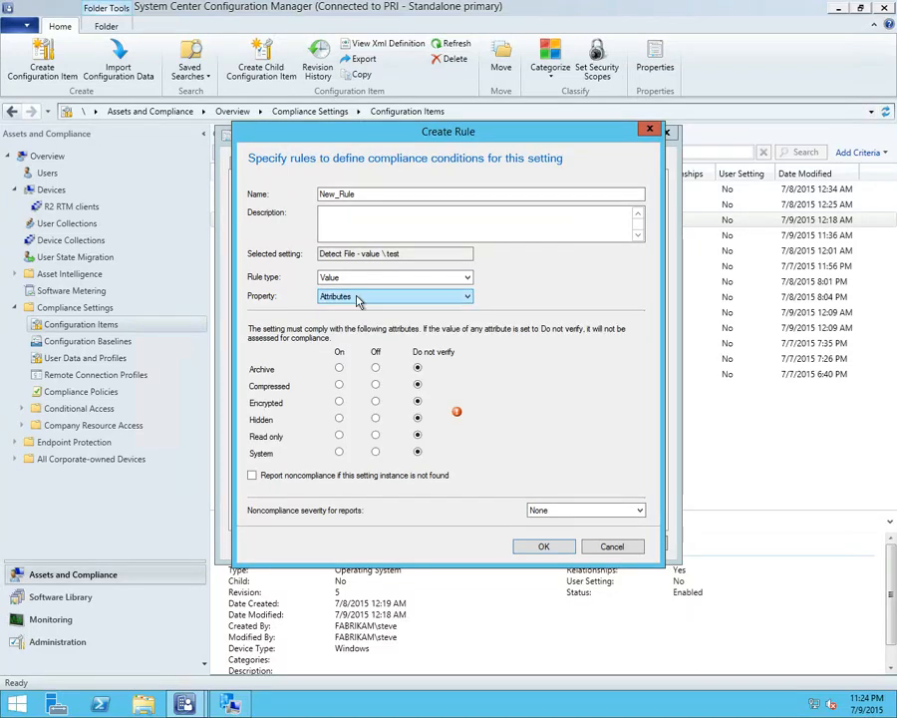
left_click(395, 296)
left_click(349, 337)
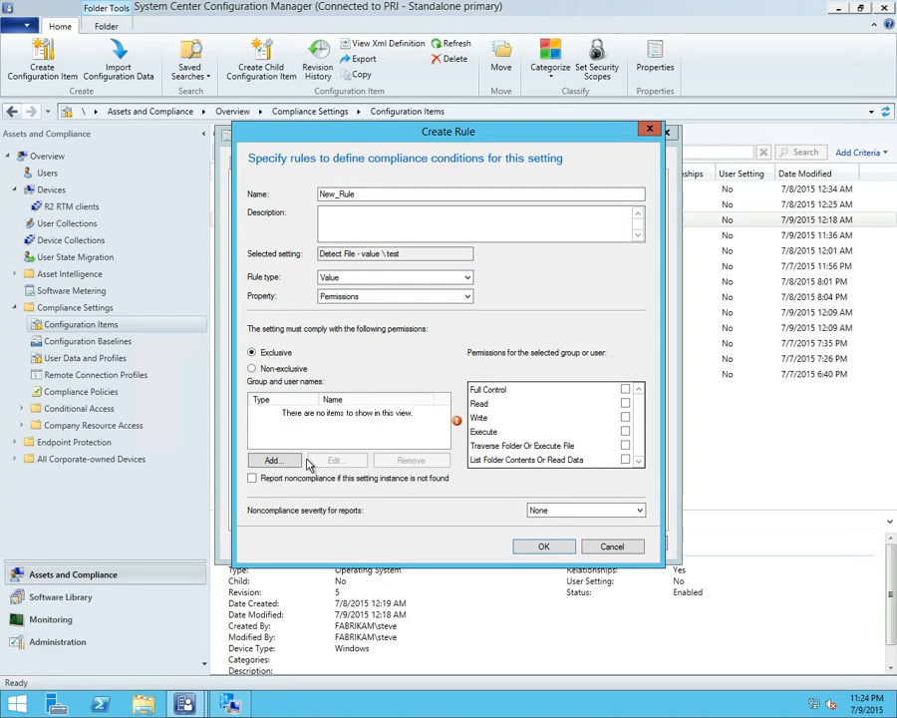
left_click(611, 547)
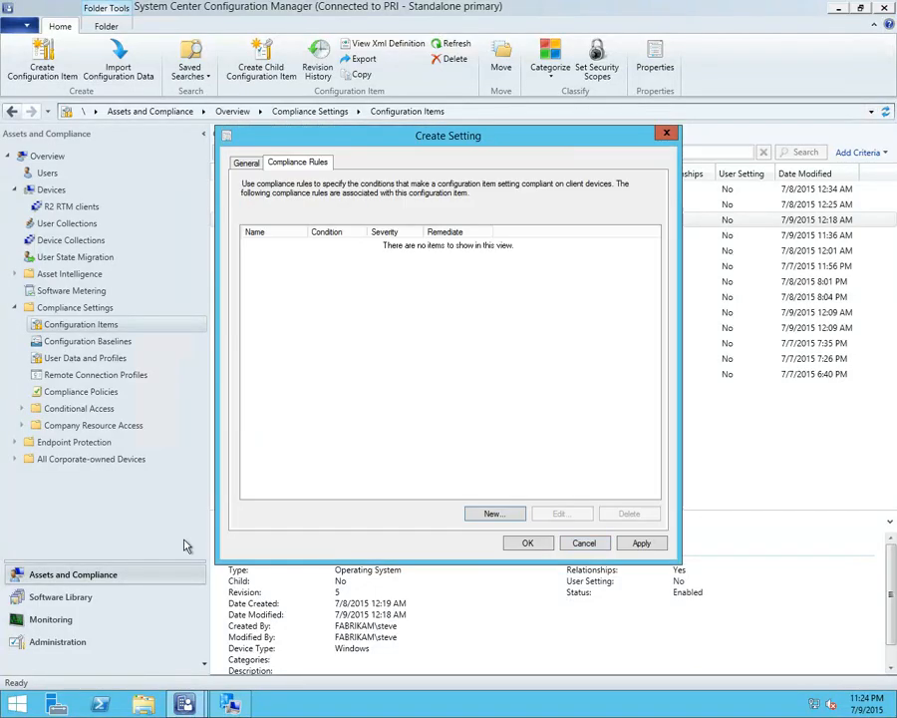
left_click(589, 544)
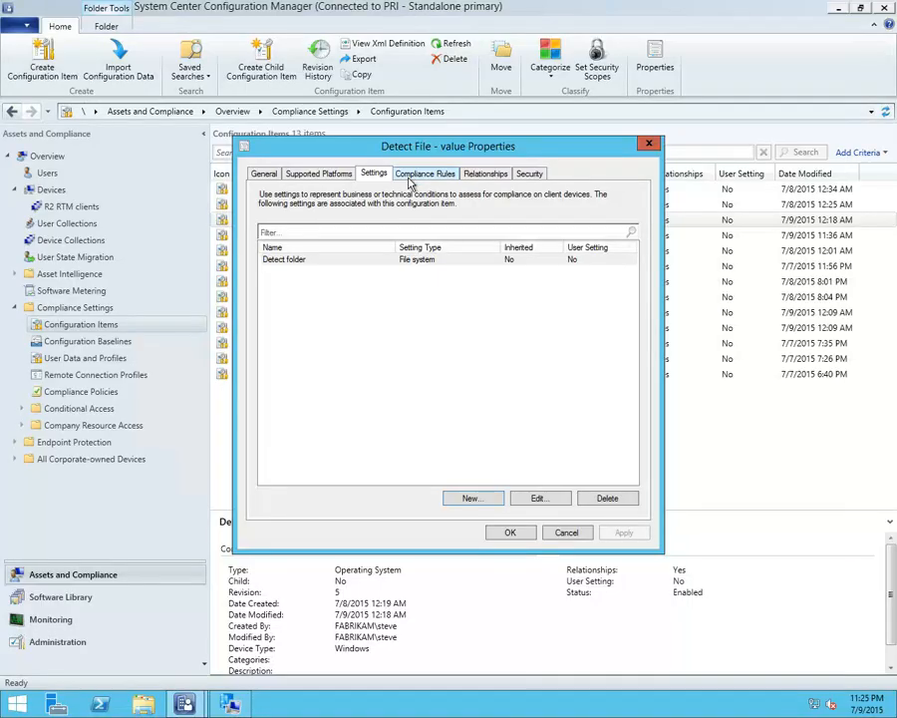
Examine the Detect folder setting and its compliance rule, and close the Detect File - value properties without changes
double_click(408, 261)
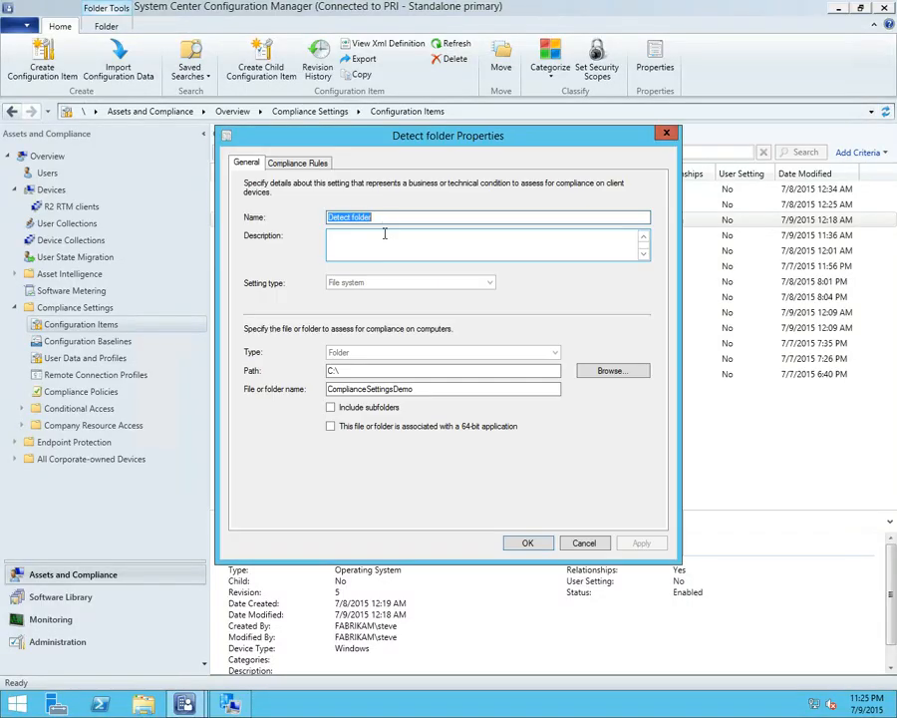
left_click(310, 164)
double_click(329, 245)
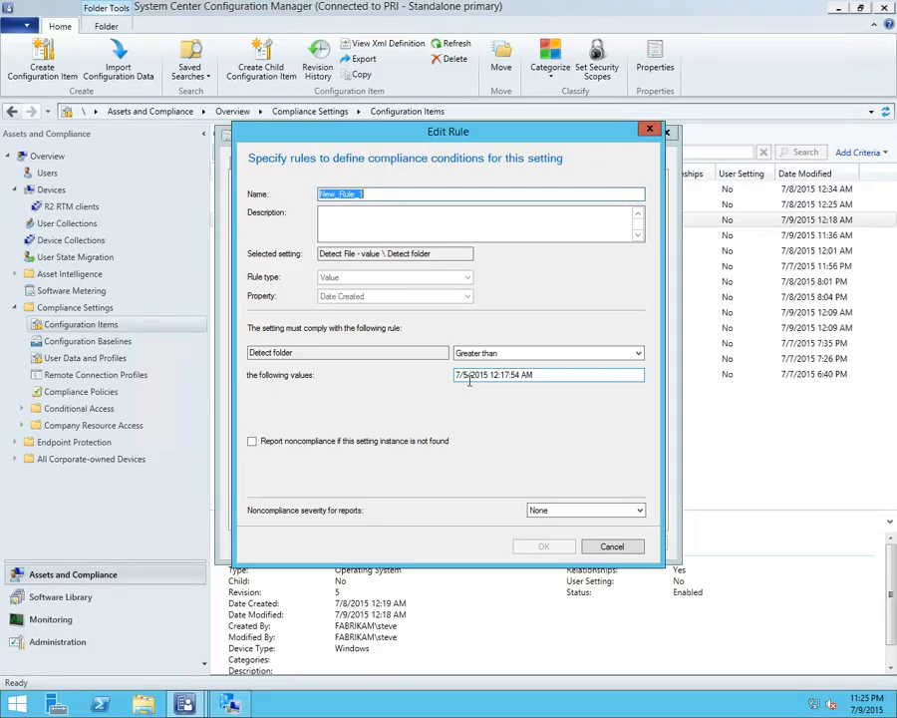
left_click(595, 546)
left_click(585, 545)
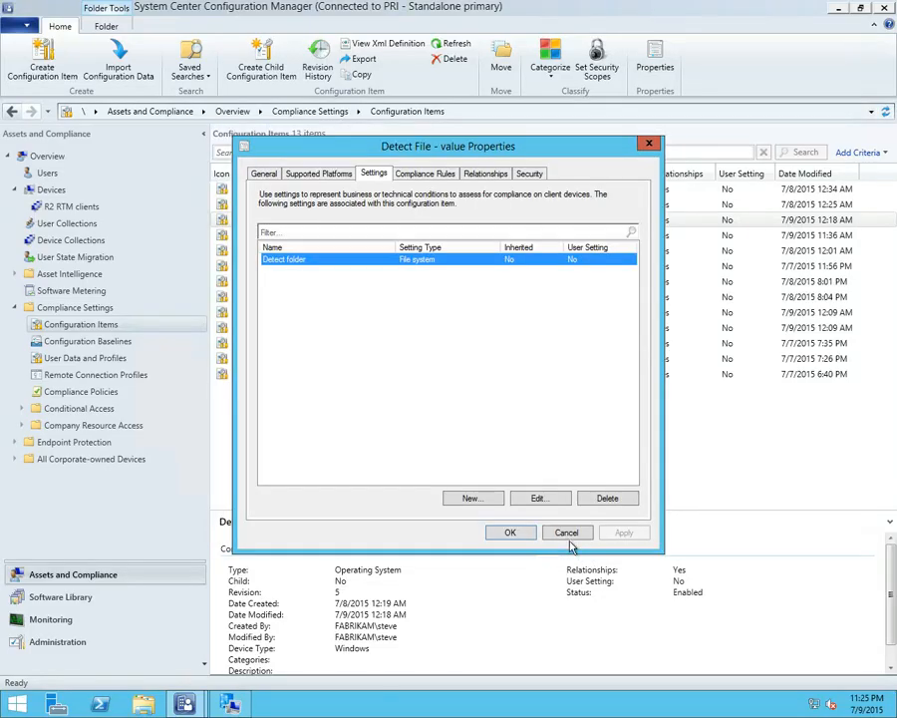
left_click(568, 533)
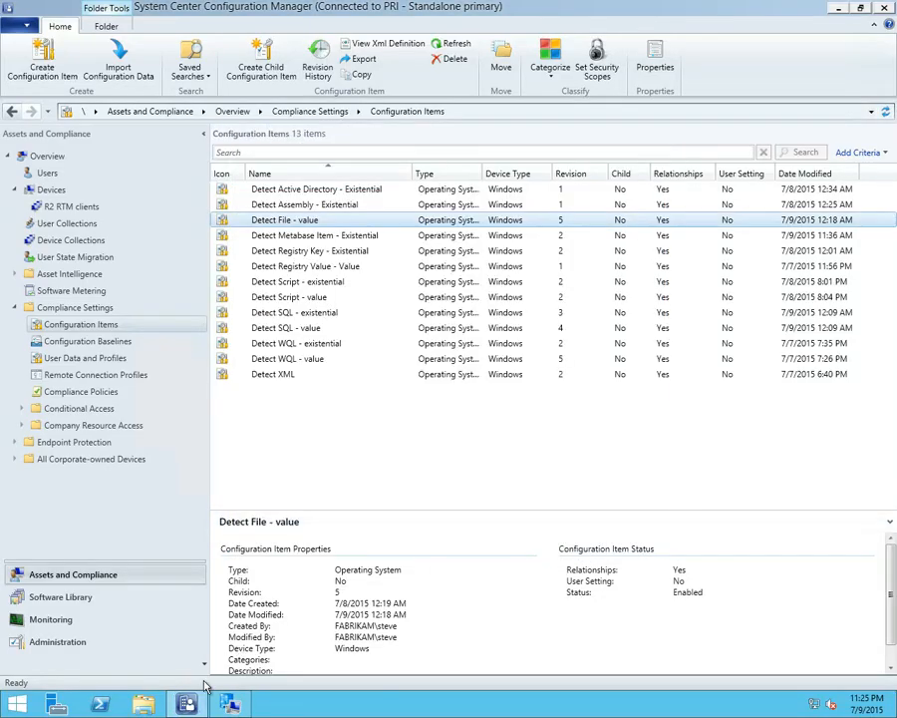
Evaluate the File baseline in the Configuration Manager client properties and close the properties
left_click(230, 704)
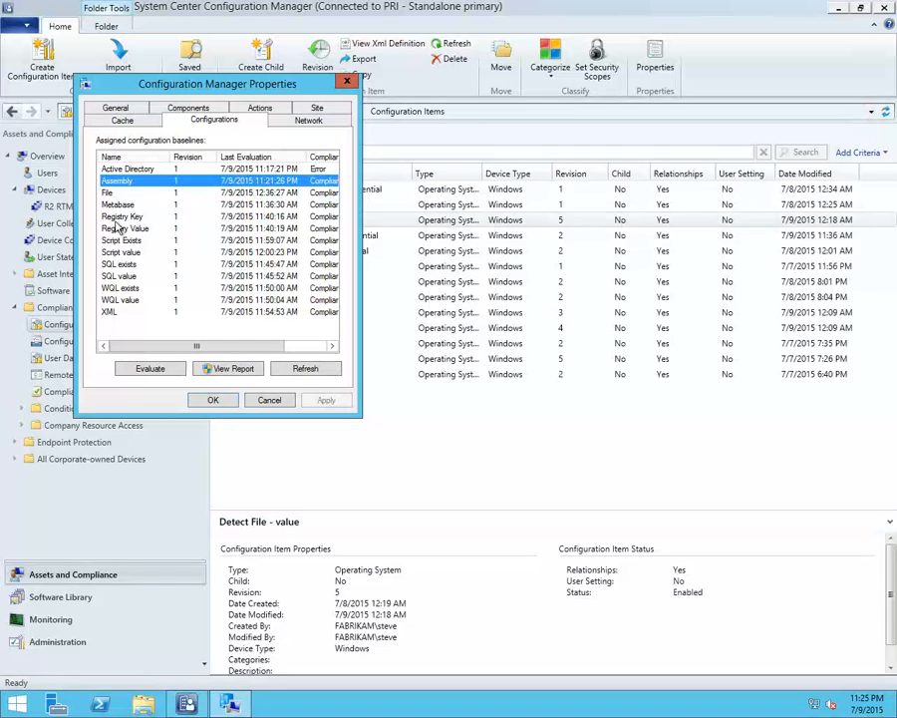
left_click(152, 370)
left_click(329, 194)
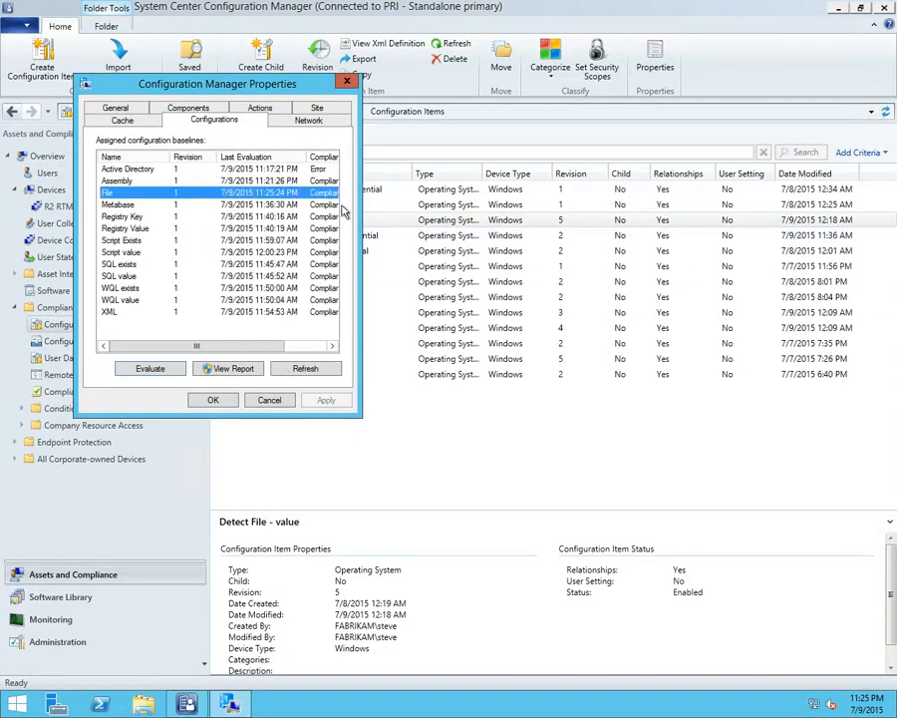
left_click(269, 400)
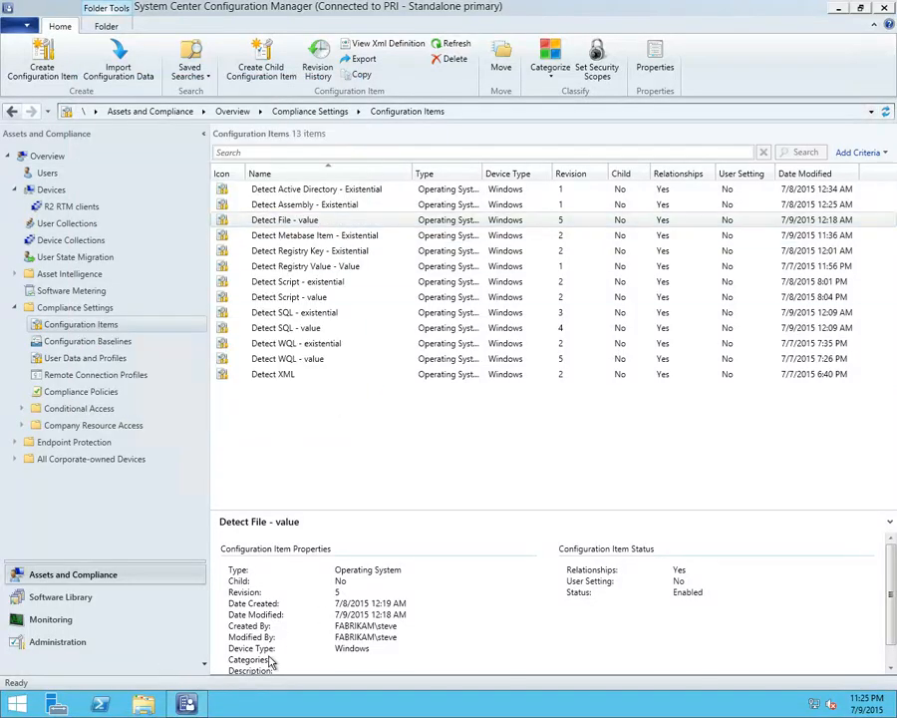
Reopen the Configuration Manager client properties from Control Panel, check the assigned baselines' compliance, and close Control Panel
right_click(16, 704)
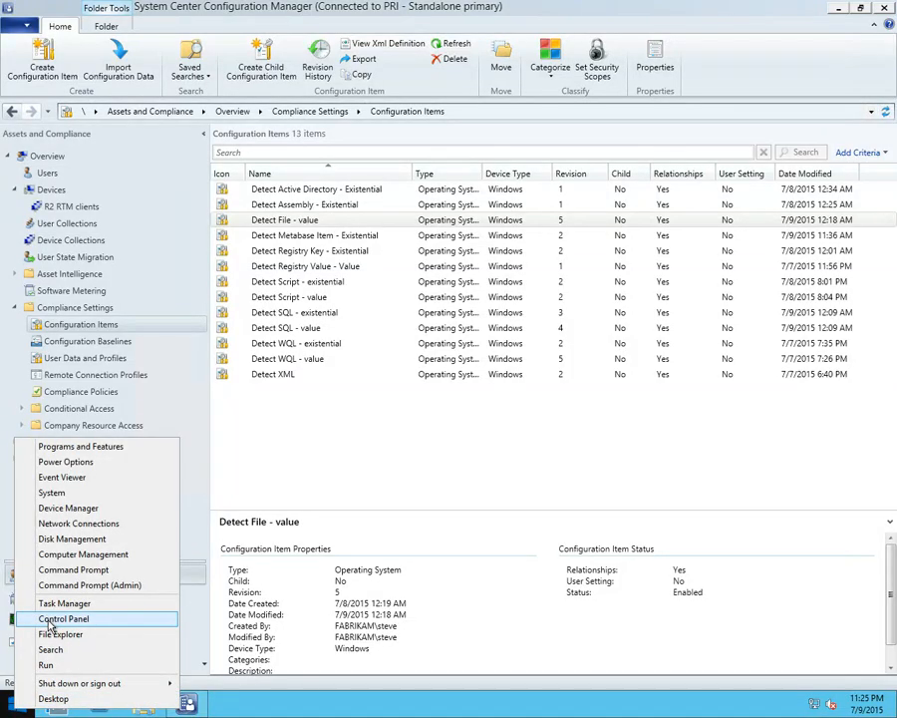
left_click(49, 619)
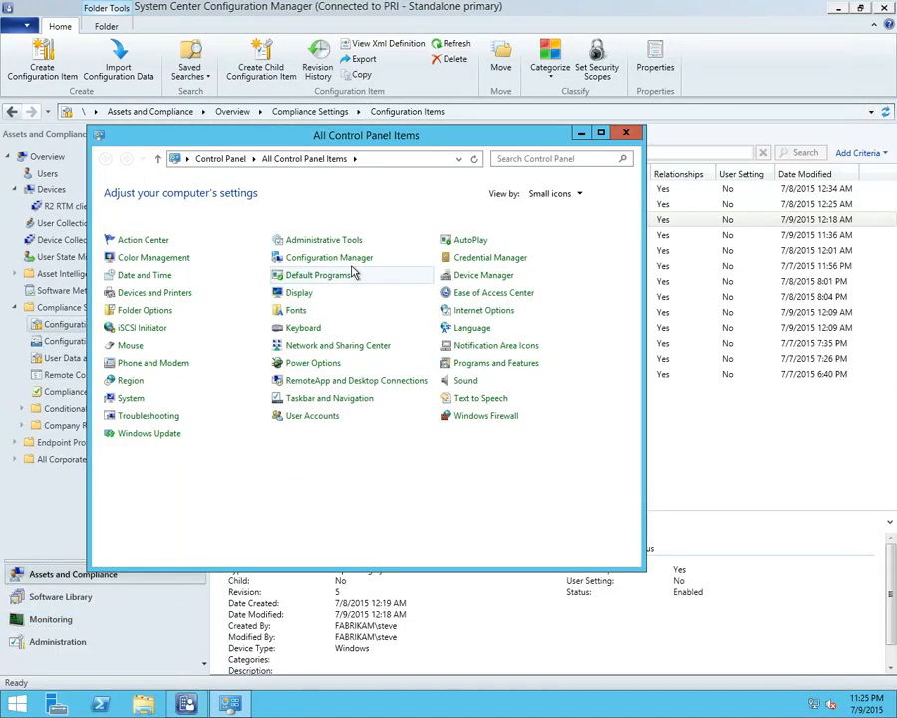
left_click(345, 259)
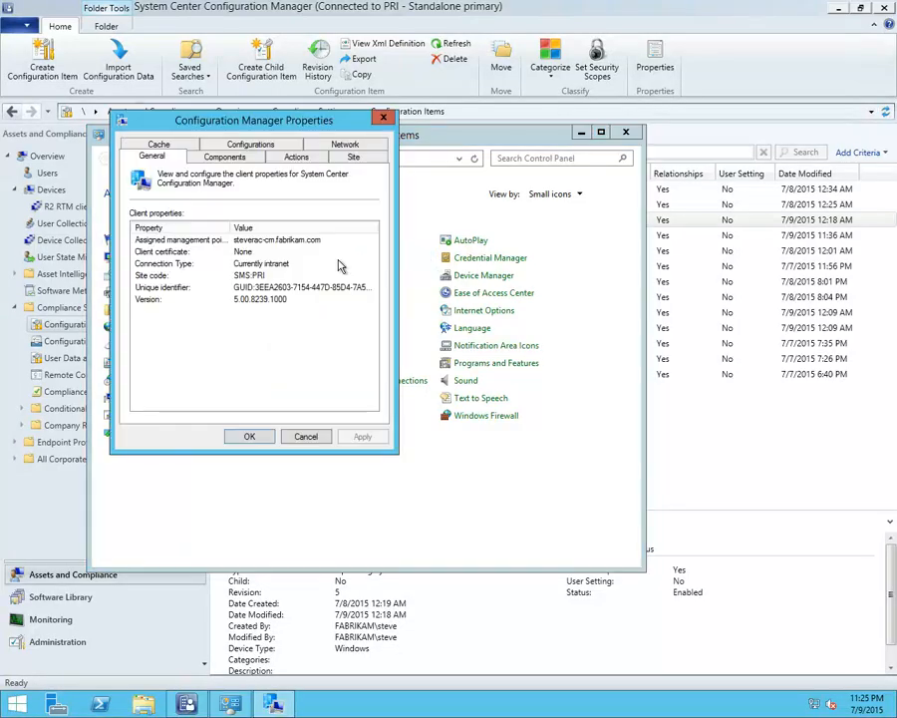
left_click(277, 150)
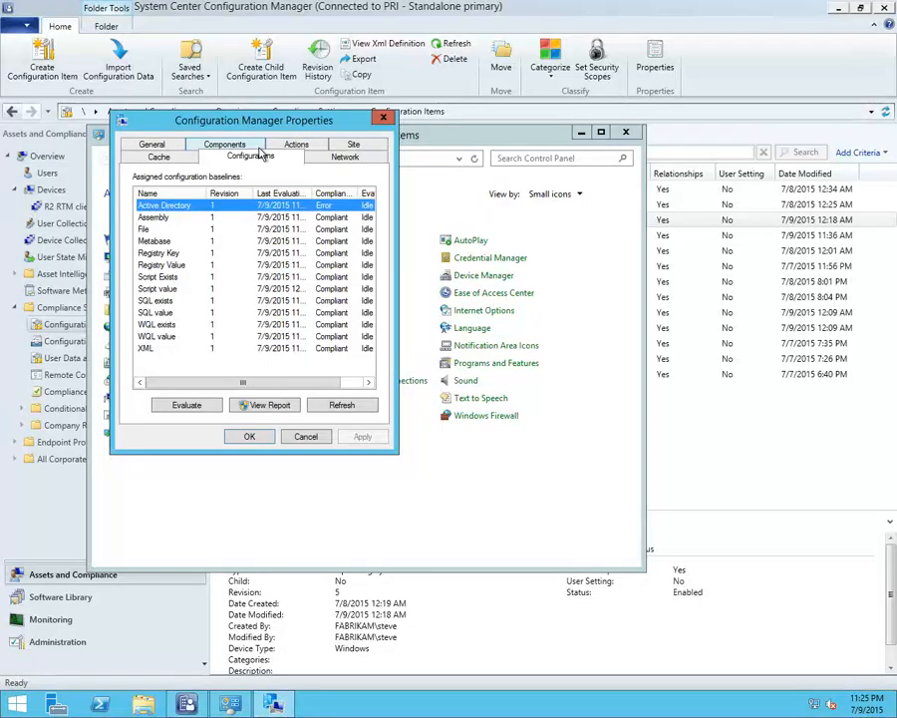
left_click(625, 131)
left_click(522, 478)
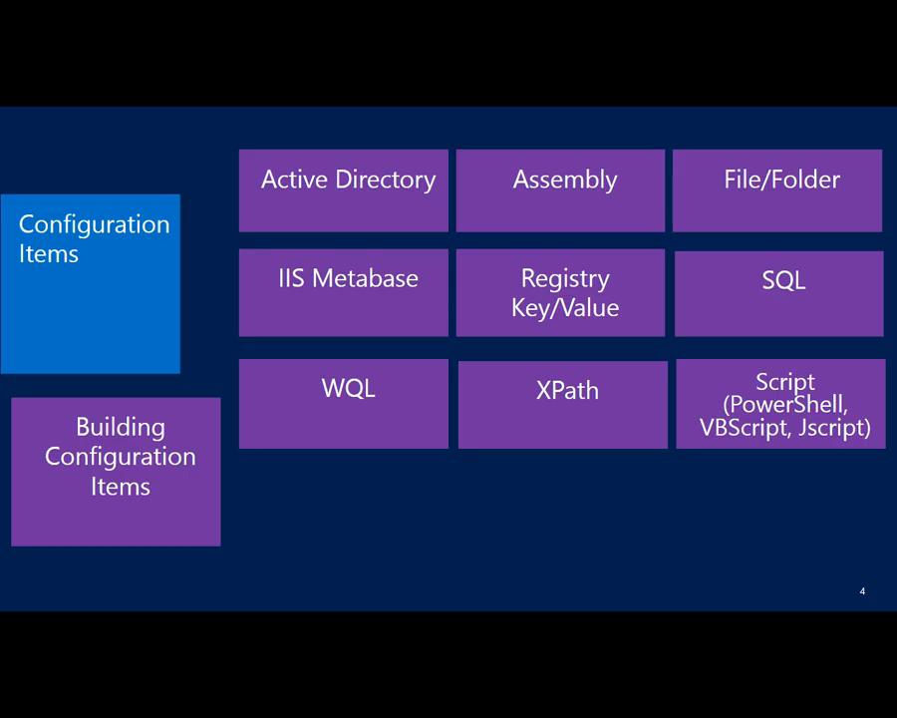
Switch from the slide show back to the 10.0.0.4 Remote Desktop session
mouse_move(154, 716)
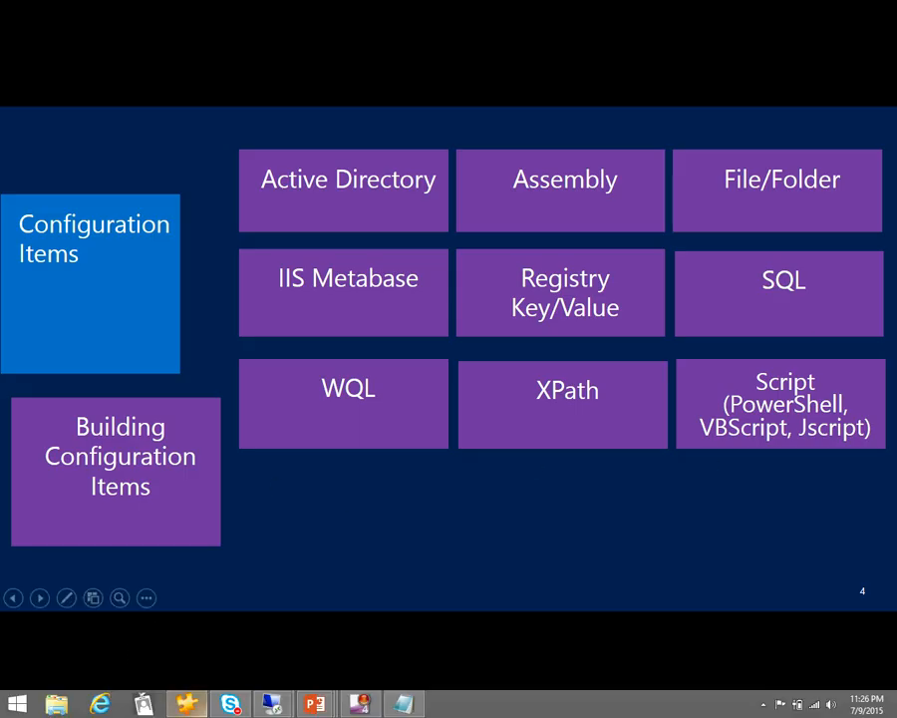
mouse_move(271, 706)
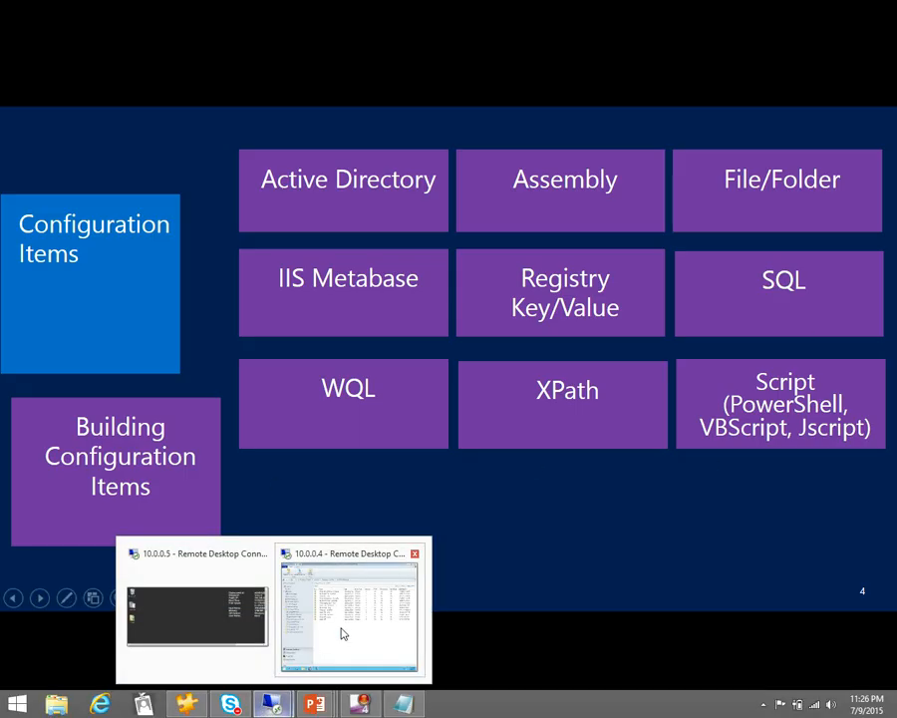
left_click(304, 630)
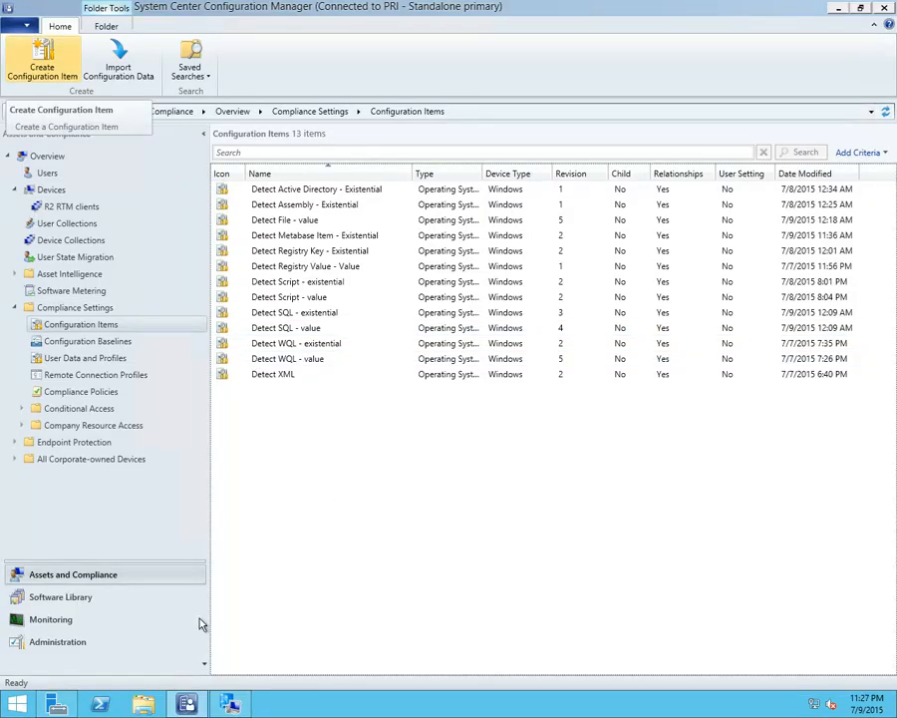
Switch to Server Manager and start adding roles and features, proceeding with role-based installation on the pooled server to the roles list
left_click(56, 704)
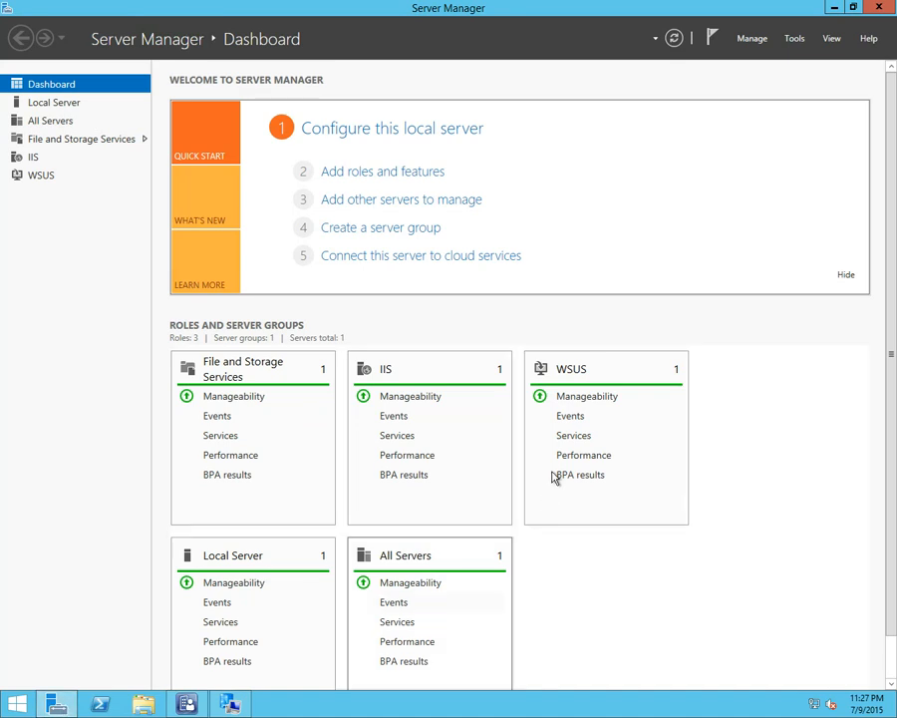
left_click(370, 174)
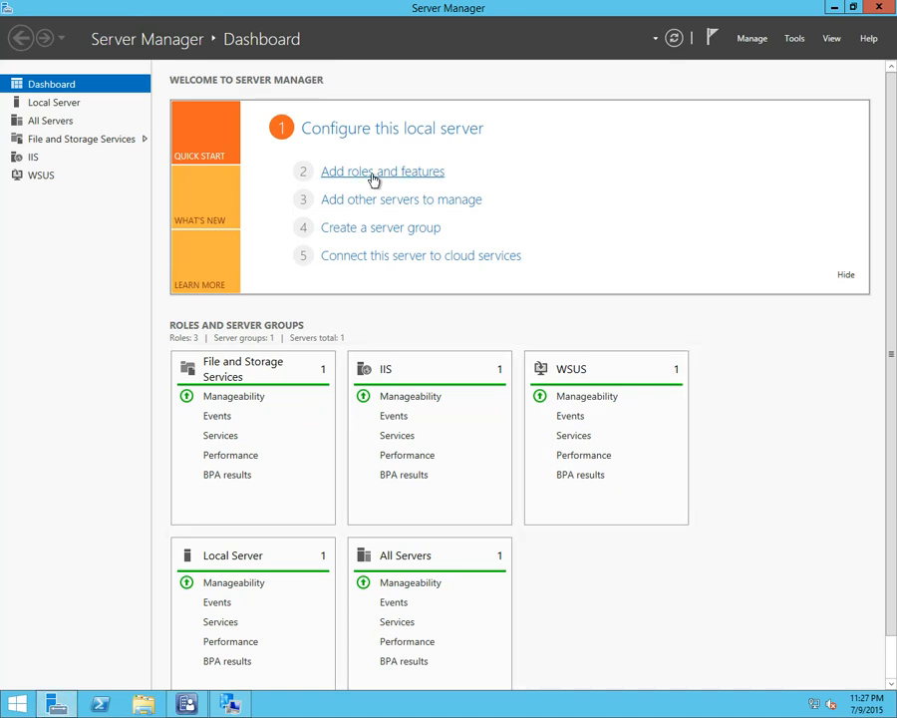
left_click(400, 397)
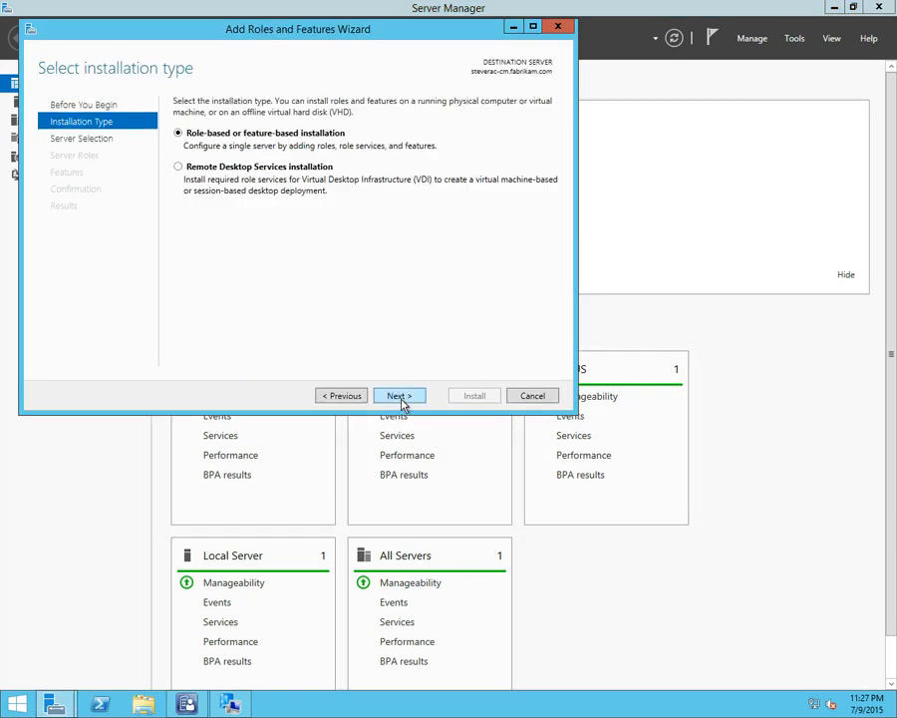
left_click(399, 397)
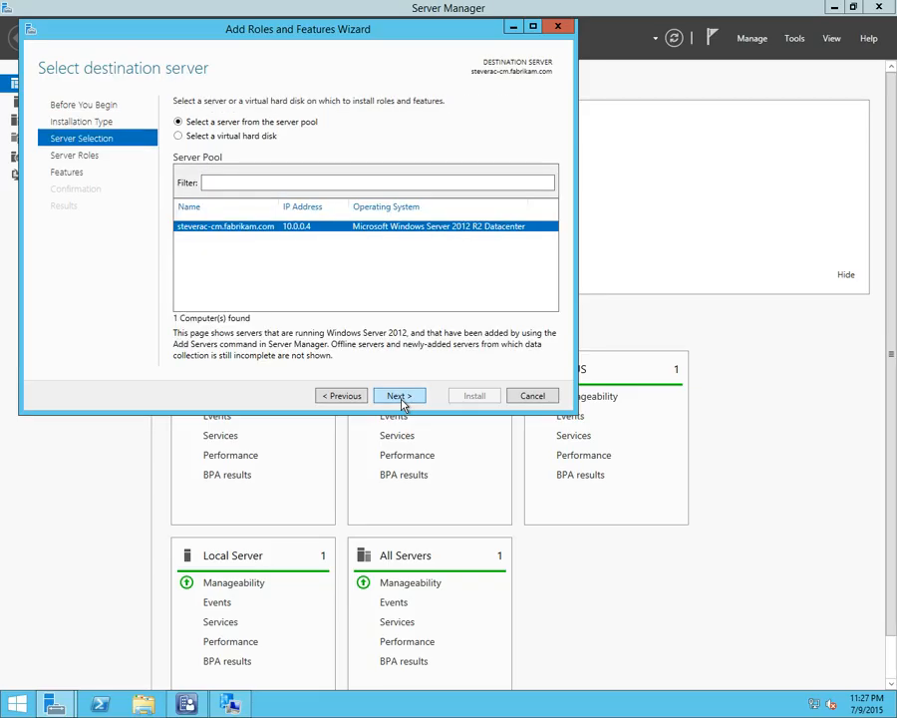
left_click(399, 397)
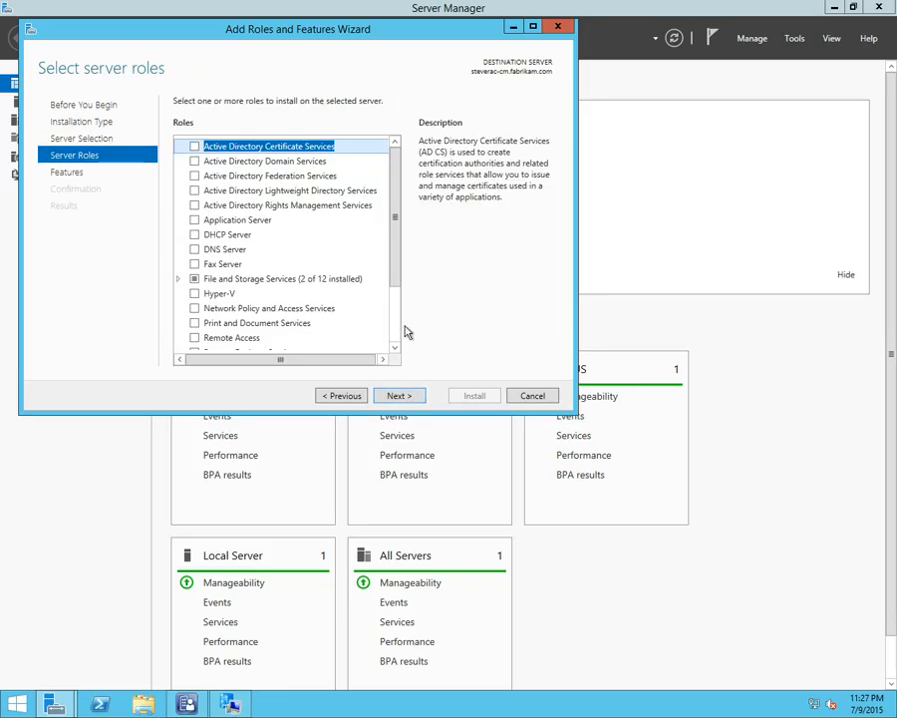
Examine the IIS 6 Metabase Compatibility role service under the Web Server (IIS) management tools, then cancel the wizard and close Server Manager
left_click_drag(397, 276, 393, 320)
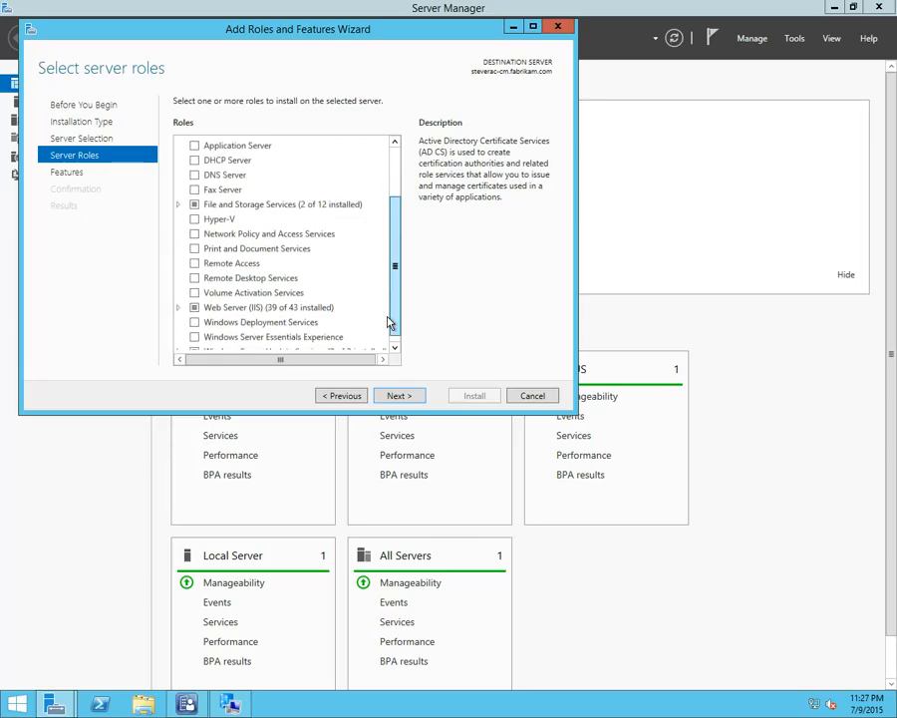
left_click(178, 307)
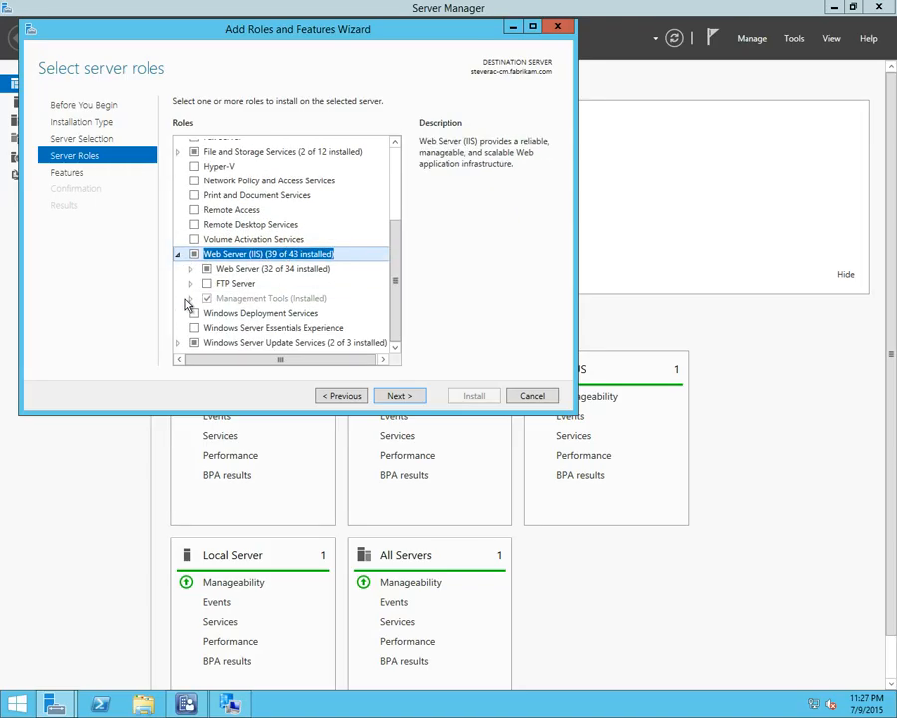
left_click(191, 300)
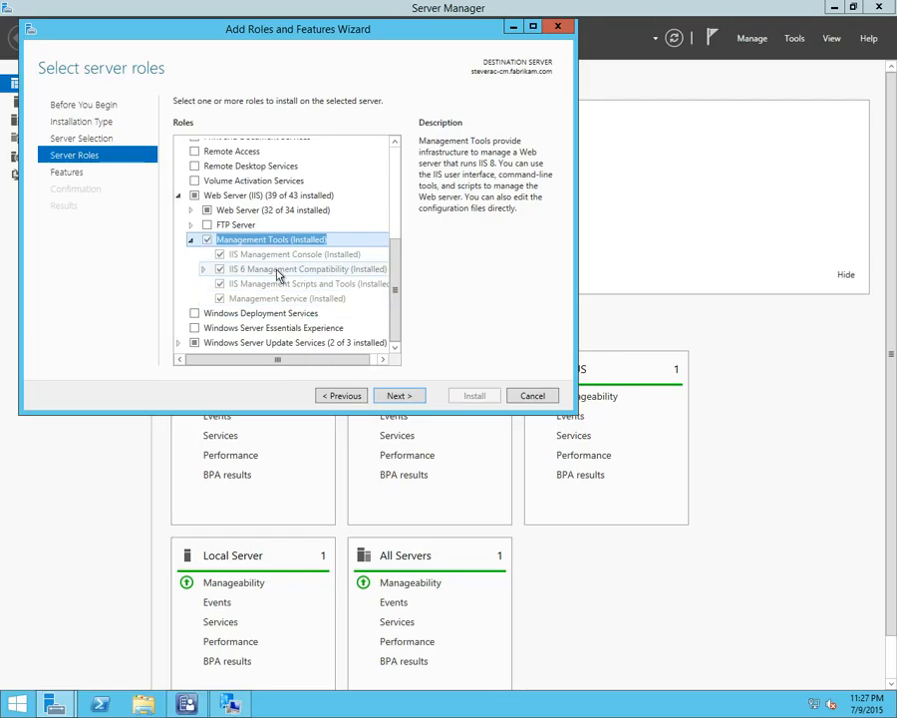
left_click(205, 270)
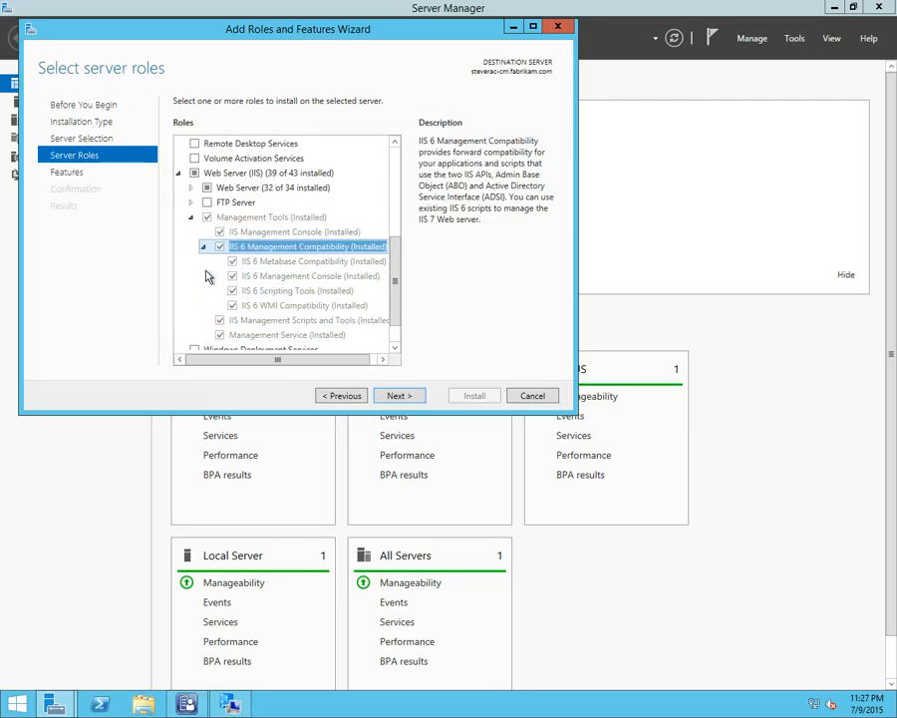
left_click(304, 262)
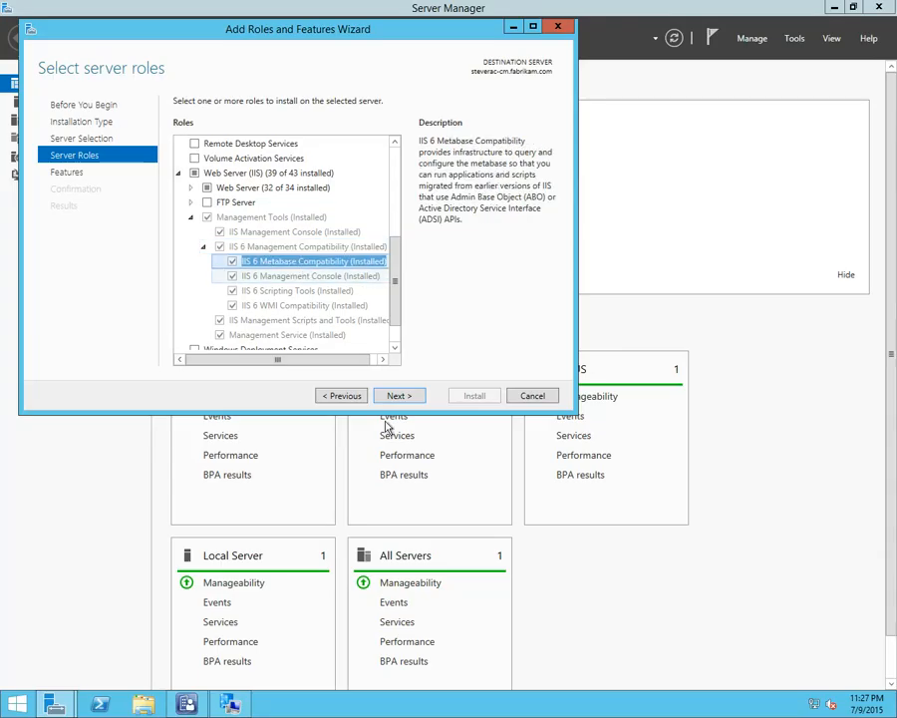
left_click(535, 396)
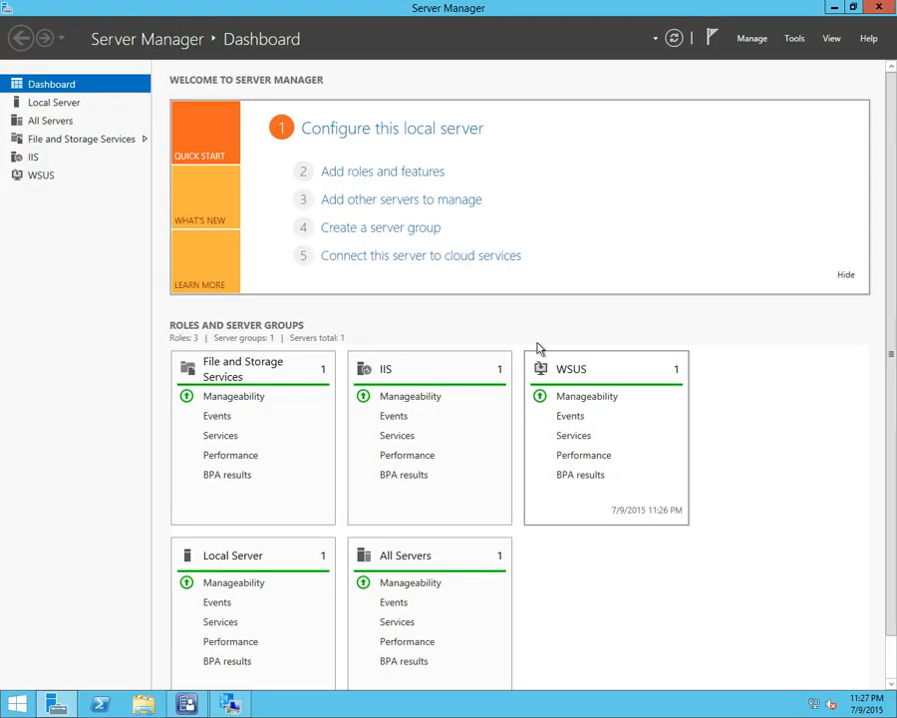
left_click(873, 7)
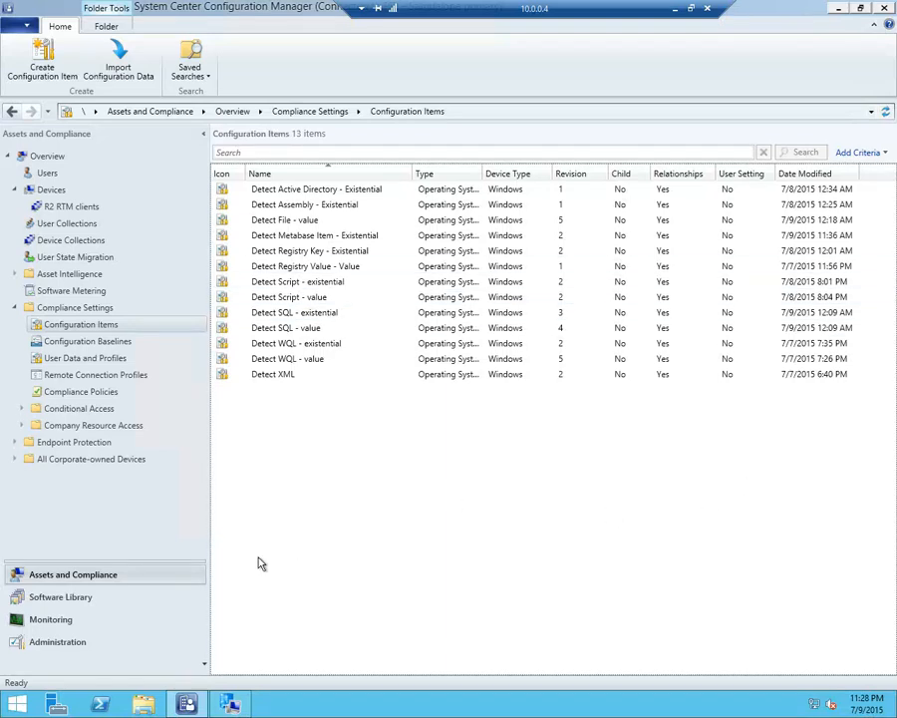
Switch to IIS Metabase Explorer, display the properties of the /LM/W3SVC/1/ROOT key, and move the window aside
left_click(22, 705)
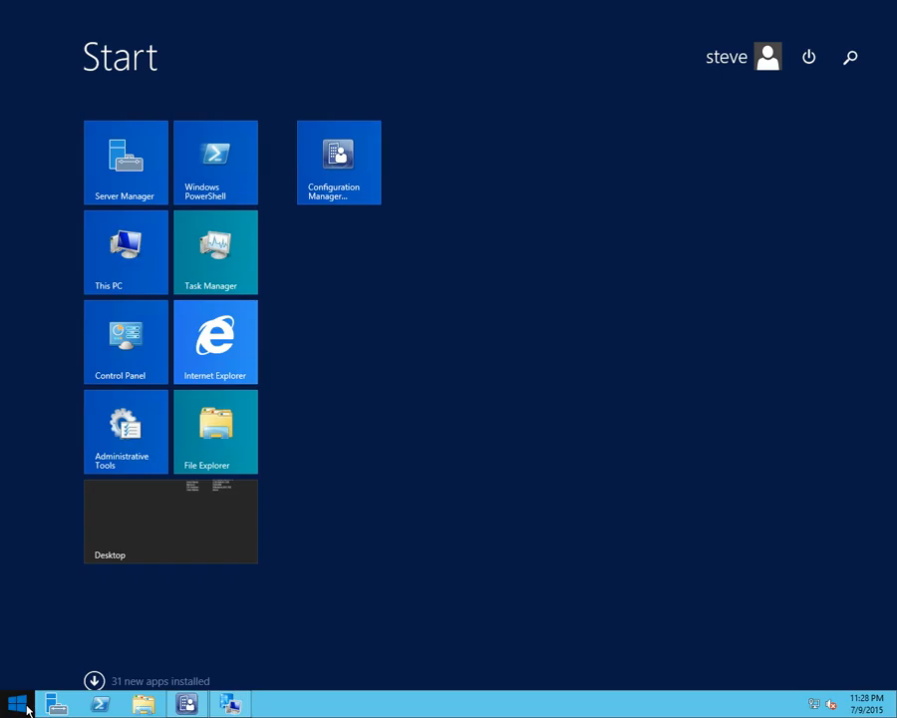
type("metabase Explorer")
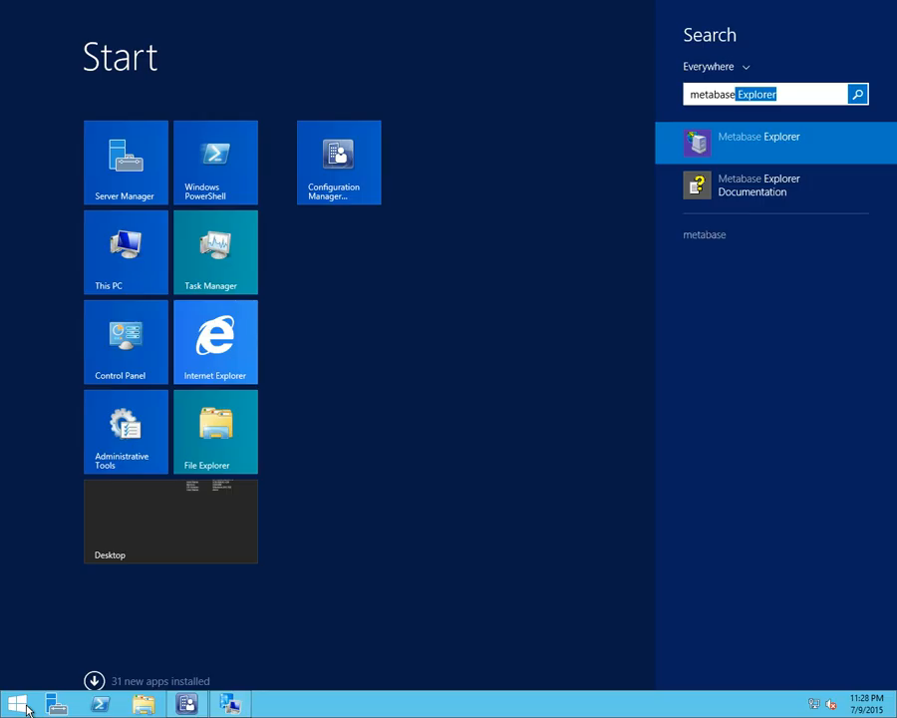
left_click(26, 706)
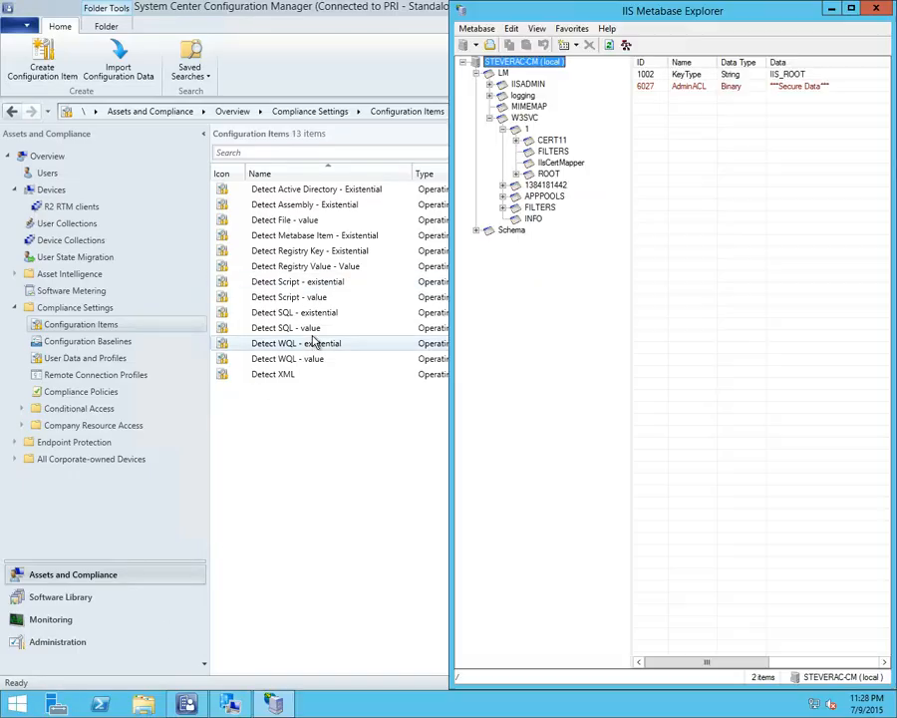
left_click_drag(563, 20, 290, 29)
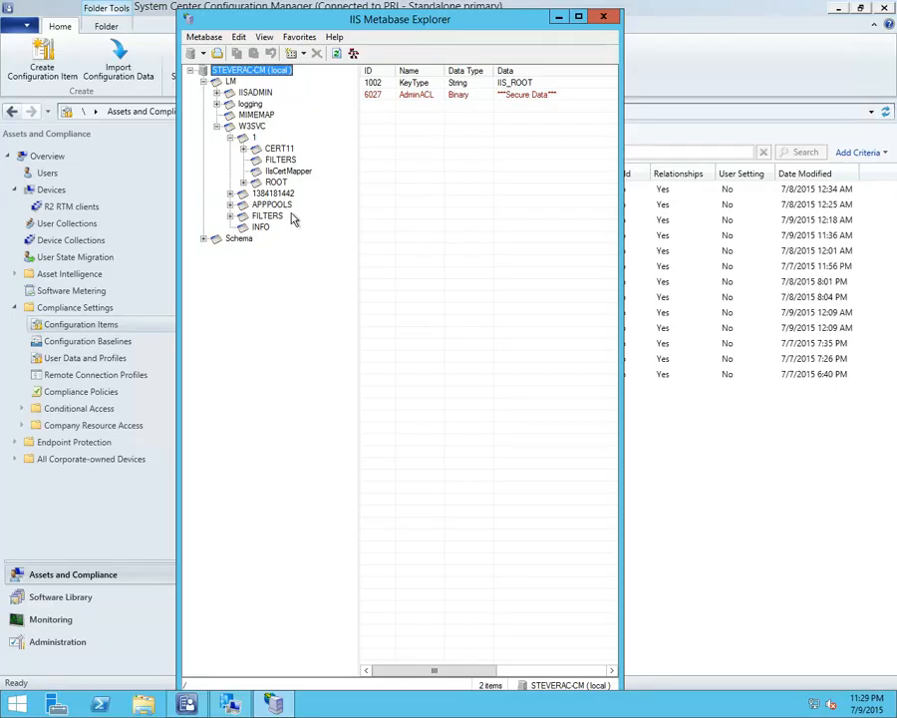
left_click(273, 184)
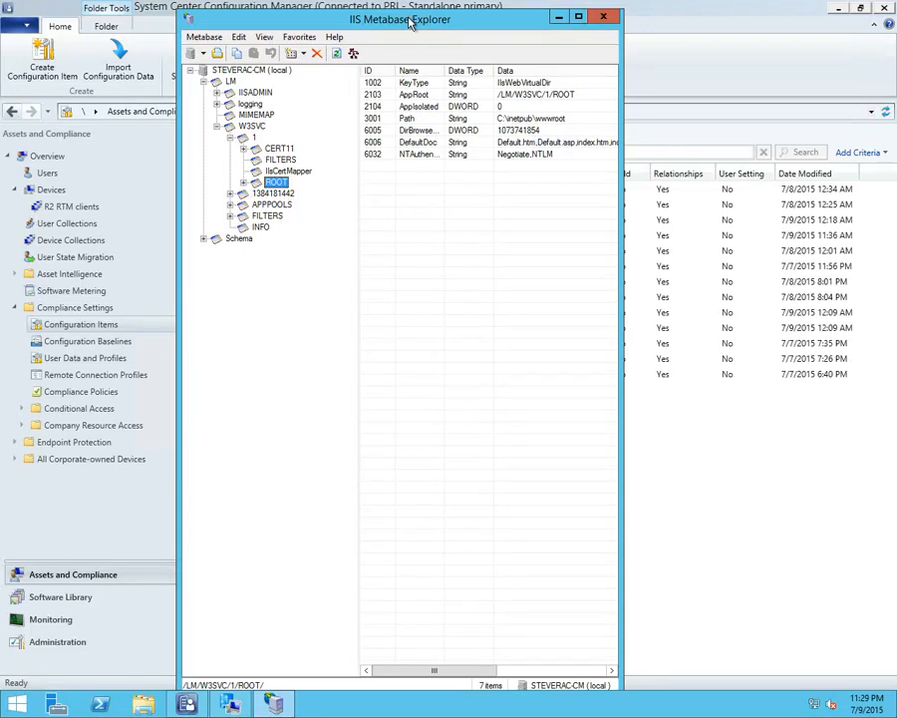
left_click_drag(409, 22, 231, 6)
Open the Detect Metabase Item - Existential properties from the Configuration Manager console, minimise the console, and place the properties beside Metabase Explorer
left_click(525, 36)
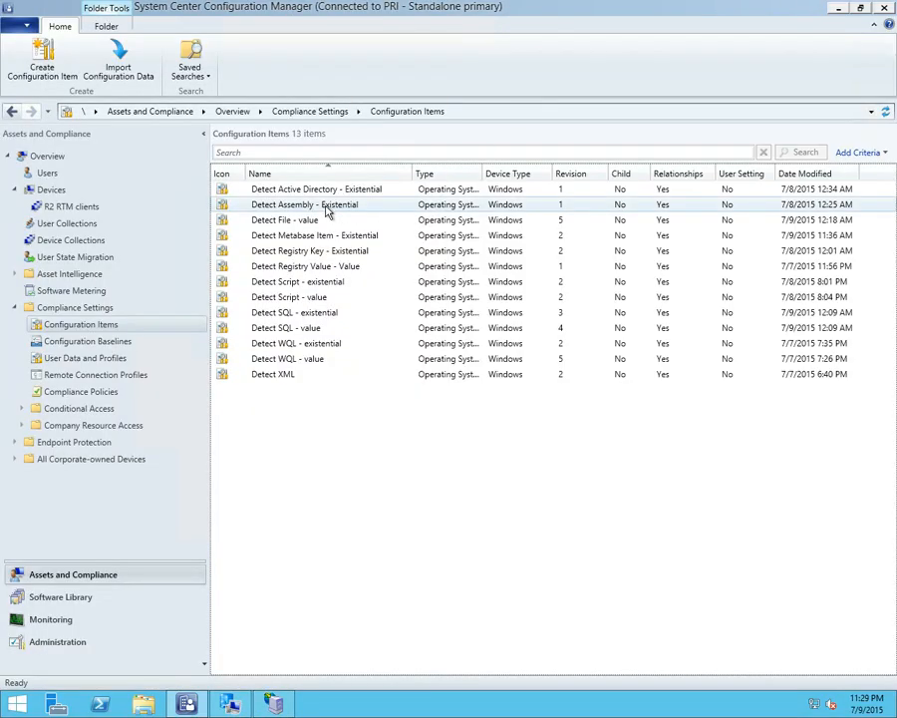
left_click(327, 249)
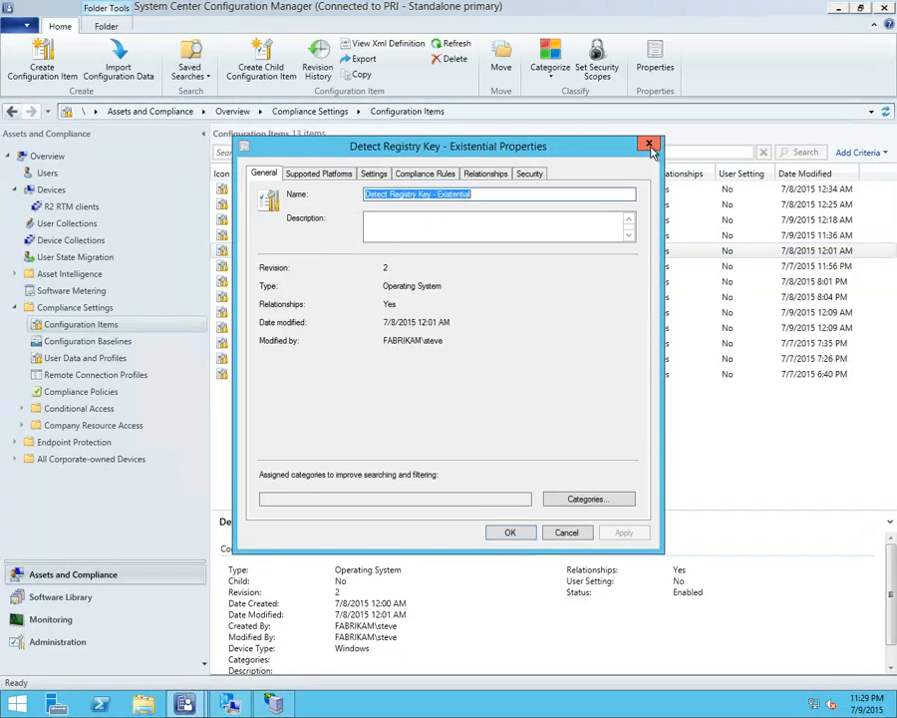
left_click(648, 145)
left_click(342, 235)
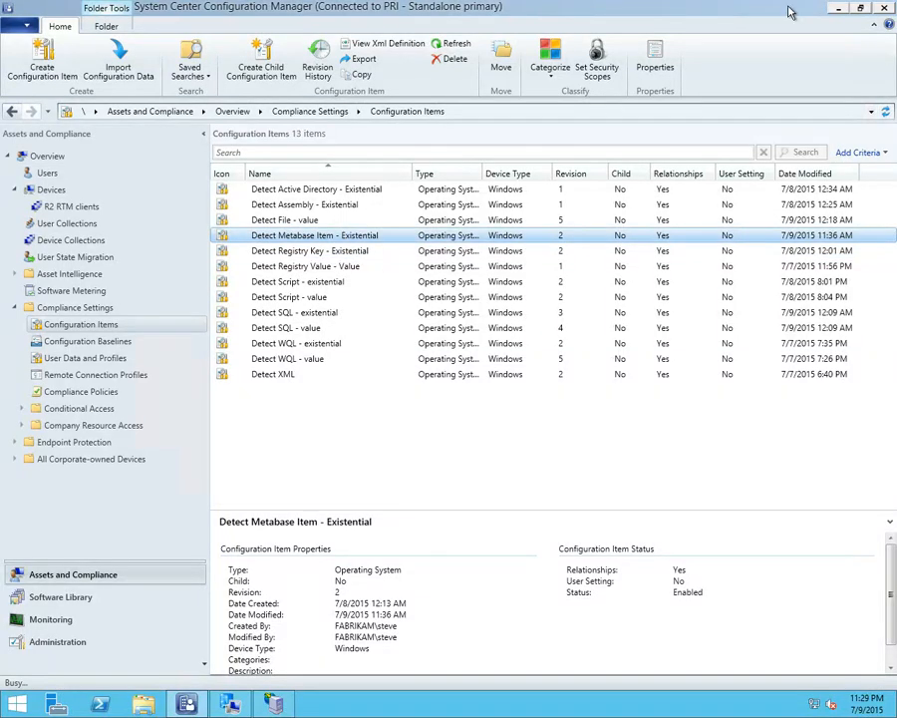
left_click(836, 8)
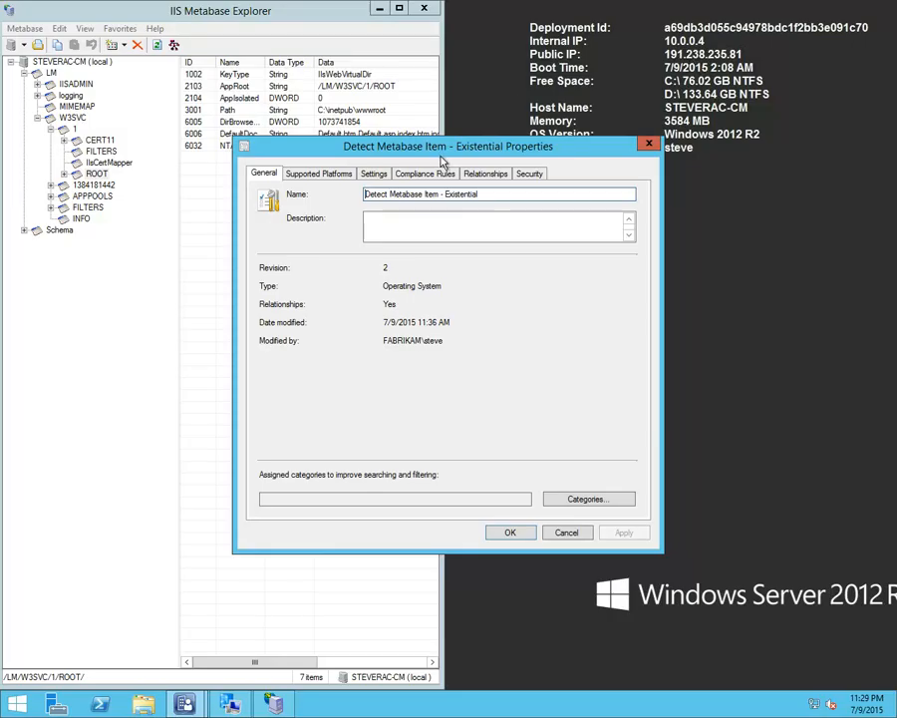
left_click_drag(453, 148, 648, 11)
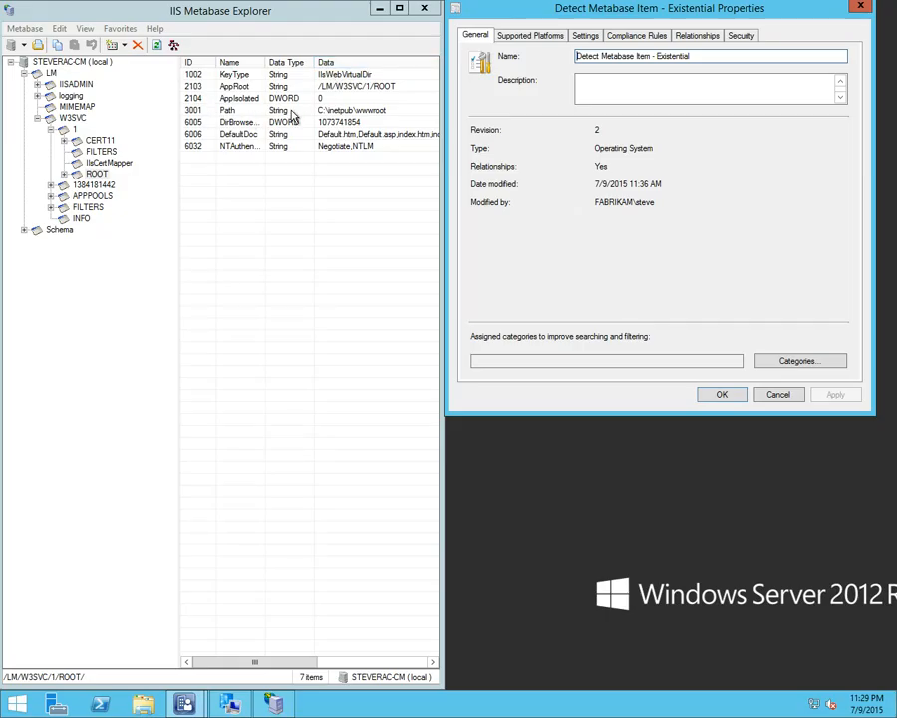
Select the Path property in Metabase Explorer and open the configuration item's Detect IIS item setting beside it
left_click(242, 111)
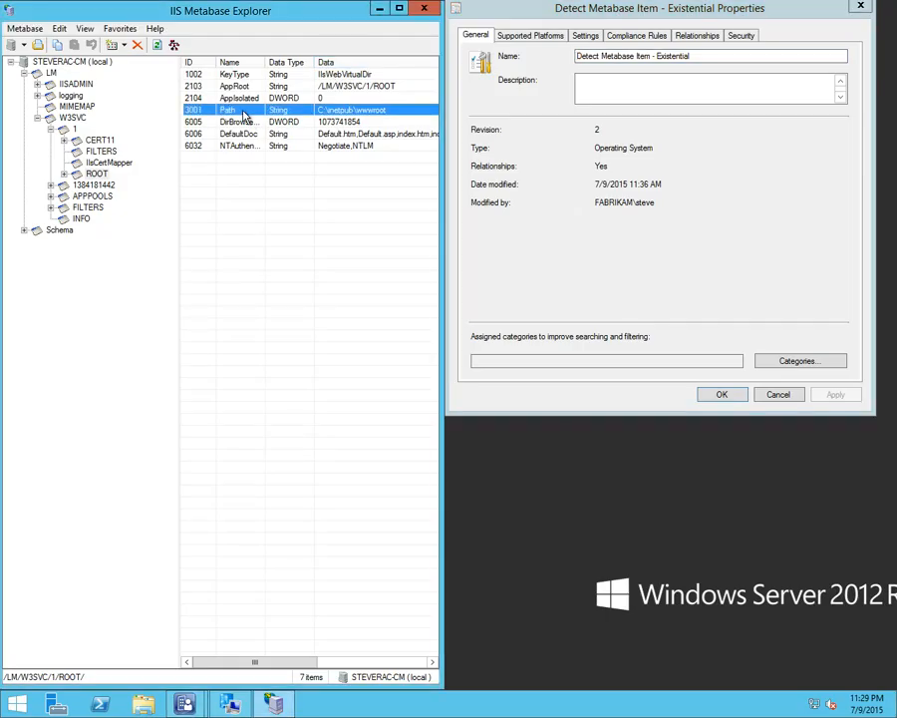
left_click(584, 37)
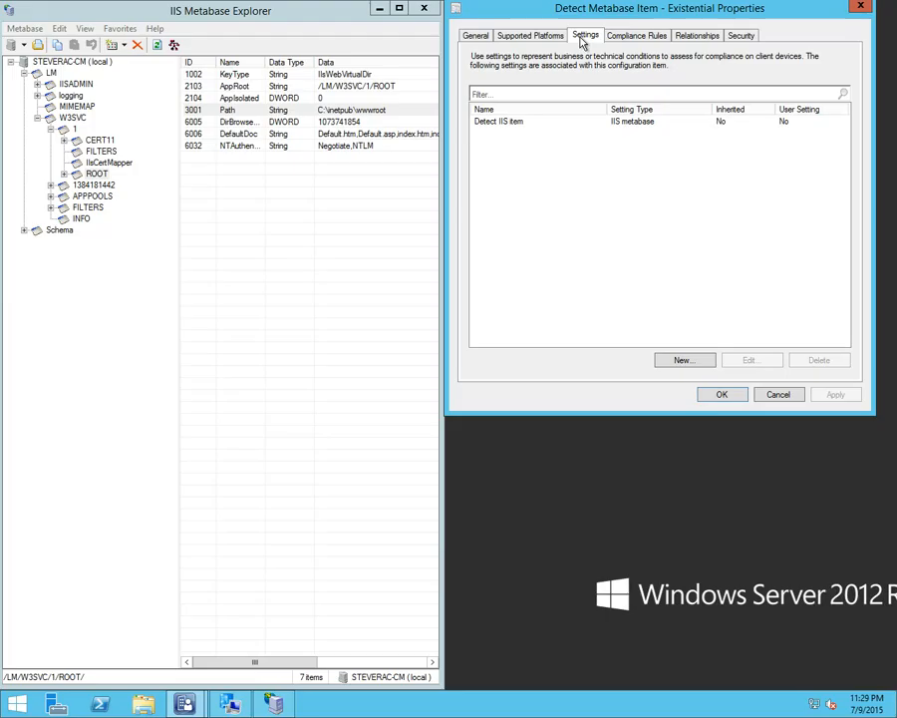
double_click(520, 124)
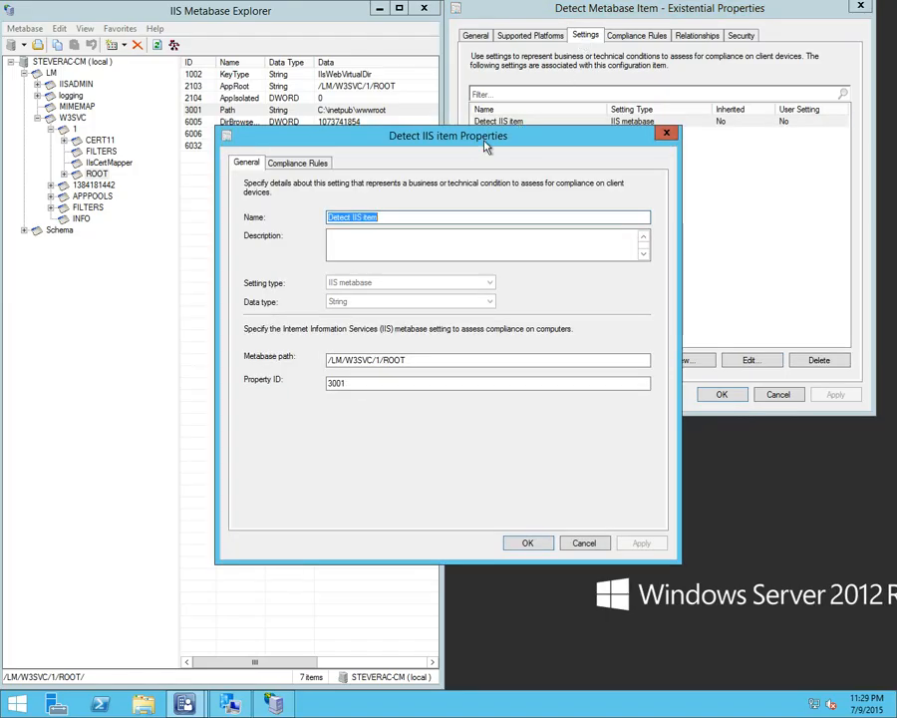
left_click_drag(473, 146, 716, 36)
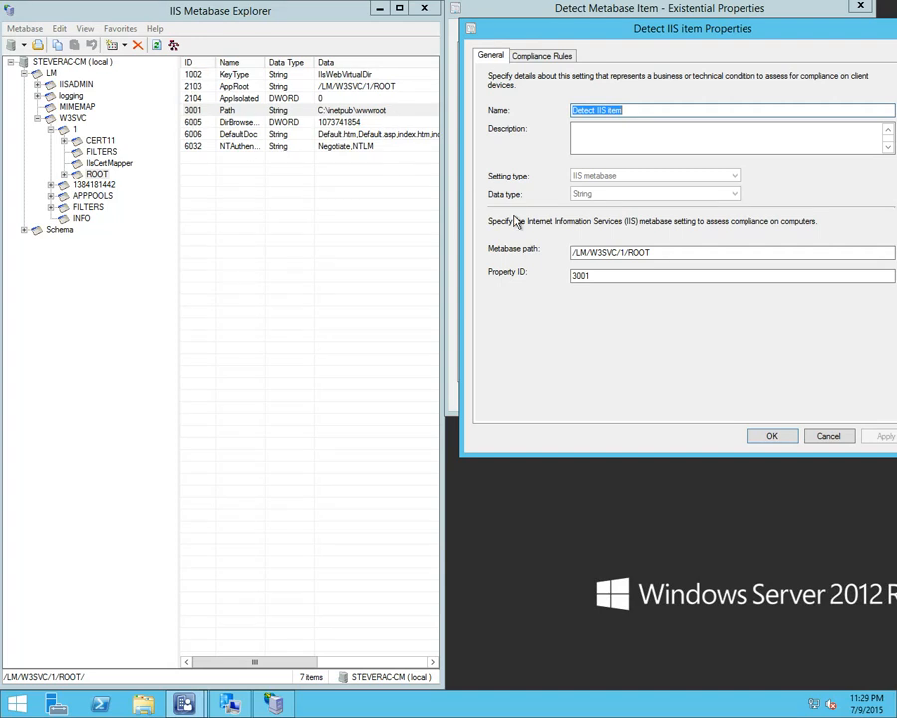
Compare the Detect IIS item's metabase path and property ID with the ROOT key shown in Metabase Explorer
left_click_drag(660, 252, 512, 251)
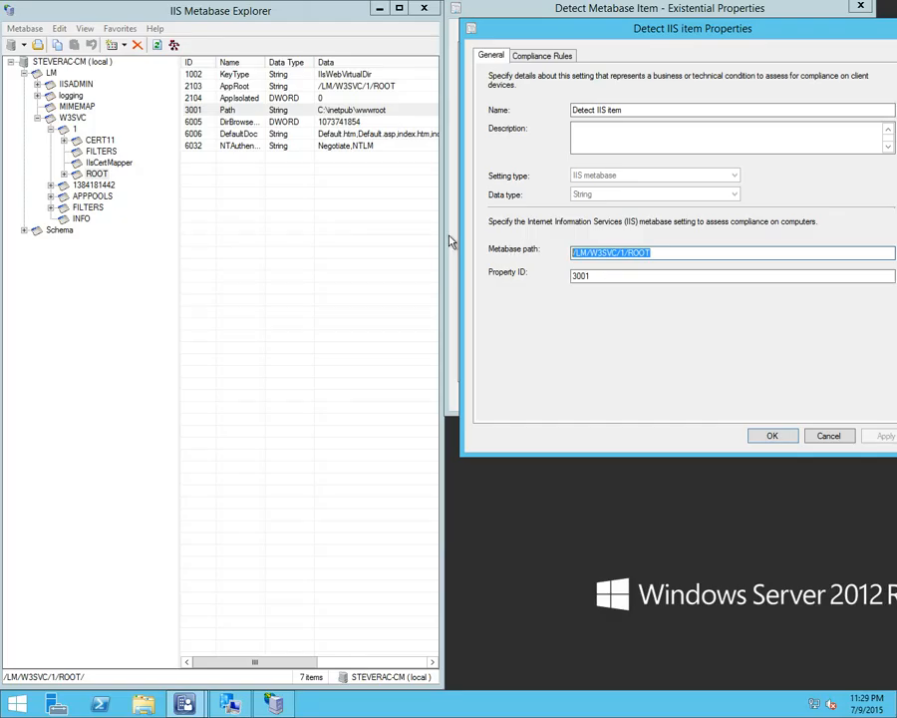
left_click(684, 261)
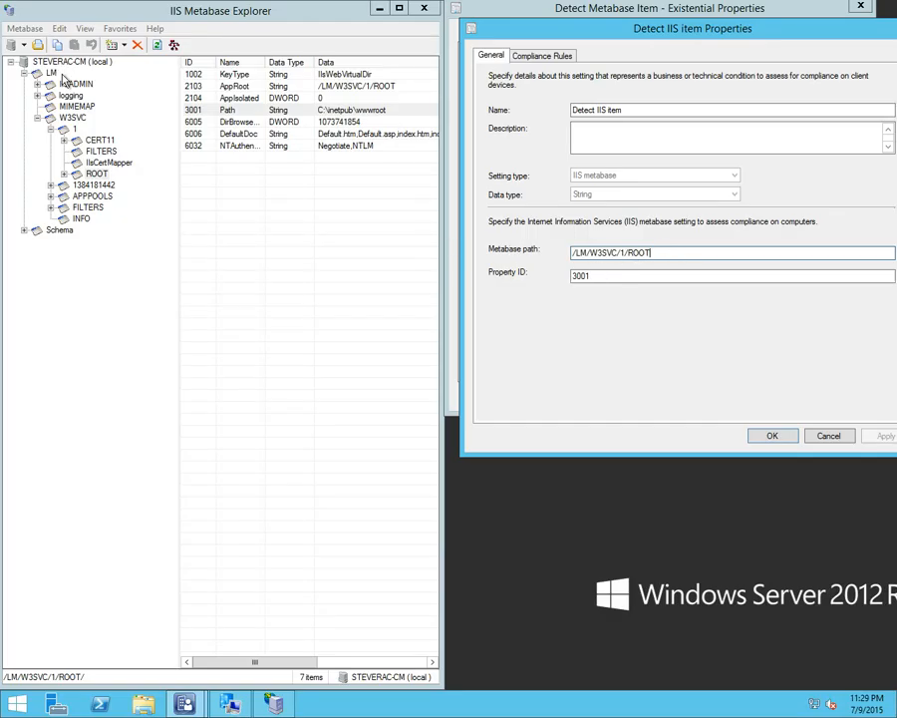
left_click(98, 174)
left_click(103, 169)
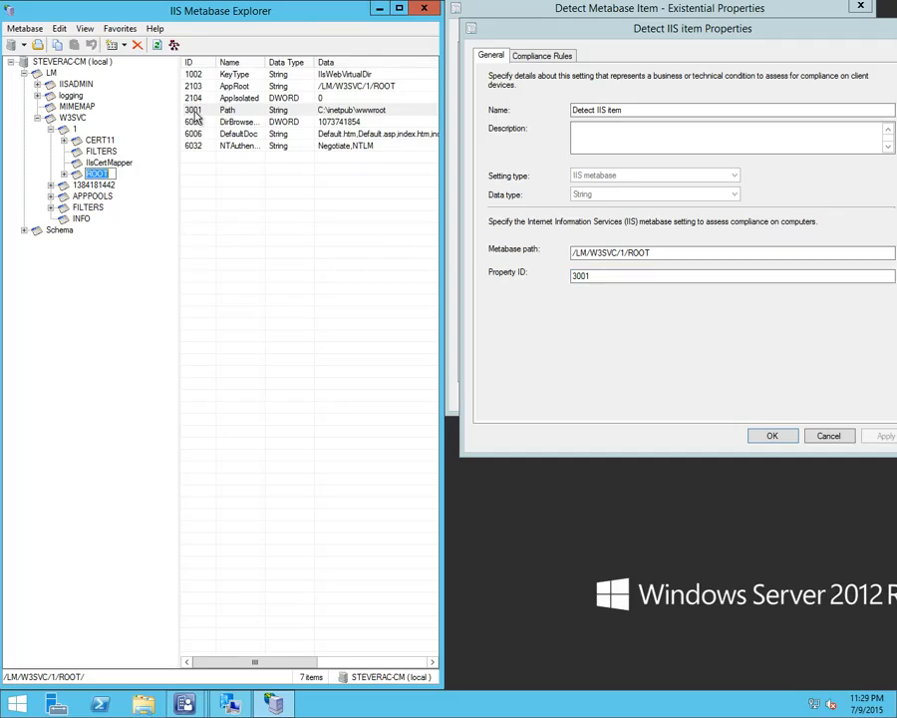
double_click(603, 276)
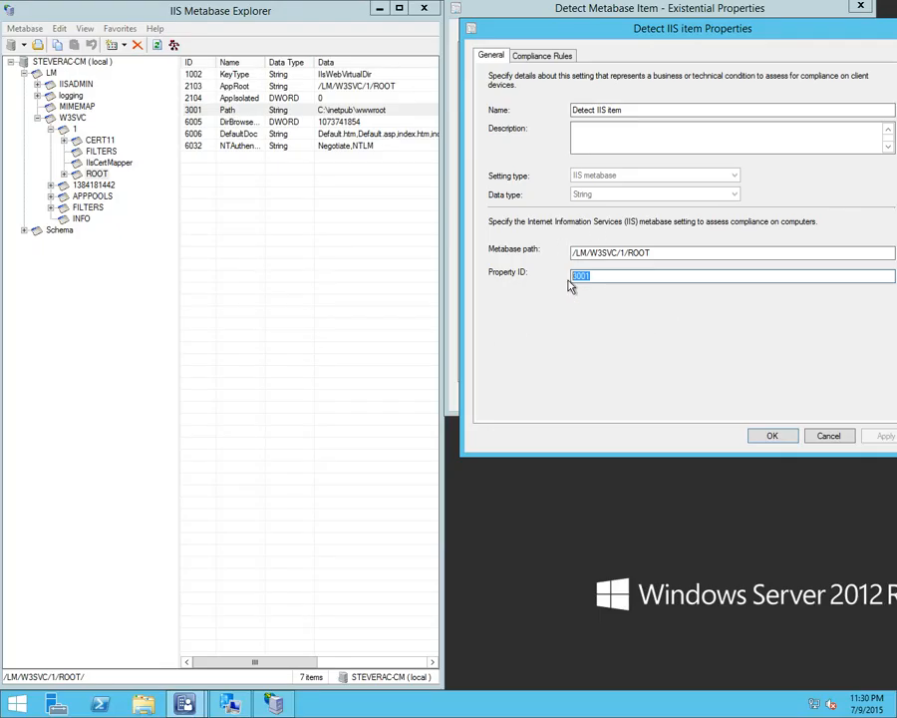
Examine the Existential and Value rule types for a new compliance rule on Detect IIS item, then cancel the rule
left_click(528, 56)
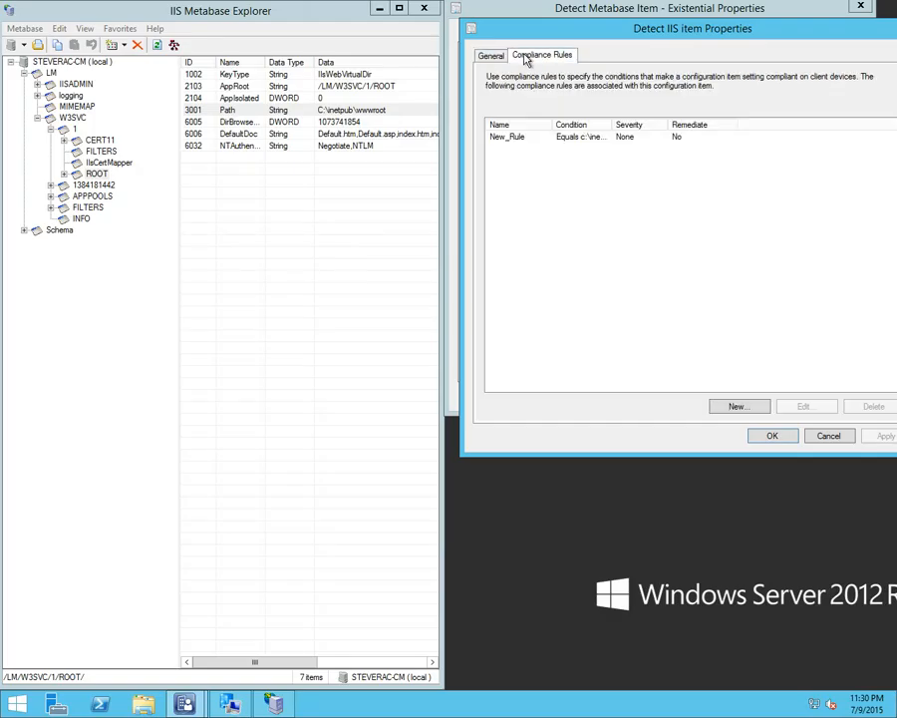
left_click(736, 406)
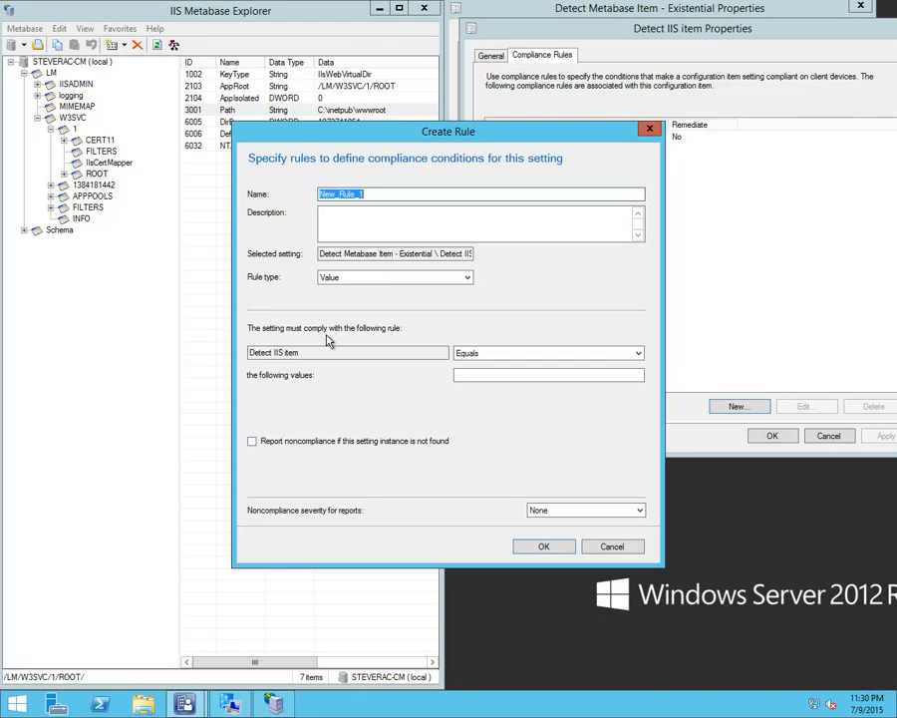
left_click(383, 280)
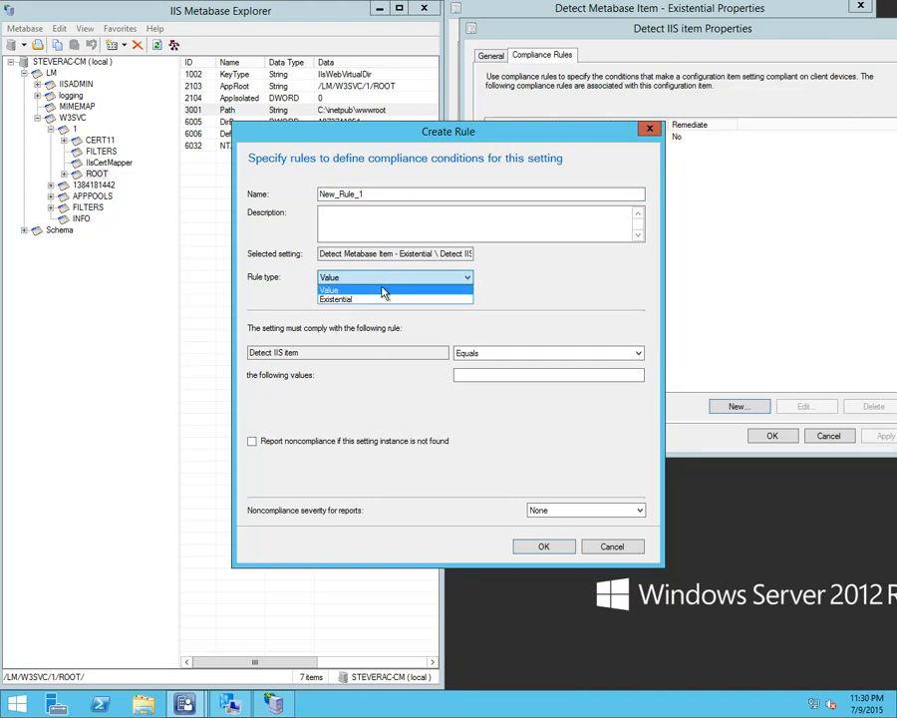
left_click(384, 299)
left_click(385, 281)
left_click(379, 292)
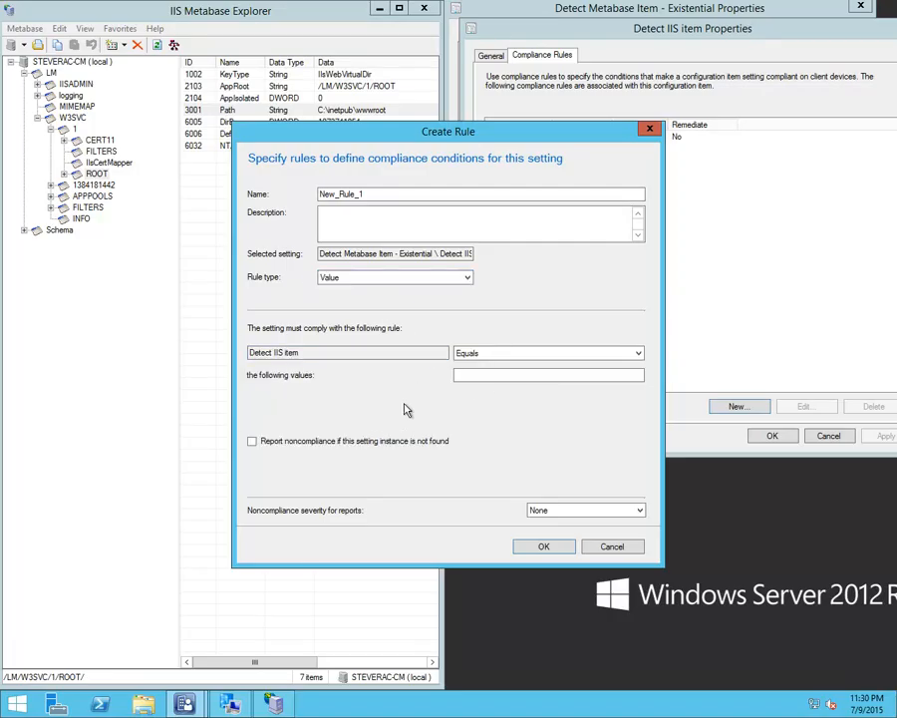
left_click(612, 547)
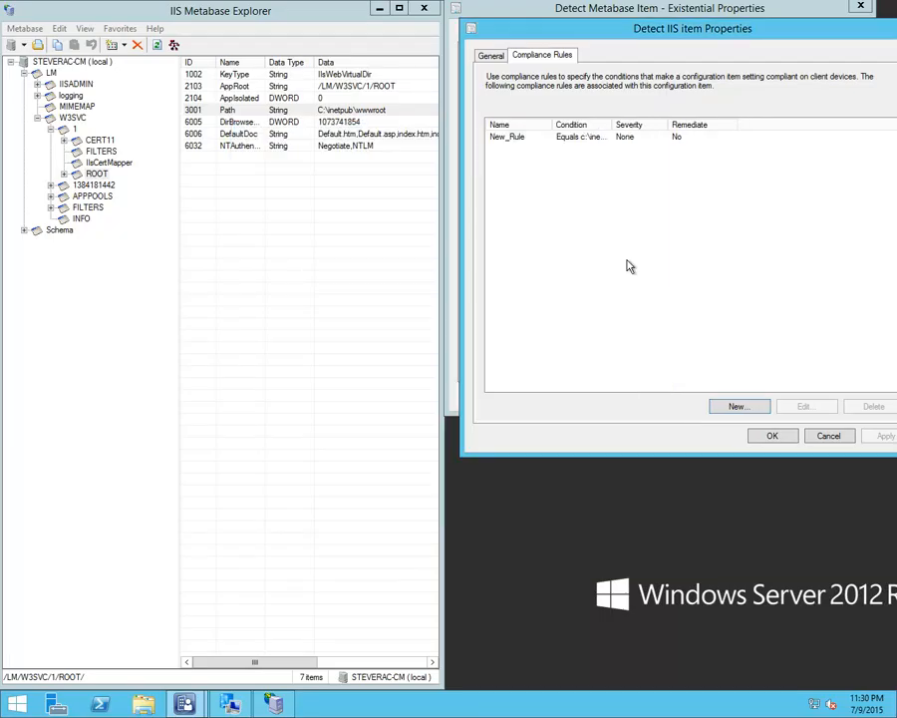
Review the condition of the existing New_Rule compliance rule and close it without changes
left_click(579, 142)
double_click(580, 141)
left_click_drag(409, 132, 612, 105)
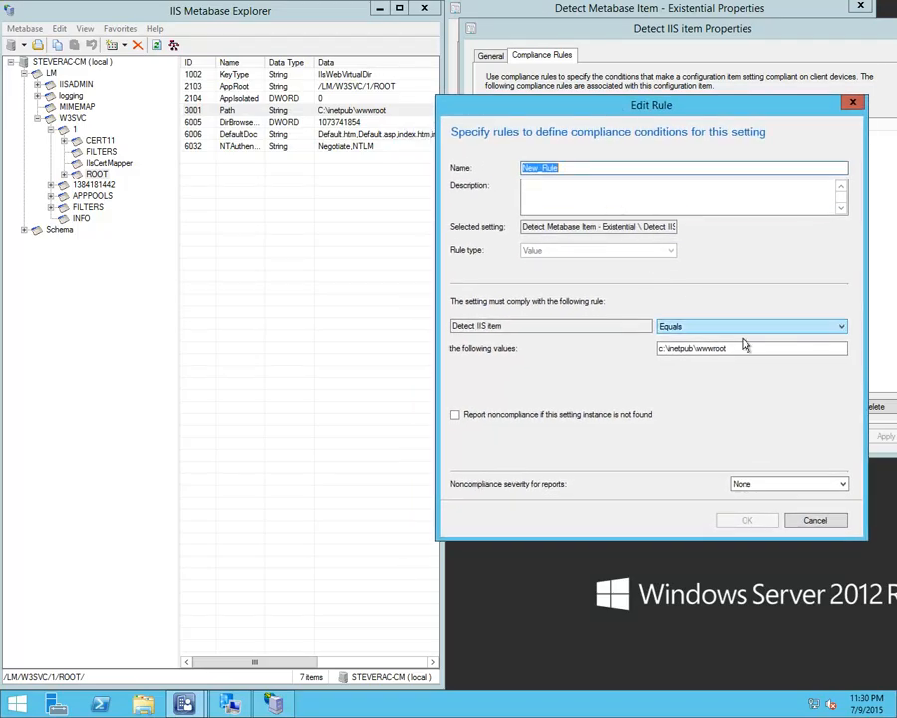
left_click(813, 521)
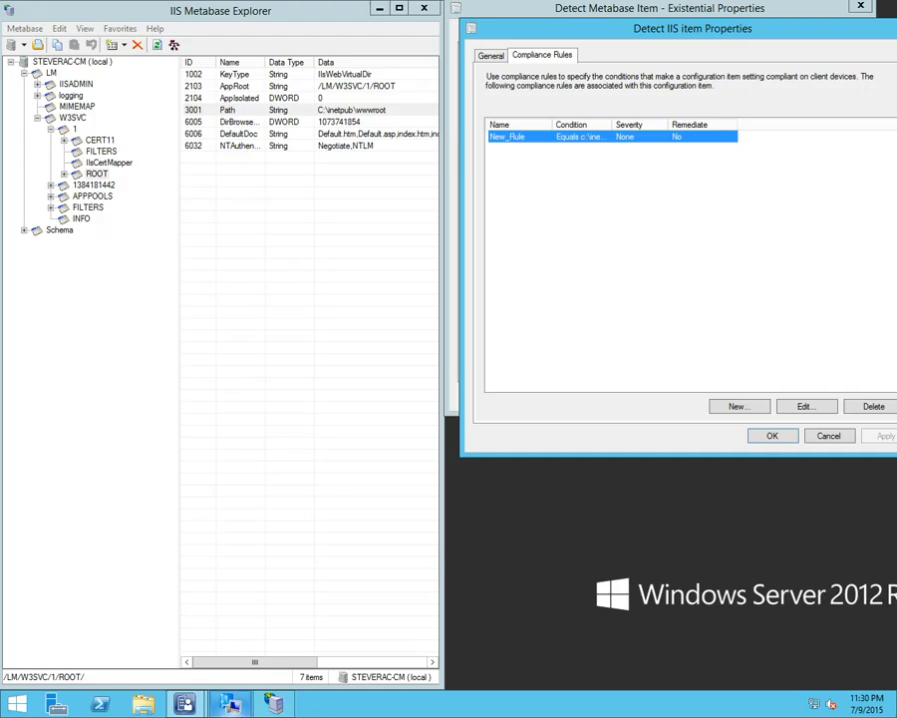
Evaluate the Metabase baseline in the Configuration Manager client properties and move that window clear of the metabase values
mouse_move(249, 706)
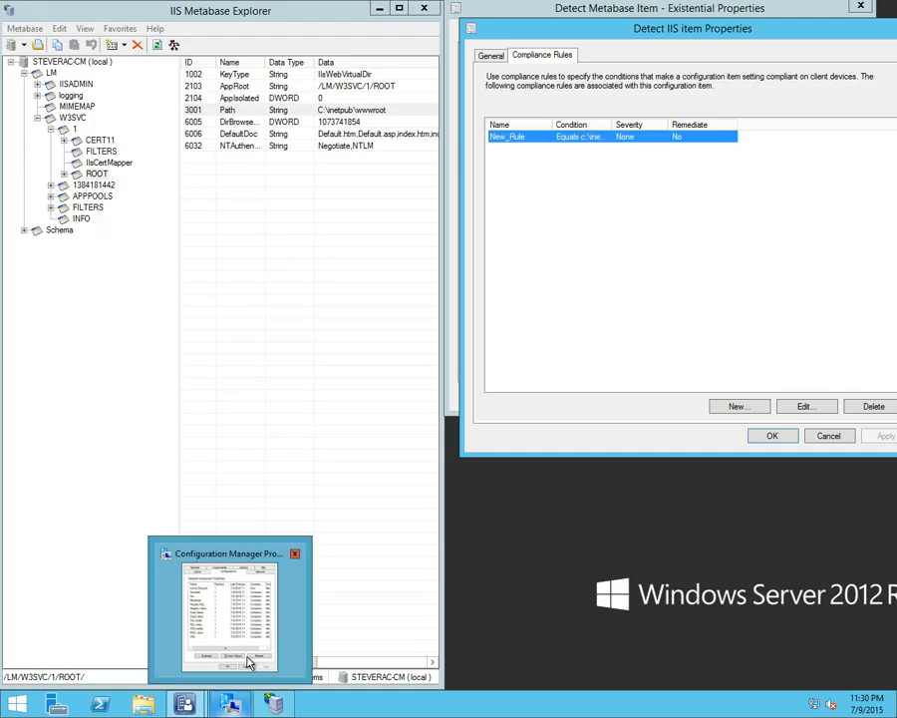
left_click(244, 658)
left_click(159, 241)
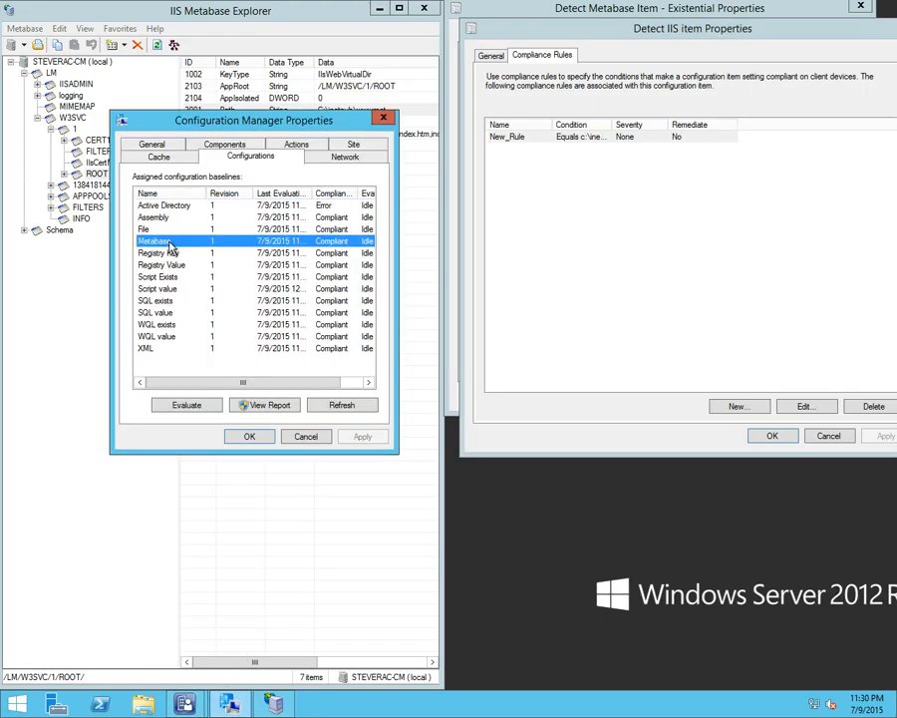
left_click(202, 408)
left_click_drag(294, 124, 336, 208)
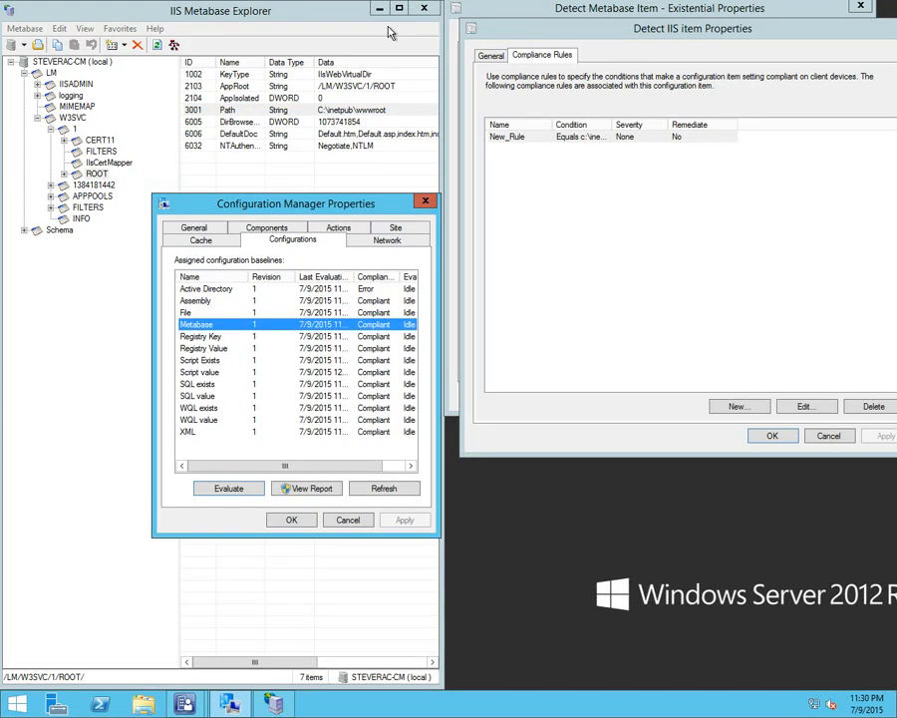
Close Metabase Explorer and the Detect Metabase Item properties without saving, and return to the Configuration Manager console
left_click(424, 8)
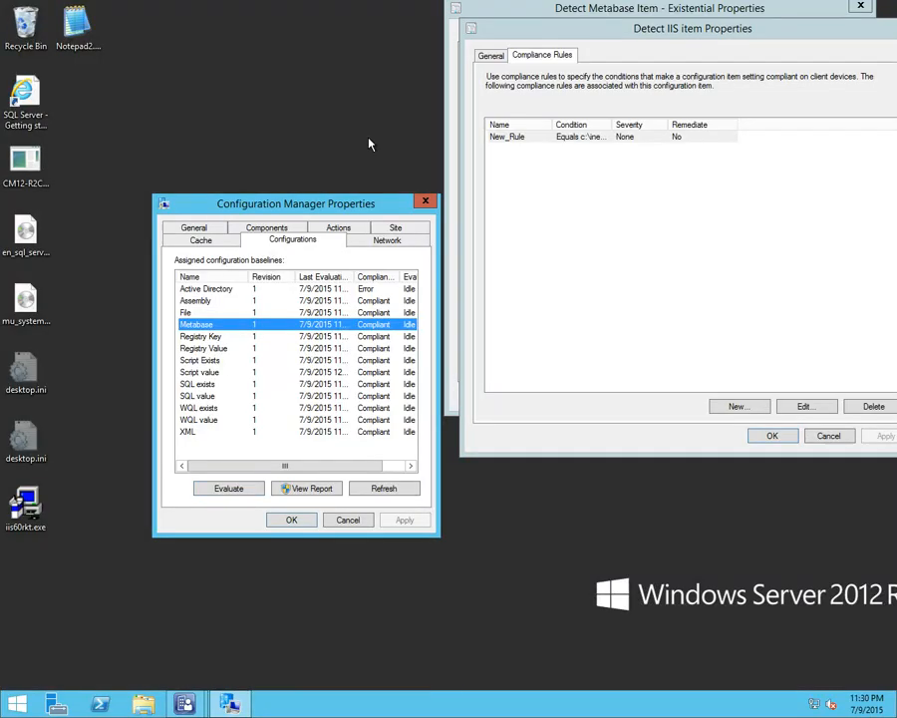
left_click(823, 436)
left_click(775, 395)
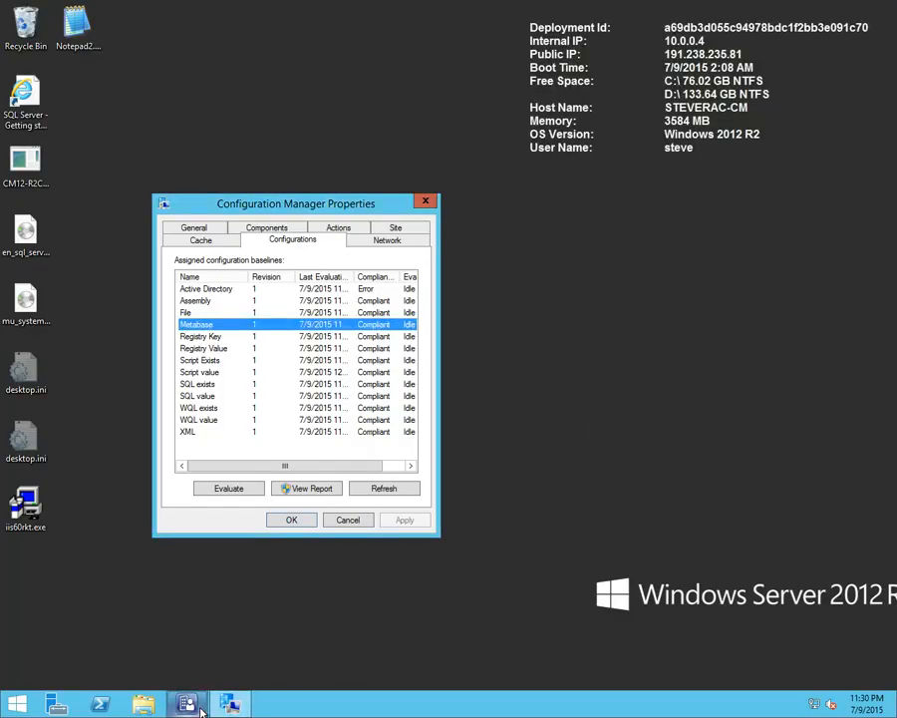
mouse_move(189, 702)
left_click(194, 657)
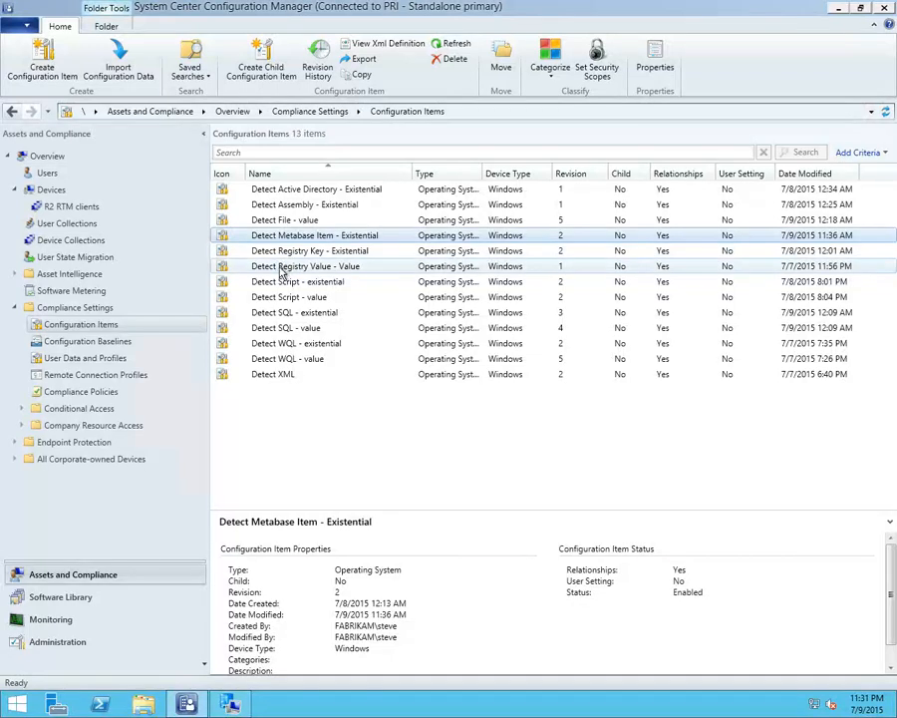
Examine the available hives and the key name of the Detect Key setting in Detect Registry Key - Existential
left_click(355, 257)
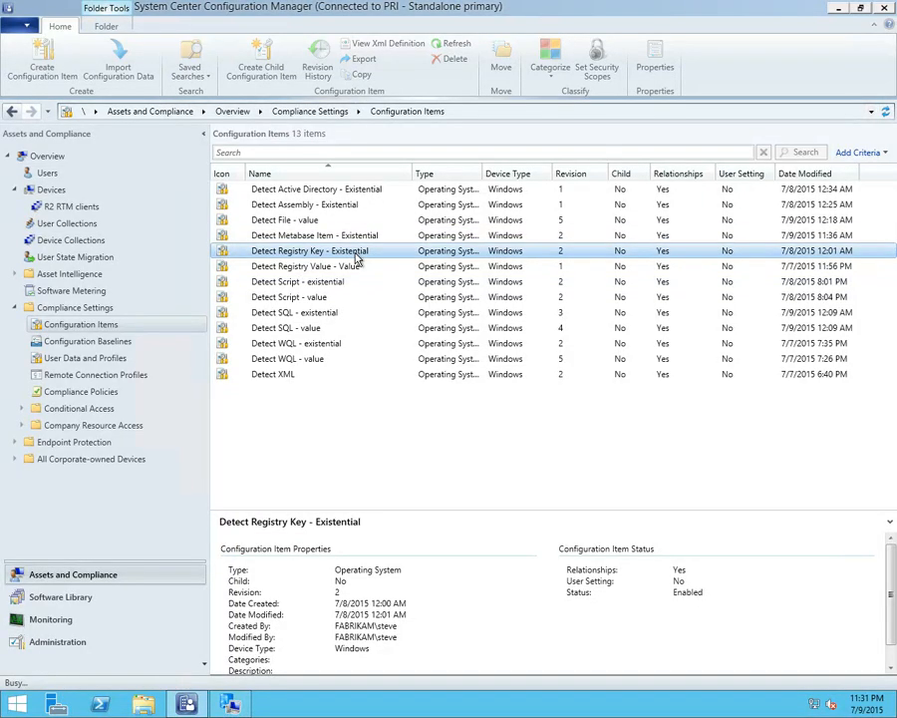
double_click(355, 257)
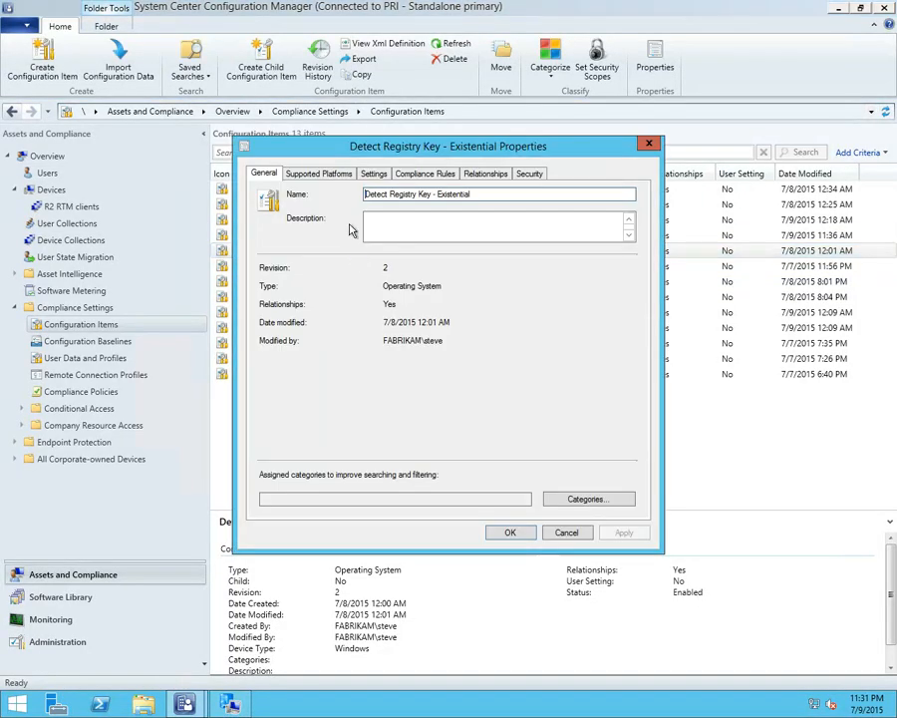
left_click(371, 176)
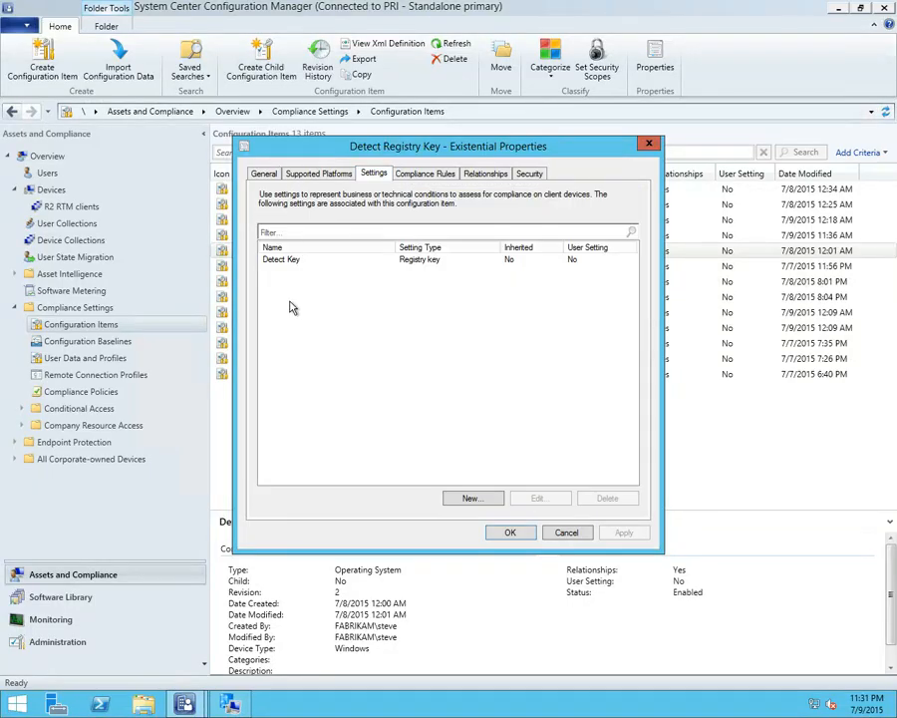
left_click(290, 263)
double_click(291, 263)
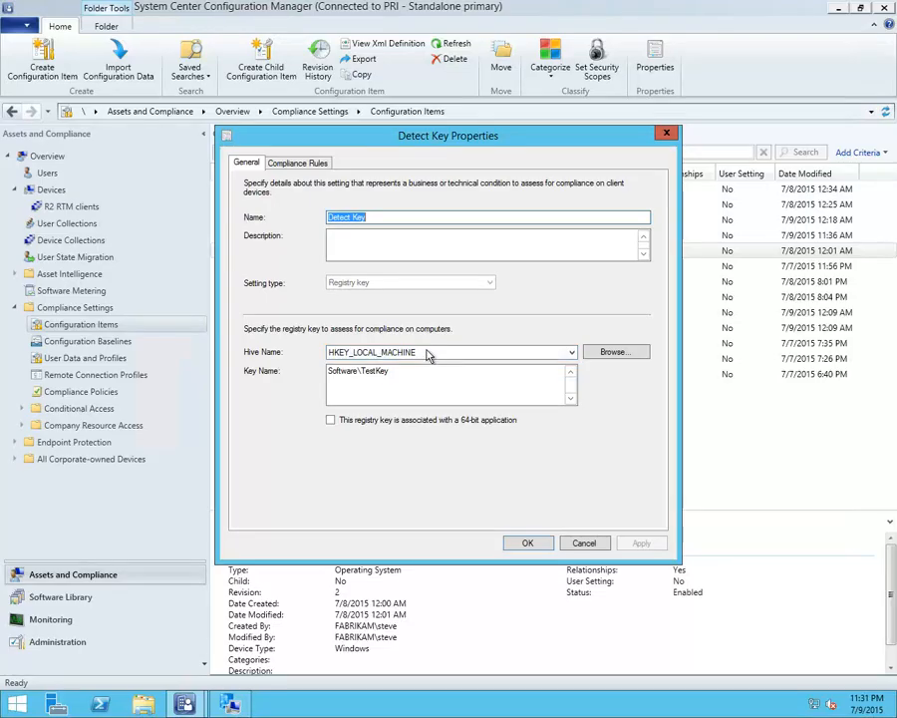
left_click(426, 352)
left_click(422, 352)
left_click(421, 352)
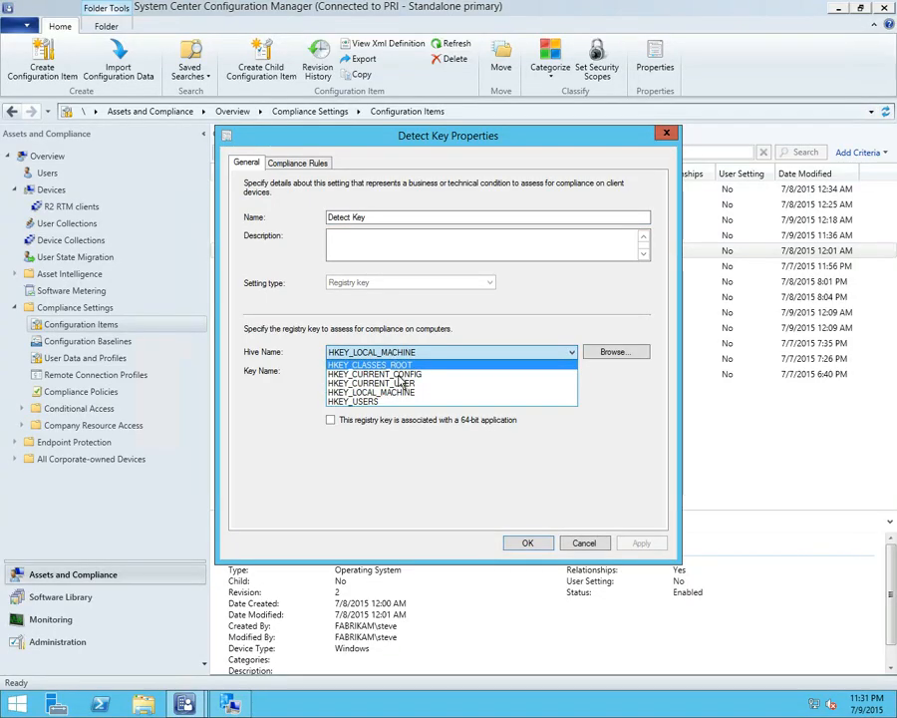
left_click(560, 395)
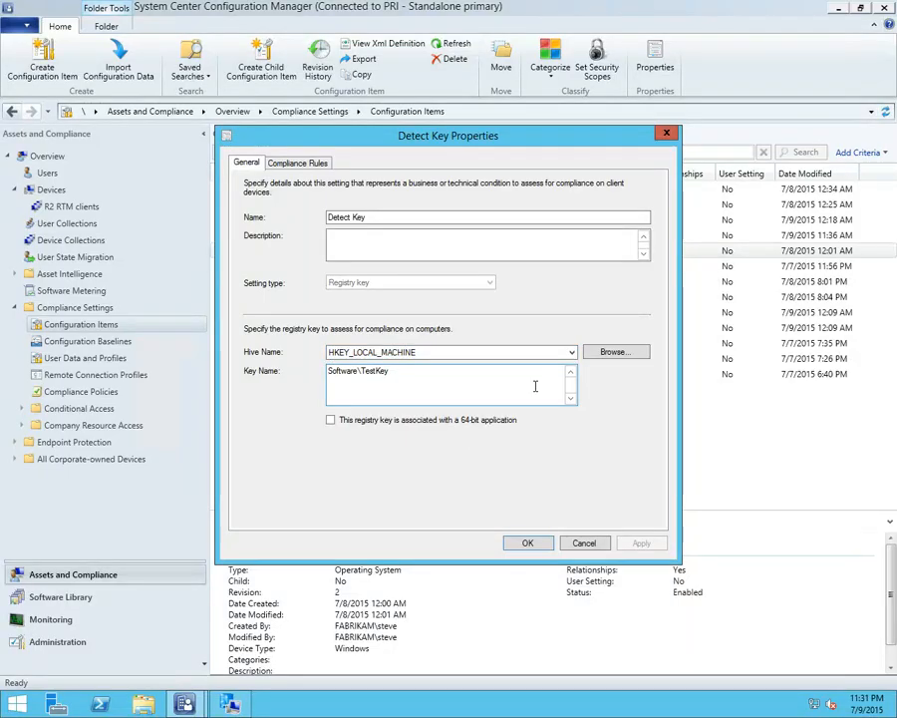
left_click_drag(422, 379, 310, 378)
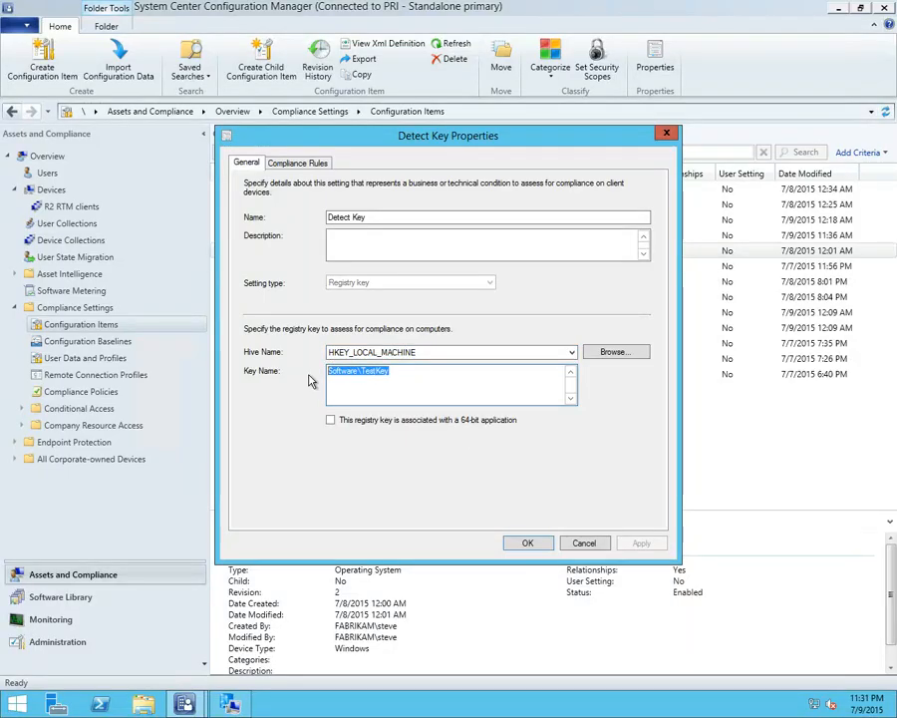
Review the condition of Detect Key's existing New_Rule compliance rule and close it without changes
left_click(310, 167)
left_click(319, 246)
double_click(319, 246)
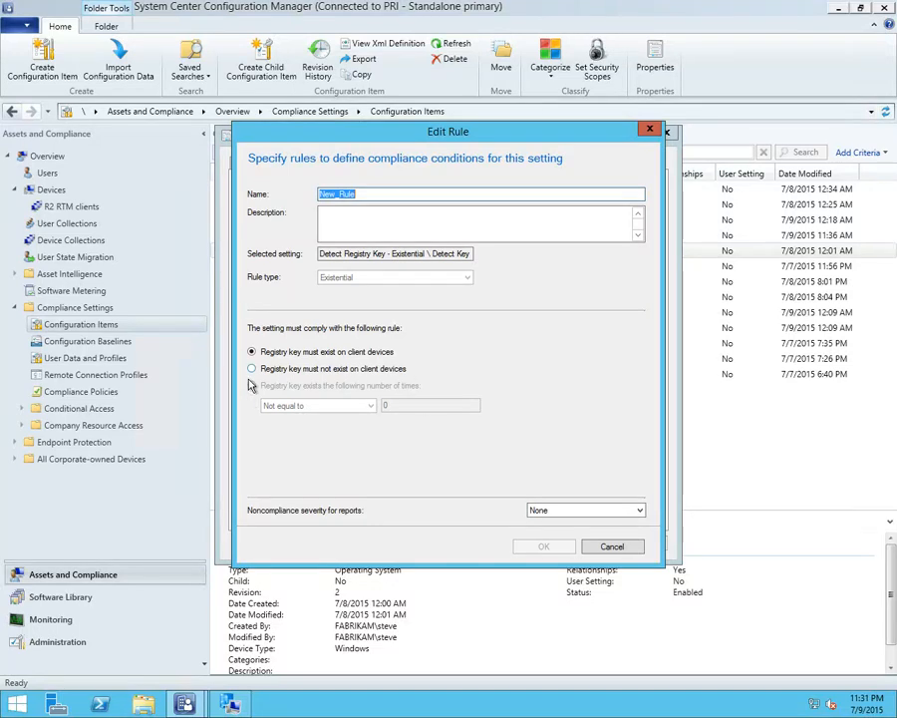
left_click(604, 545)
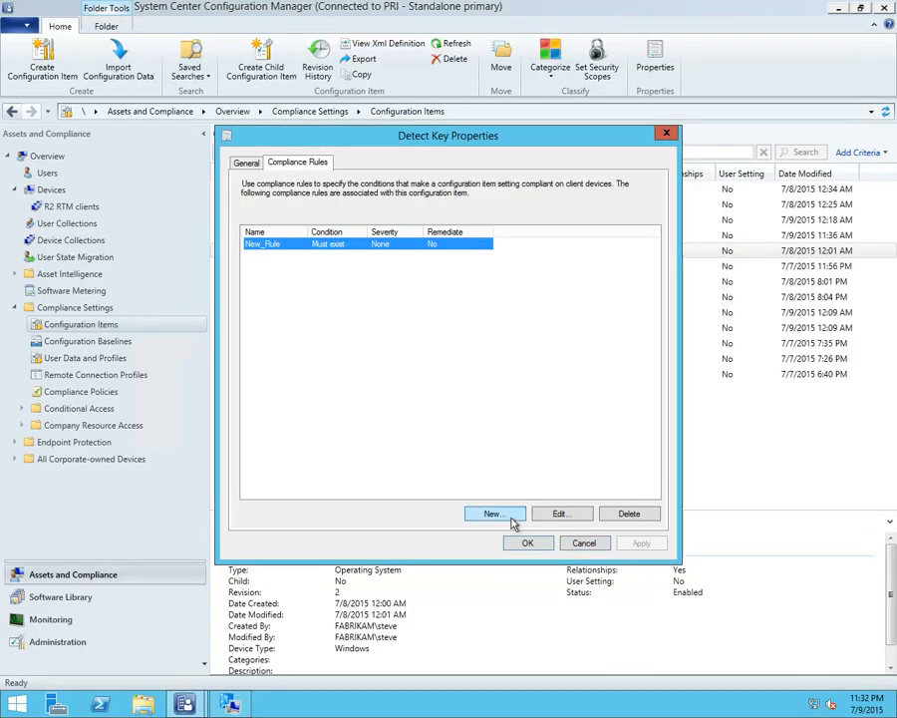
Examine the rule type and property choices for a new compliance rule on Detect Key, then cancel out of the configuration item
left_click(510, 519)
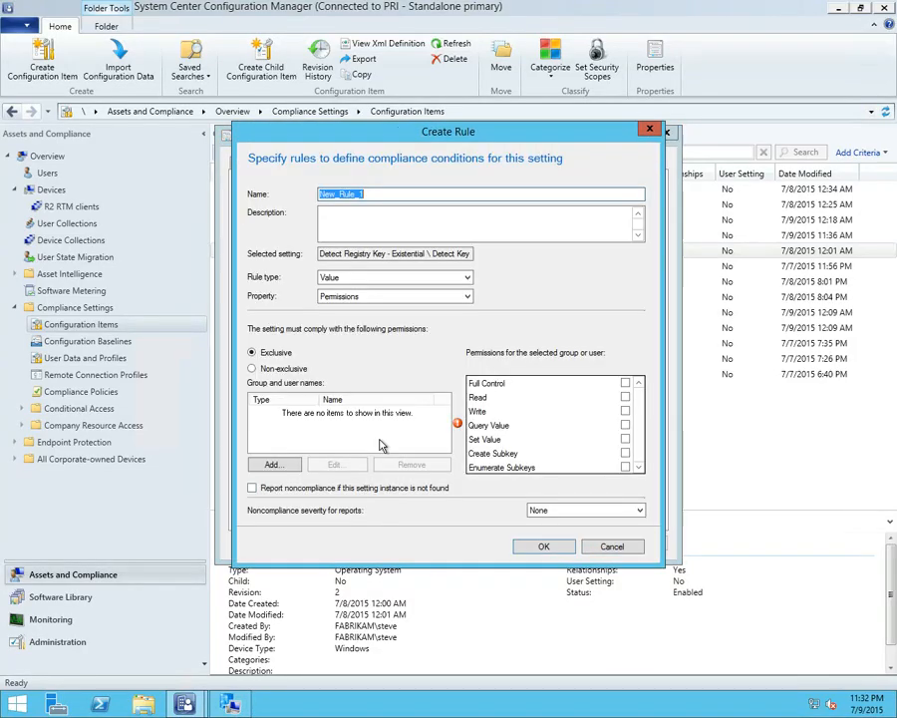
left_click(351, 281)
left_click(351, 280)
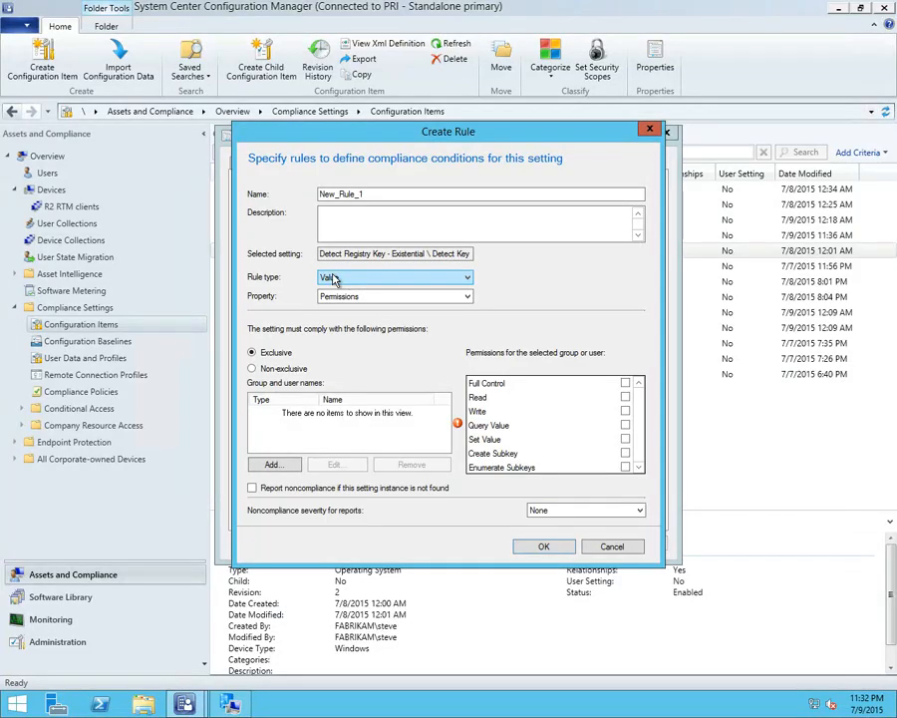
left_click(335, 297)
left_click(338, 310)
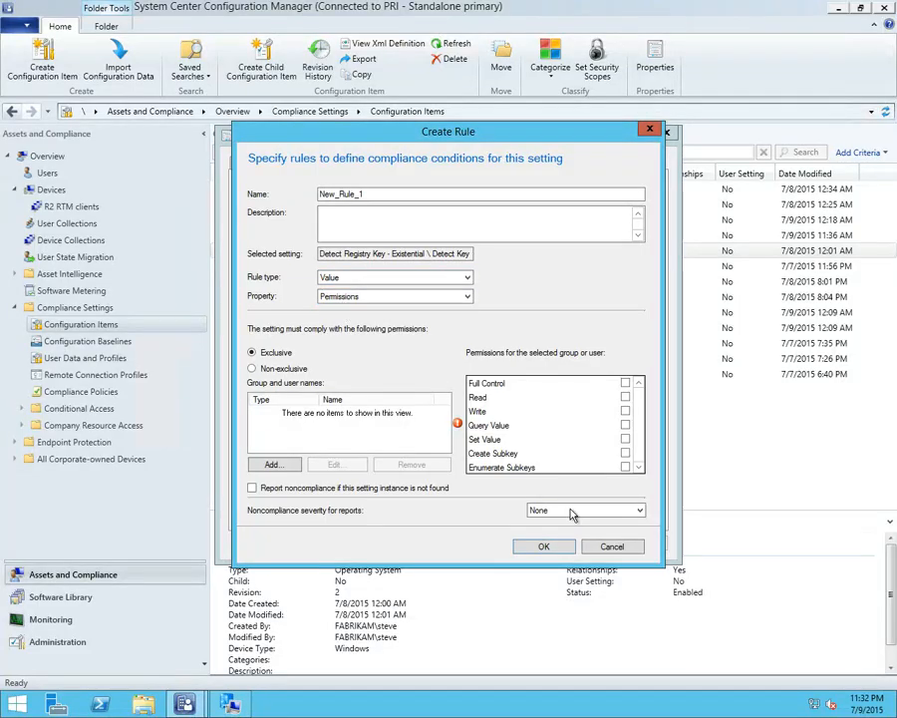
left_click(613, 549)
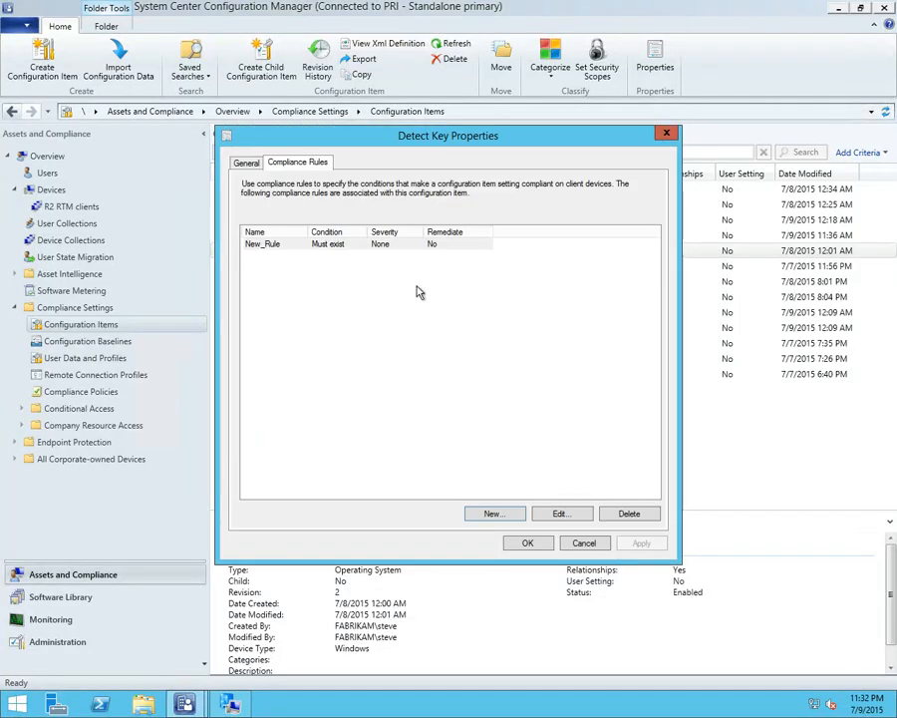
left_click(586, 543)
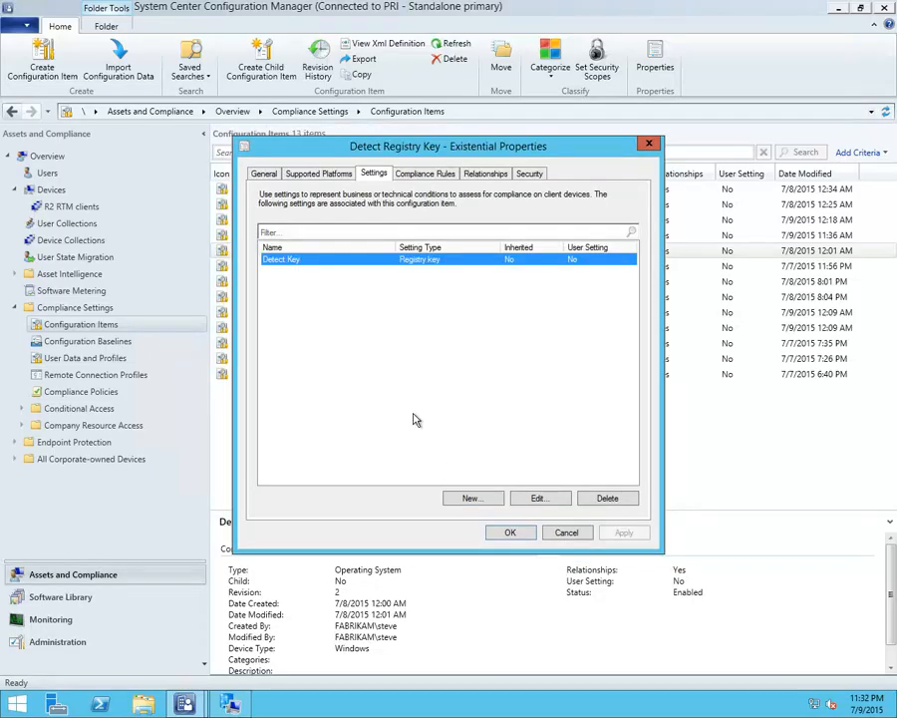
left_click(566, 531)
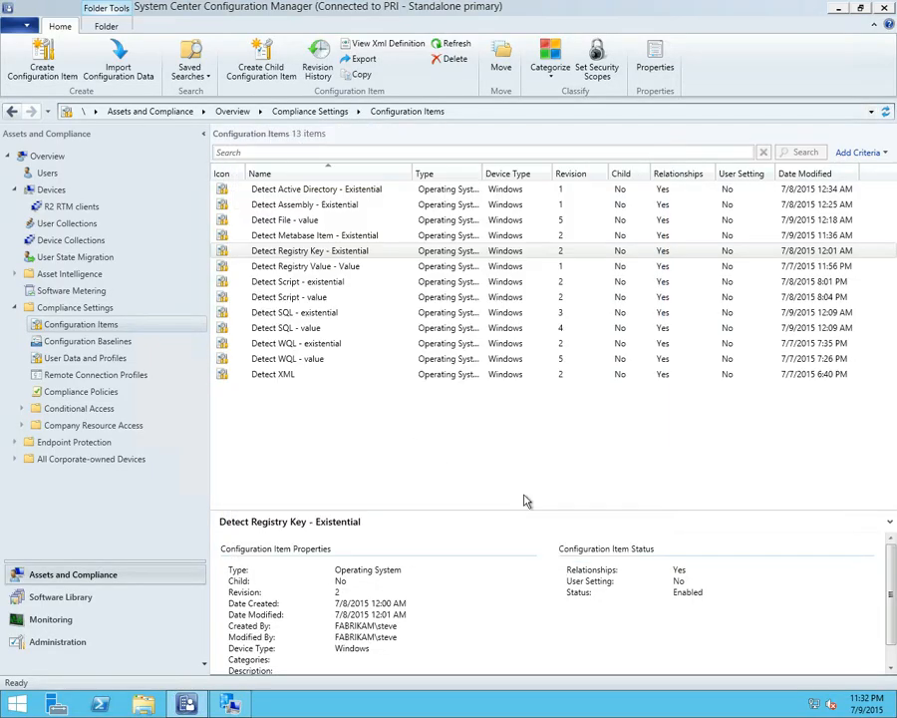
Examine the registry key and value name of the Detect Registry Value setting in Detect Registry Value - Value
left_click(344, 271)
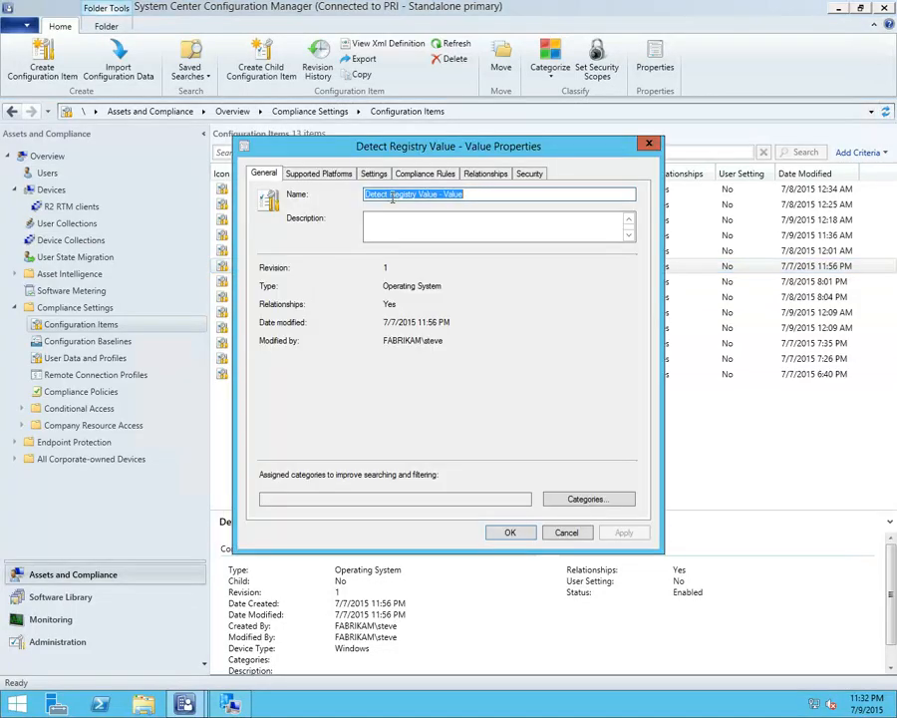
left_click(374, 173)
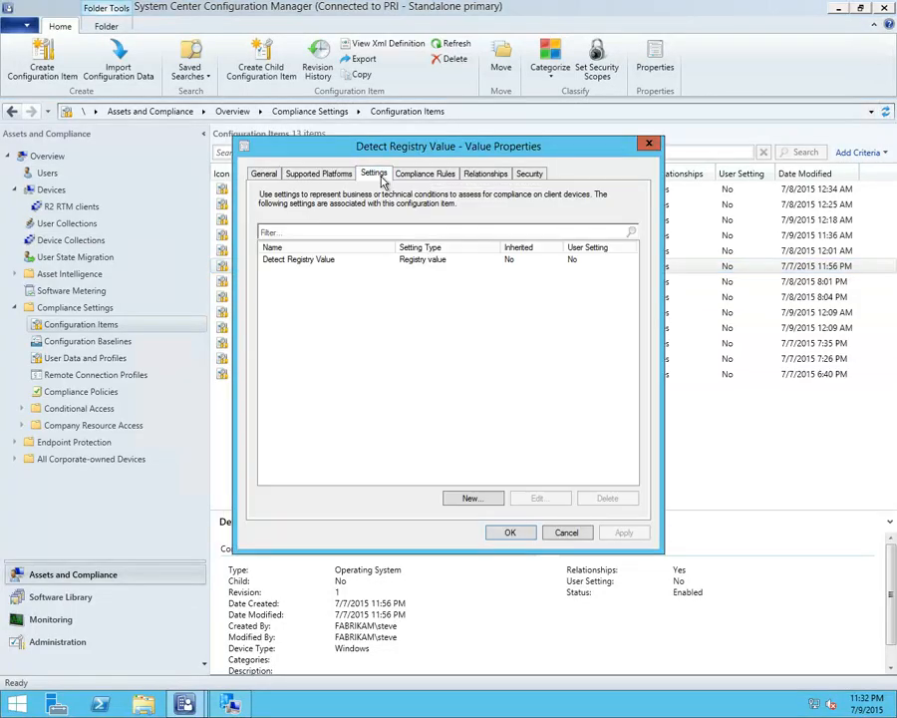
double_click(346, 260)
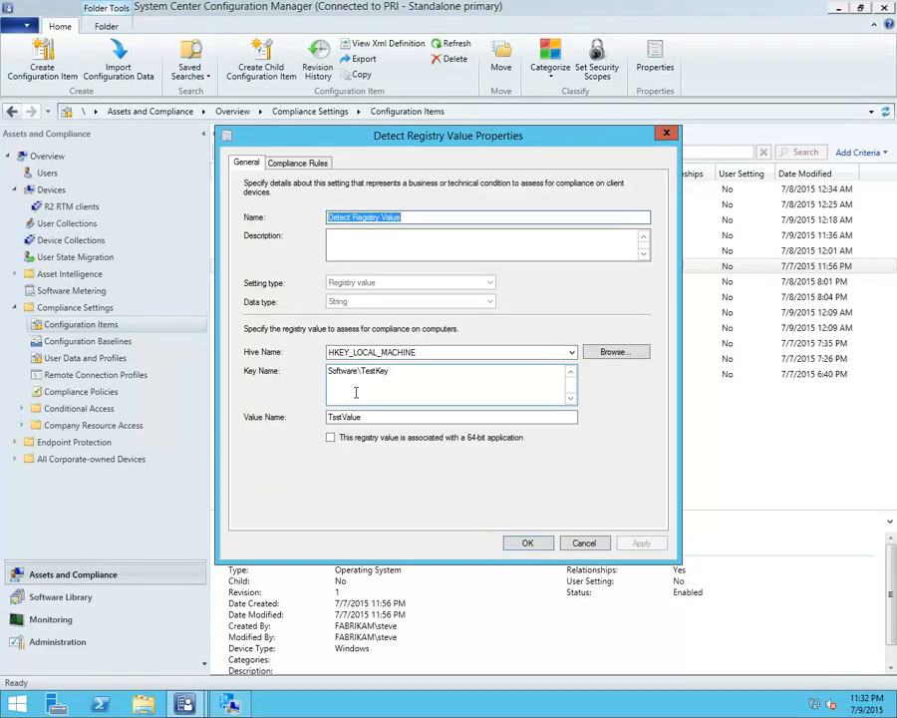
left_click_drag(367, 416, 261, 419)
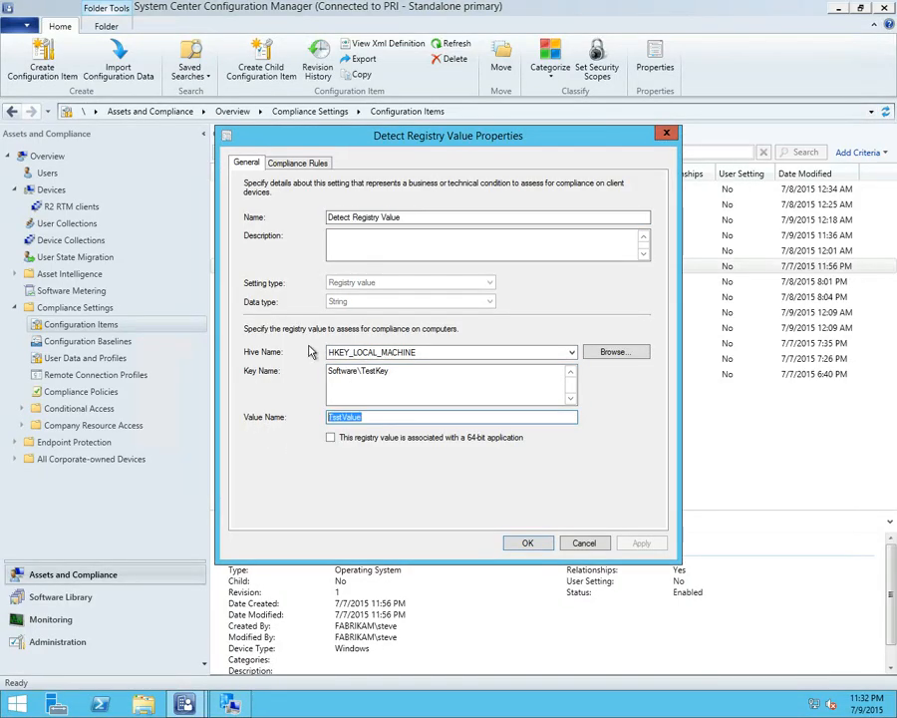
Review the condition of Detect Registry Value's existing New_Rule compliance rule and close it without changes
left_click(303, 164)
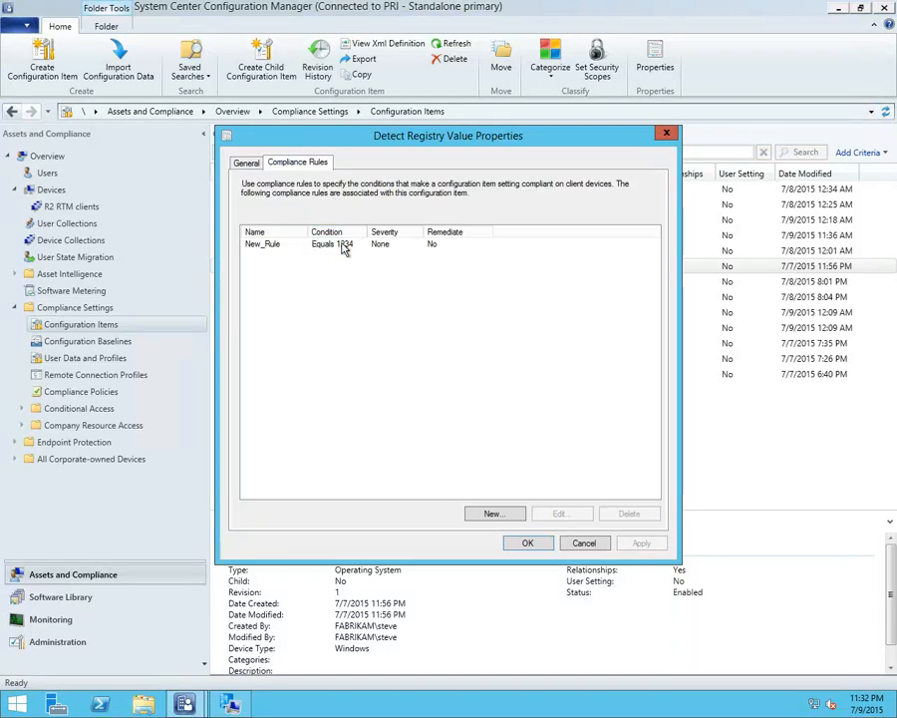
double_click(344, 245)
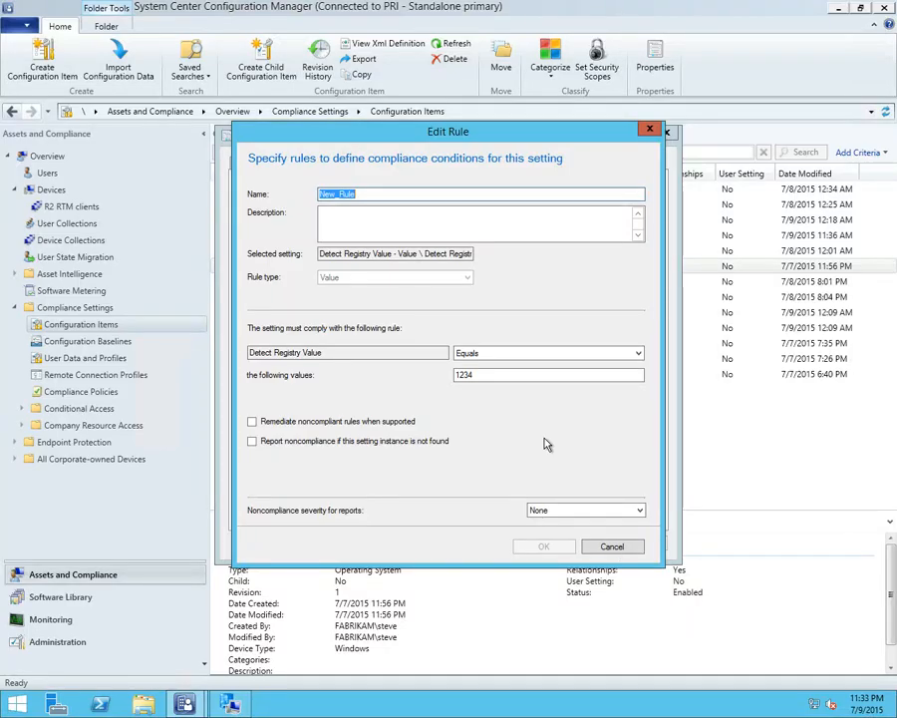
left_click(625, 545)
Examine the Existential and Value rule types and comparison operators for a new rule on Detect Registry Value, then cancel out of the item
left_click(494, 513)
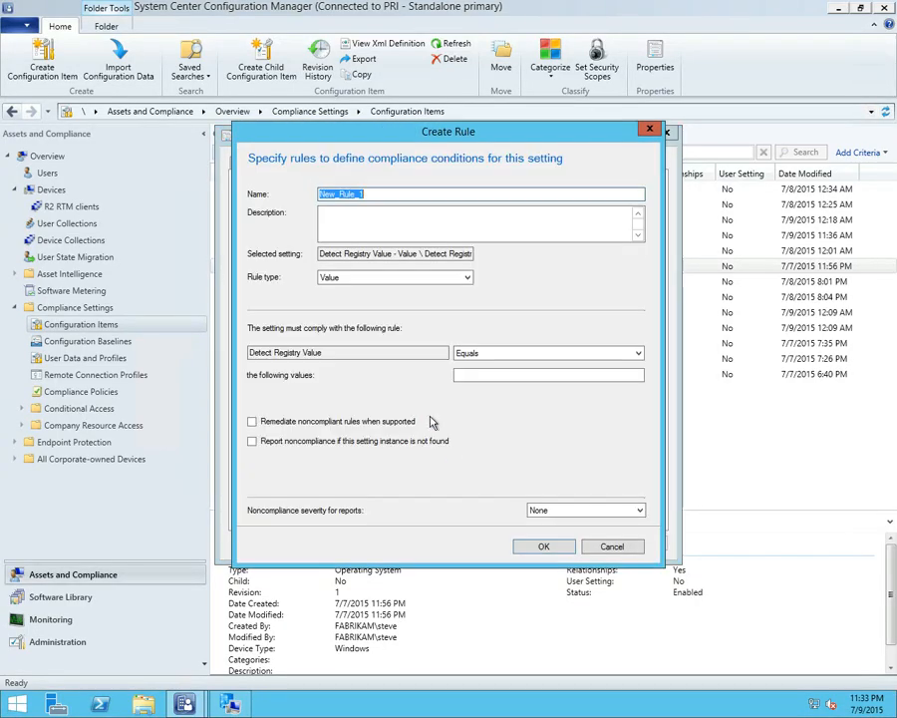
left_click(354, 278)
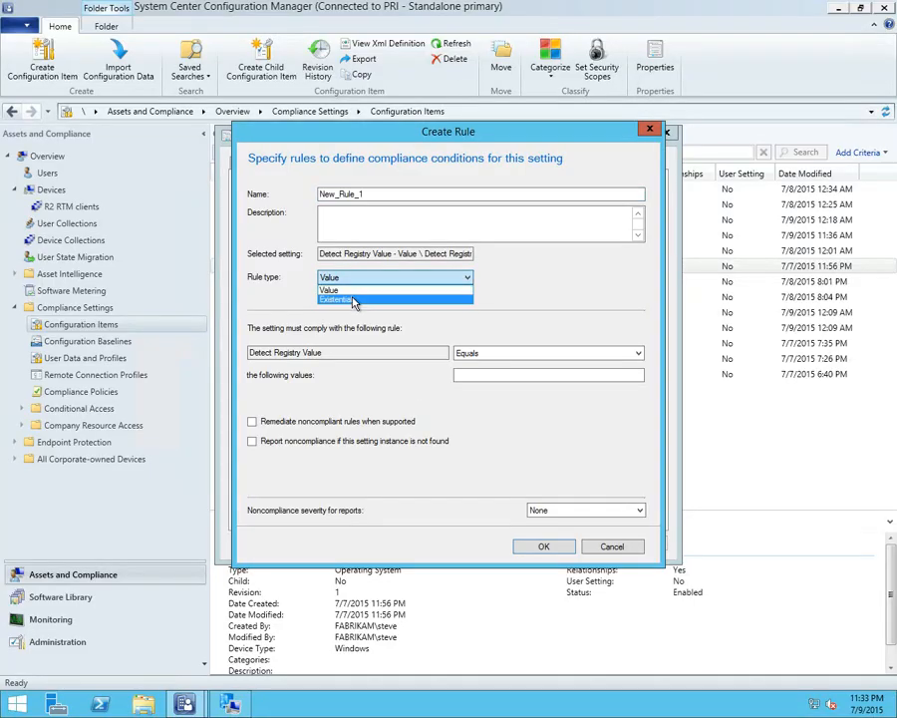
left_click(352, 299)
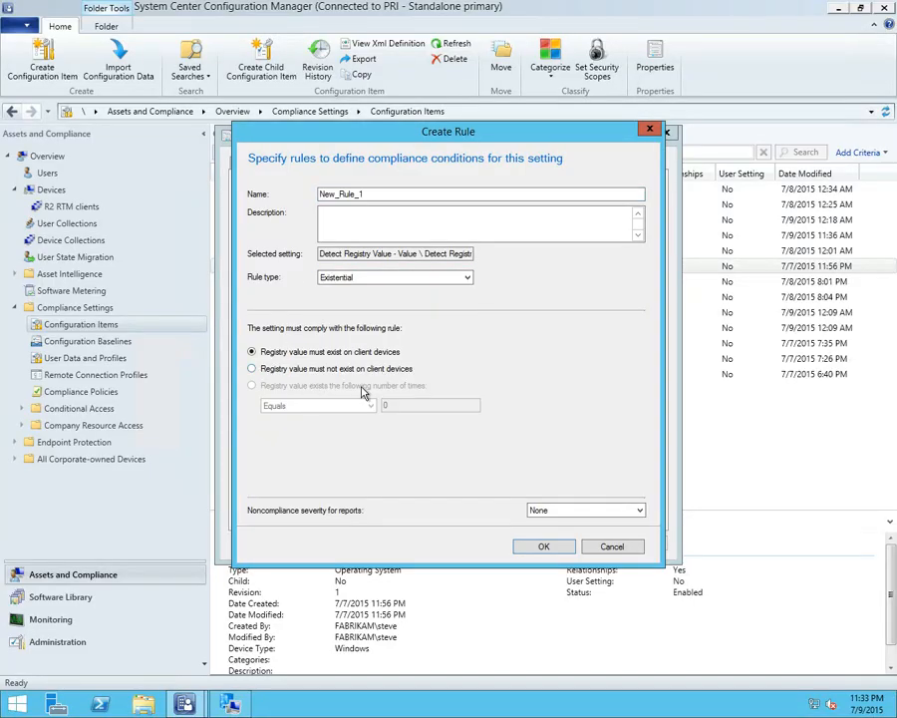
left_click(365, 279)
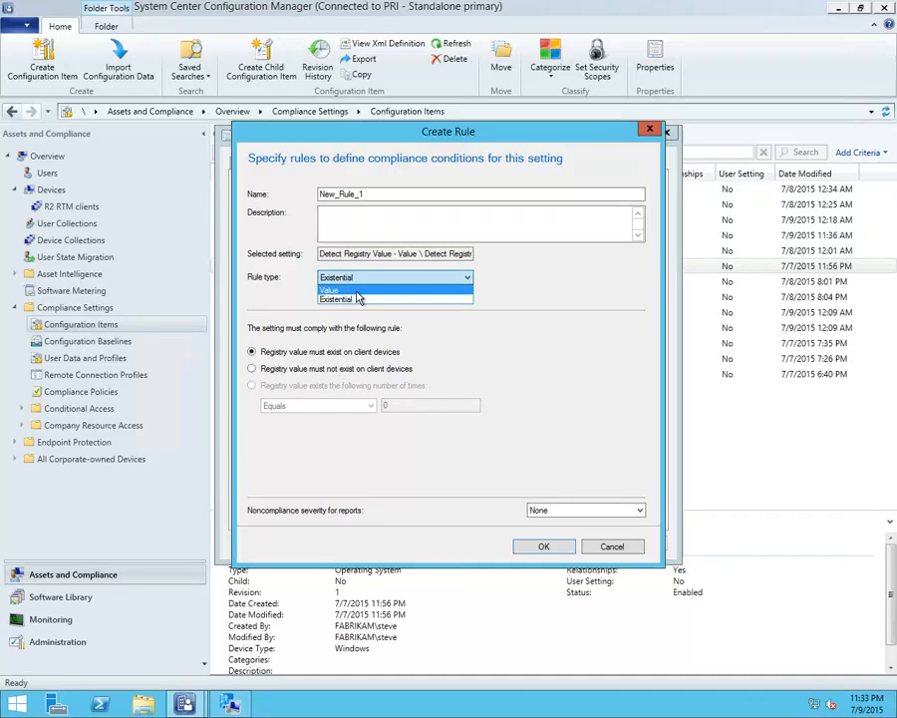
left_click(360, 291)
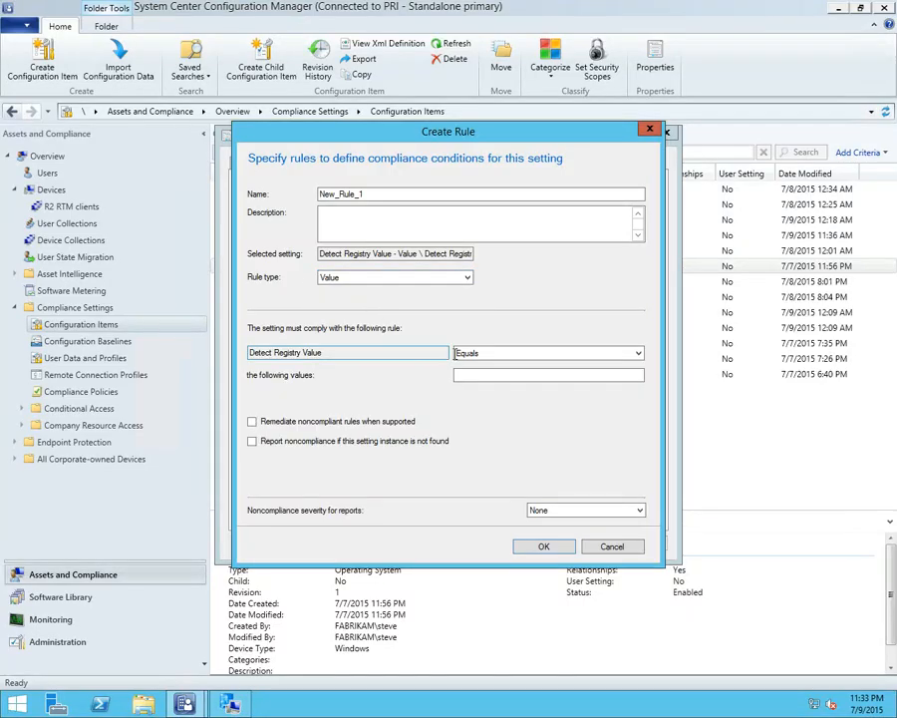
left_click(474, 359)
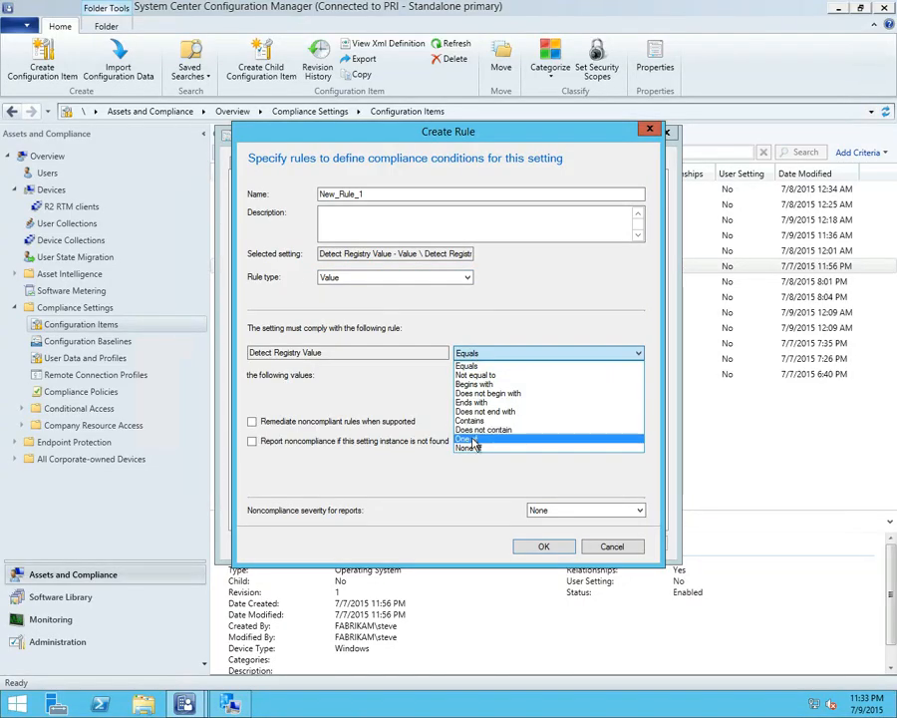
left_click(437, 370)
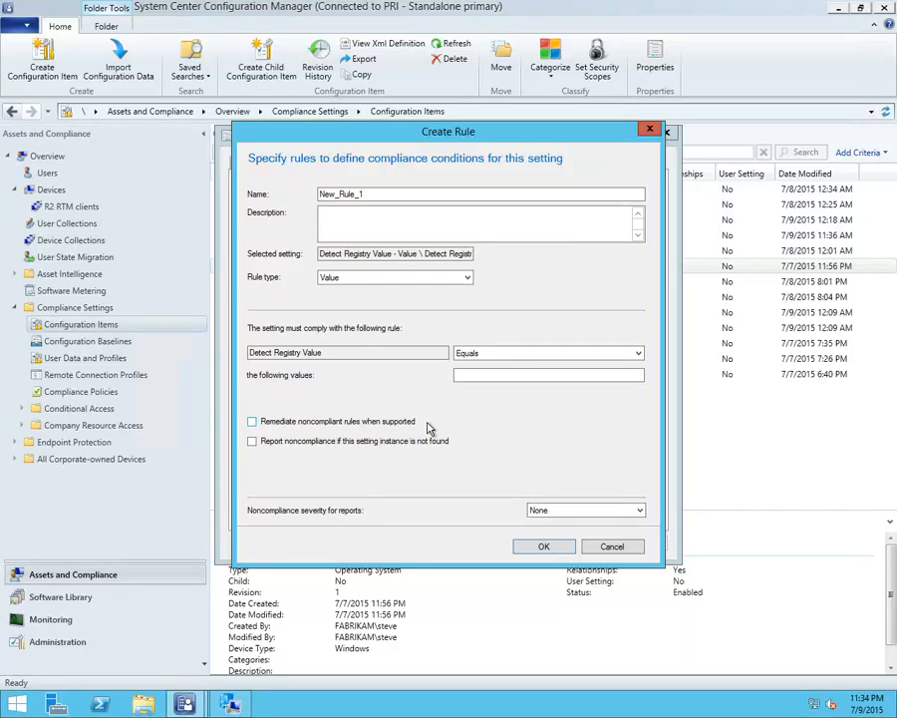
left_click(594, 552)
left_click(587, 546)
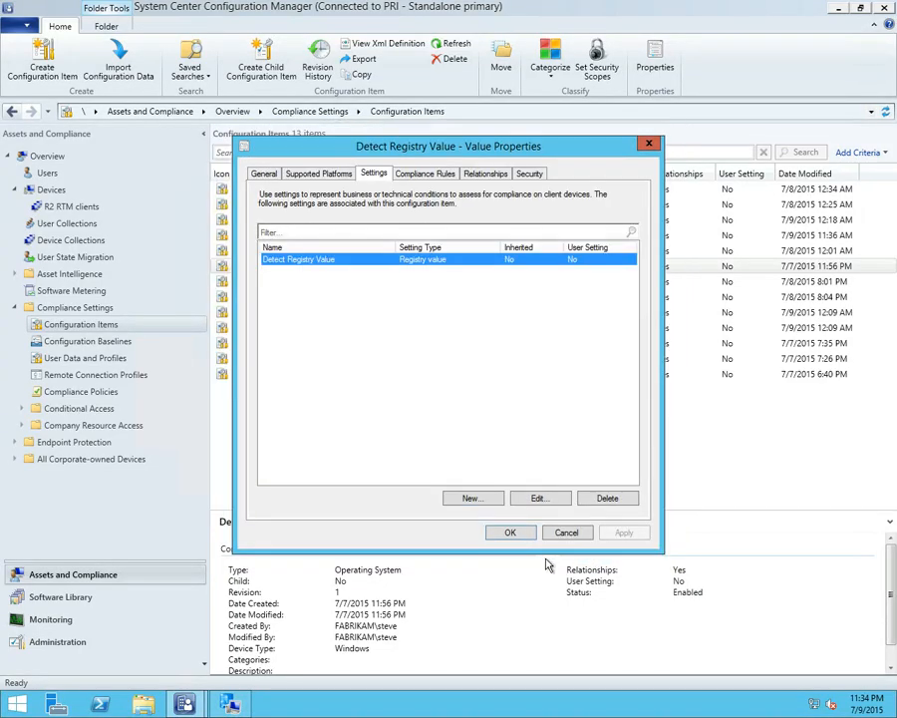
left_click(566, 533)
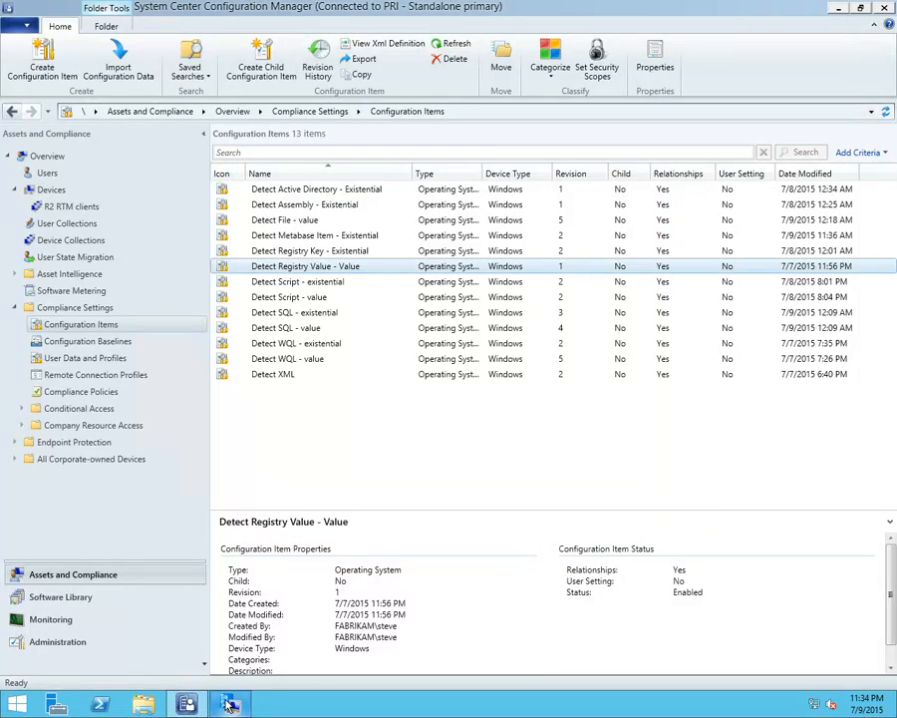
Evaluate the Registry Key baseline in the Configuration Manager client properties
key("alt+Tab")
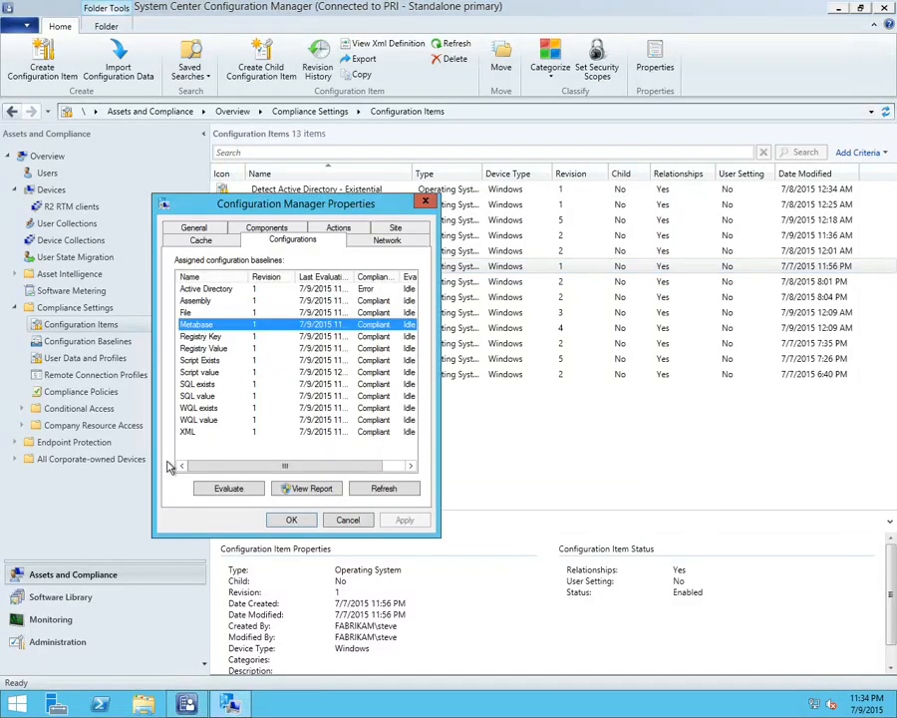
left_click(204, 337)
left_click(240, 490)
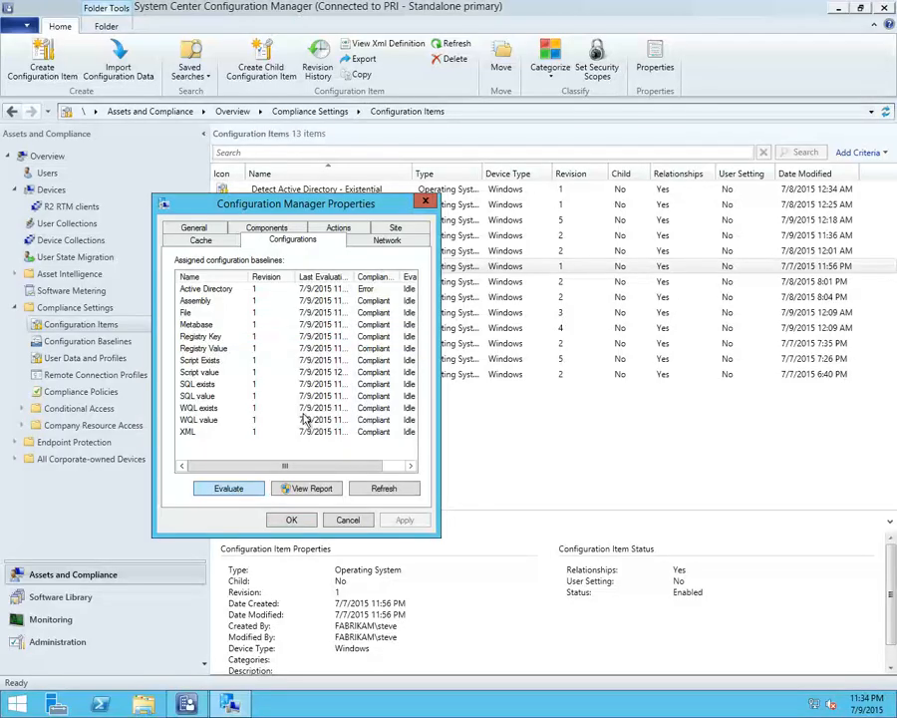
Evaluate the Registry Value baseline in the Configuration Manager client properties and select the SQL exists baseline
left_click(220, 348)
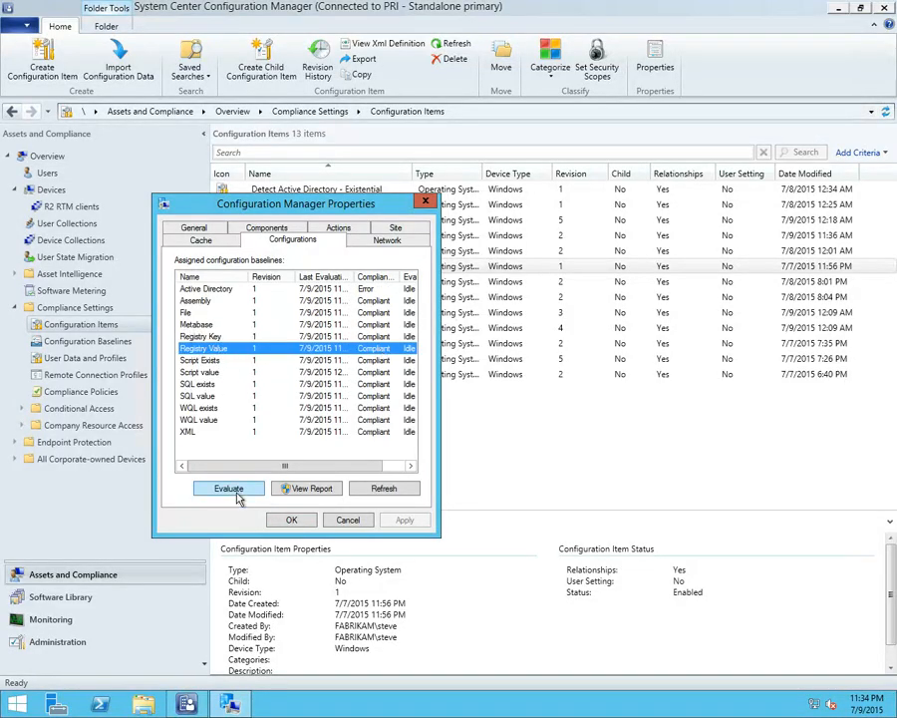
left_click(239, 488)
left_click(215, 385)
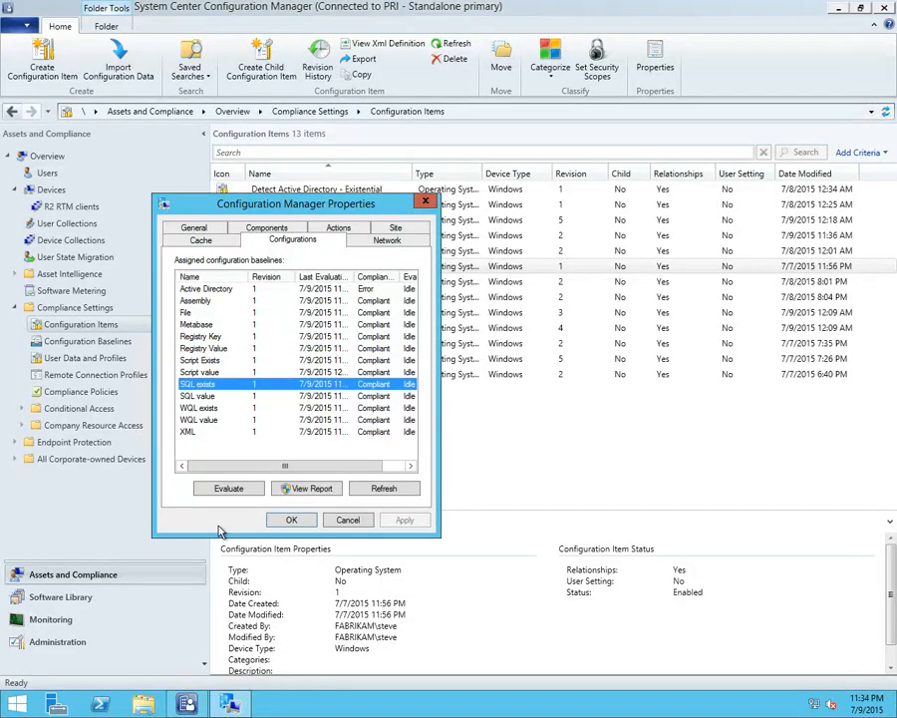
Look at the Detect SQL - existential and Detect SQL - value configuration items in the Configuration Manager console
left_click(508, 455)
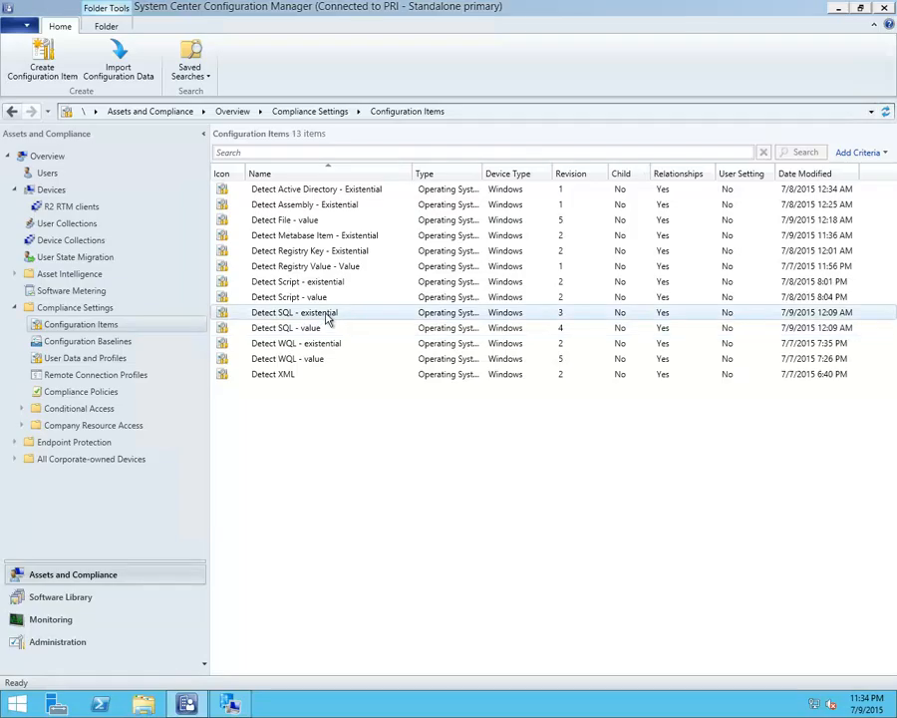
left_click(326, 315)
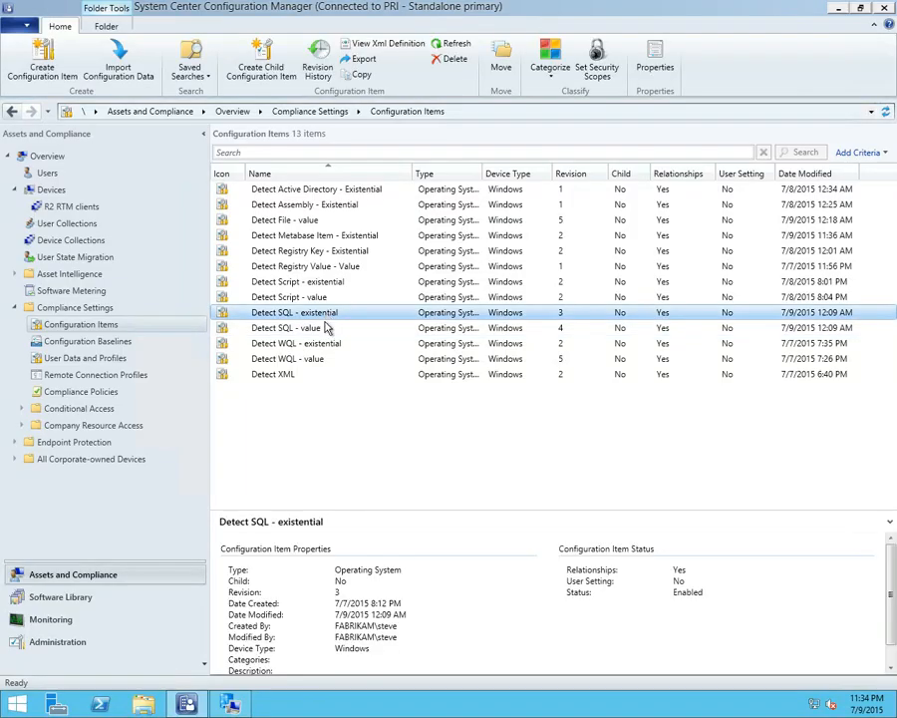
left_click(320, 332)
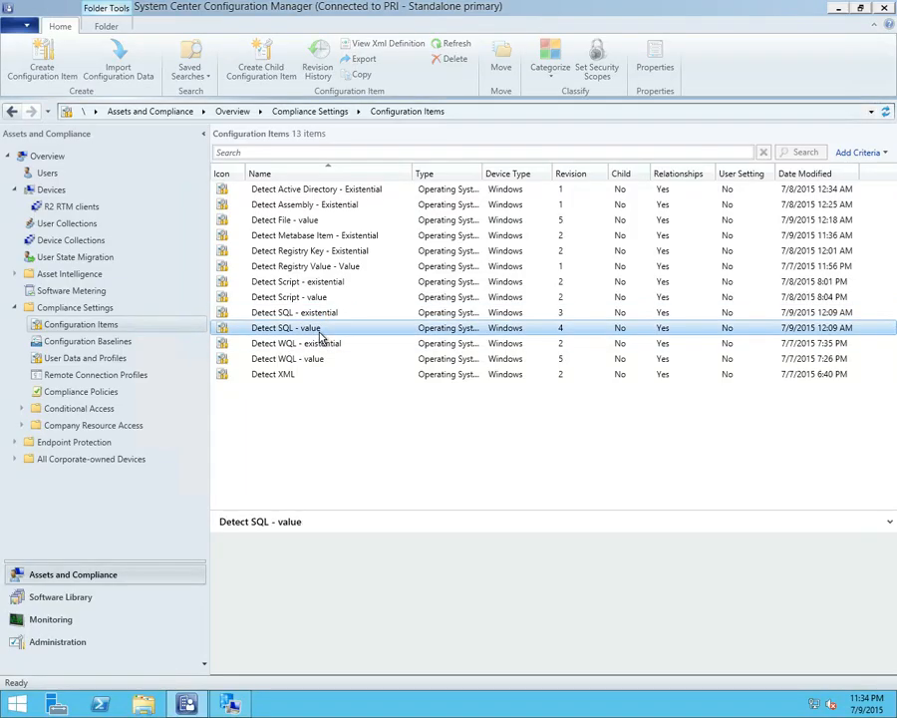
left_click(326, 314)
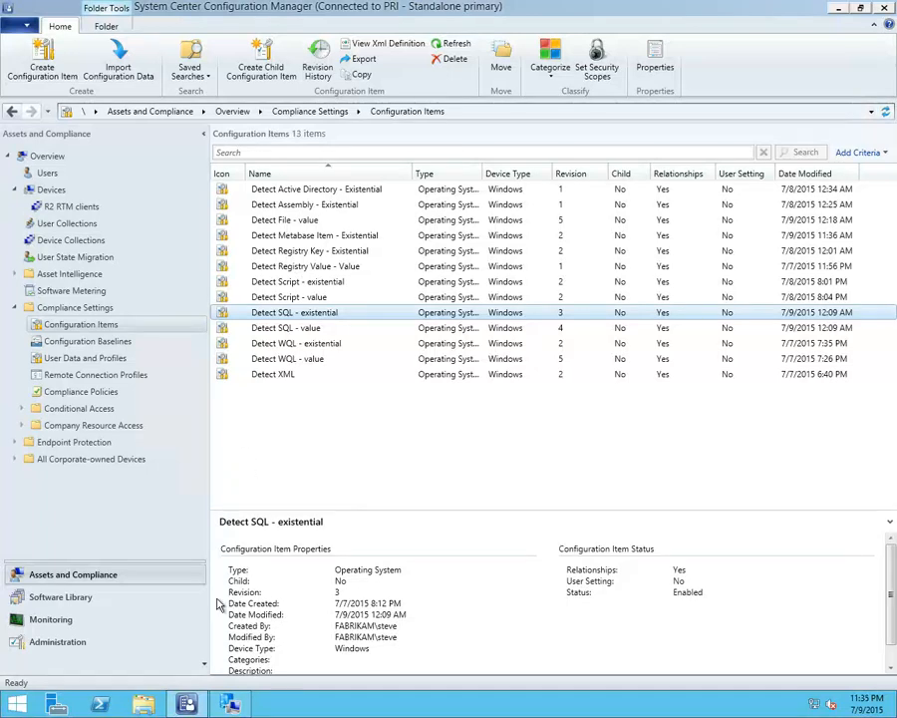
Launch SQL Server Management Studio
left_click(18, 701)
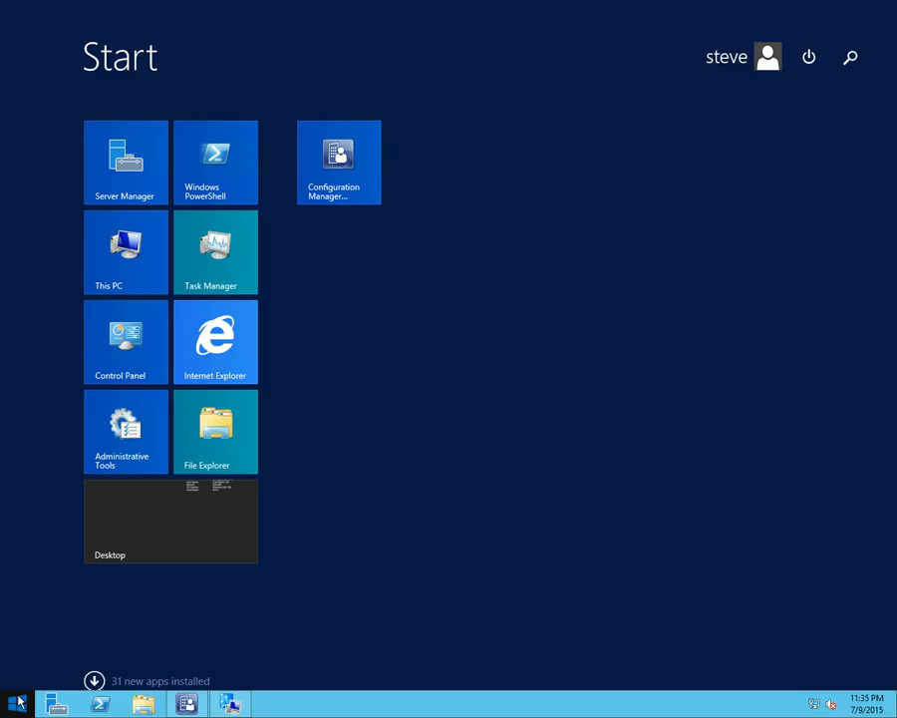
type("sql Server Management Studio")
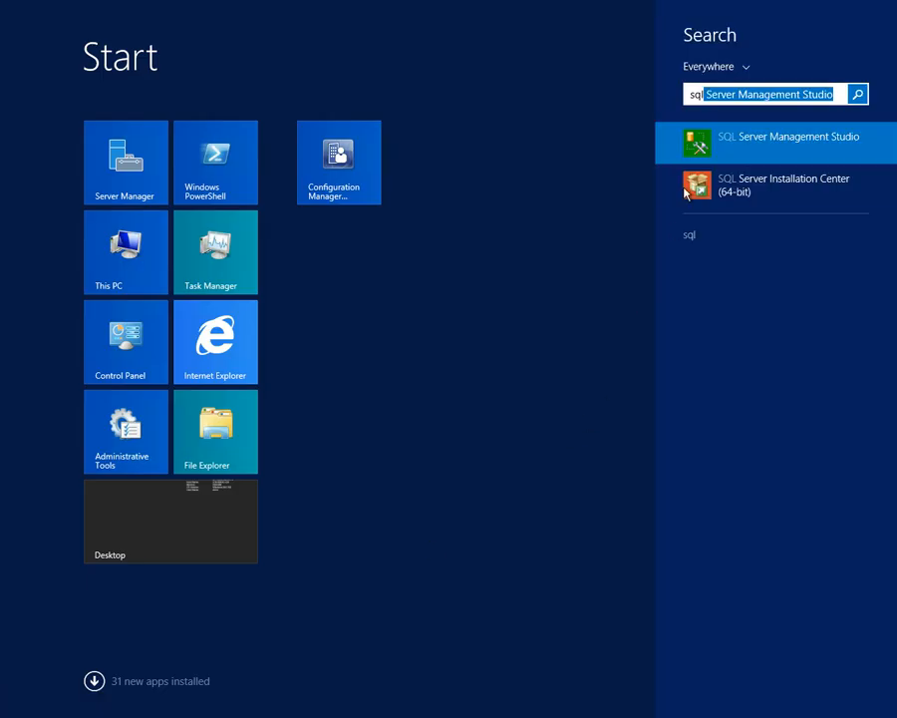
left_click(725, 139)
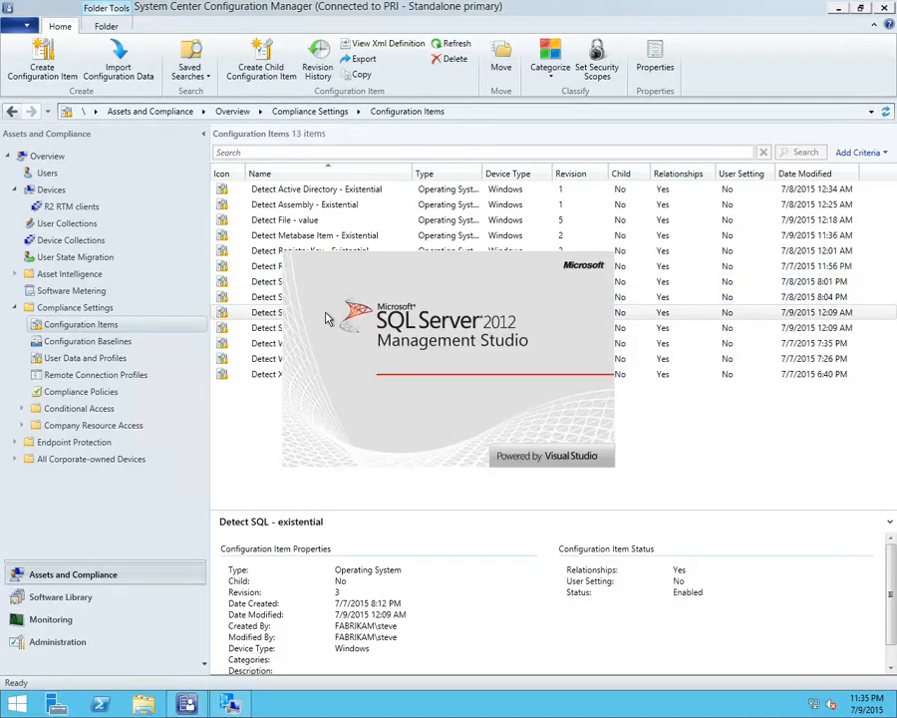
Examine the database of the Detect existence of SQL value setting in Detect SQL - existential and copy its Transact-SQL statement
left_click(256, 317)
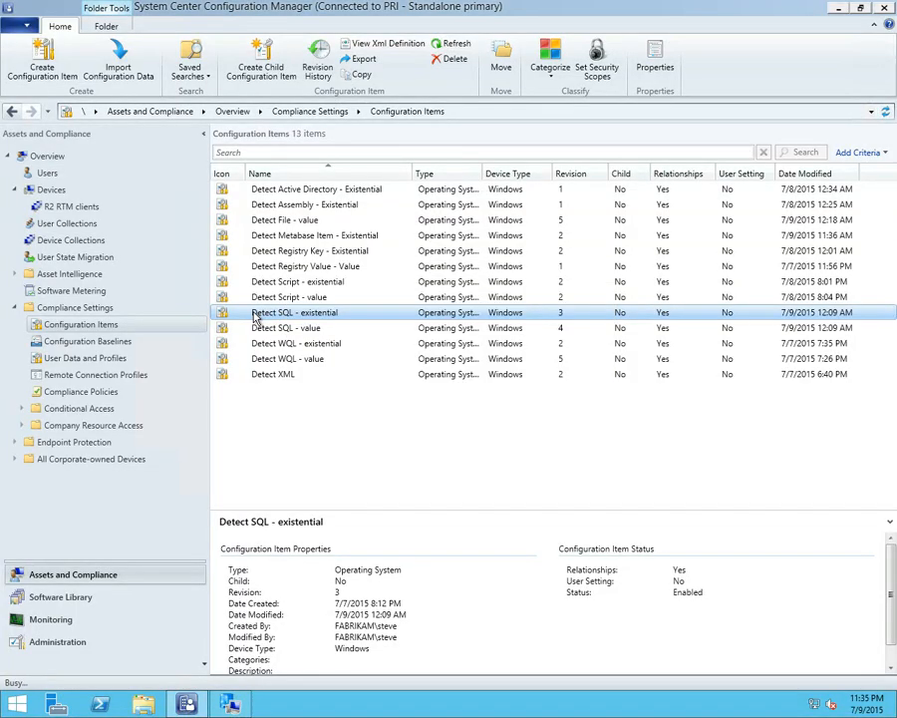
left_click(833, 9)
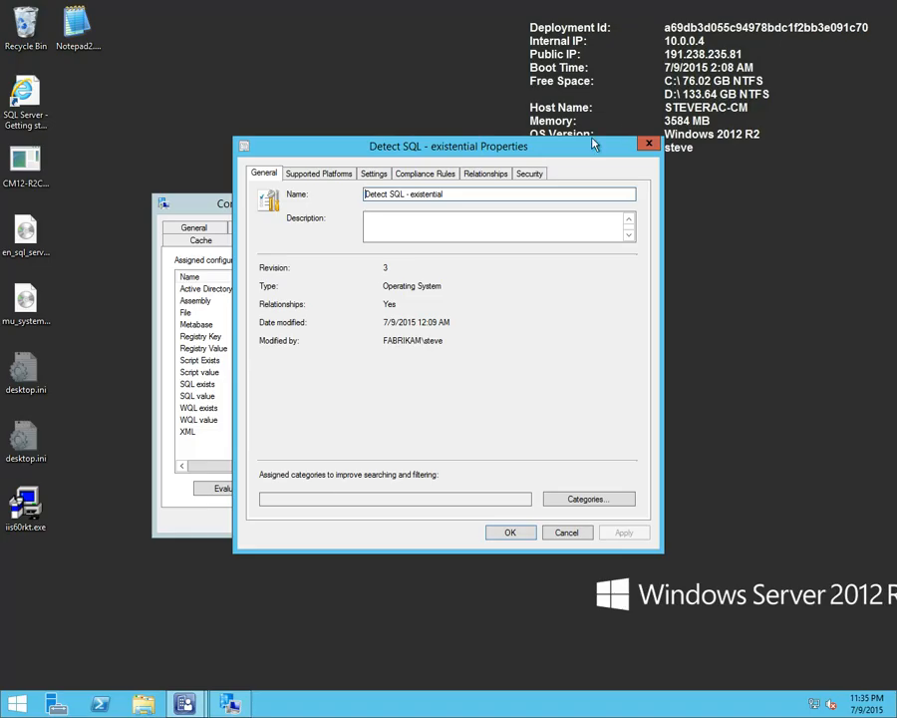
left_click(374, 174)
double_click(354, 260)
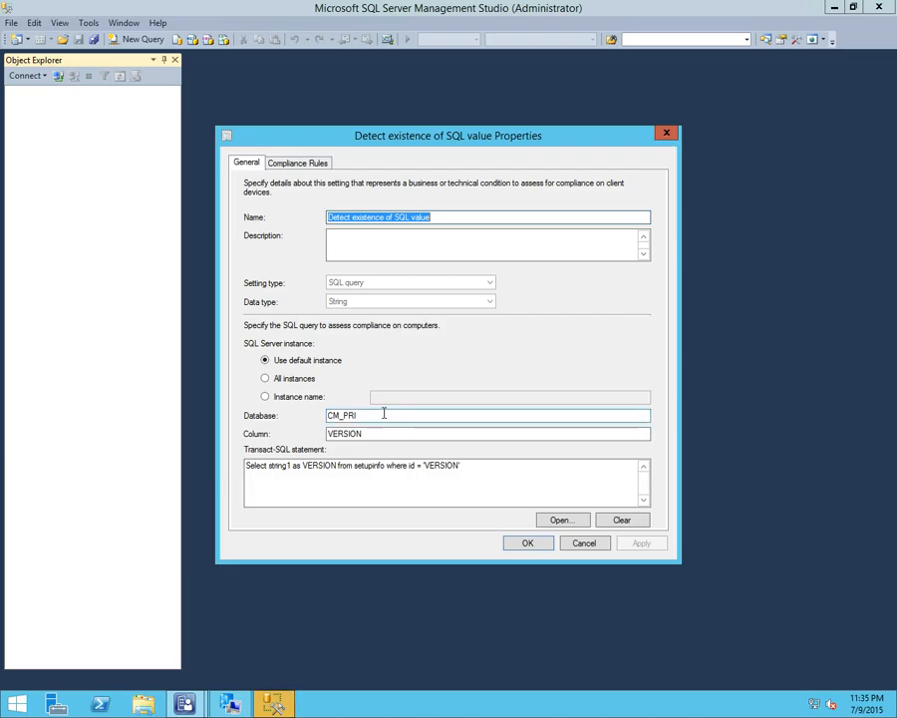
left_click_drag(396, 410, 315, 413)
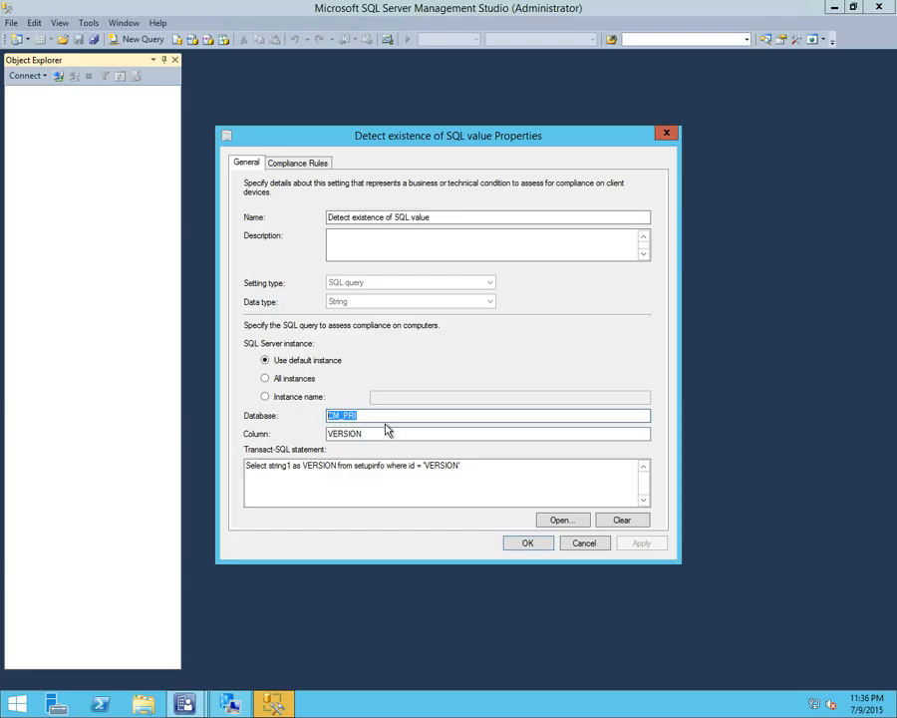
left_click_drag(466, 466, 221, 460)
key("ctrl+c")
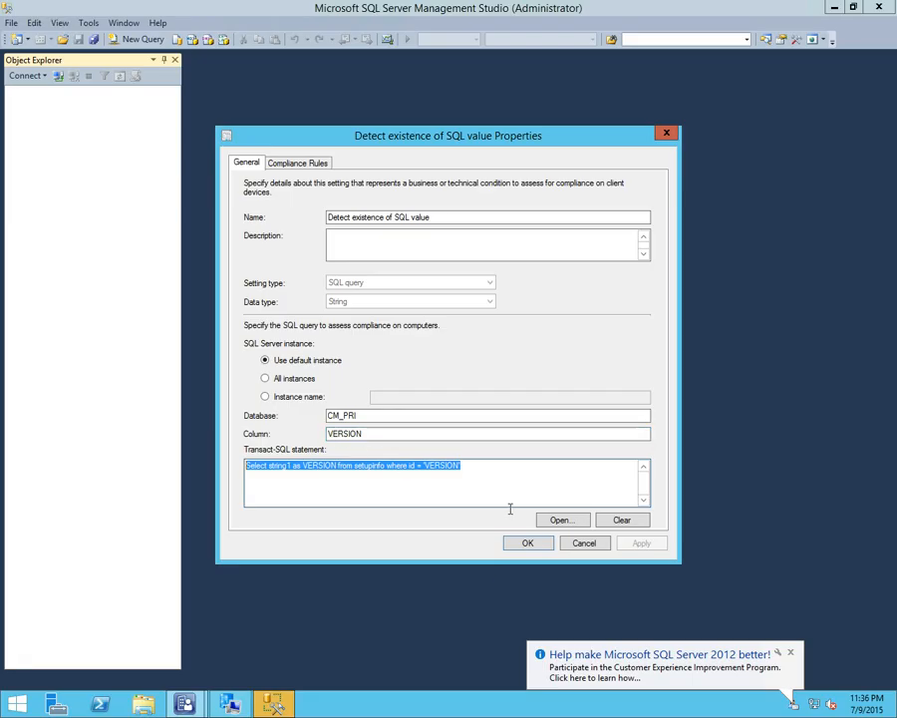
In SQL Server Management Studio, connect to the server and run the copied VERSION statement as a new query against the CM_PRI database
left_click(377, 378)
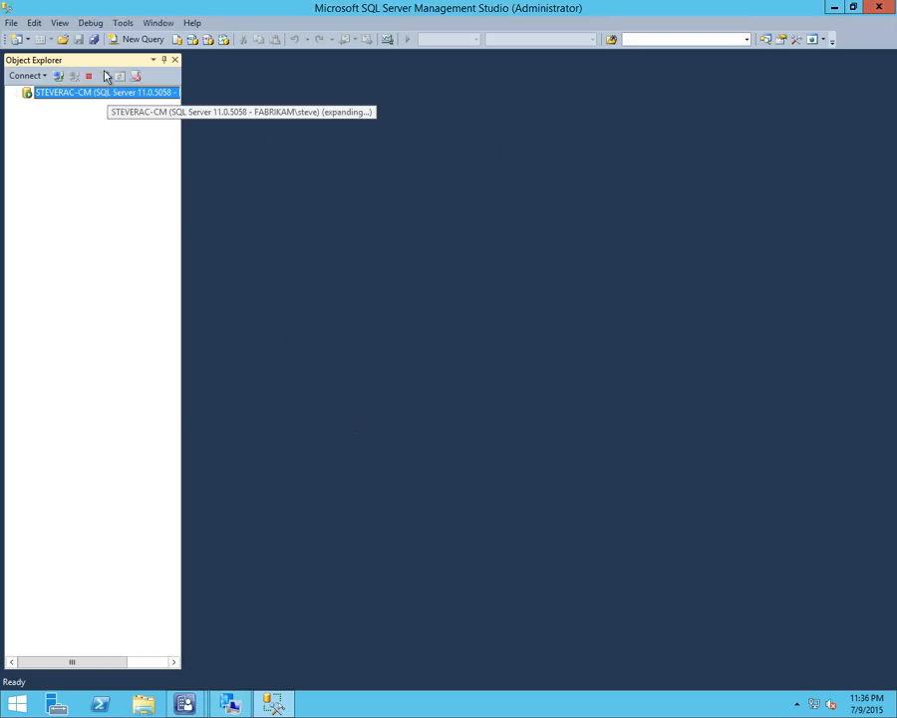
left_click(141, 44)
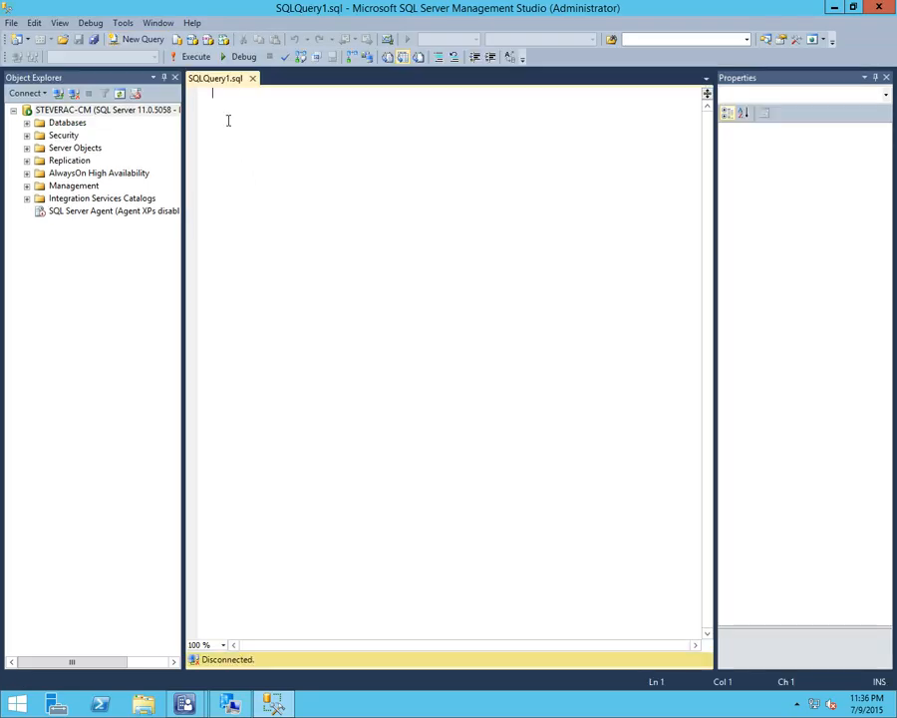
key("ctrl+v")
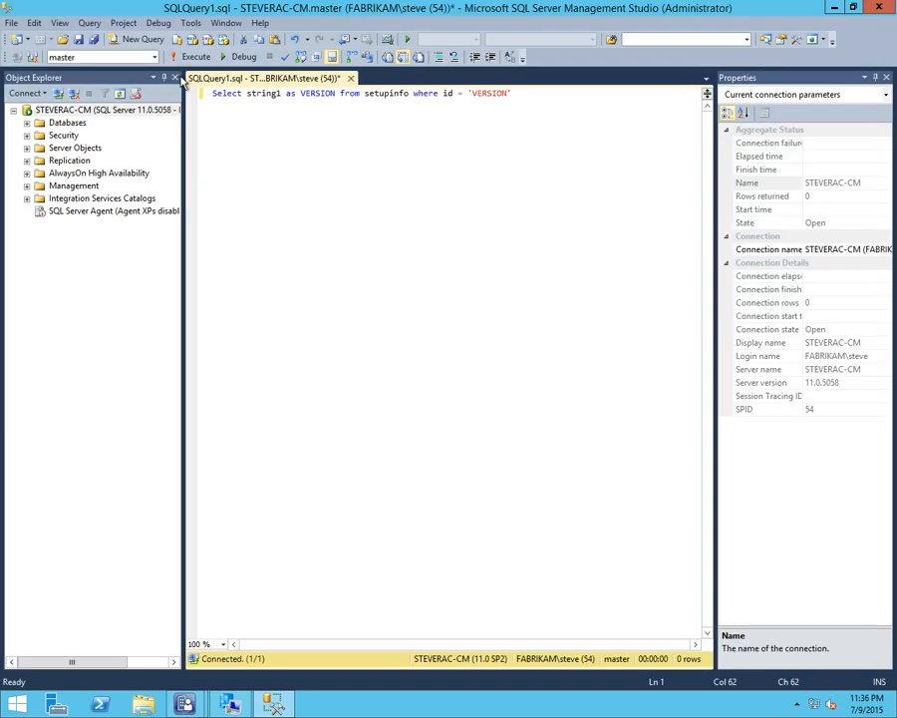
left_click(153, 57)
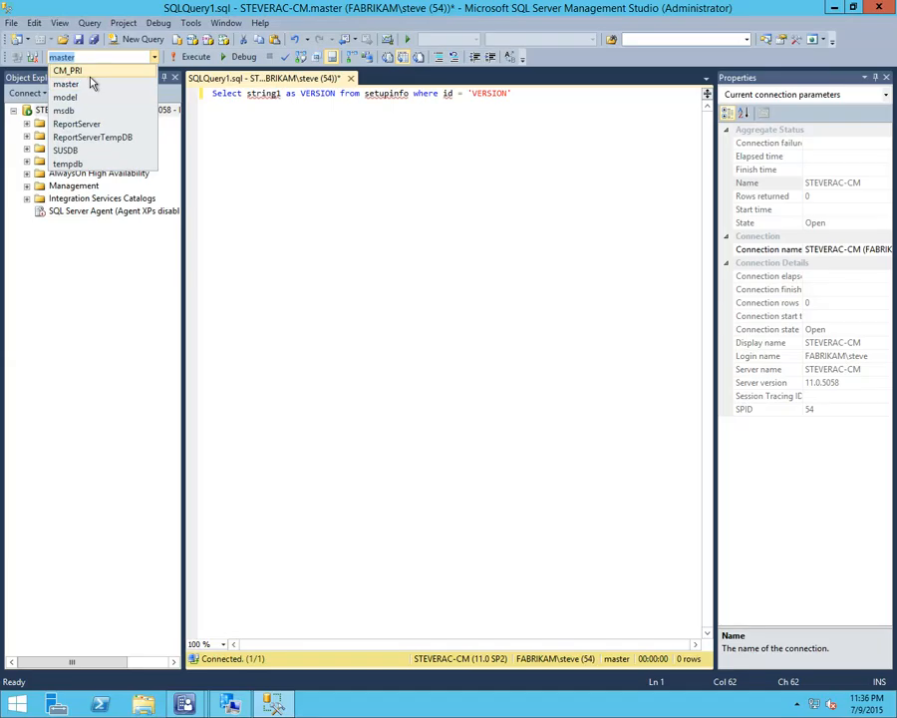
left_click(80, 71)
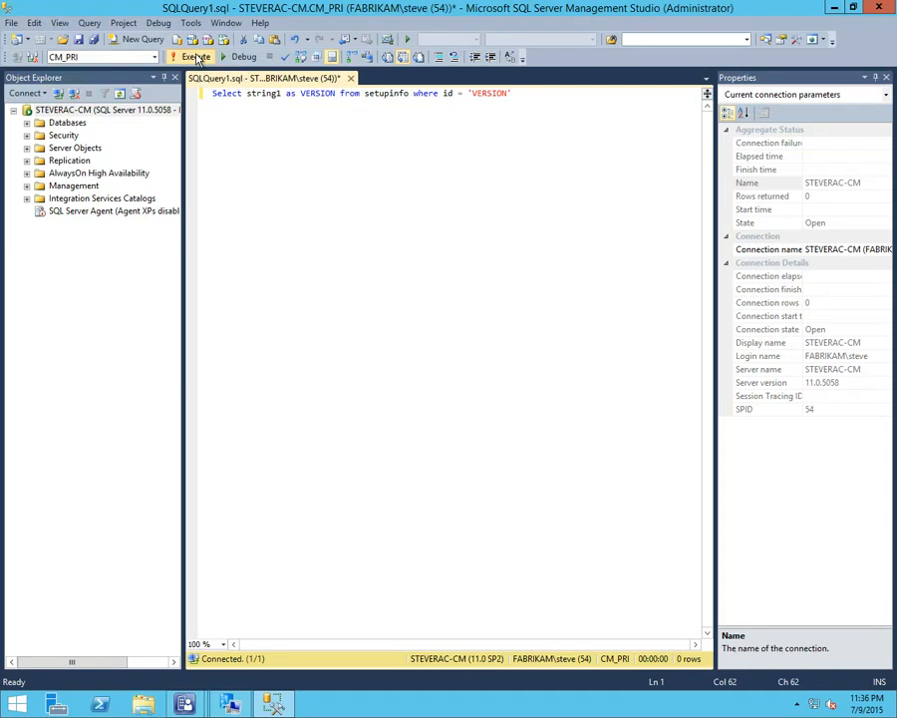
left_click(197, 57)
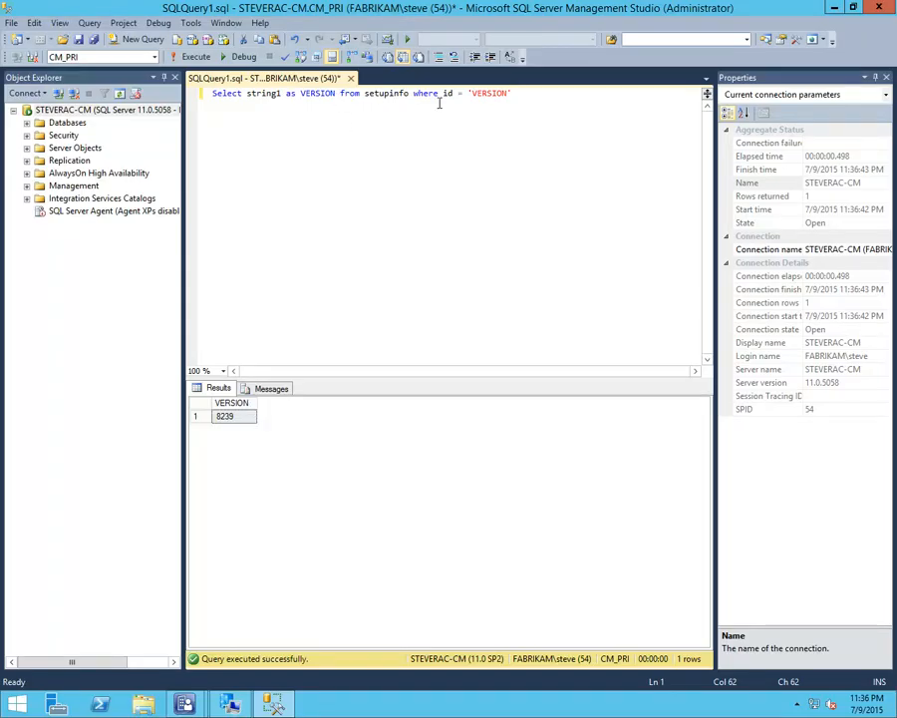
Add a second copy of the statement without its alias: Select string1 from setupinfo where id = 'VERSION'
key("Return")
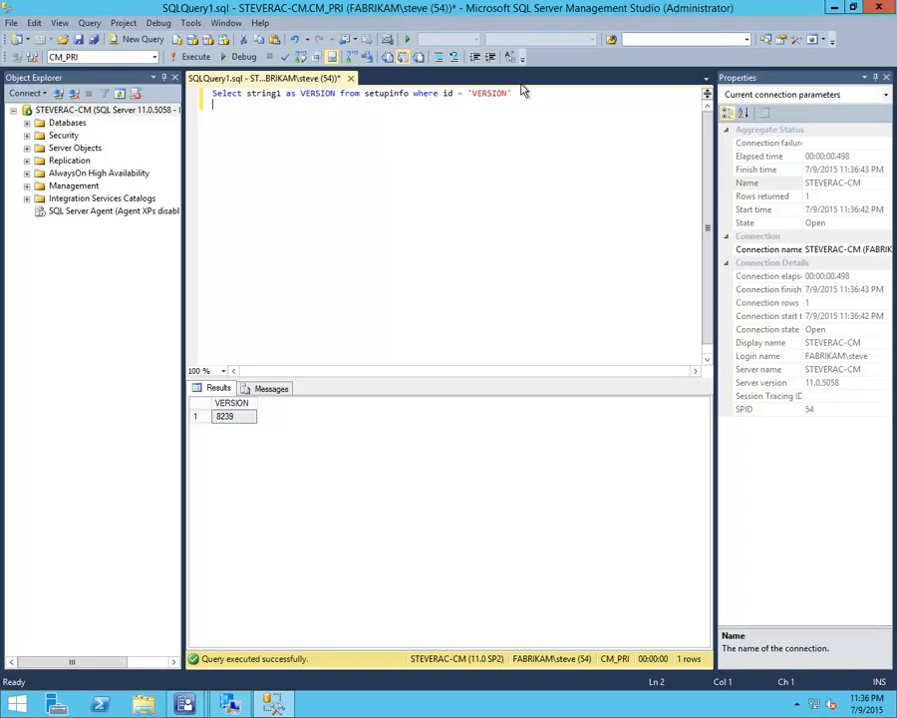
key("ctrl+v")
key("Left")
key("Left")
key("Left")
key("Left")
key("Left")
key("Left")
key("Left")
key("Left")
key("Left")
key("Left")
key("Left")
key("Left")
key("Left")
key("Left")
key("Left")
key("Left")
key("Left")
key("Left")
key("Left")
key("Left")
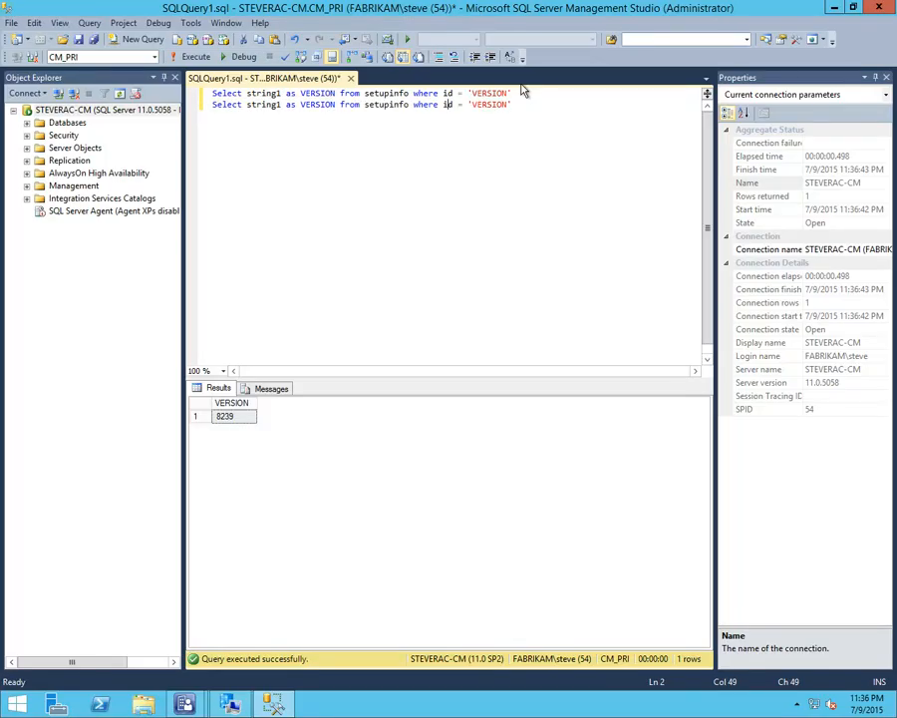
key("Left")
key("Left")
key("Left")
key("BackSpace")
key("BackSpace")
key("BackSpace")
key("Delete")
key("Delete")
key("Delete")
key("Delete")
key("Delete")
key("Delete")
key("Delete")
key("Delete")
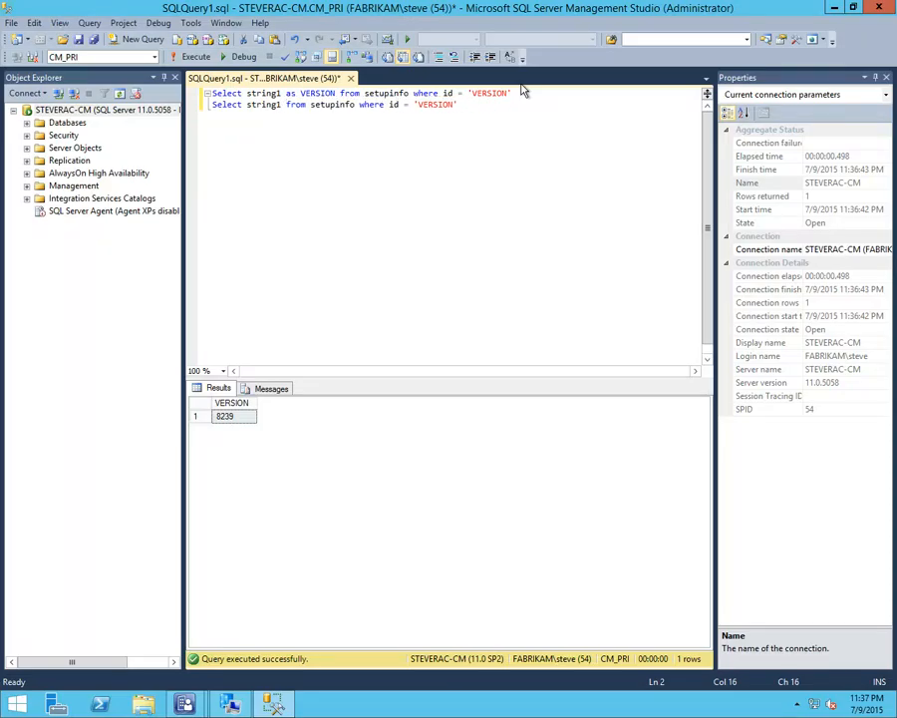
Run only the second statement, without the alias, to check its result column
key("End")
key("shift+Home")
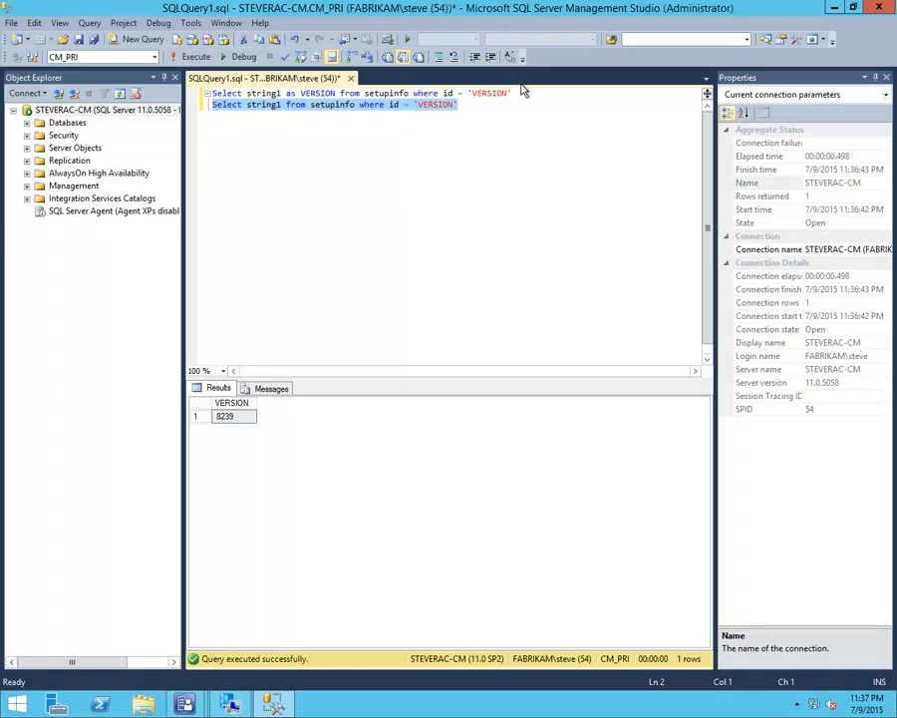
key("F5")
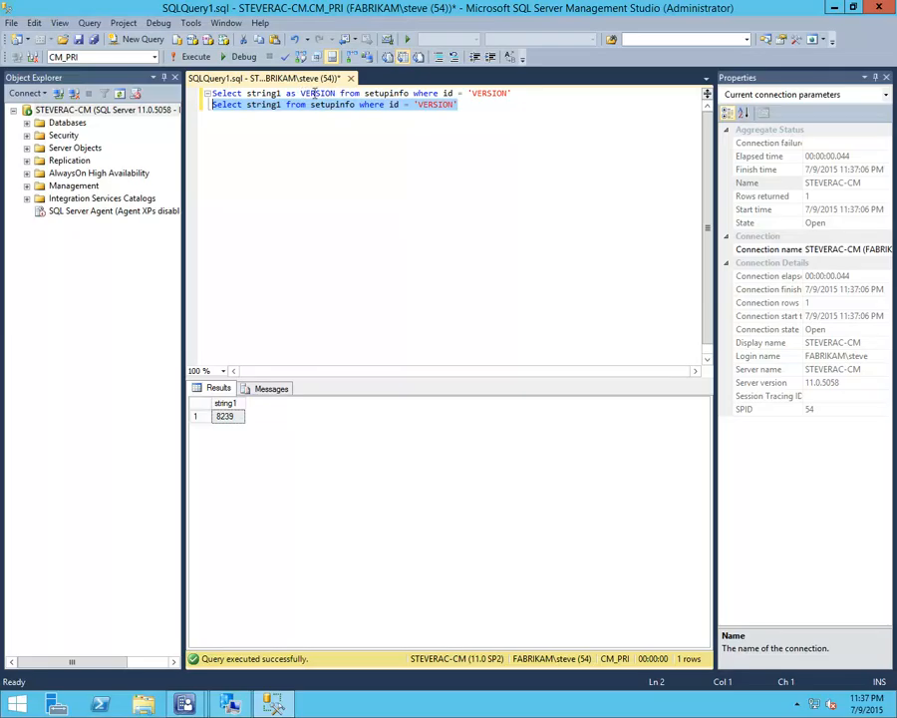
Run only the first statement, which uses the "as VERSION" alias, to compare its result column
left_click_drag(339, 94, 289, 95)
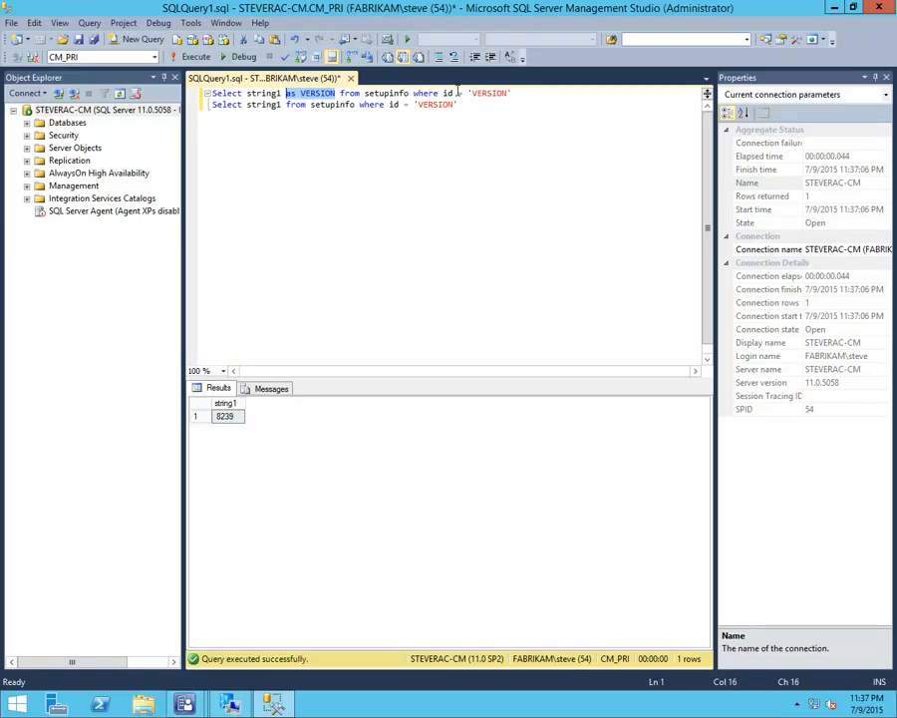
left_click(519, 93)
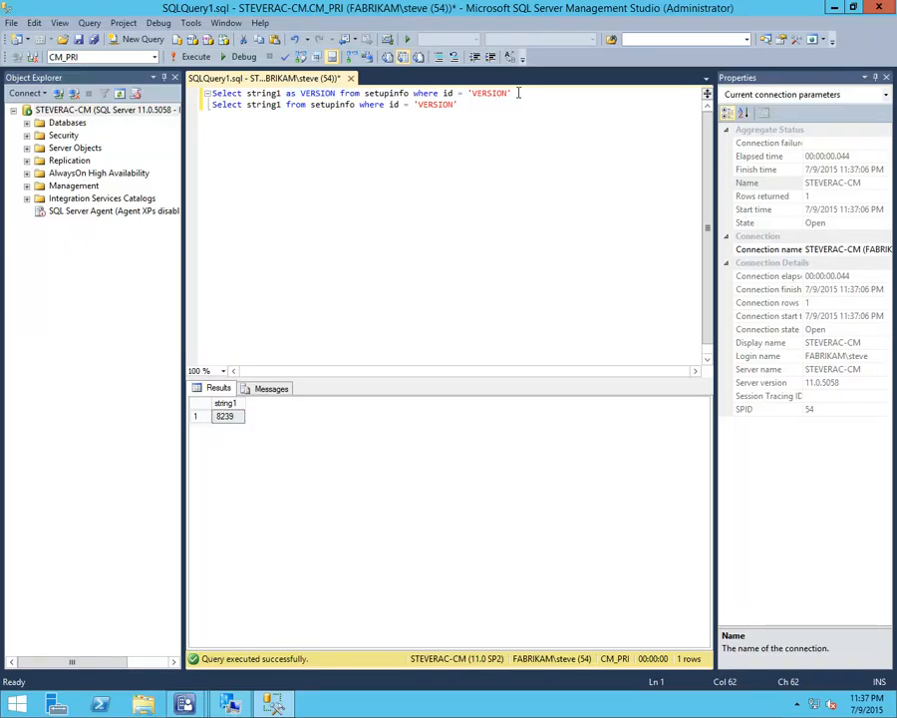
left_click_drag(519, 93, 213, 93)
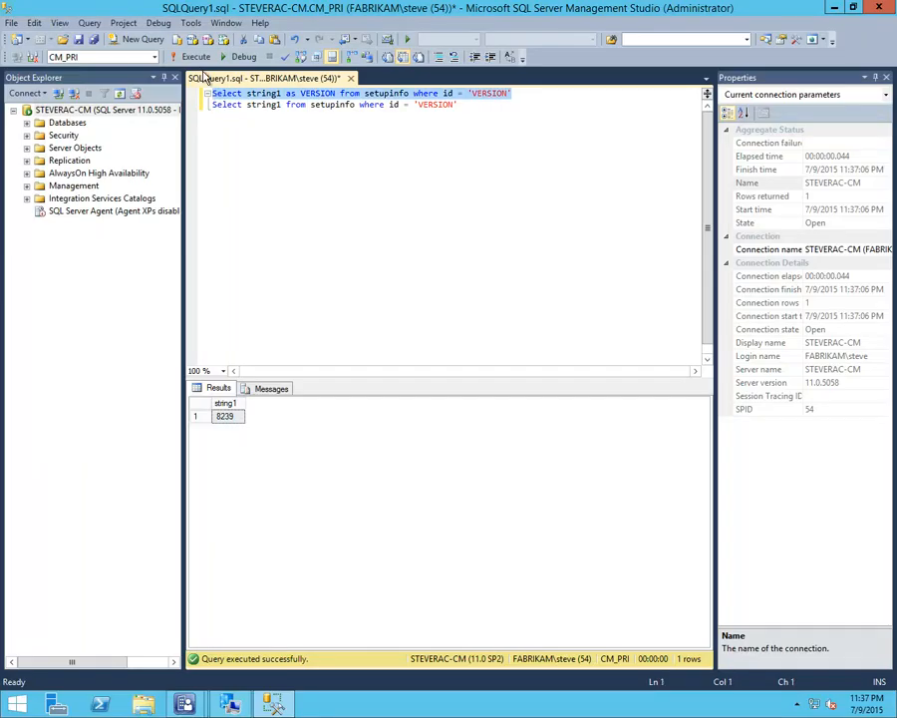
left_click(198, 58)
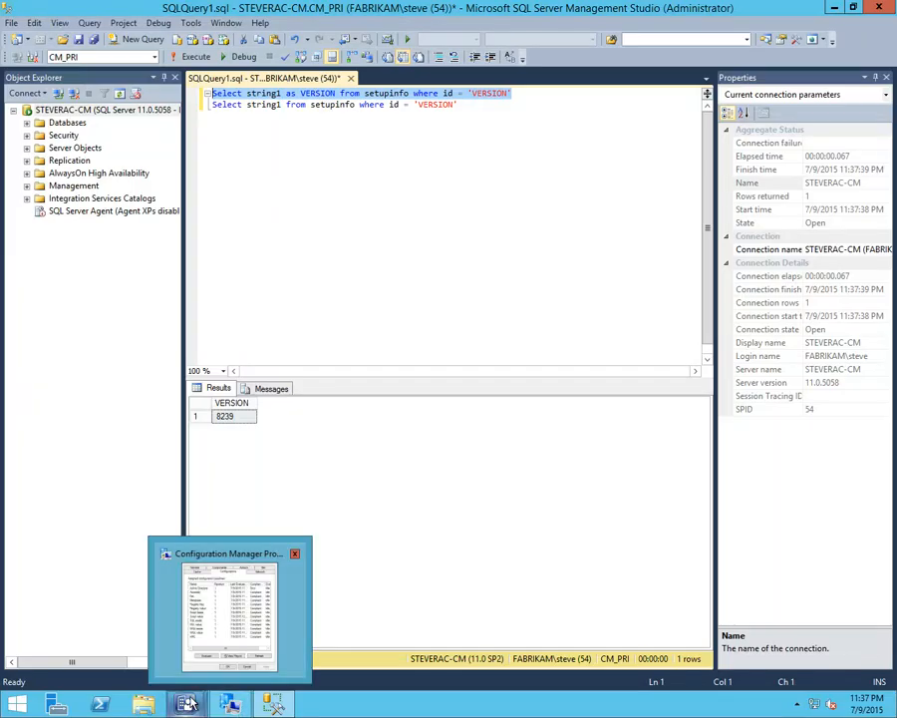
Return to the SQL setting's properties, review its Check existence of VALUE compliance rule, and cancel out of the item without changes
mouse_move(187, 703)
left_click(249, 602)
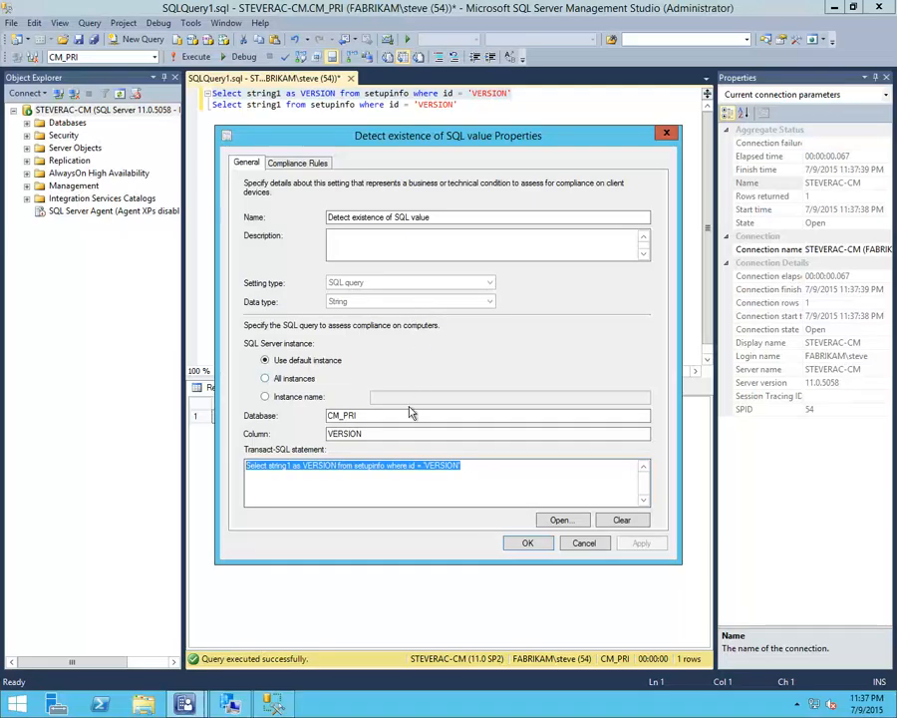
left_click(297, 164)
double_click(317, 247)
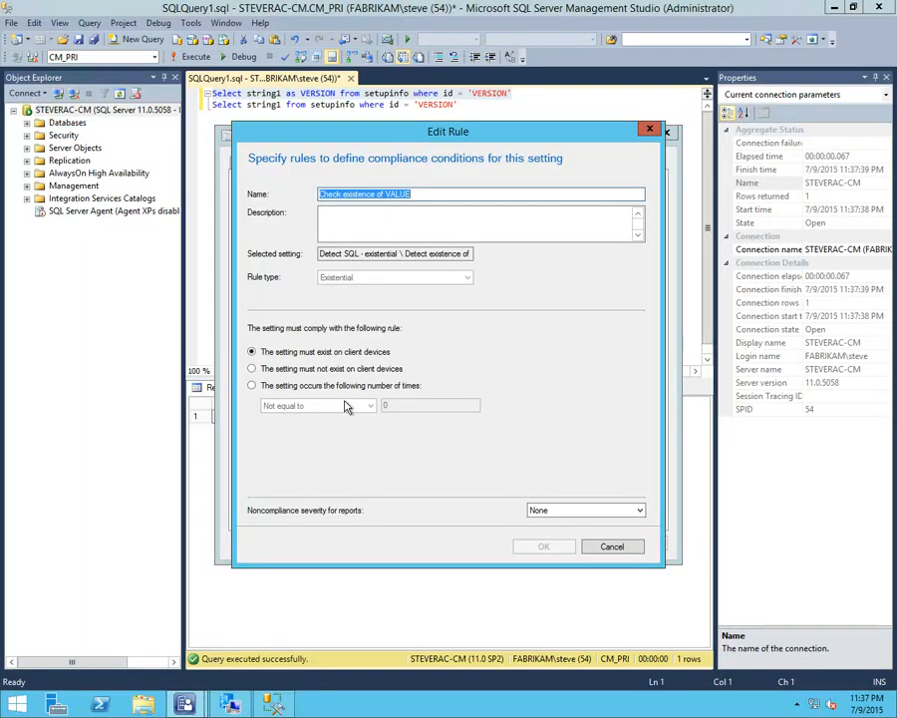
left_click(609, 548)
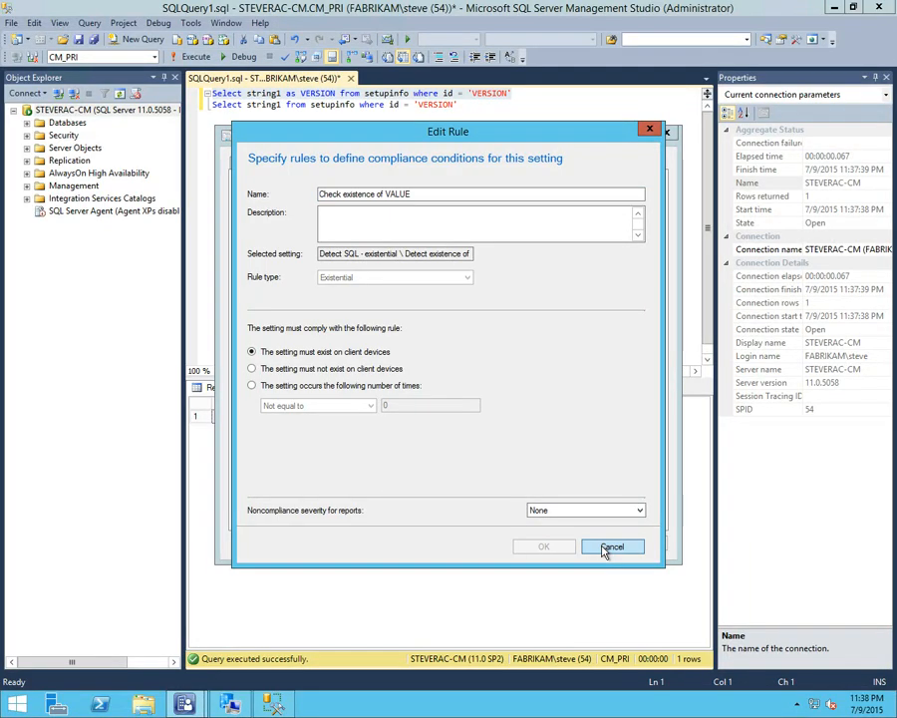
left_click(589, 543)
left_click(560, 533)
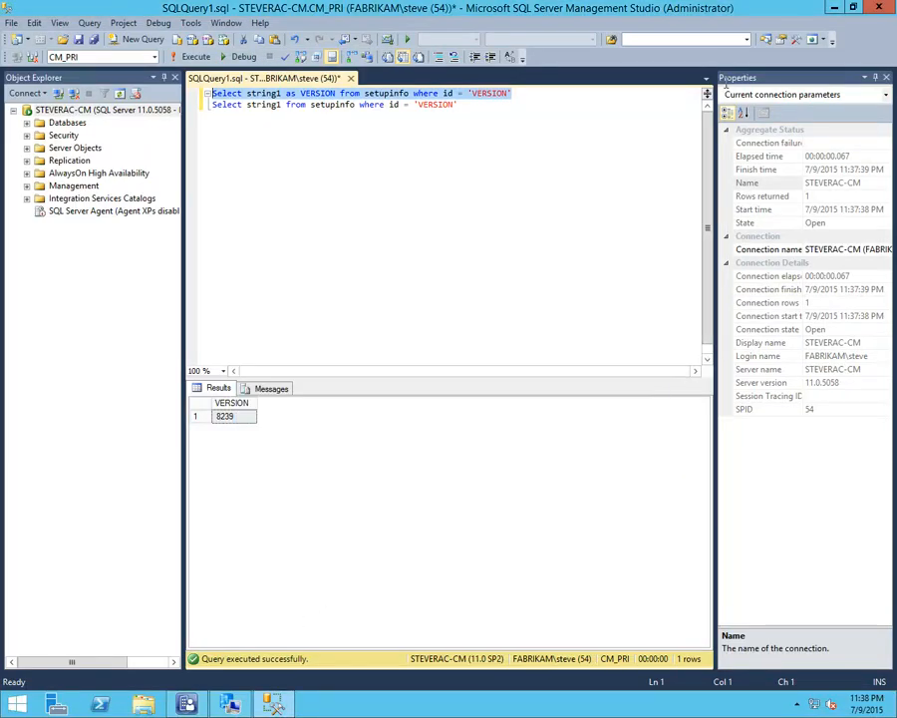
Try to close SQL Server Management Studio, choosing to save the query, and return to the Configuration Manager windows
left_click(880, 7)
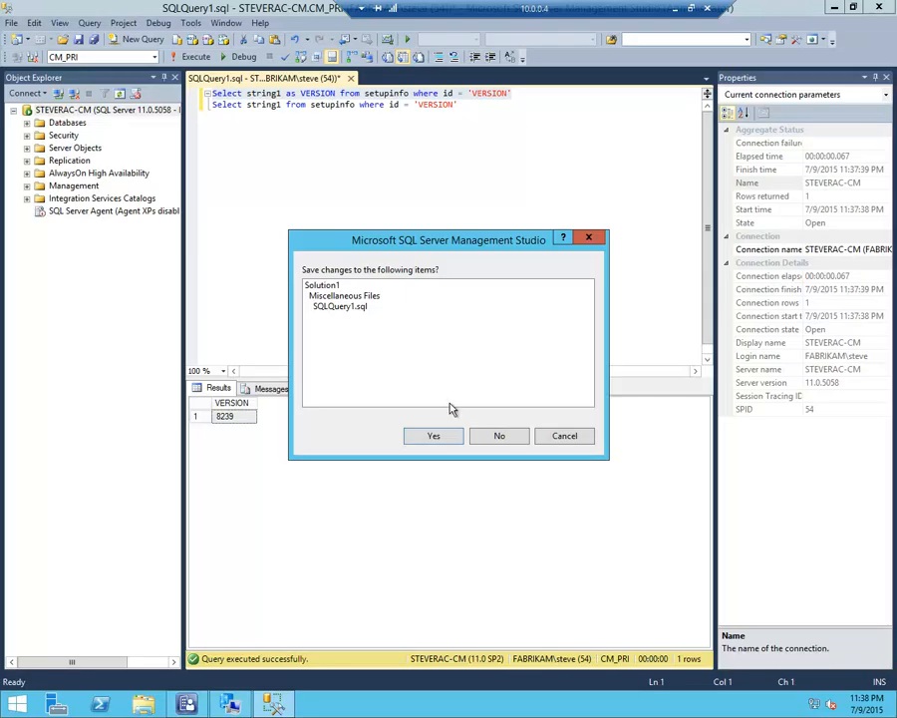
left_click(439, 437)
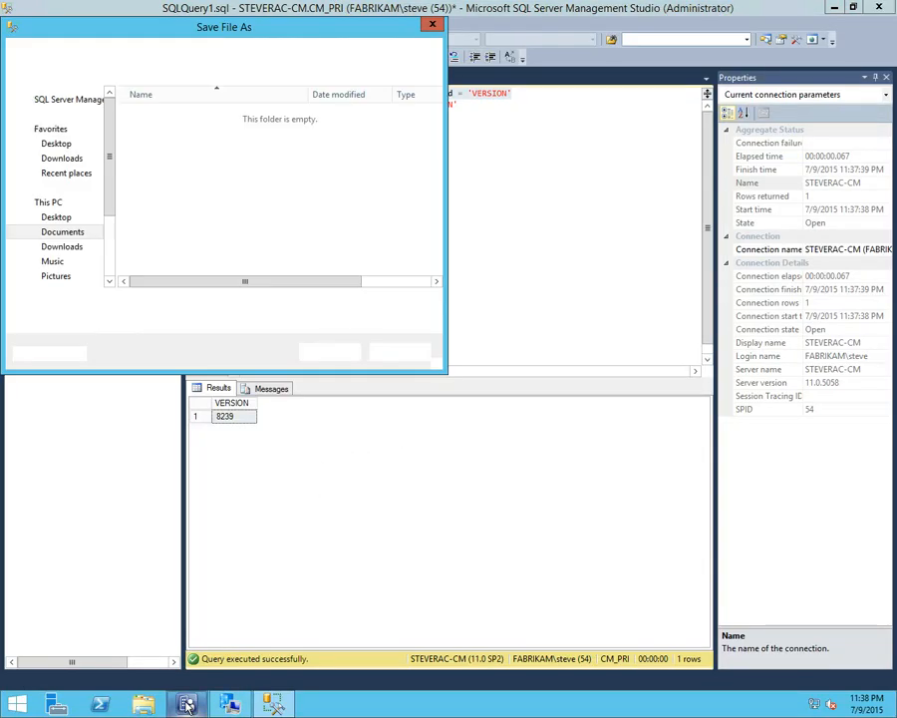
left_click(230, 704)
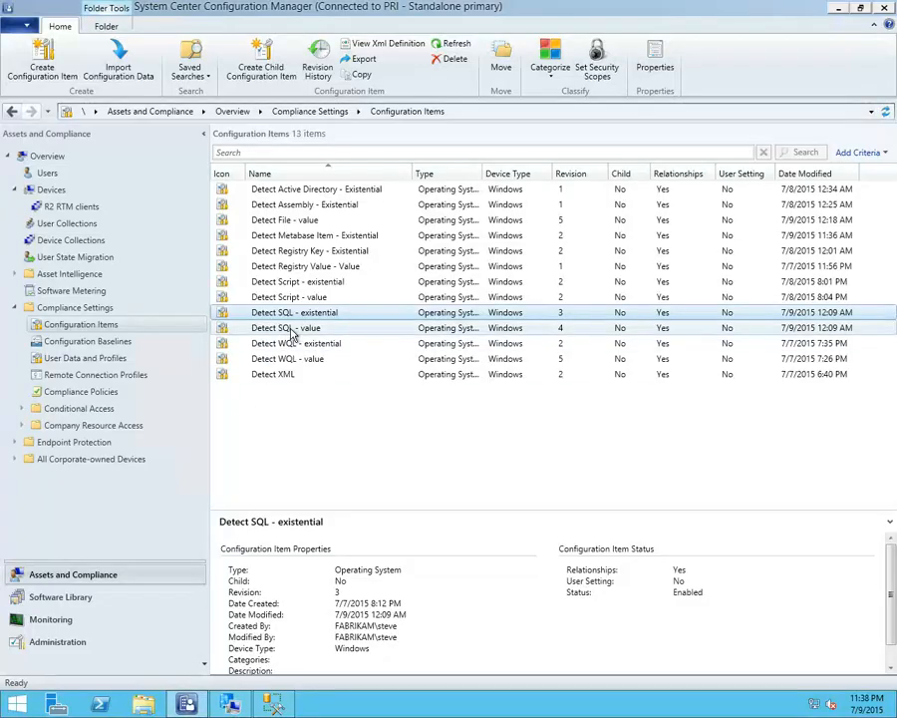
Open the Detect SQL - value configuration item and examine its Detect value SQL query setting
left_click(292, 331)
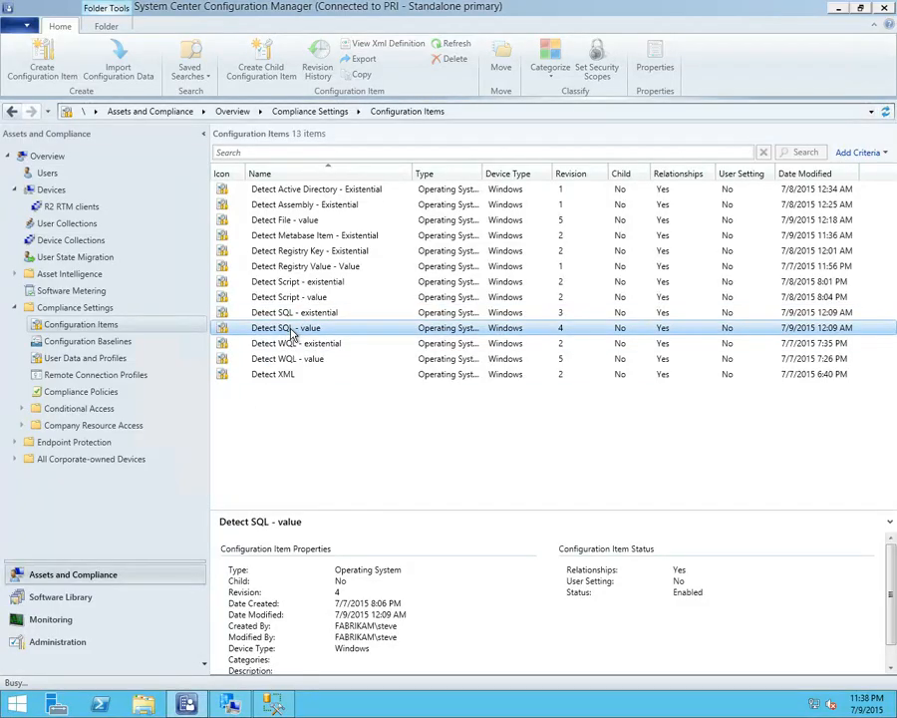
double_click(292, 331)
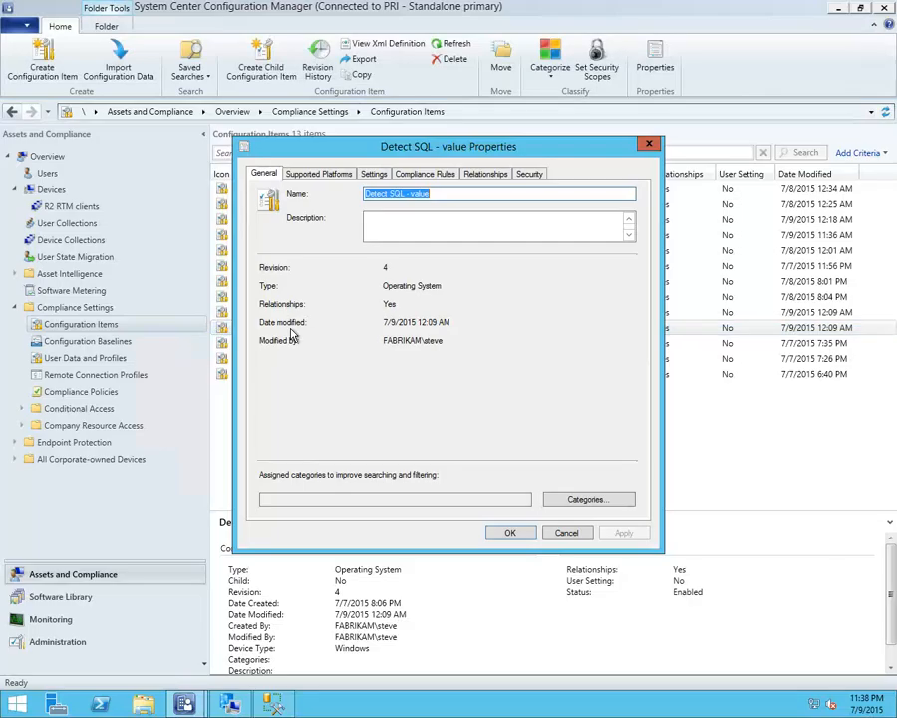
left_click(372, 175)
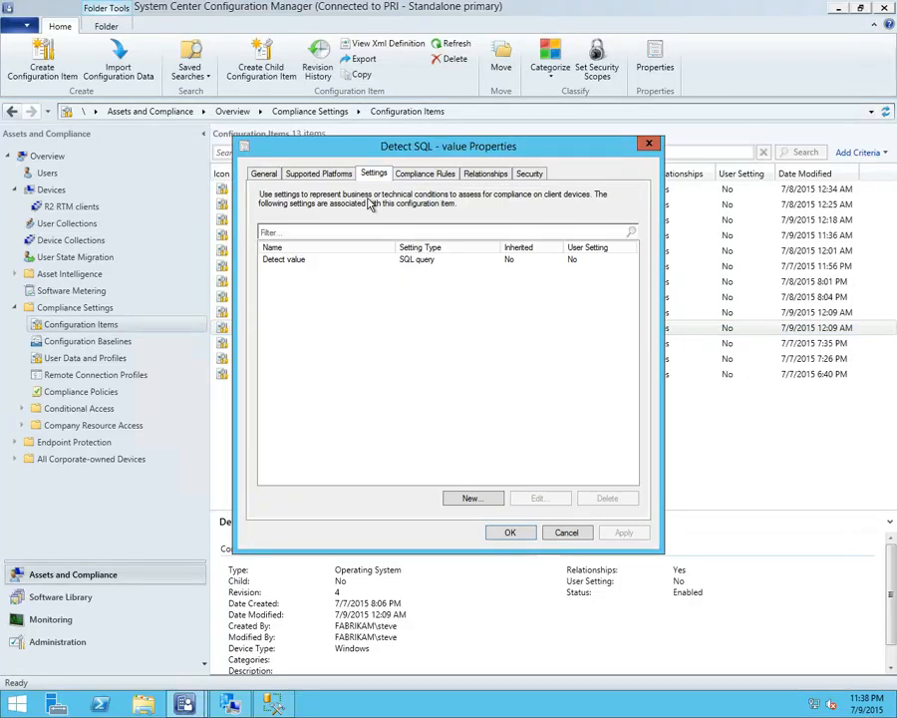
left_click(342, 261)
double_click(342, 262)
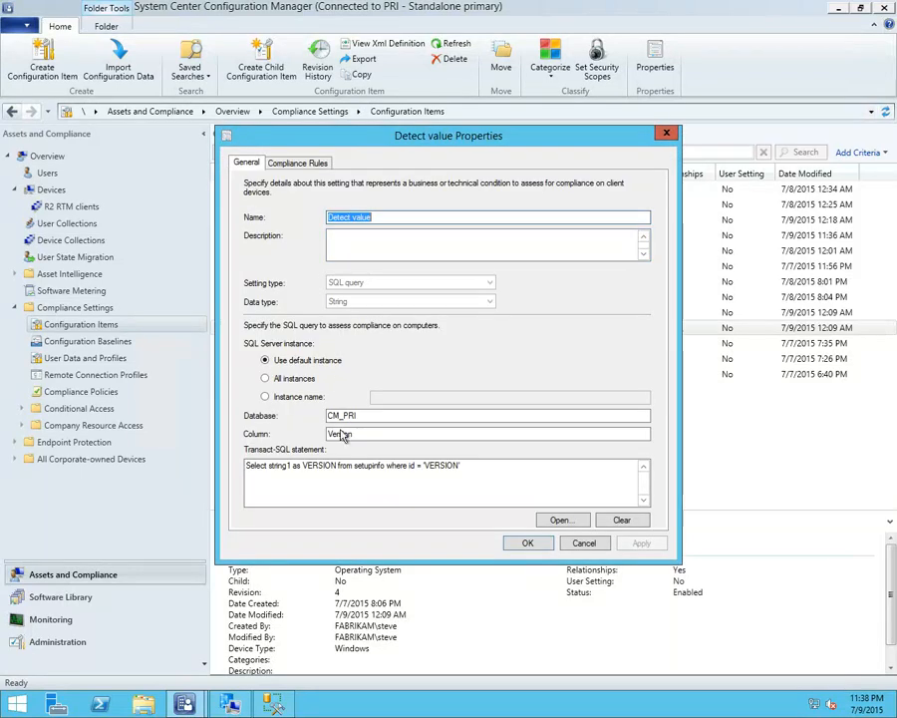
Review the Check Version compliance rule of the Detect value setting, and cancel out of the item without changes
left_click(312, 164)
double_click(344, 246)
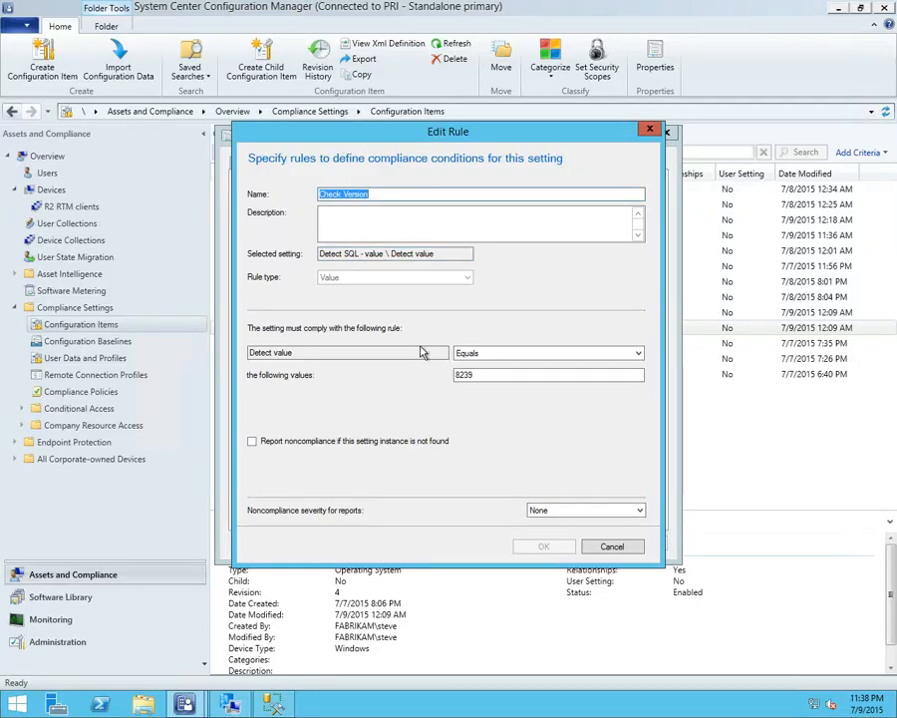
left_click(625, 548)
left_click(584, 543)
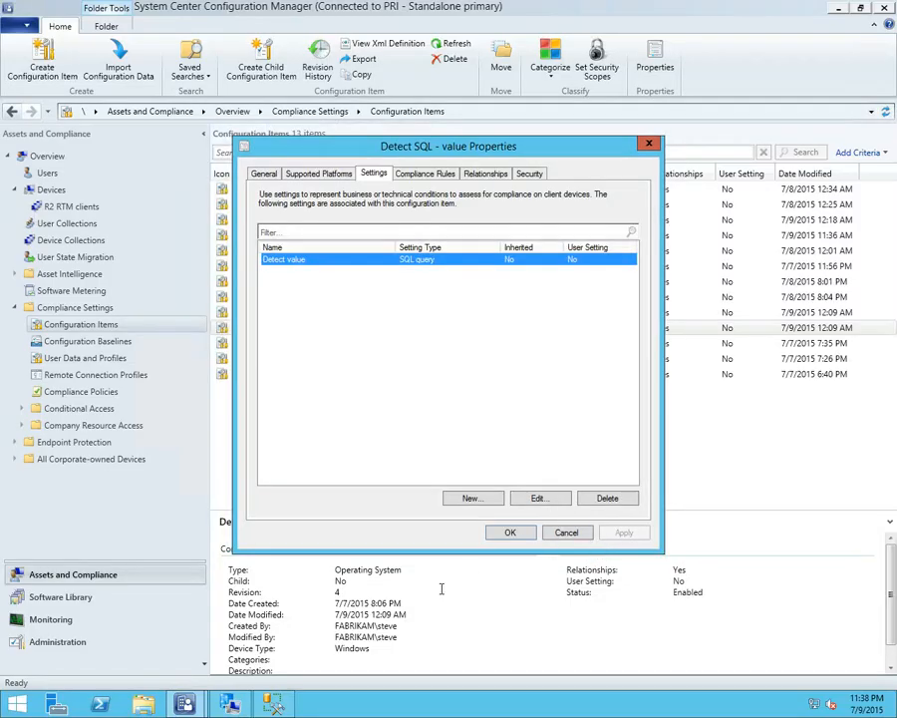
left_click(564, 535)
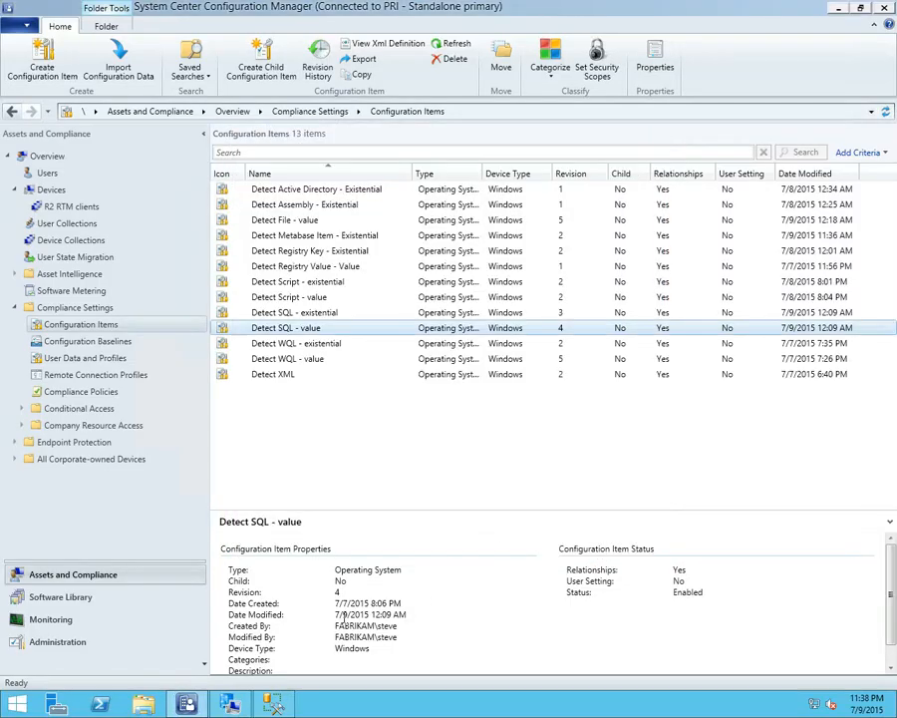
Evaluate the SQL value baseline from the client's assigned configuration baselines
left_click(229, 703)
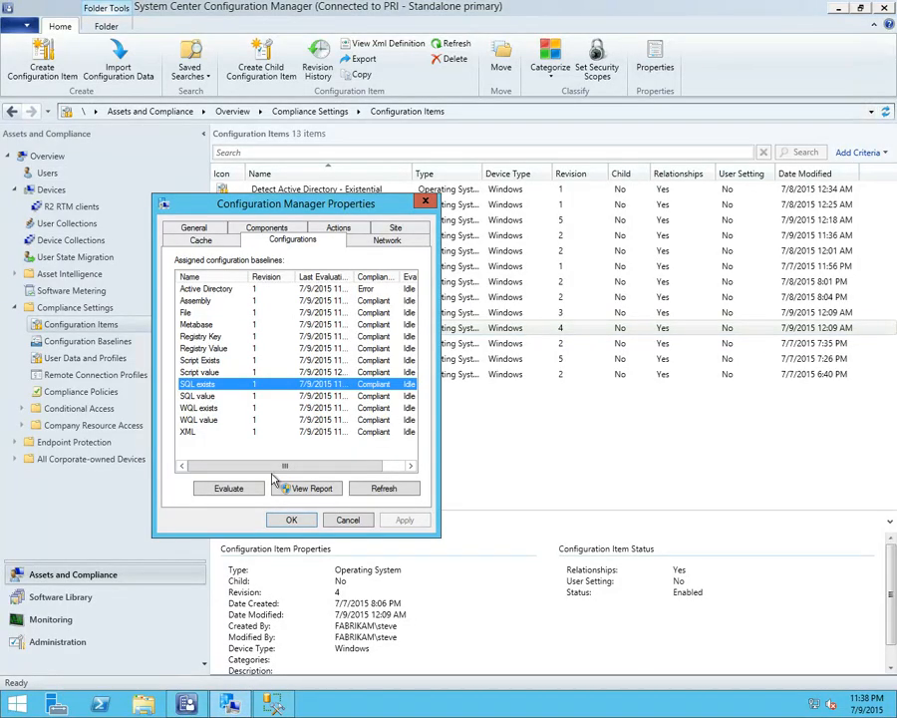
left_click(240, 489)
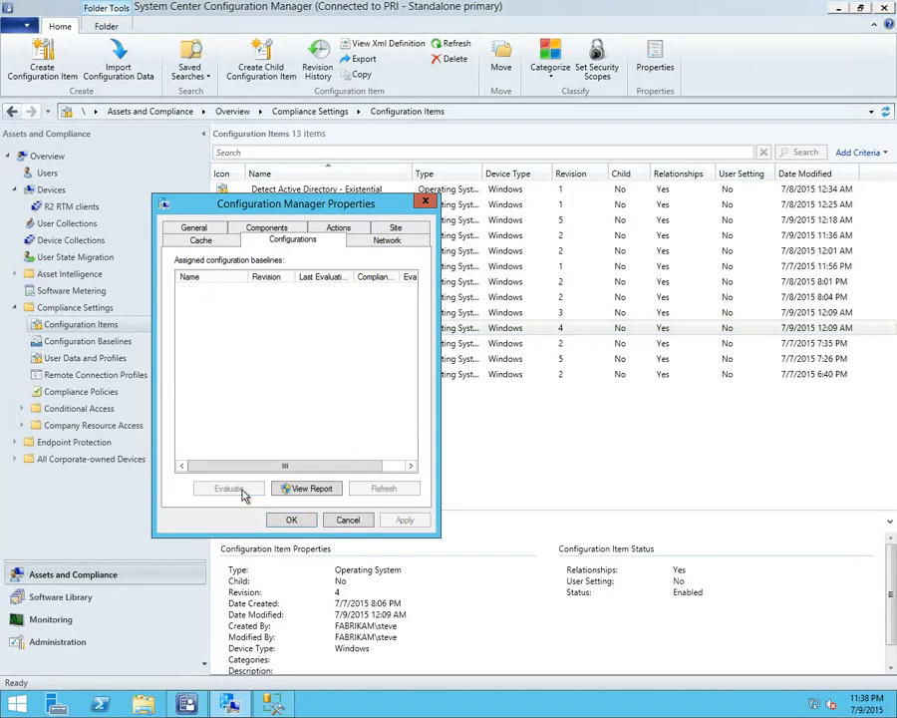
left_click(203, 396)
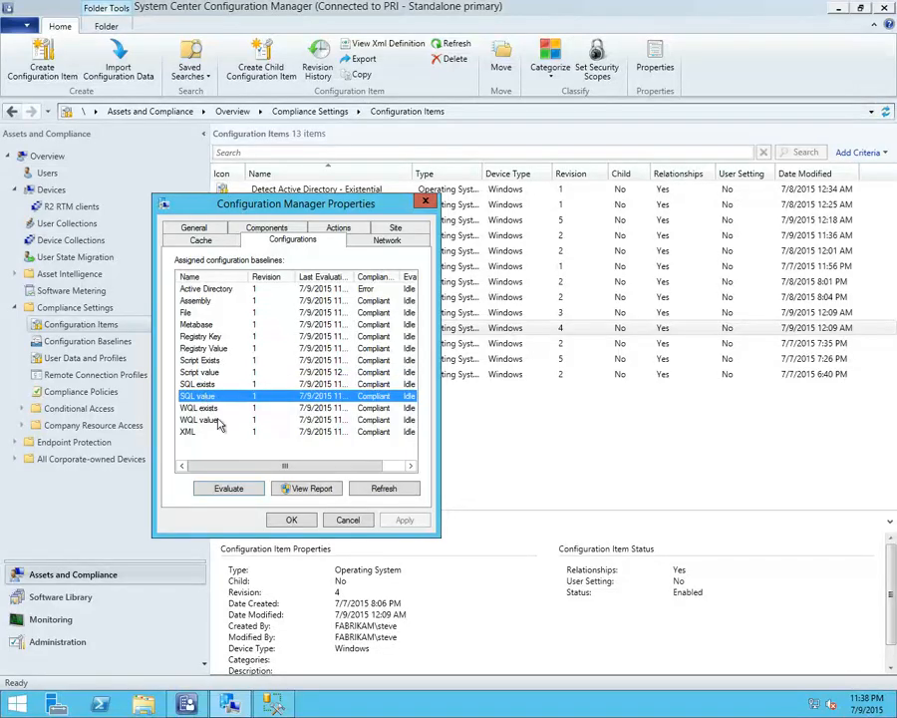
left_click(228, 490)
key("Escape")
left_click(429, 415)
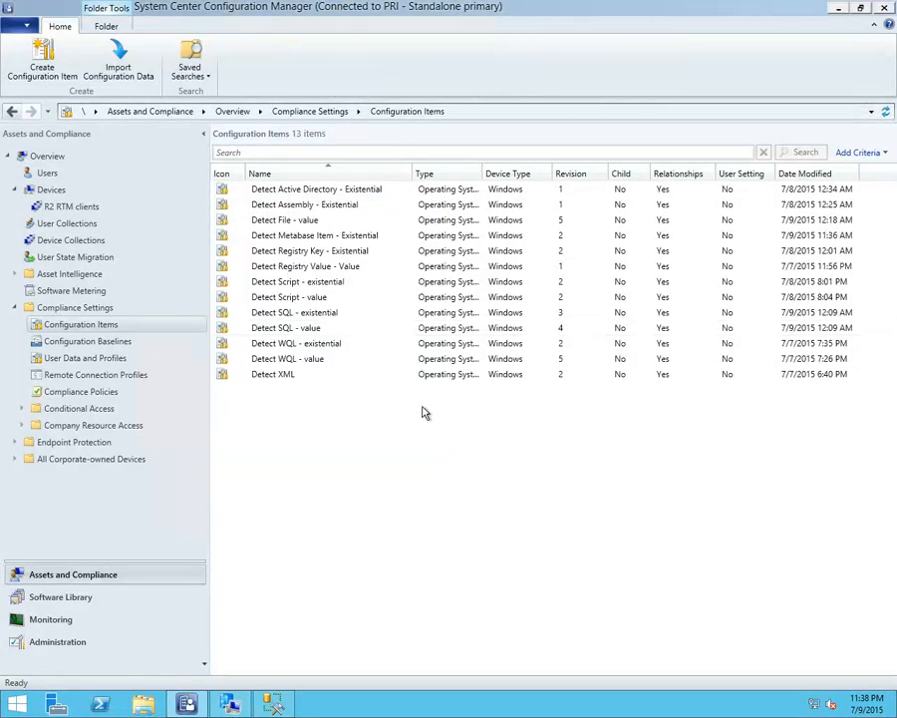
Open the Detect WQL - existential configuration item in the 10.0.0.4 remote session and examine its WQL entry exists setting
left_click(330, 345)
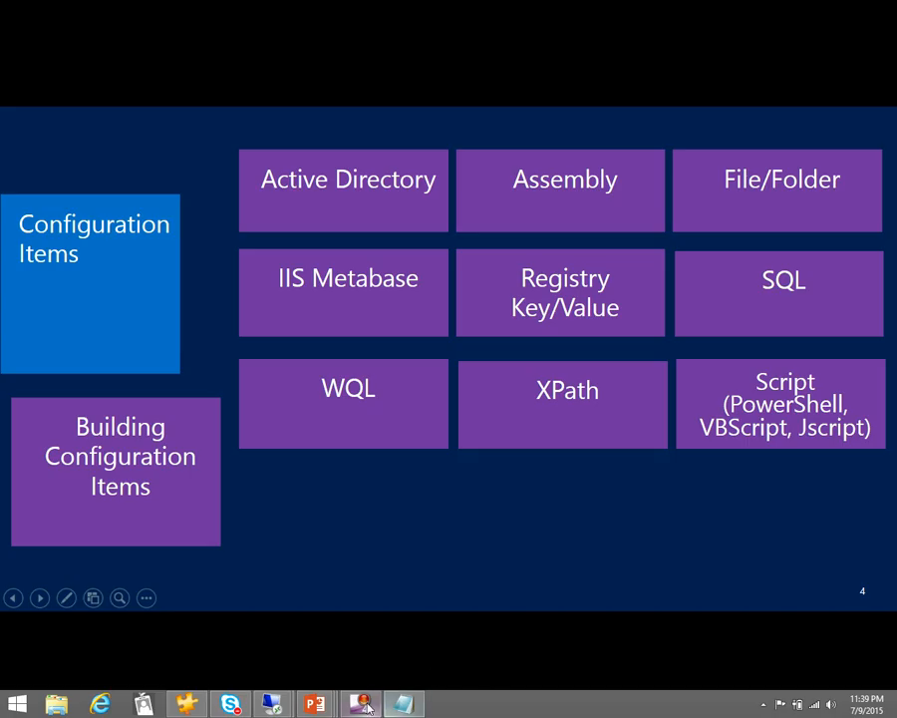
mouse_move(271, 704)
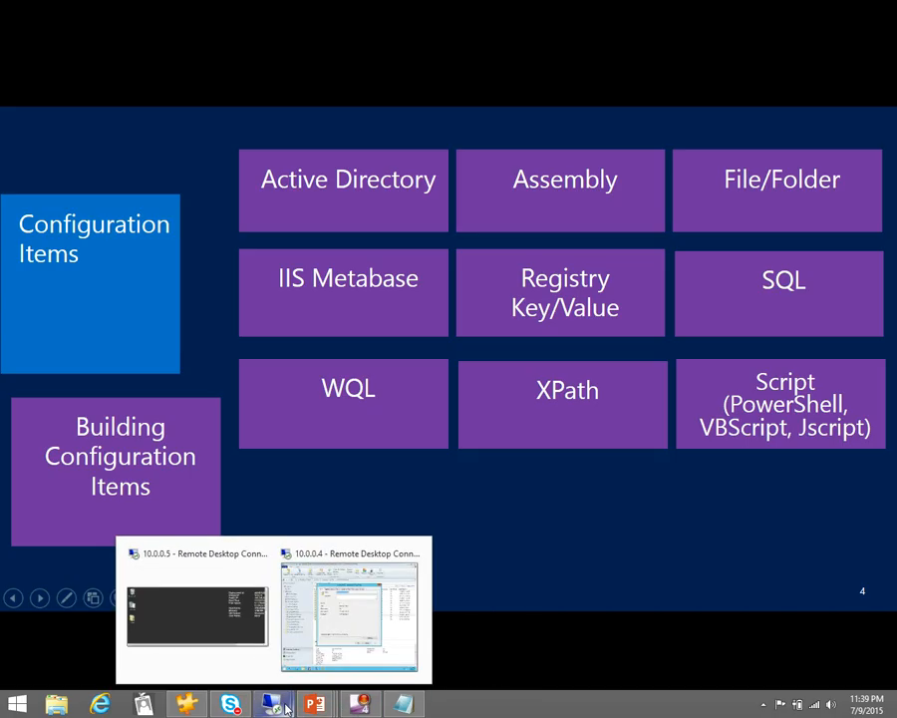
left_click(344, 648)
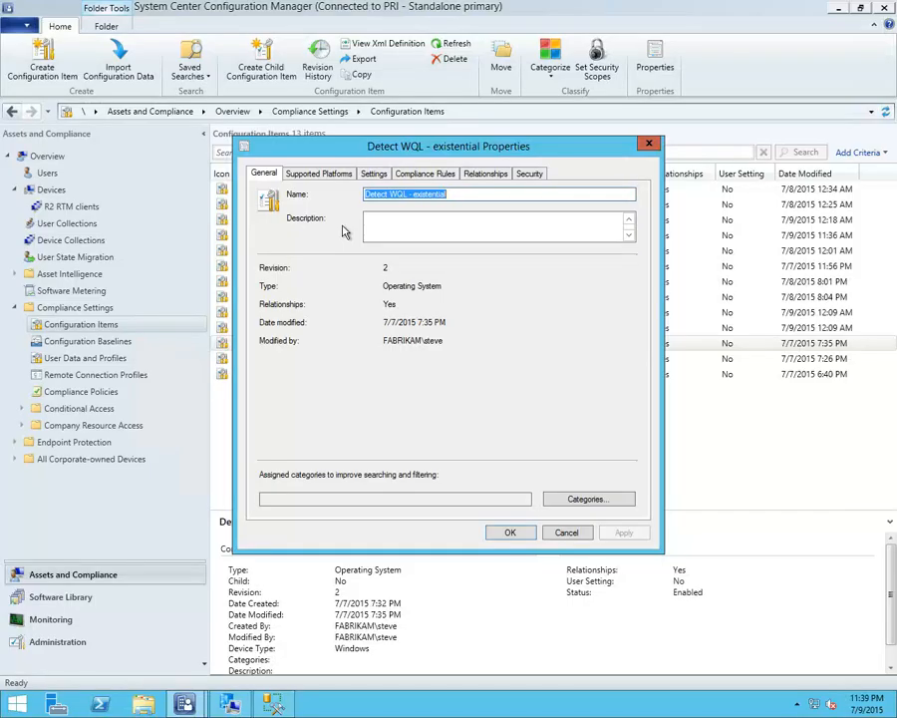
left_click(374, 175)
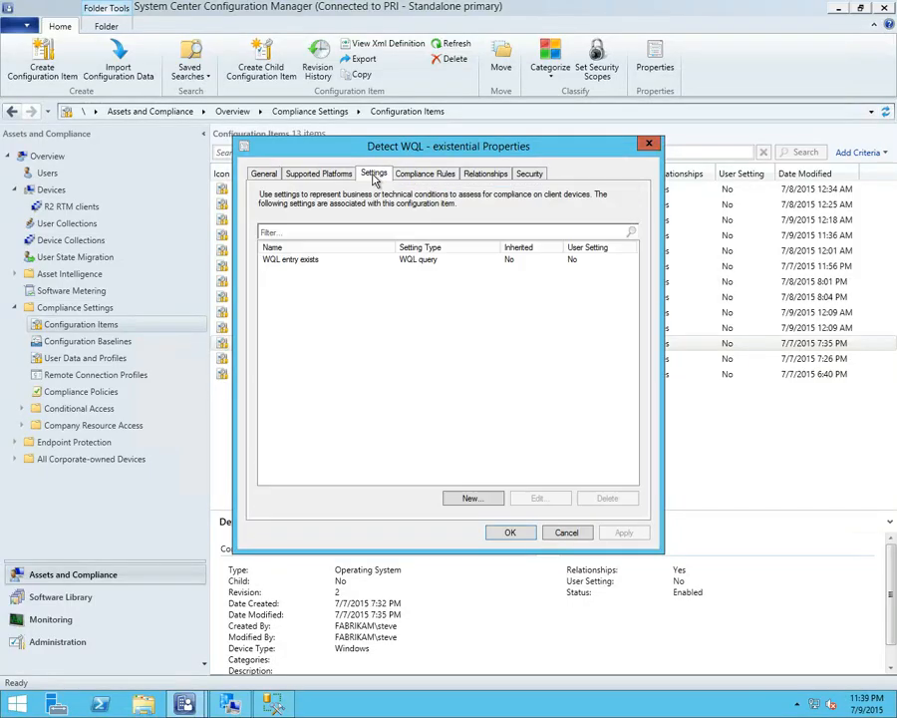
left_click(297, 261)
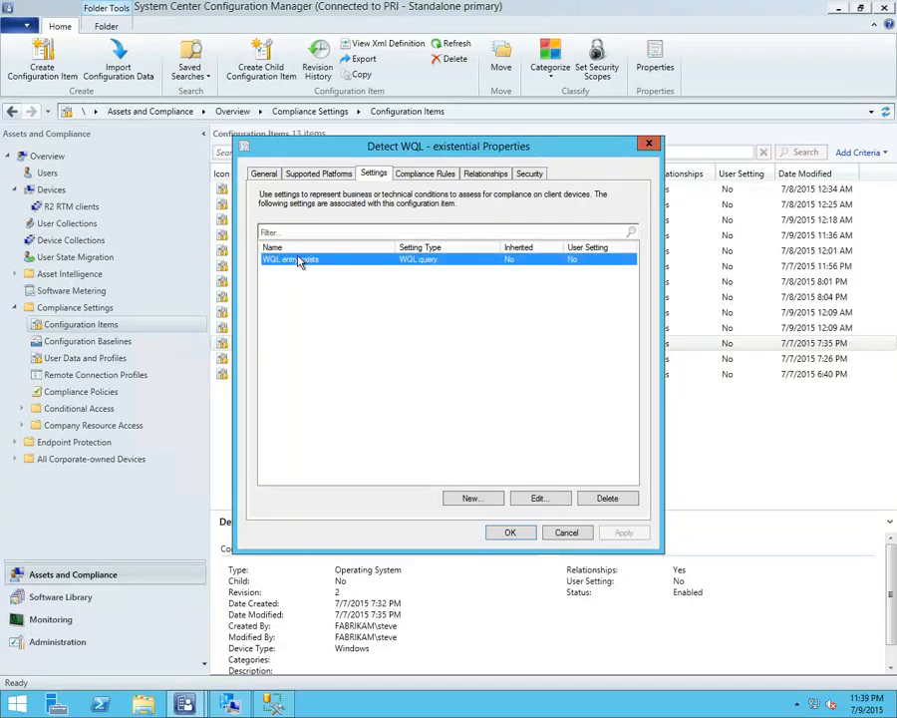
double_click(297, 261)
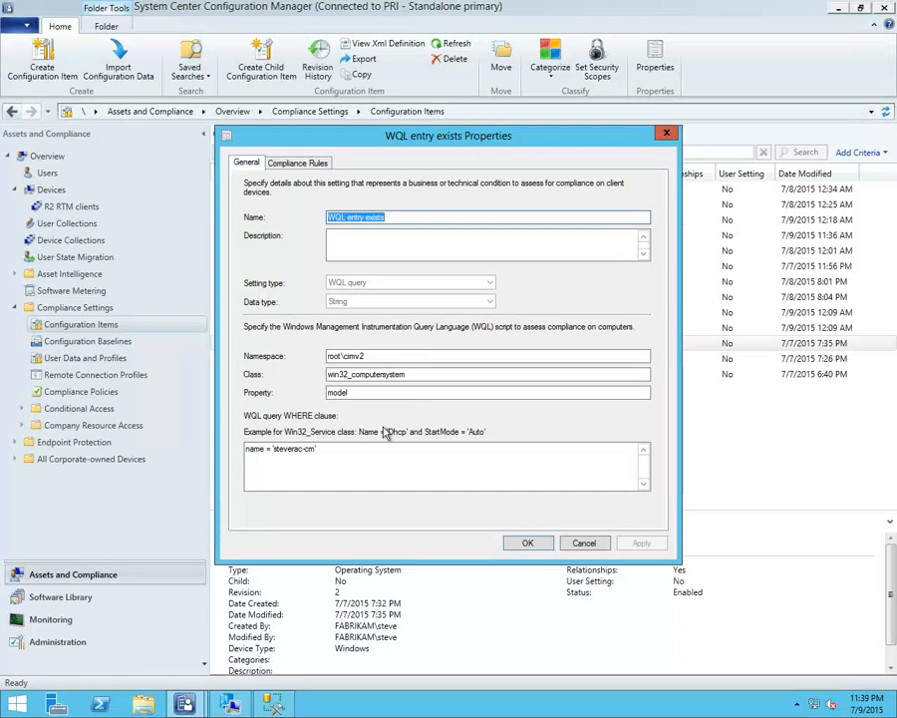
Launch wbemtest and move its window clear of the namespace, class and property values of the WQL setting
right_click(30, 706)
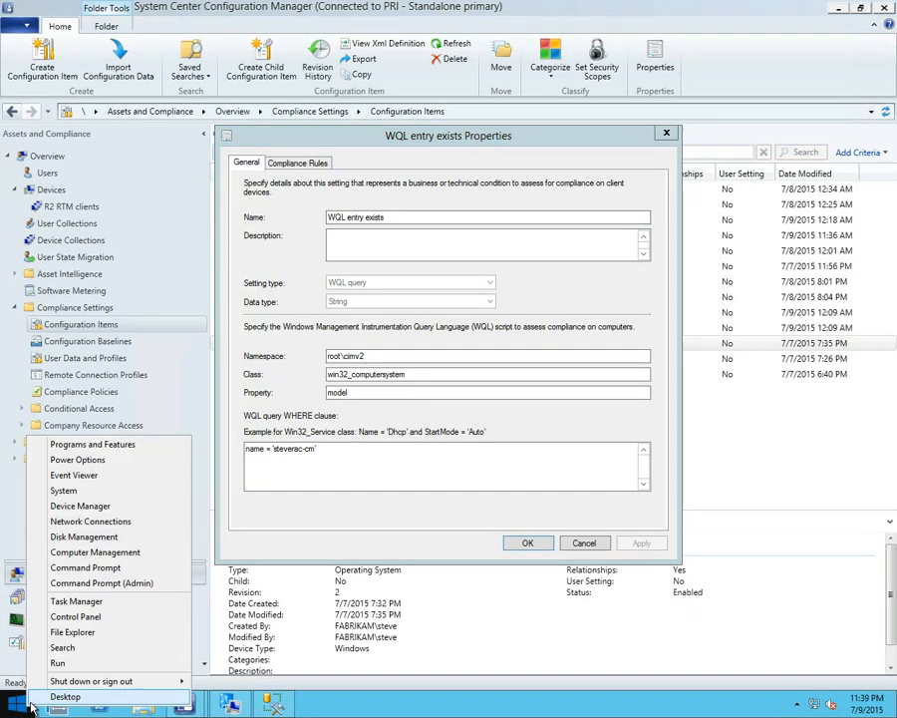
left_click(64, 662)
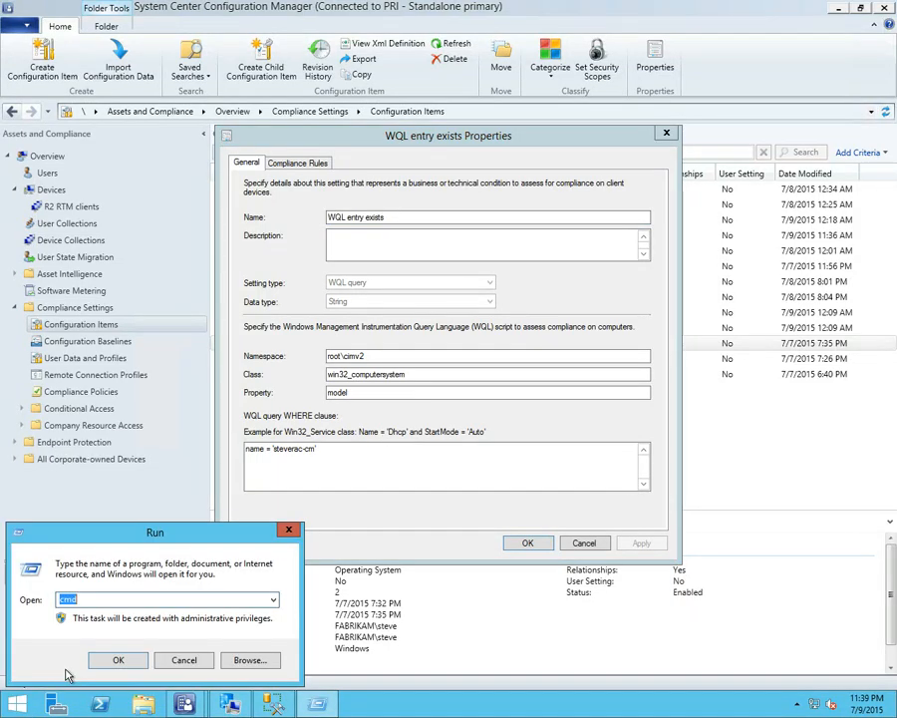
type("wbem")
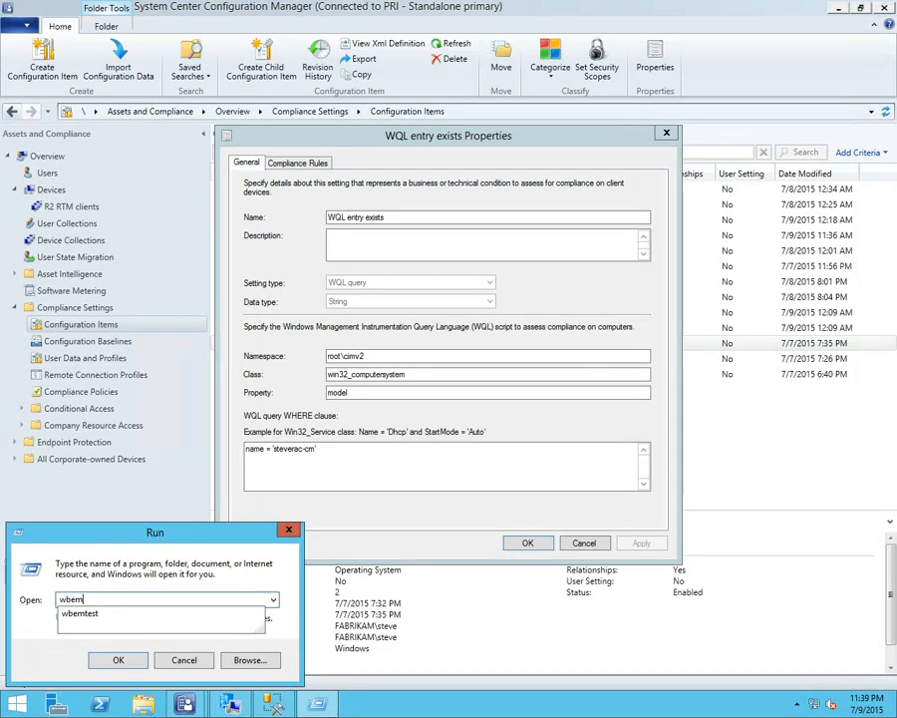
type("test")
key("Return")
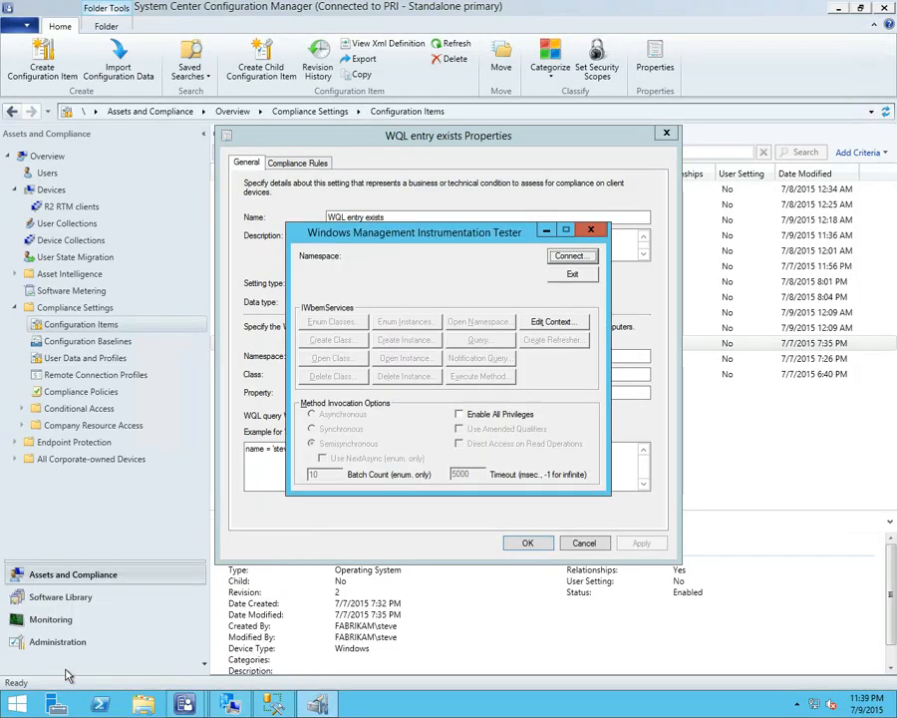
left_click_drag(486, 235, 634, 113)
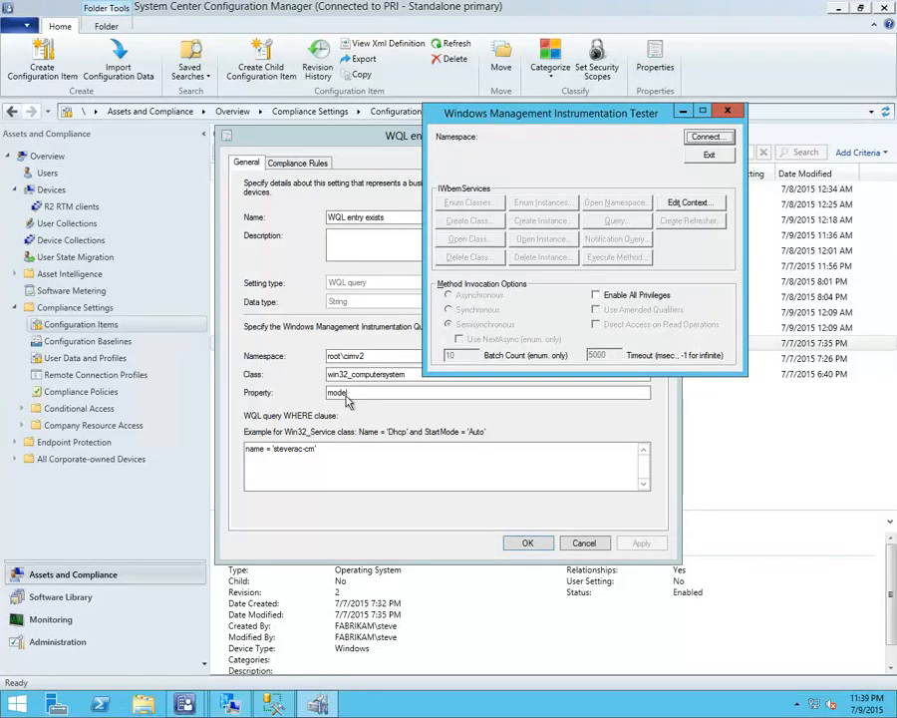
Check the WQL setting's WHERE clause and property, and connect the WMI tester to the root\cimv2 namespace
left_click(309, 451)
left_click(351, 394)
left_click(706, 139)
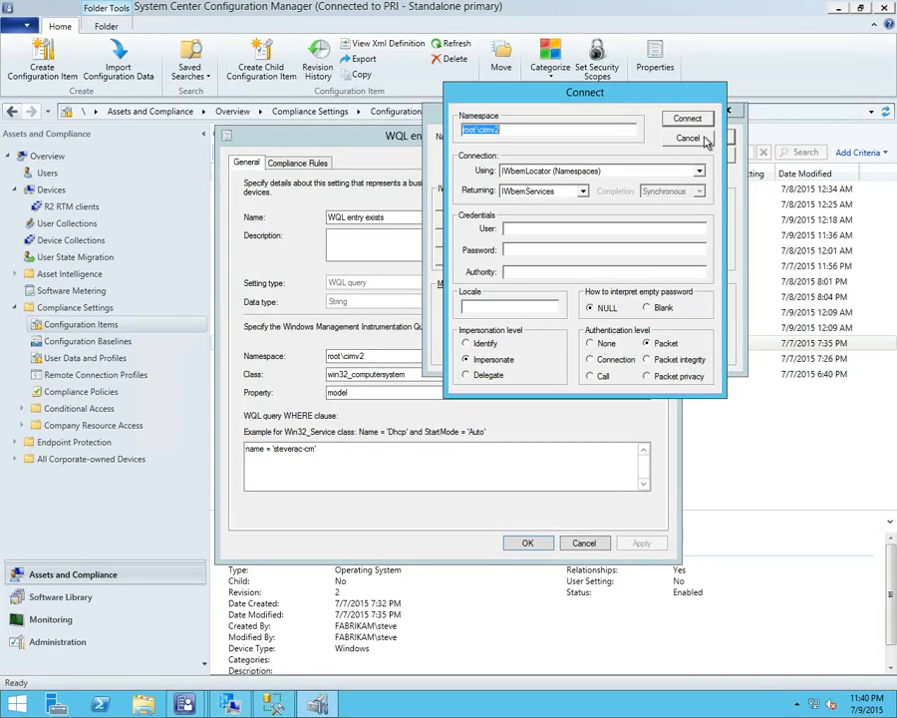
left_click(684, 121)
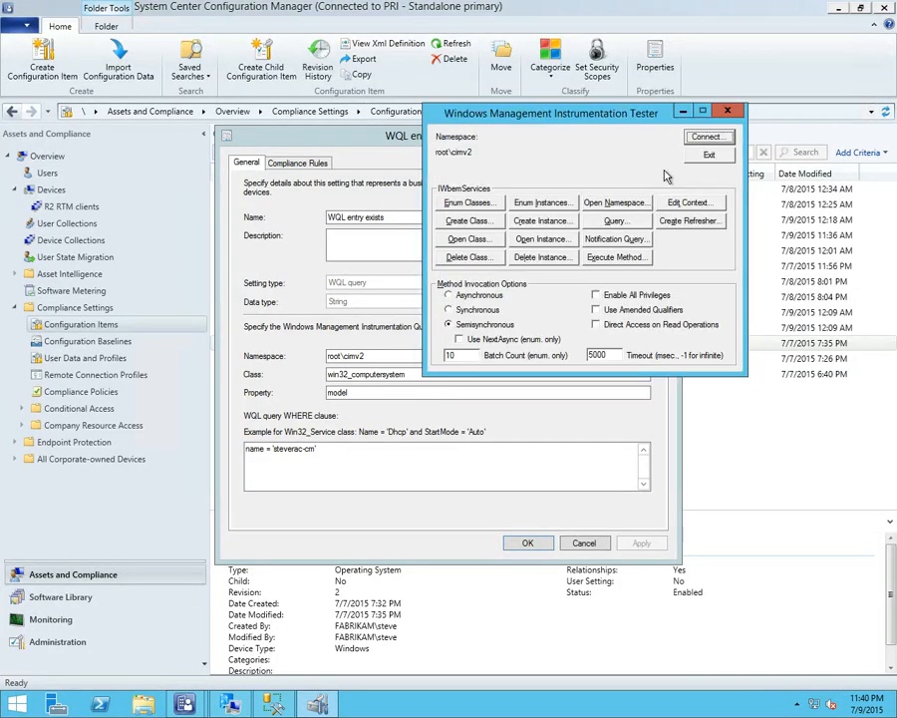
Run the WQL query select * from win32_computersystem in the WMI tester
left_click(615, 220)
type("select *from win32_computersystem")
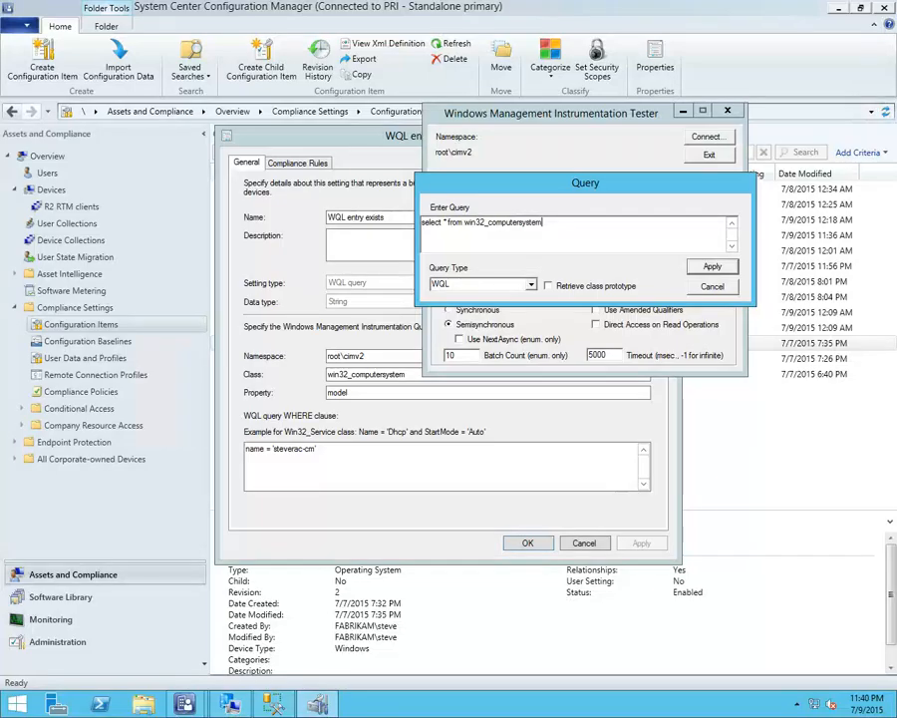
left_click(712, 266)
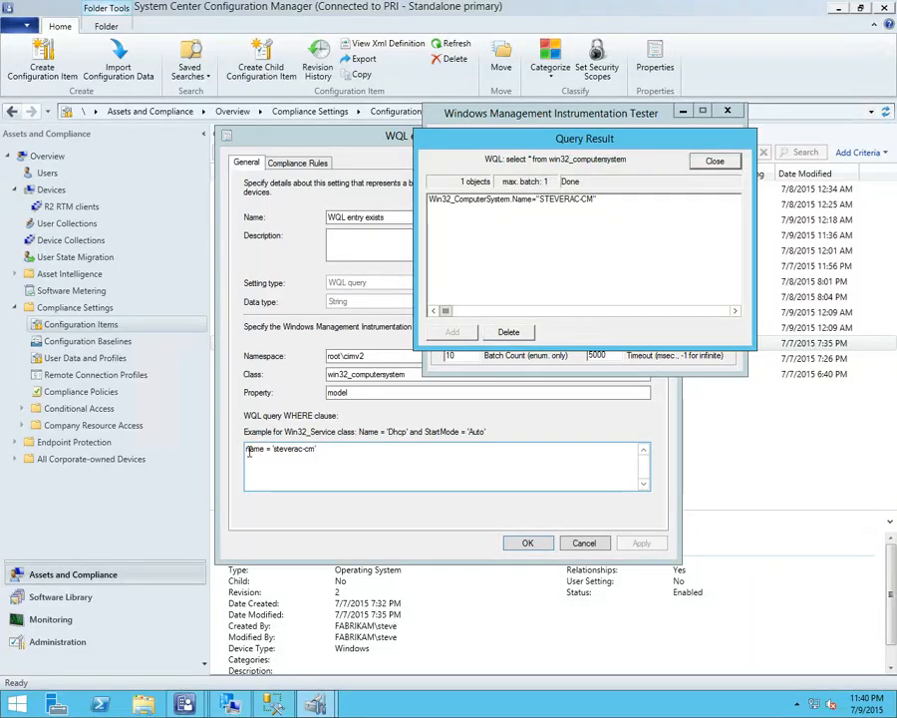
Open the returned Win32_ComputerSystem instance and examine its MOF for the Model and Name values used by the WQL setting
left_click(577, 203)
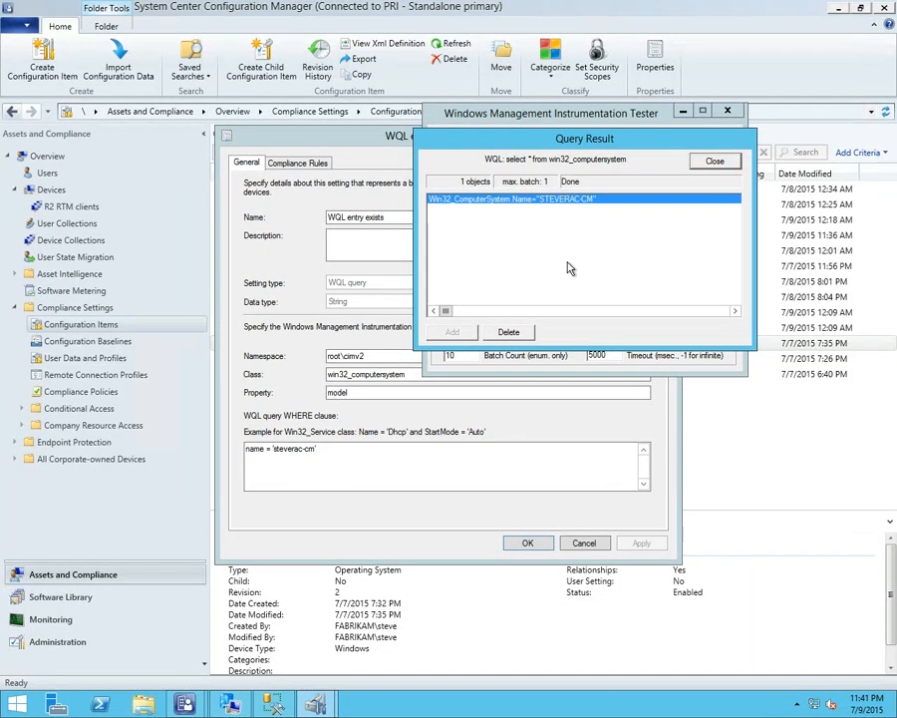
double_click(573, 205)
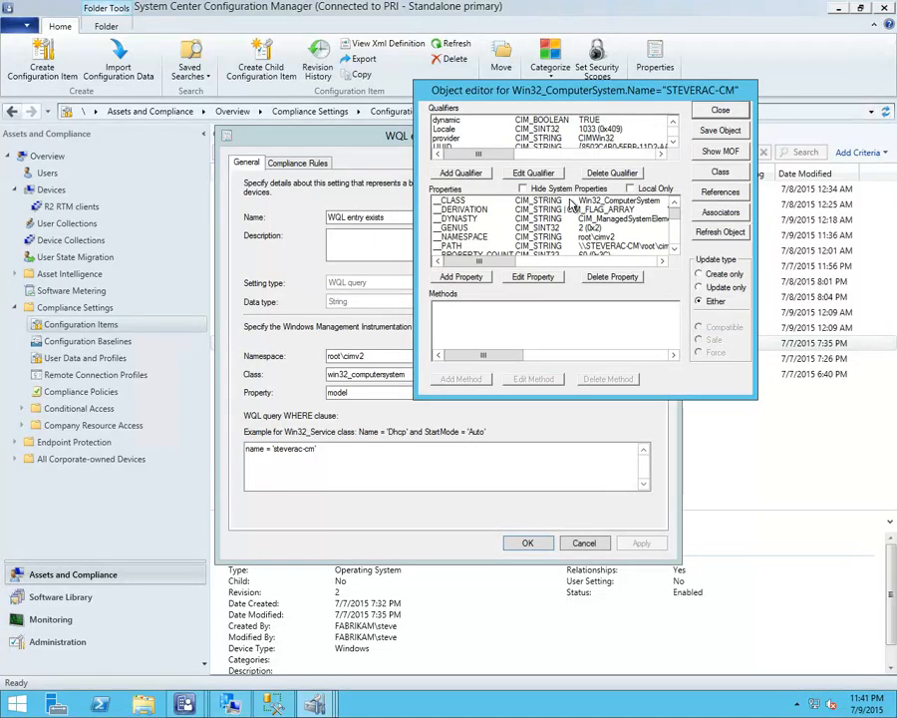
left_click(721, 153)
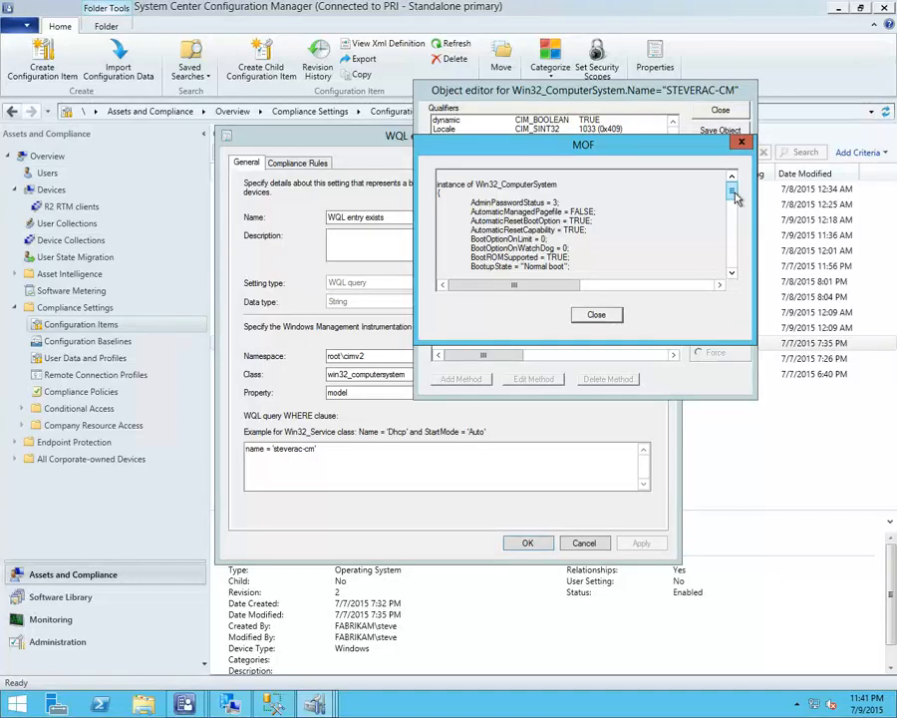
left_click_drag(735, 200, 735, 227)
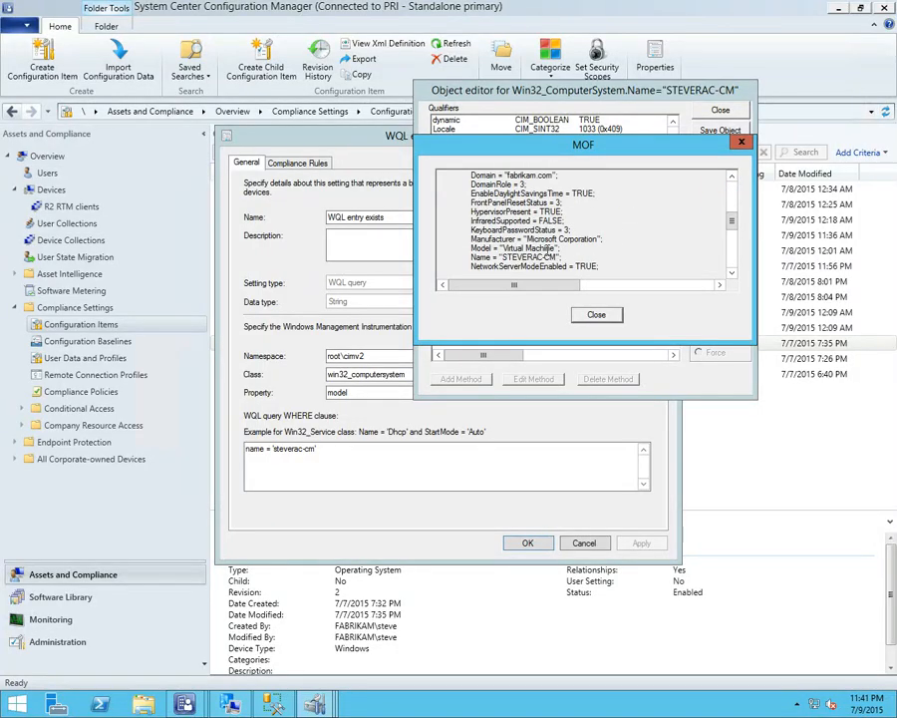
left_click(317, 449)
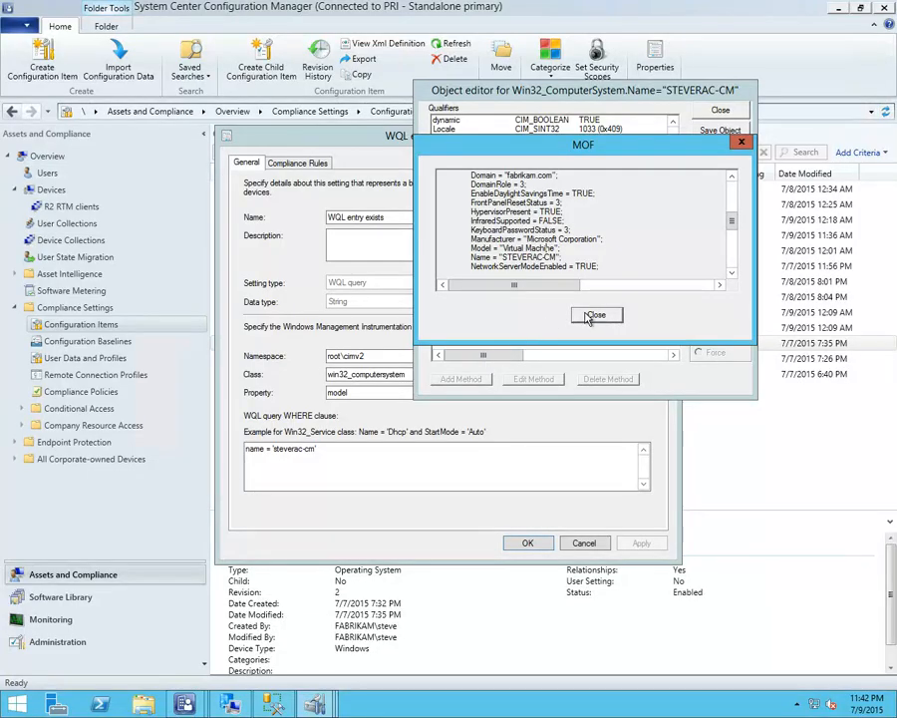
Close the MOF view, the object editor and the query result, and exit the WMI tester
left_click(595, 317)
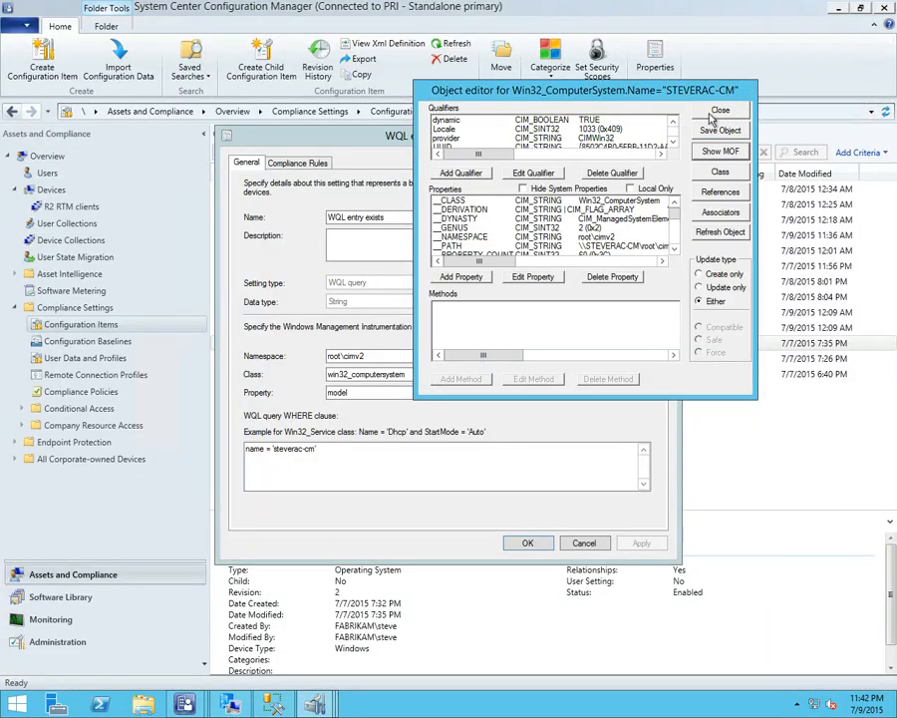
left_click(718, 57)
left_click(713, 161)
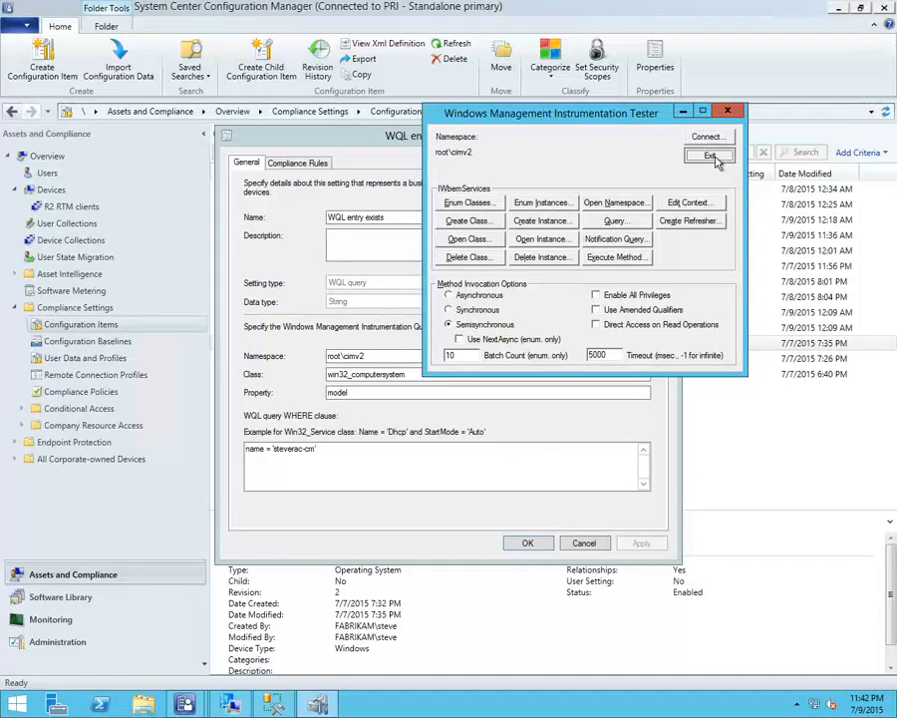
left_click(706, 150)
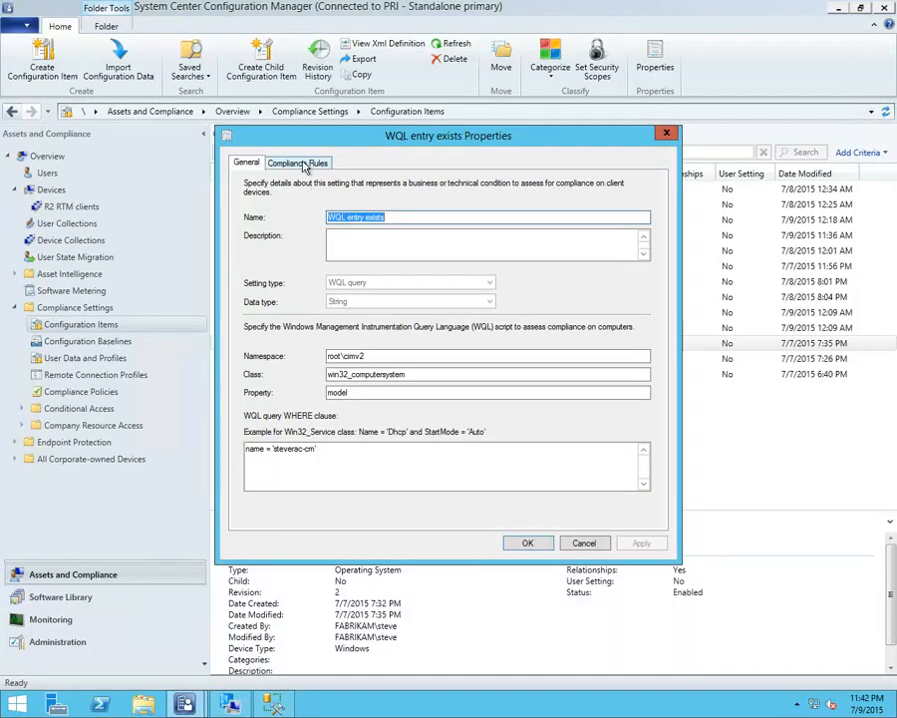
Review the compliance rule of the WQL entry exists setting and close the Detect WQL - existential properties without changes
left_click(299, 163)
left_click(319, 247)
double_click(319, 245)
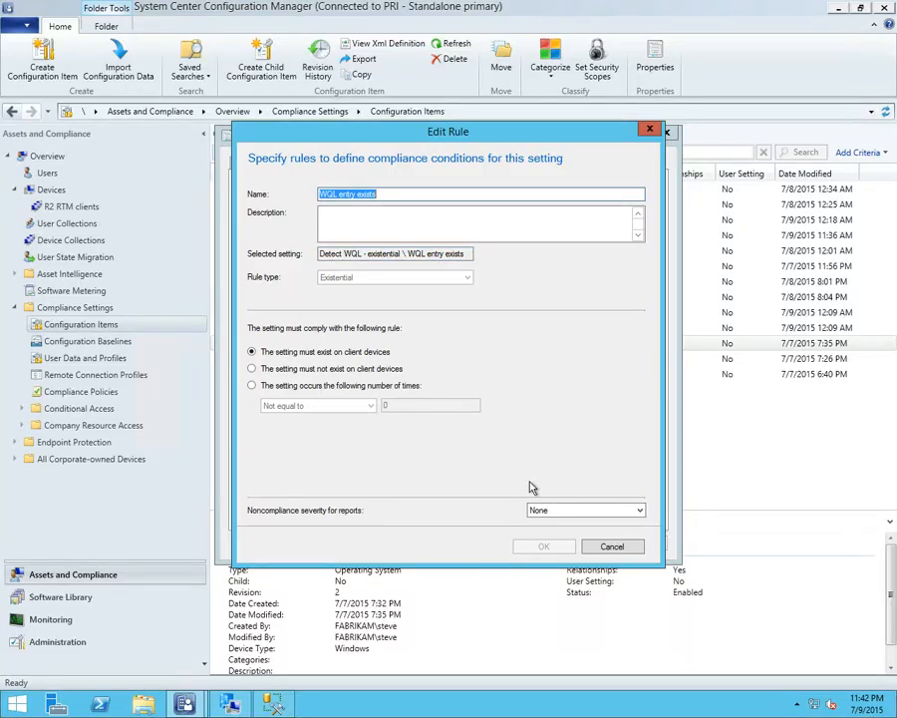
left_click(611, 552)
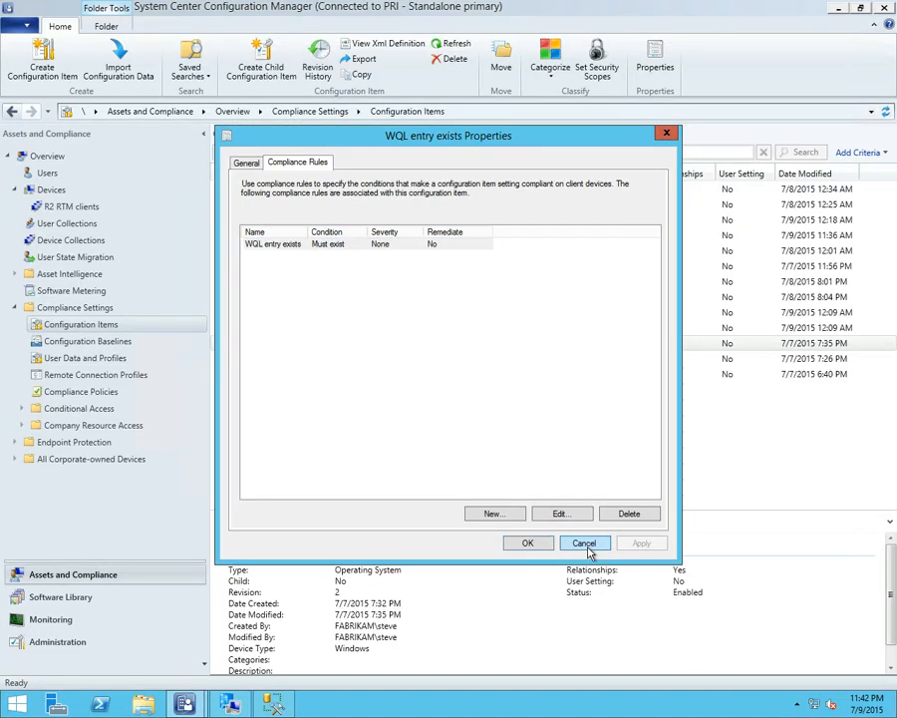
left_click(589, 552)
left_click(570, 534)
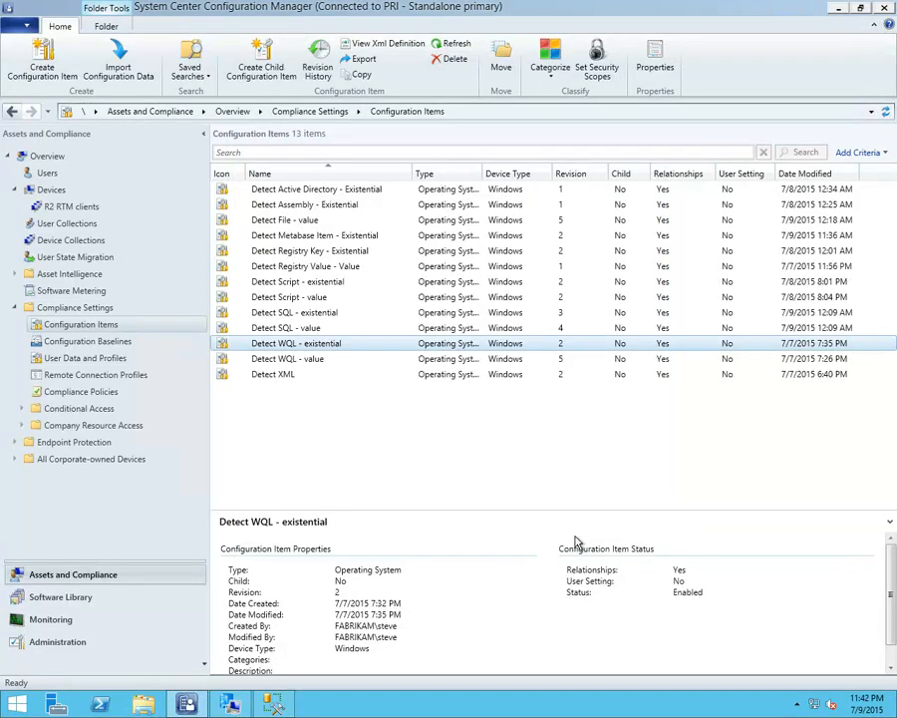
Open the Detect WQL - value configuration item and examine its WQL Setting's namespace, class, property and WHERE clause
left_click(335, 361)
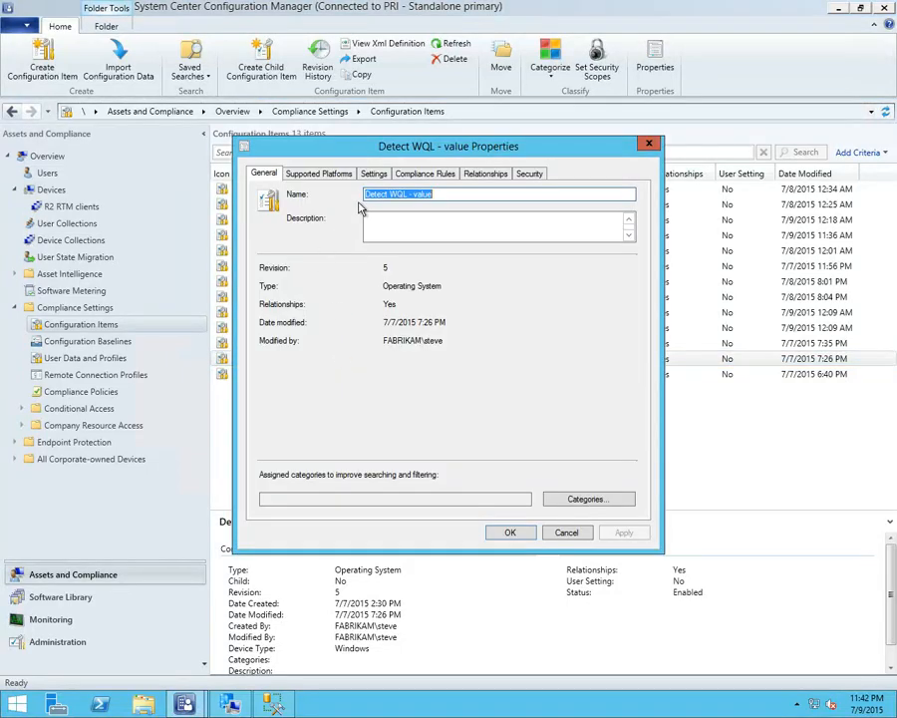
left_click(374, 174)
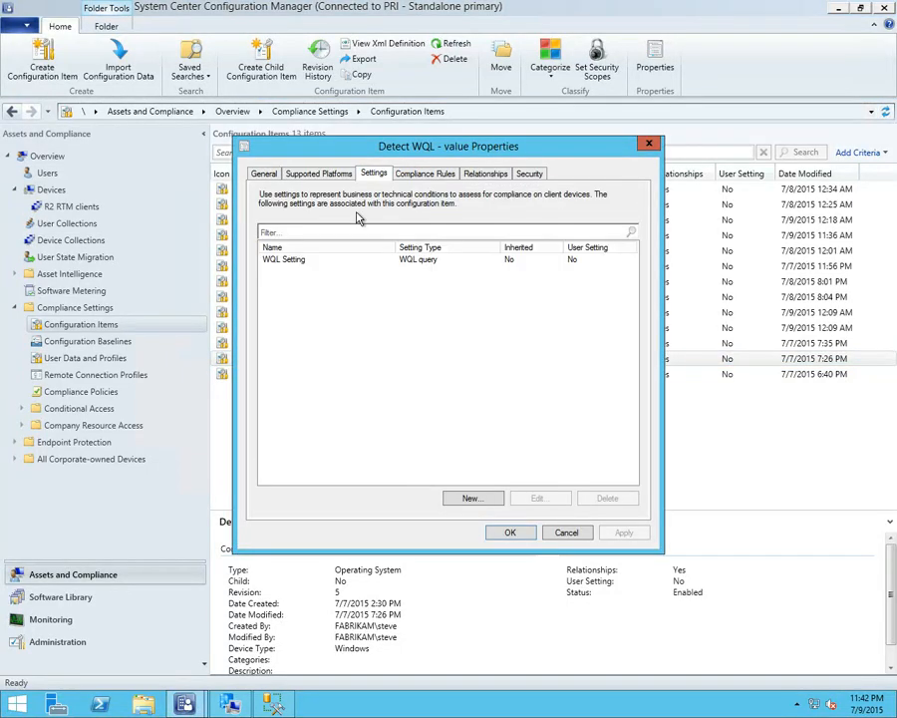
left_click(345, 262)
double_click(345, 261)
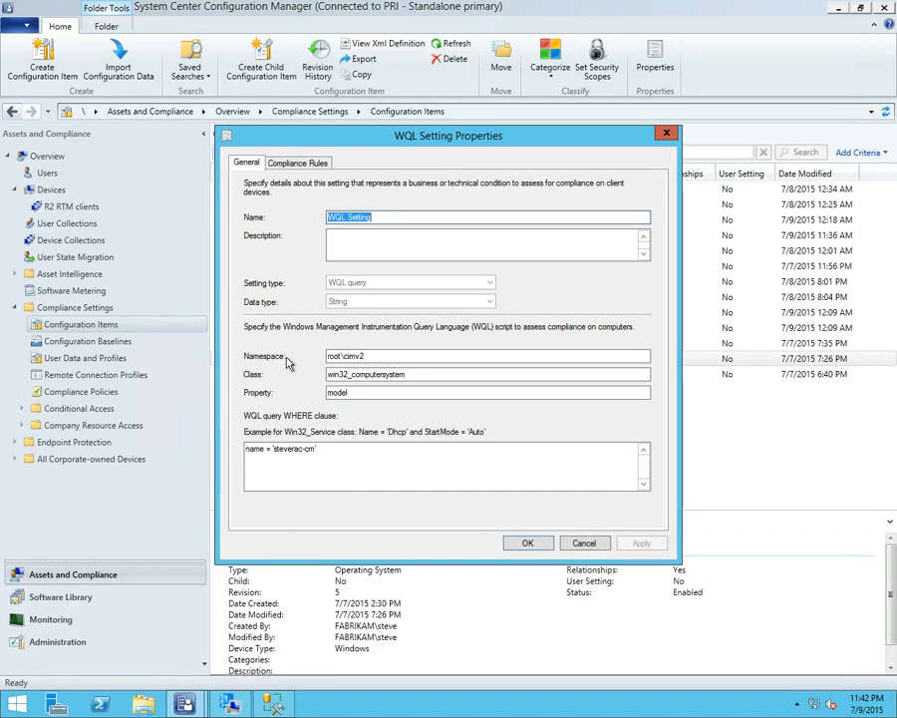
Review the value rule of the WQL Setting and close the Detect WQL - value properties without changes
left_click(296, 162)
double_click(340, 245)
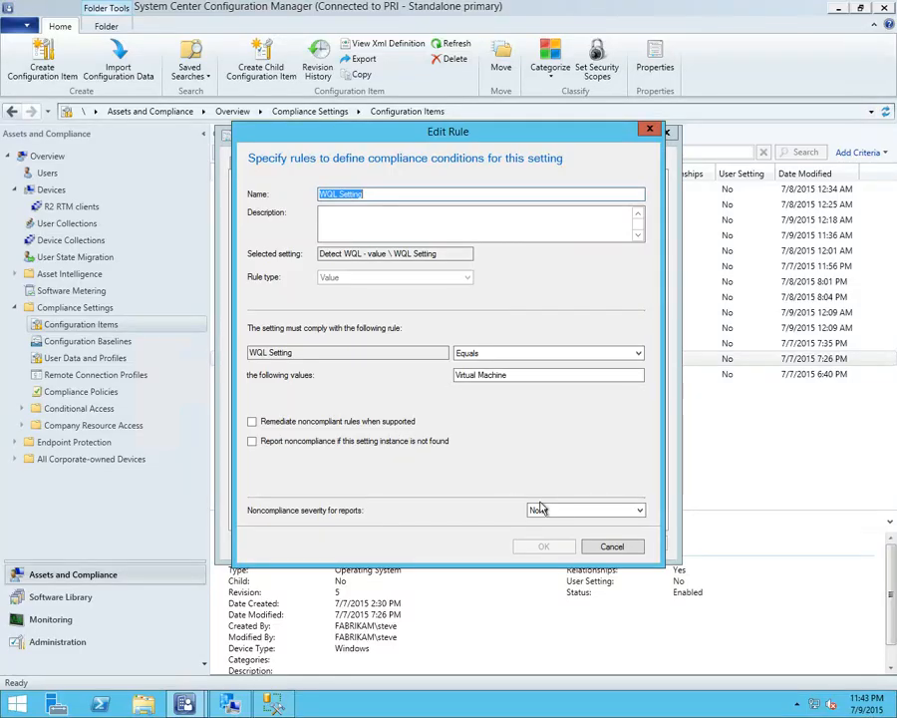
left_click(603, 548)
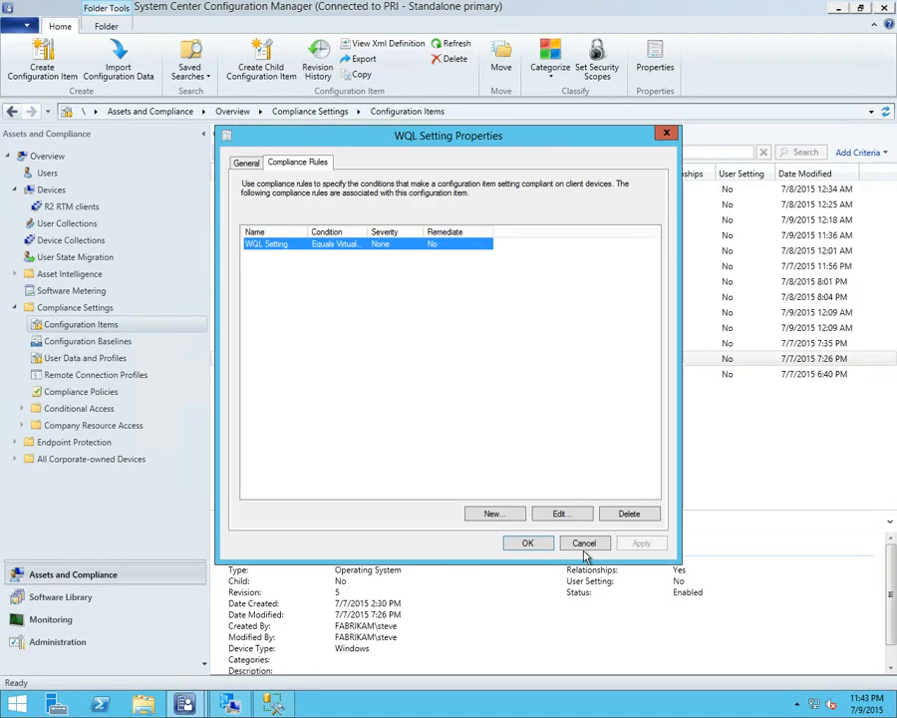
left_click(581, 541)
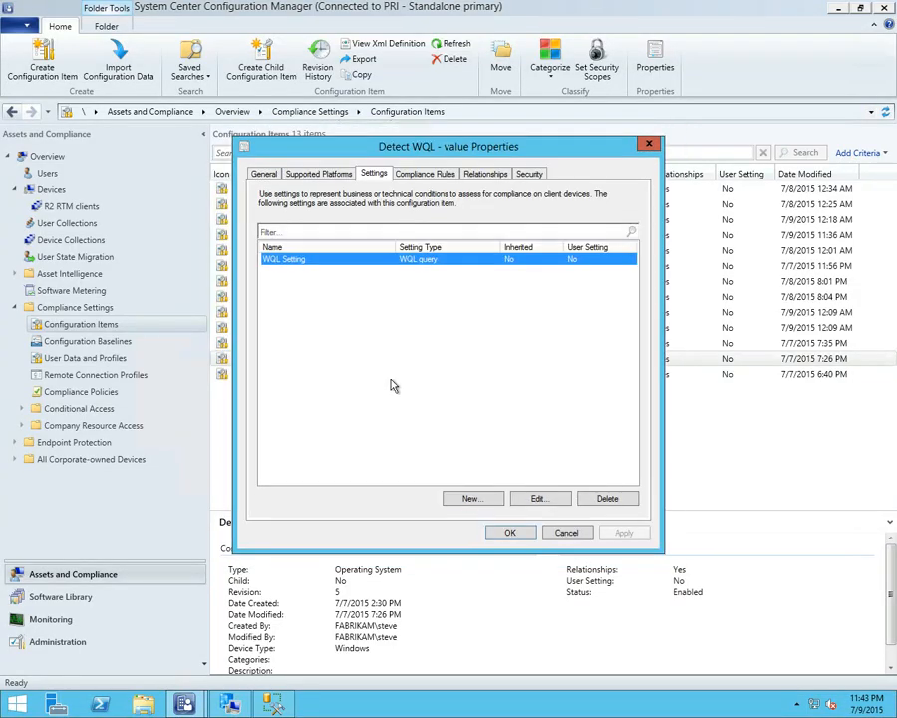
left_click(566, 533)
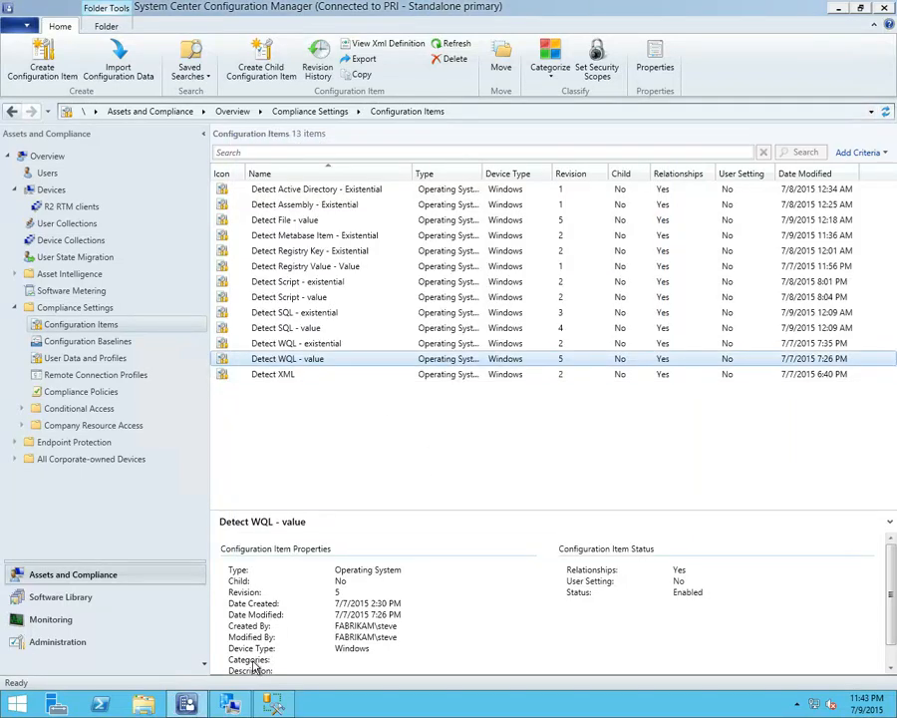
Evaluate the WQL exists and WQL value baselines in the Configuration Manager client properties
left_click(231, 704)
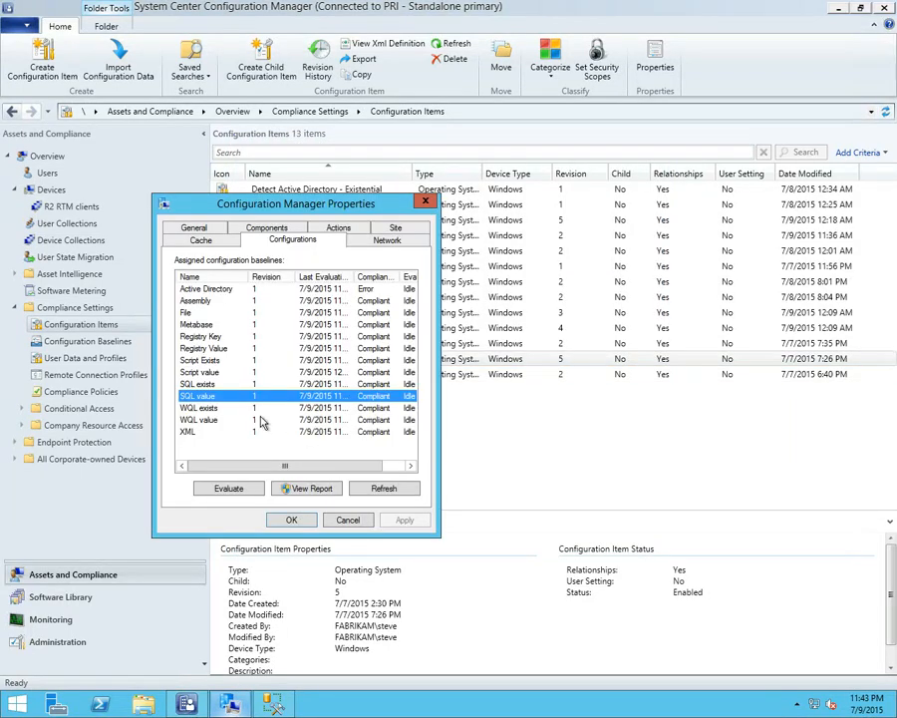
left_click(200, 408)
left_click(228, 488)
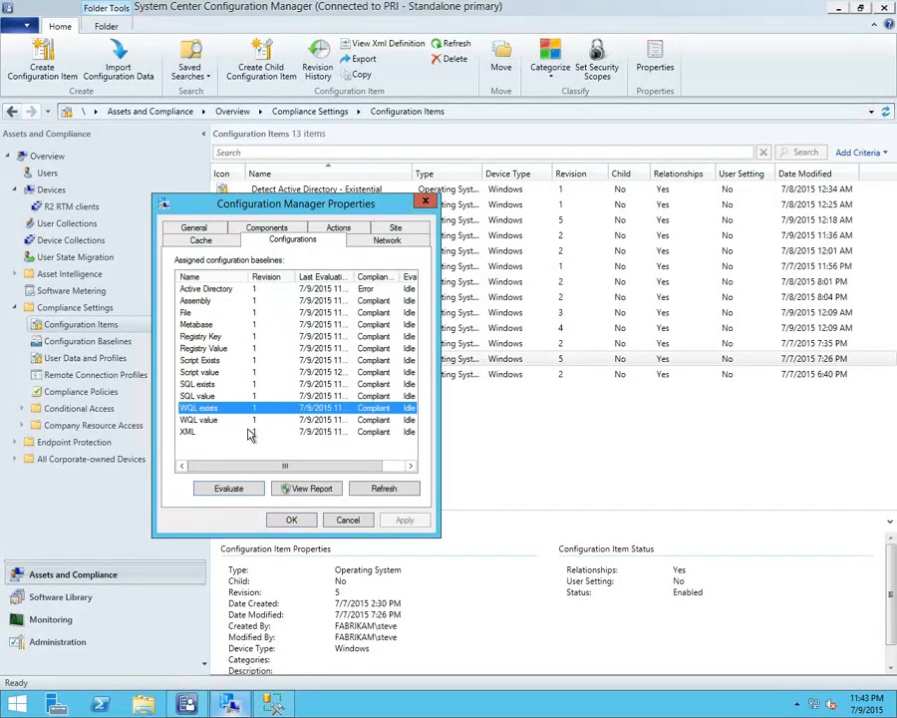
left_click(227, 488)
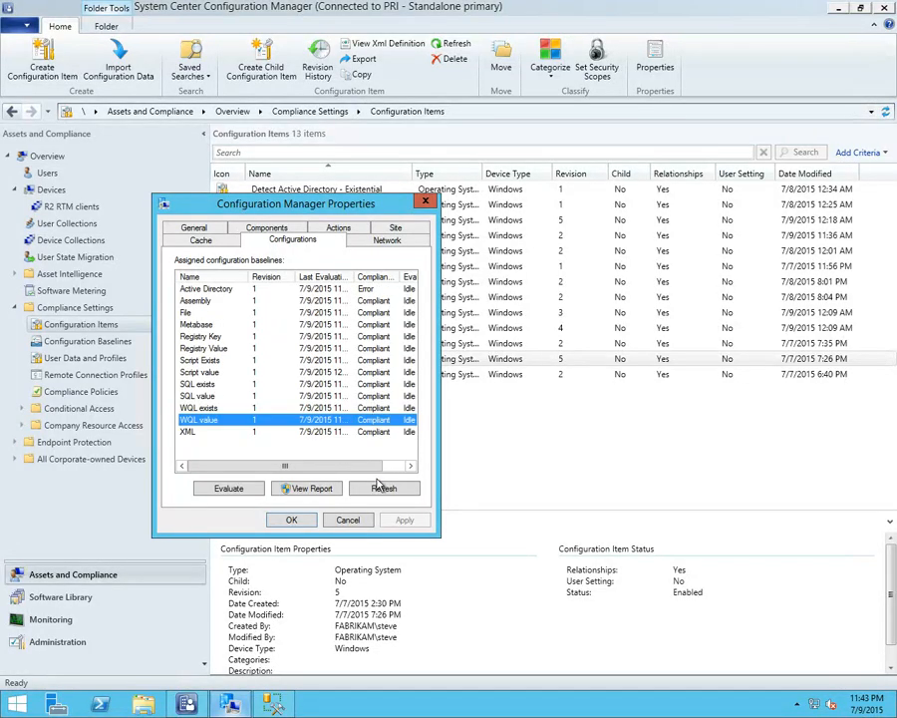
key("Return")
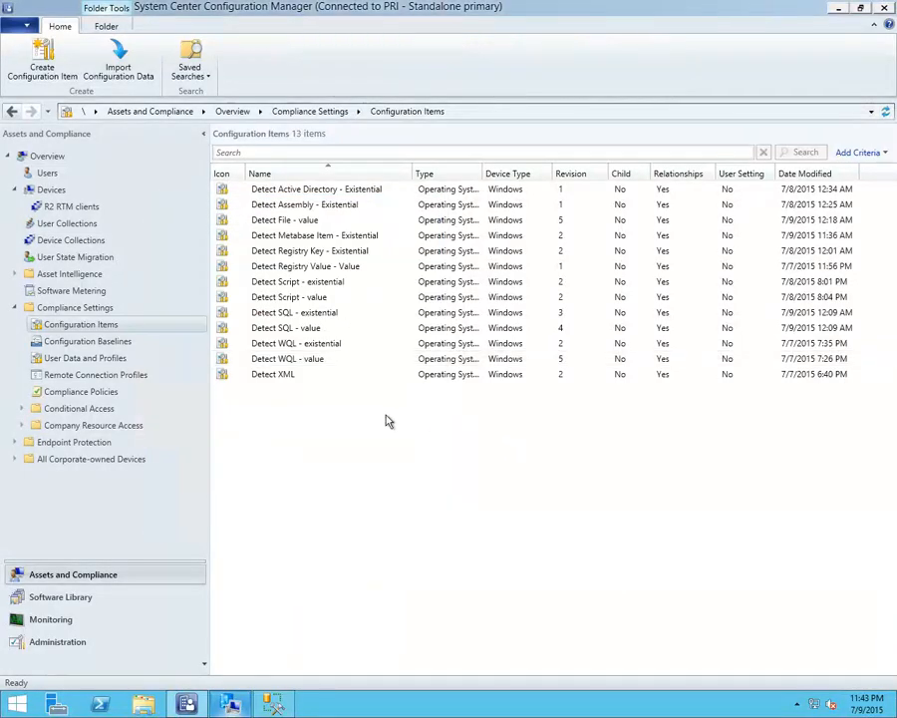
Select the Detect XML configuration item, minimize the console and close SQL Server Management Studio with its open query
left_click(296, 377)
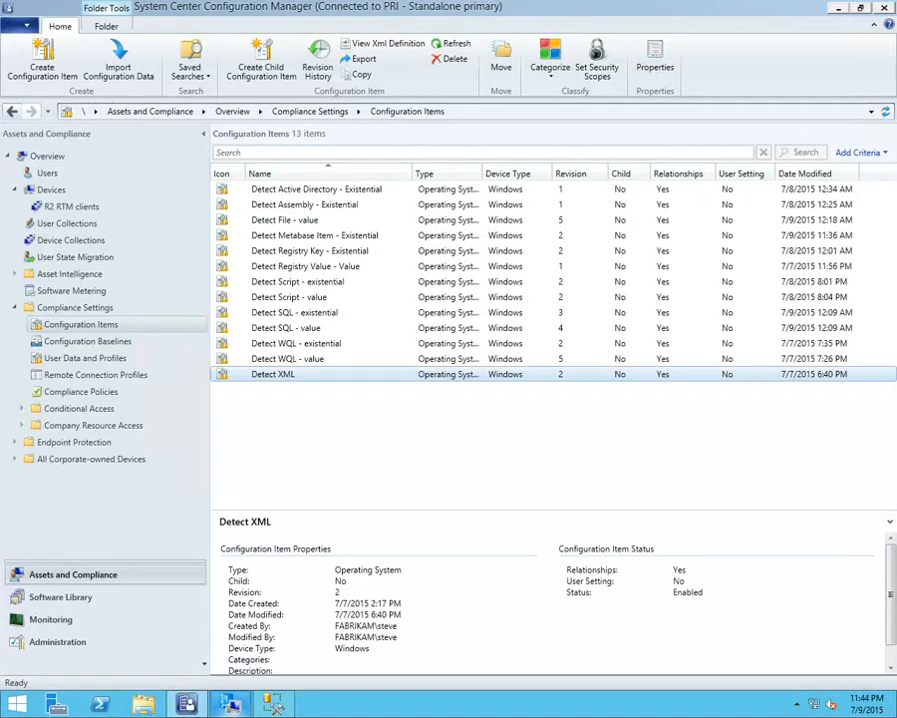
left_click(838, 7)
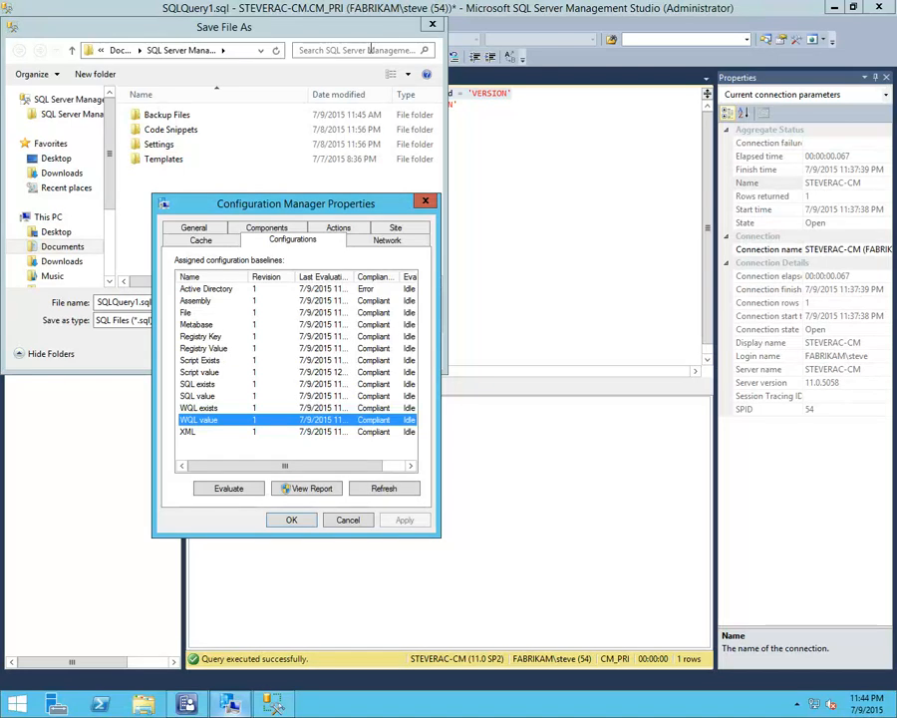
left_click(433, 23)
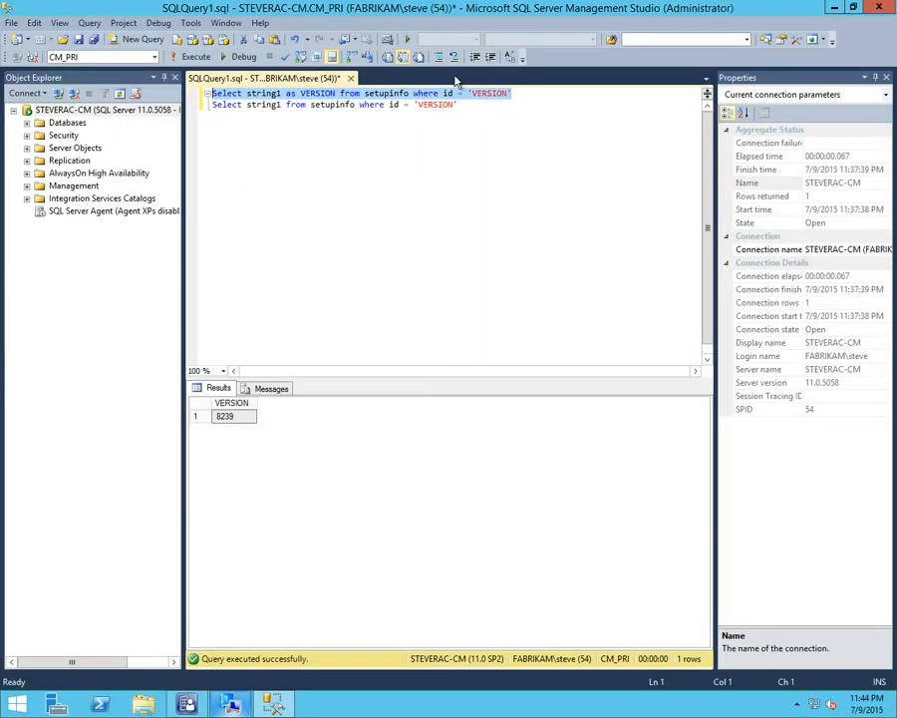
left_click(871, 6)
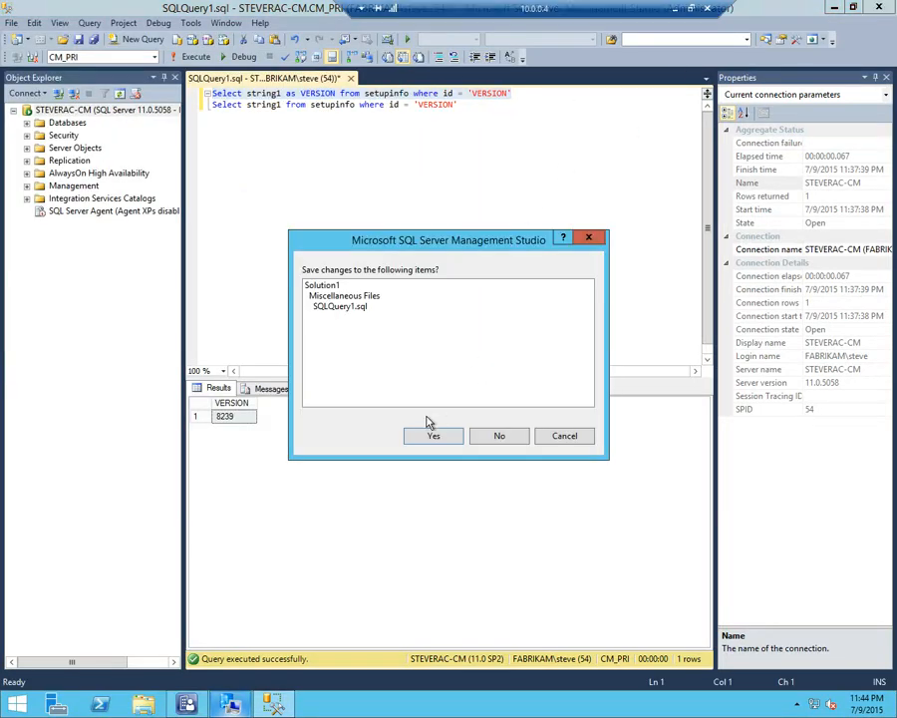
left_click(453, 438)
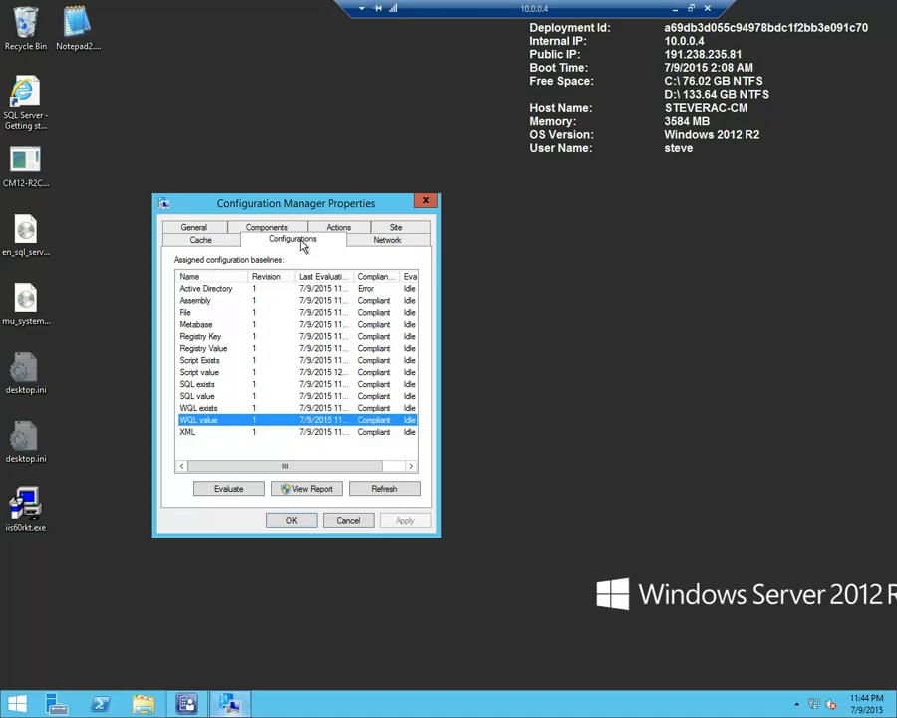
Browse to C:\ComplianceSettingsDemo in File Explorer and move the window clear of the client properties
left_click(139, 706)
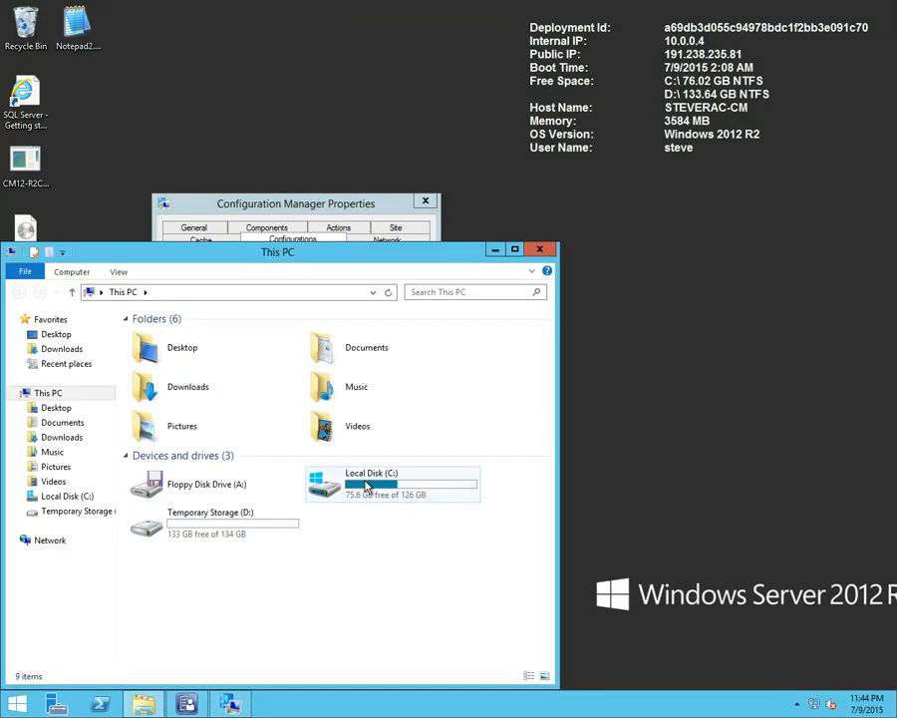
double_click(367, 486)
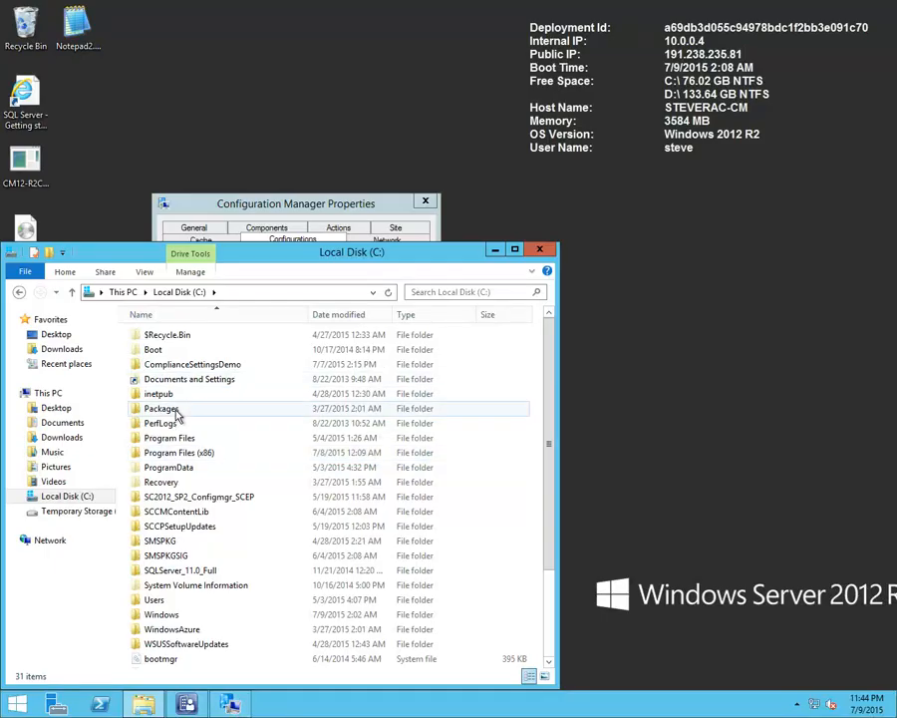
double_click(186, 365)
left_click_drag(304, 261, 668, 170)
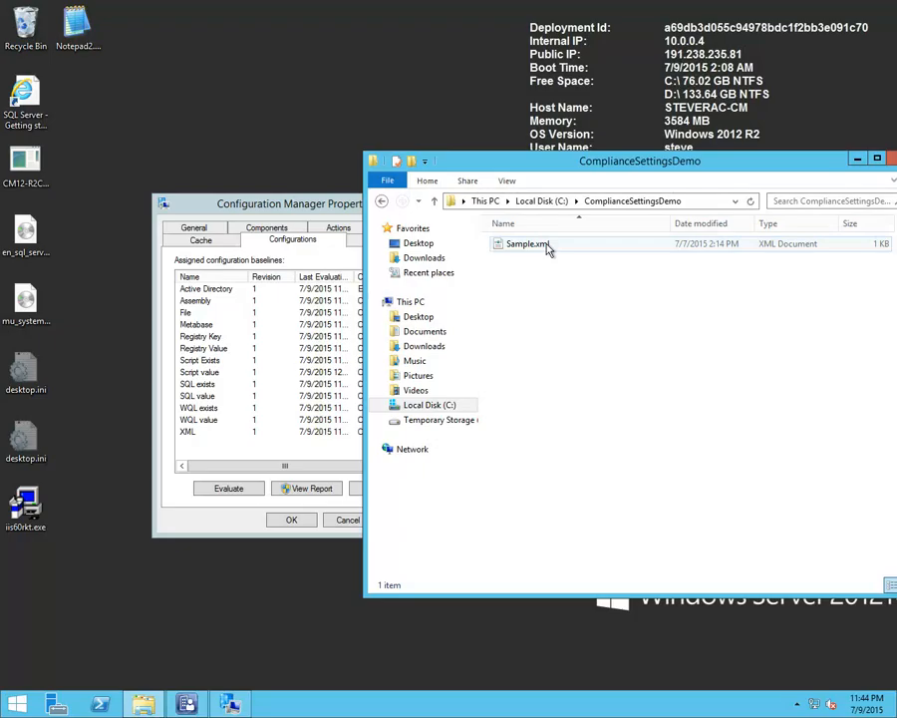
View Sample.xml in the browser, close it there and open the file in Notepad2
double_click(546, 249)
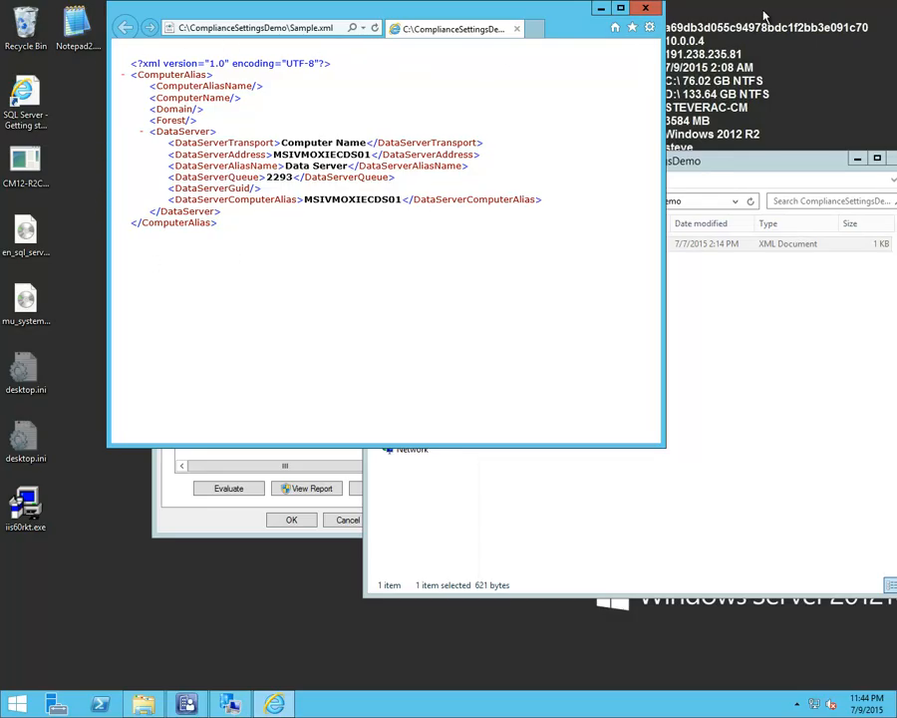
left_click(645, 9)
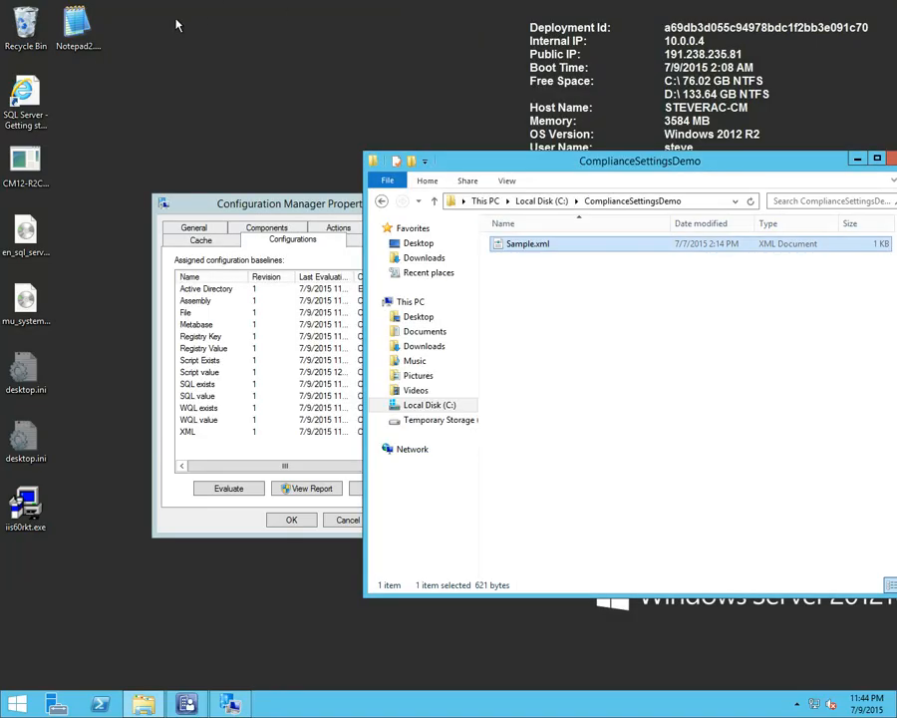
left_click_drag(510, 256, 161, 150)
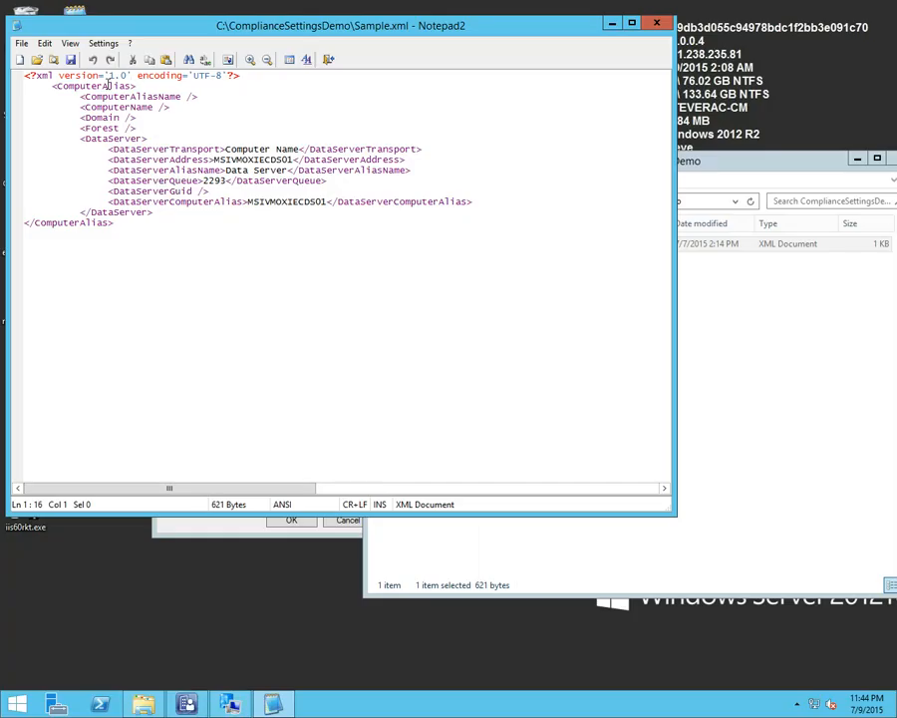
Remove one space before the opening ComputerAlias tag in Sample.xml and highlight the opening and closing root tags
left_click(53, 86)
key("BackSpace")
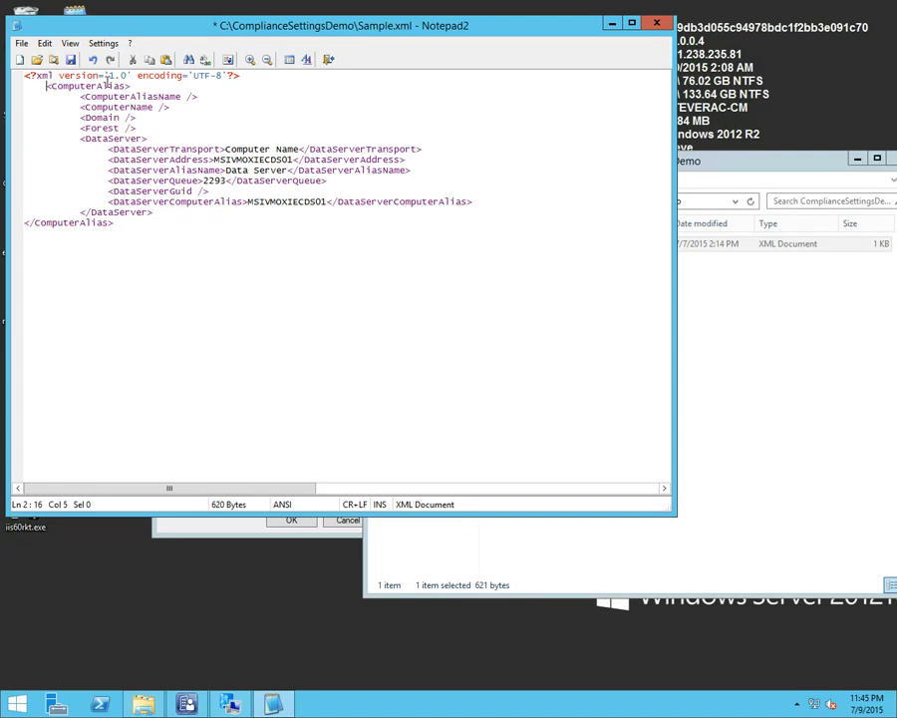
left_click_drag(86, 89, 47, 90)
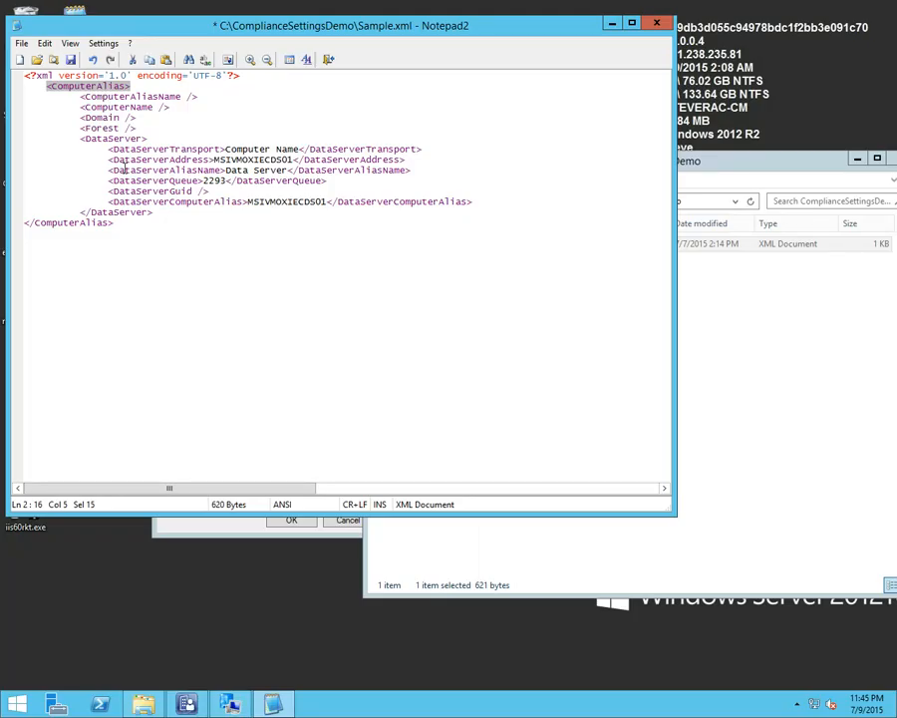
left_click_drag(113, 224, 16, 225)
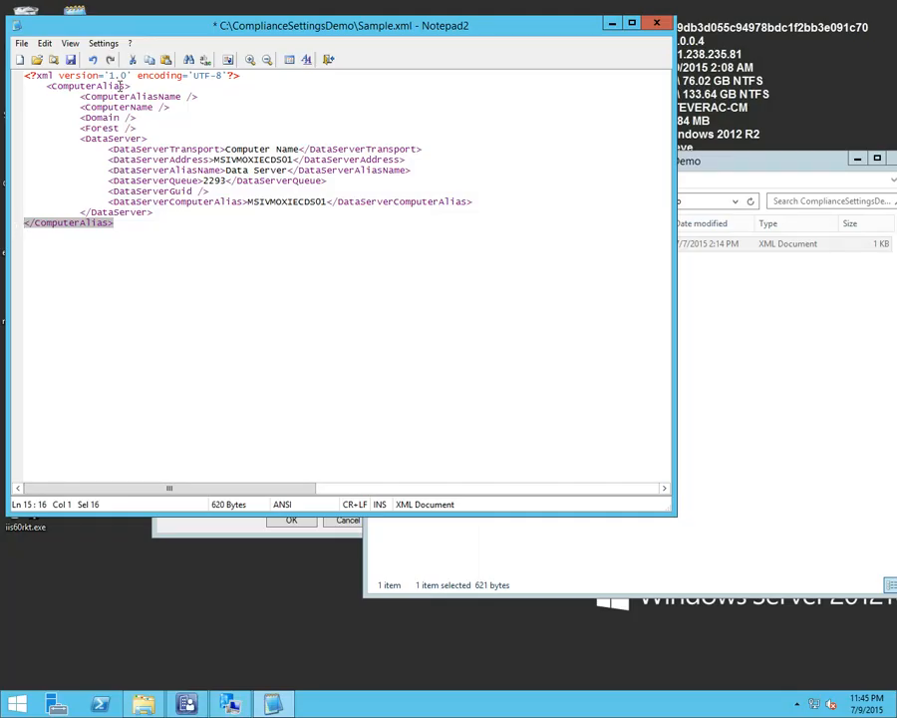
left_click(130, 233)
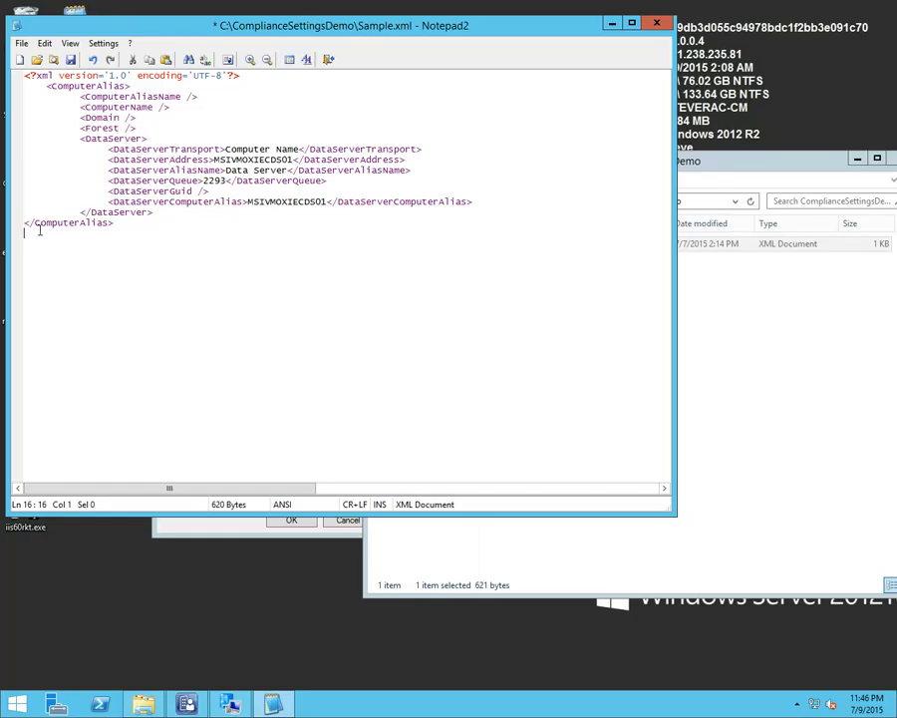
left_click_drag(34, 223, 30, 223)
Replace the self-closing end of the ComputerAliasName element with a separate </ComputerAliasName> closing tag
left_click_drag(72, 96, 179, 96)
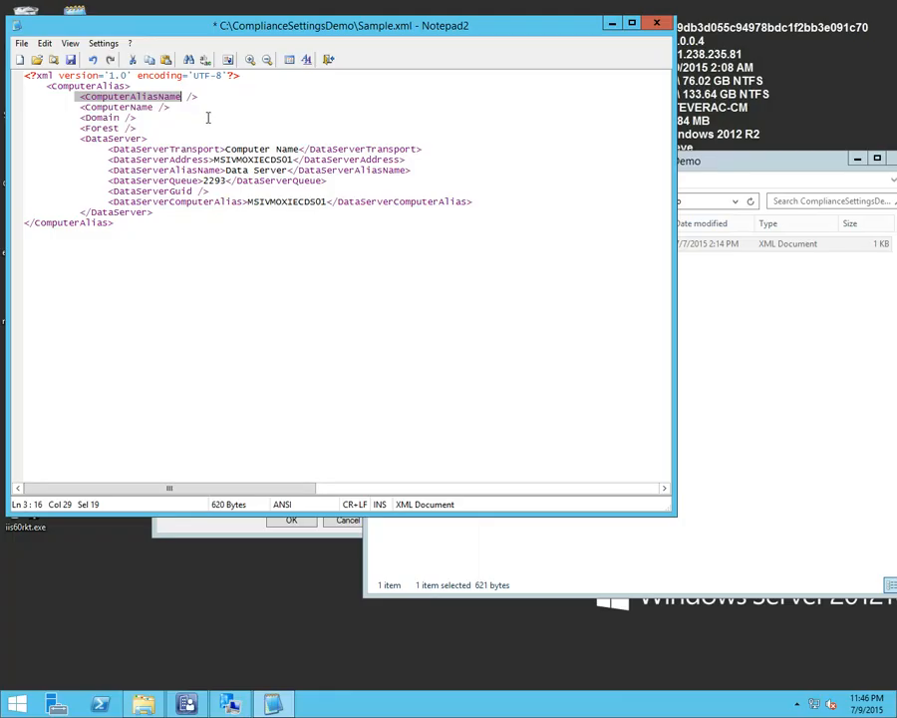
left_click(193, 96)
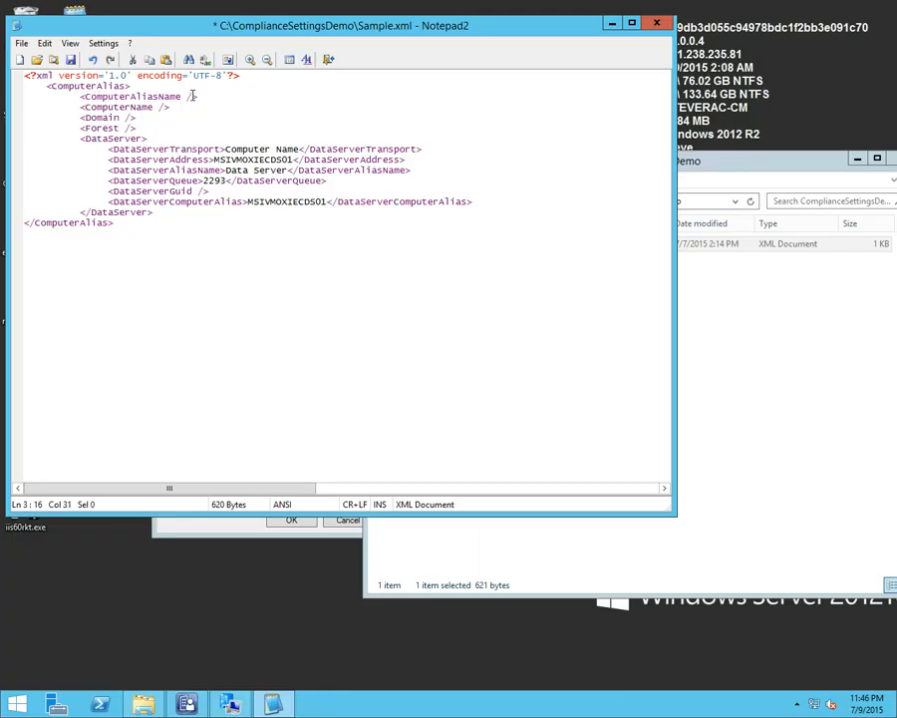
left_click_drag(192, 95, 188, 95)
left_click(204, 96)
key("Left")
key("BackSpace")
key("BackSpace")
type("</ComputerAliasName>")
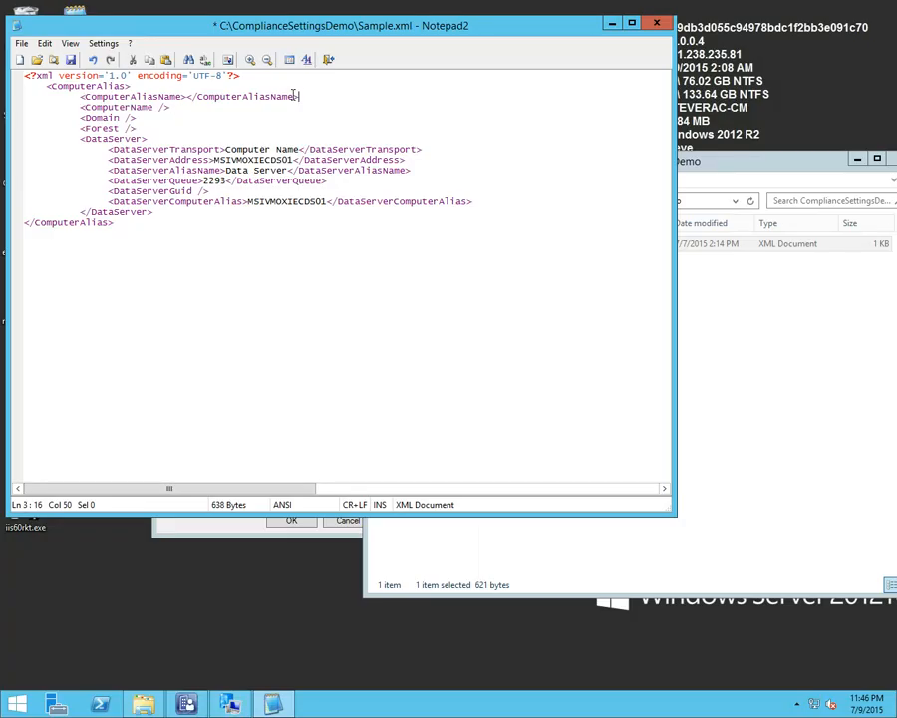
Highlight the ComputerName element and the opening DataServer tag in Sample.xml
left_click_drag(171, 106, 81, 107)
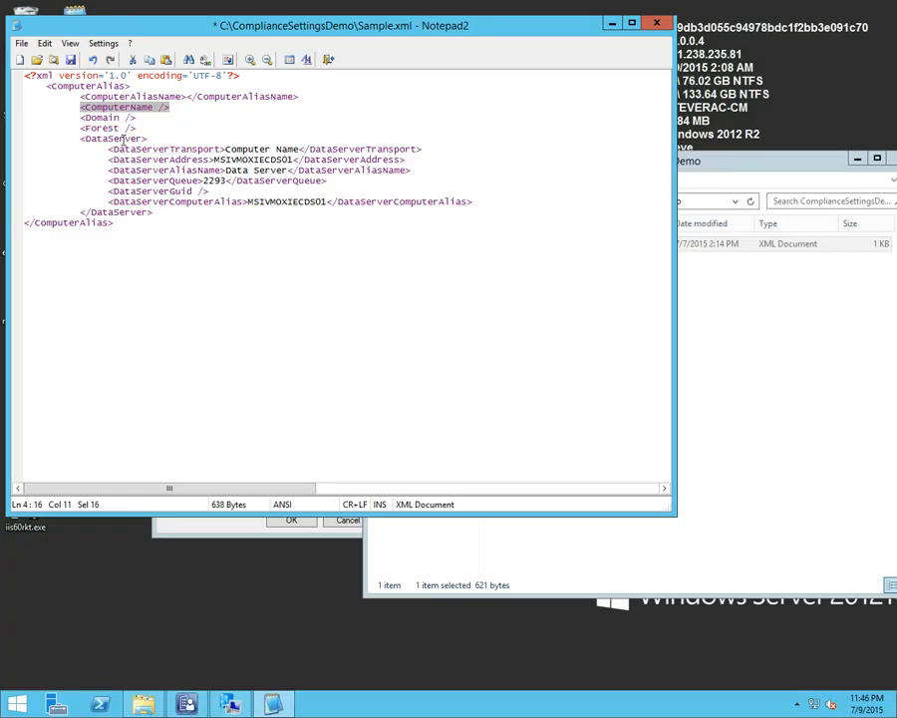
left_click_drag(146, 137, 80, 139)
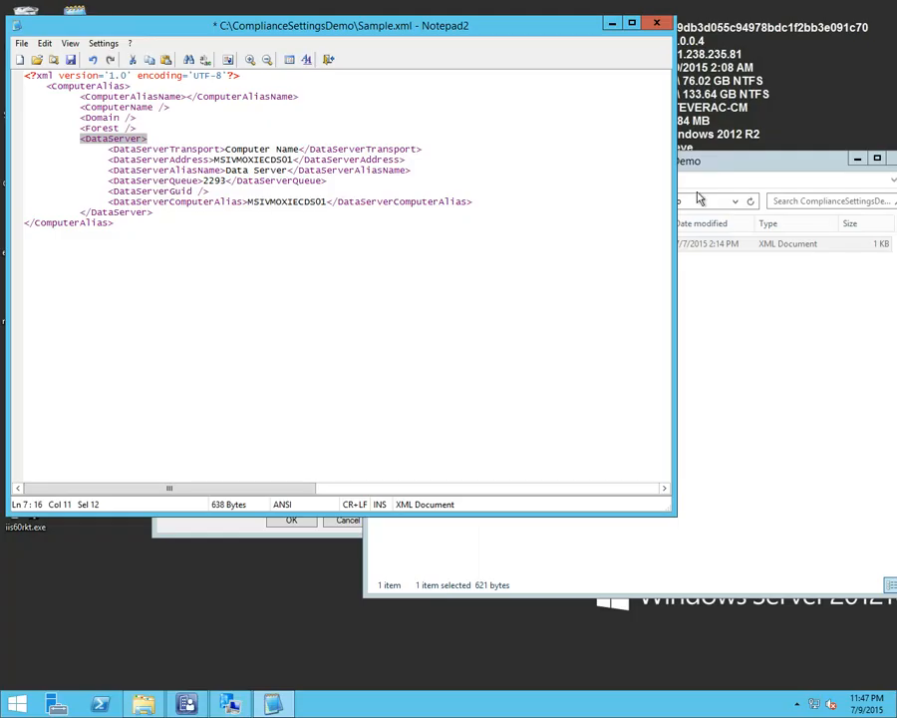
Narrow the Notepad2 window and close the ComplianceSettingsDemo folder window to free space beside the XML file
left_click_drag(648, 200, 448, 255)
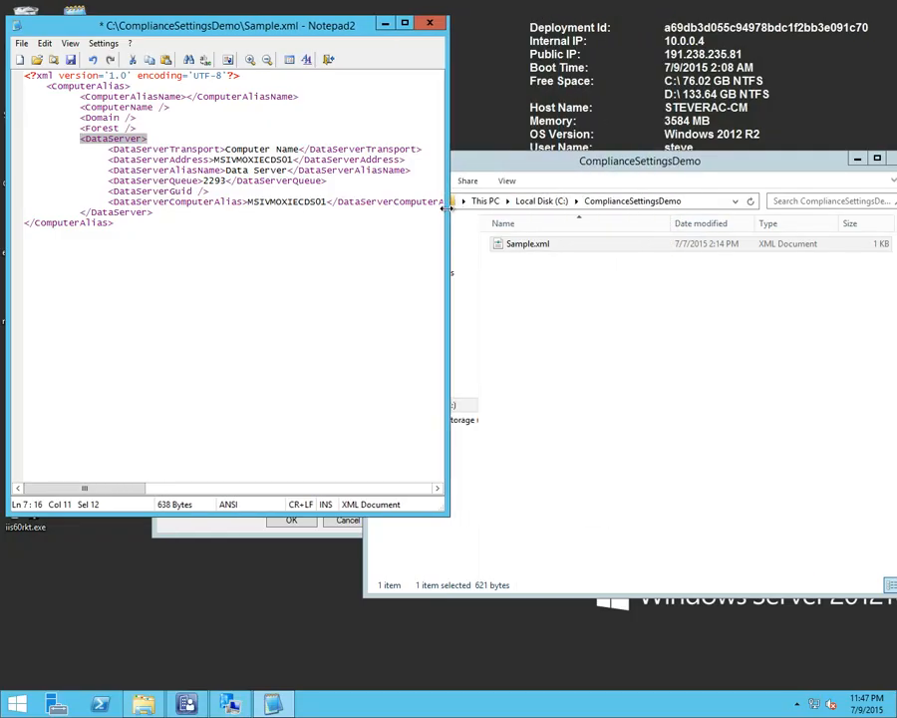
left_click_drag(780, 162, 685, 158)
left_click(805, 158)
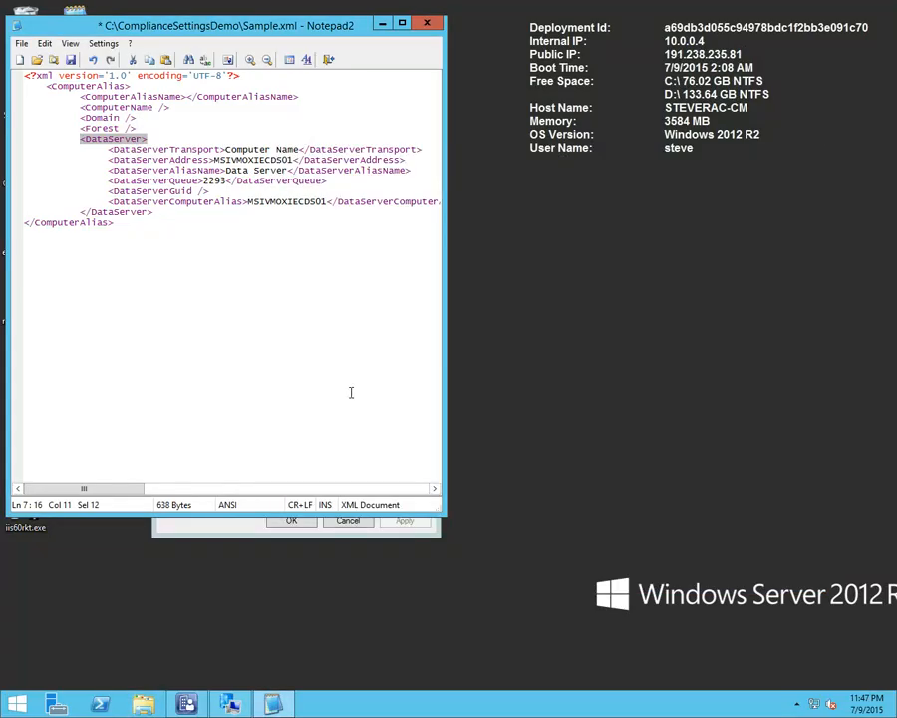
Switch to the Configuration Manager console, open the Detect XML configuration item's properties and place them beside Sample.xml with the console minimized
left_click(187, 703)
double_click(282, 376)
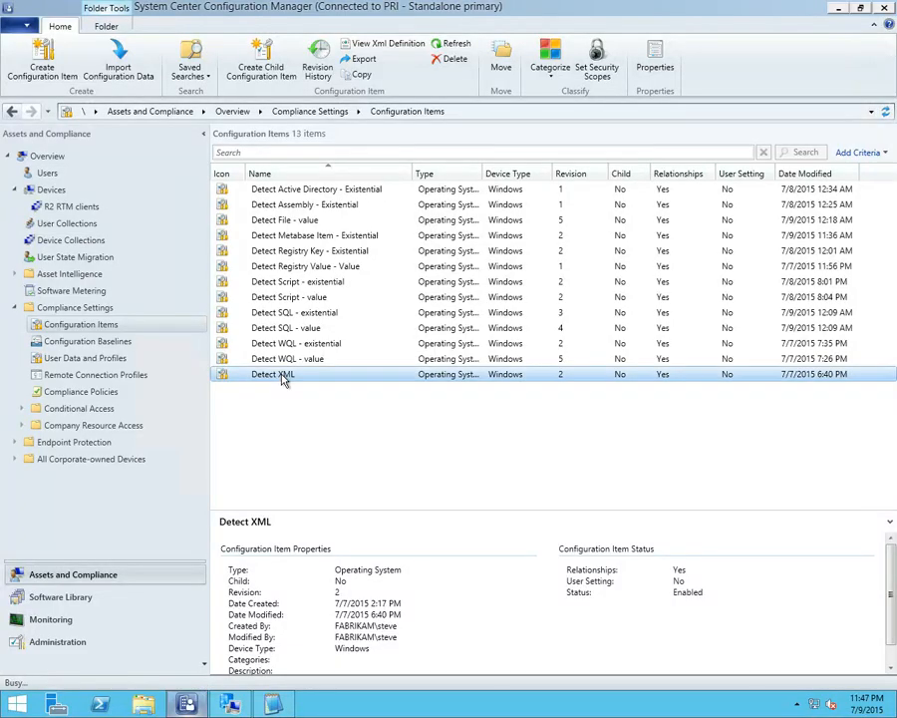
left_click(839, 9)
left_click_drag(473, 147, 658, 42)
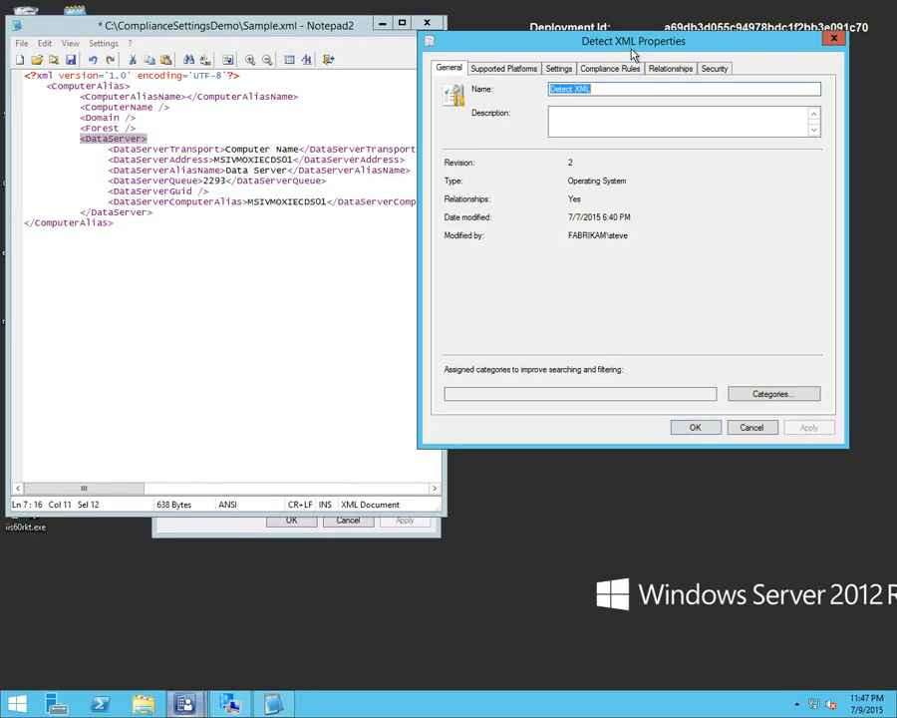
Open the Detect Value in XML setting beside Sample.xml and compare its XPath query with the DataServerAddress value in the file
left_click(562, 70)
left_click(492, 157)
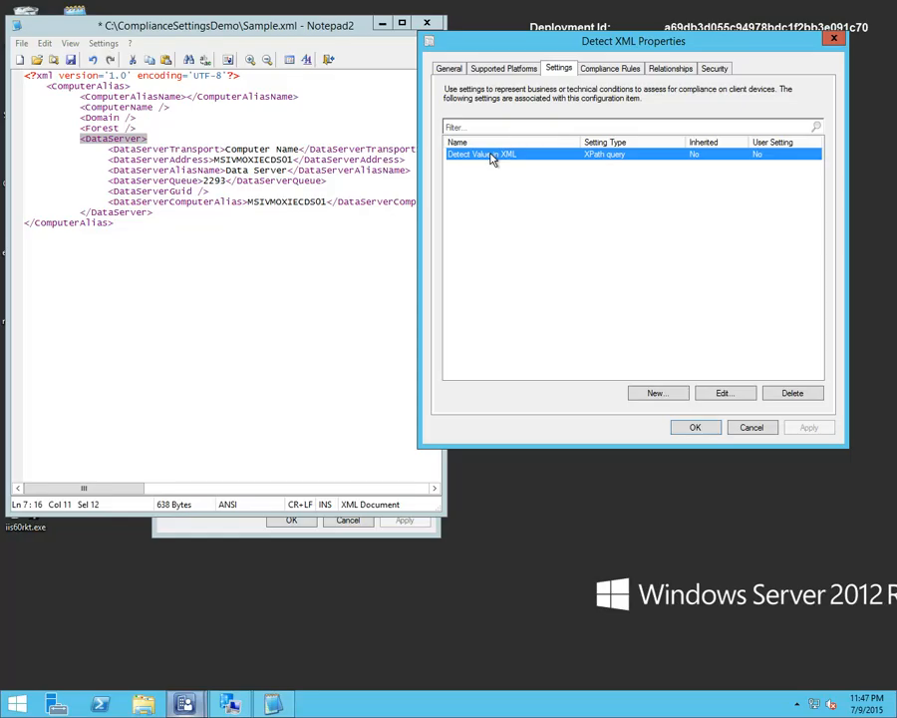
double_click(491, 160)
left_click_drag(464, 142, 664, 30)
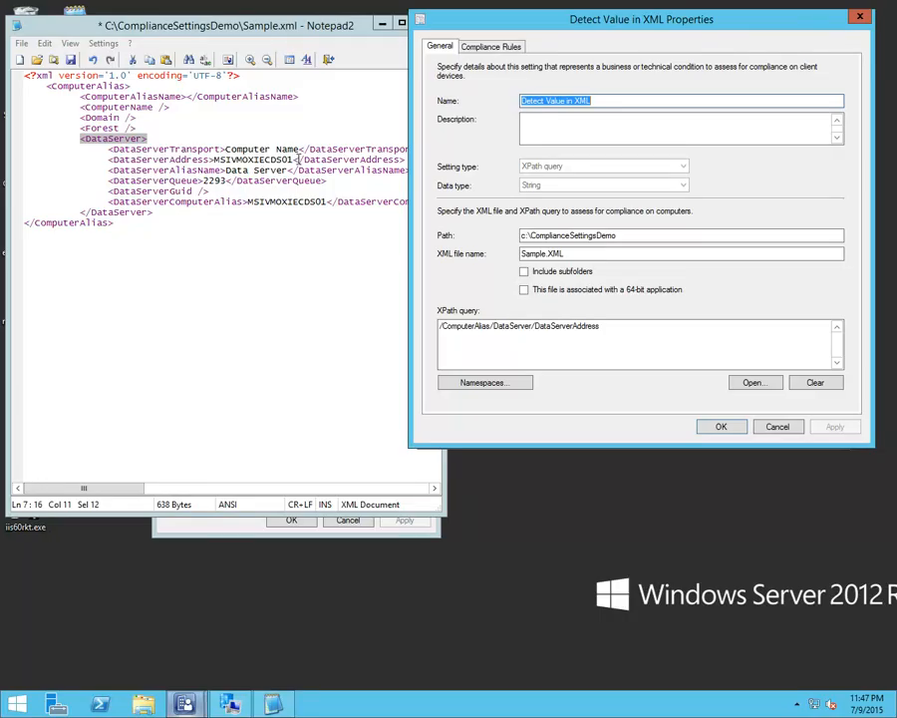
left_click_drag(297, 160, 212, 159)
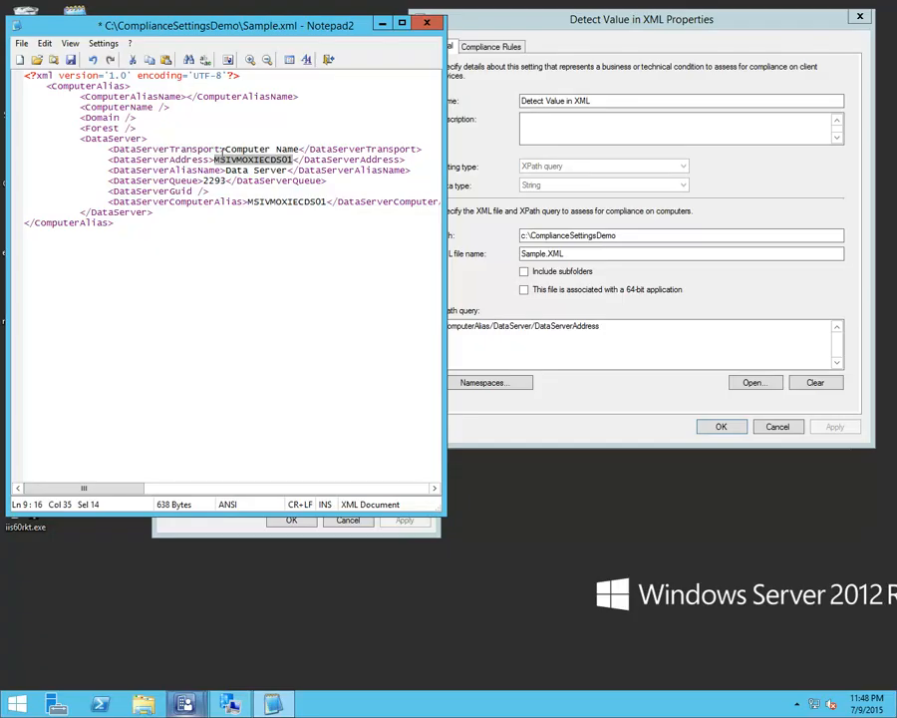
left_click(611, 325)
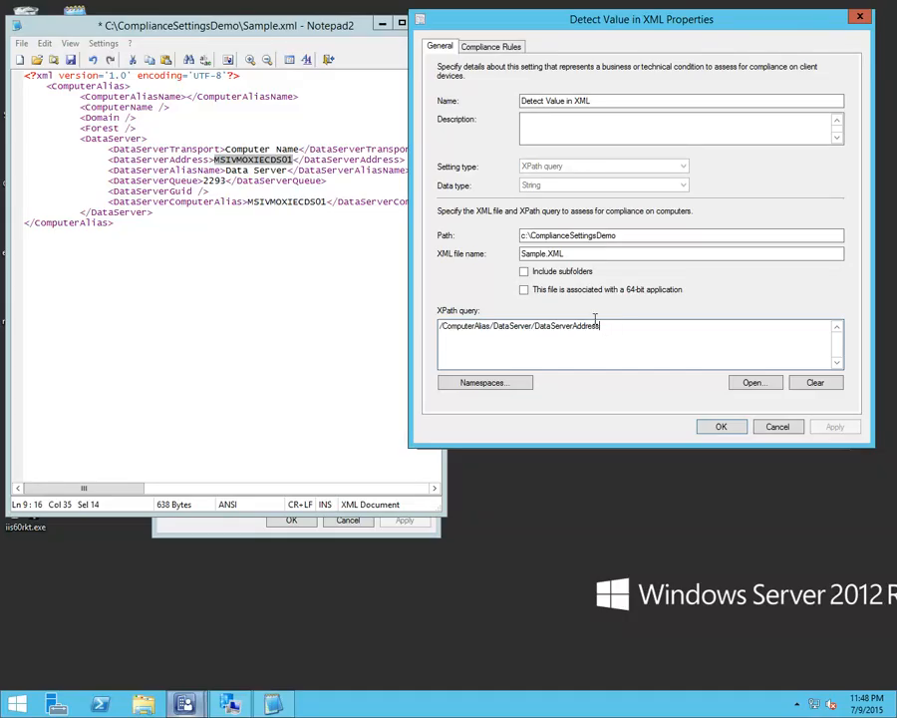
Review the setting's Detect Value compliance rule, and leave the rule, setting and Detect XML properties without changes
left_click(472, 47)
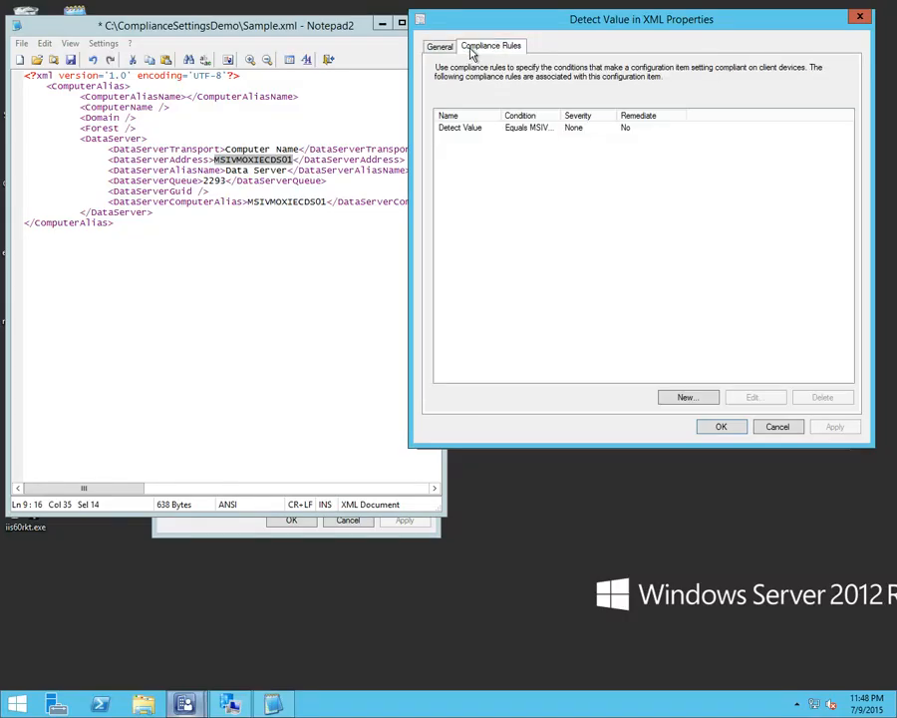
double_click(506, 139)
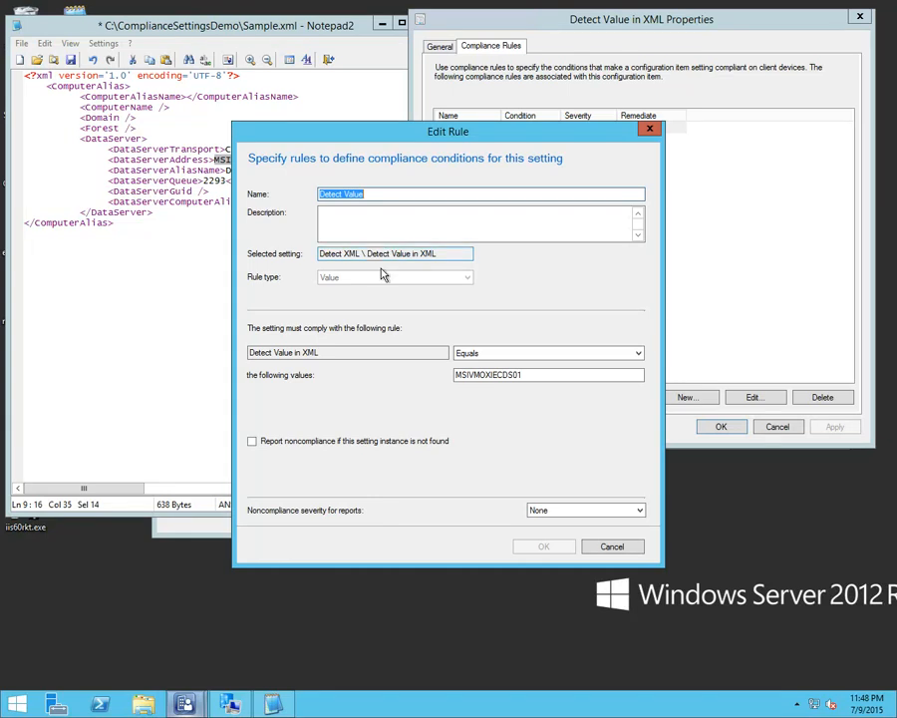
left_click(612, 547)
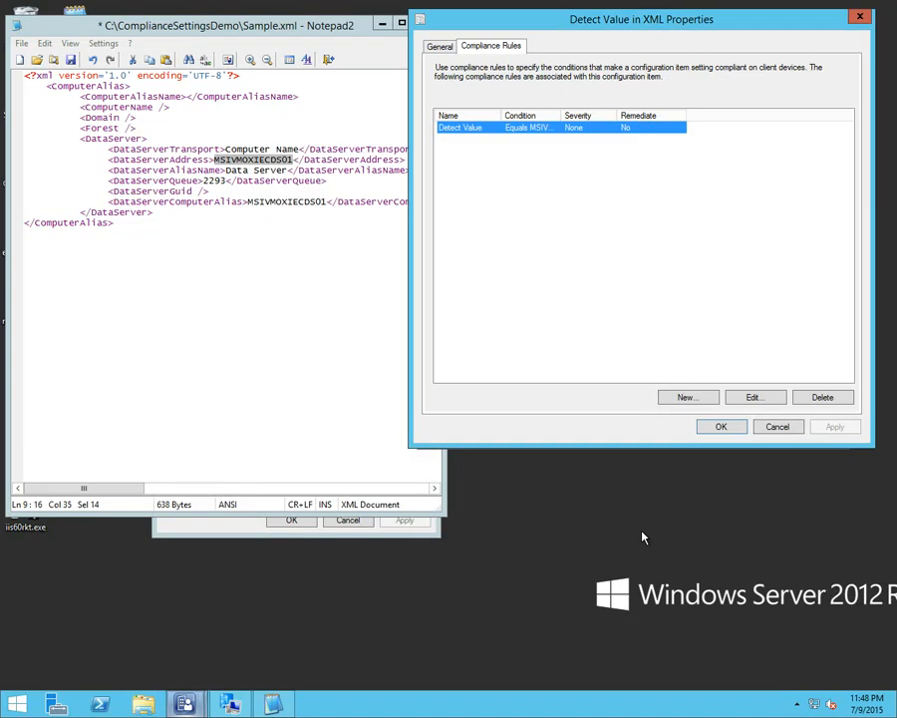
left_click(775, 427)
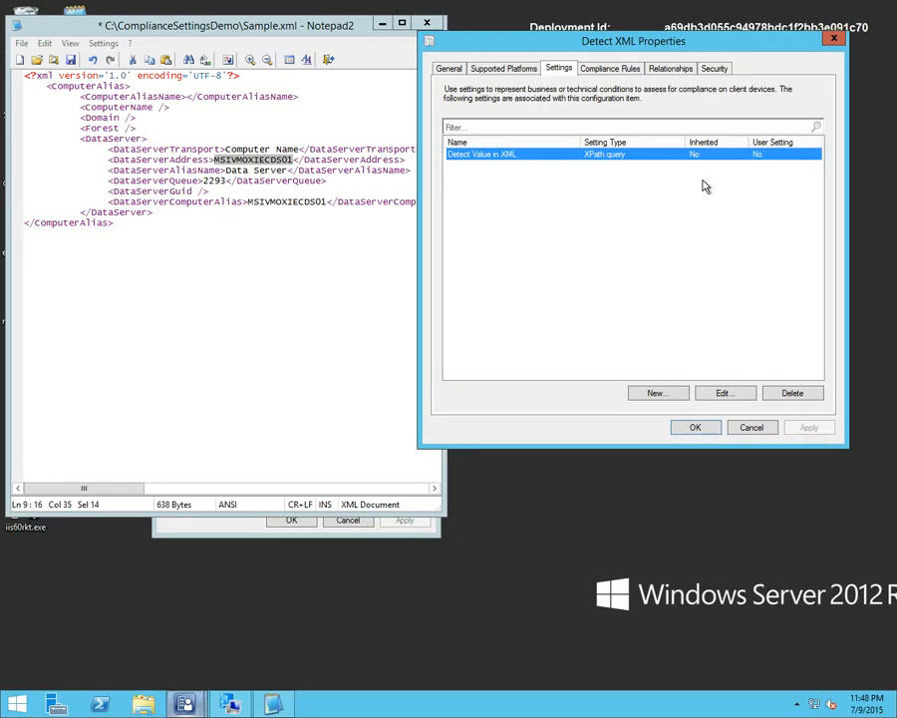
left_click(744, 427)
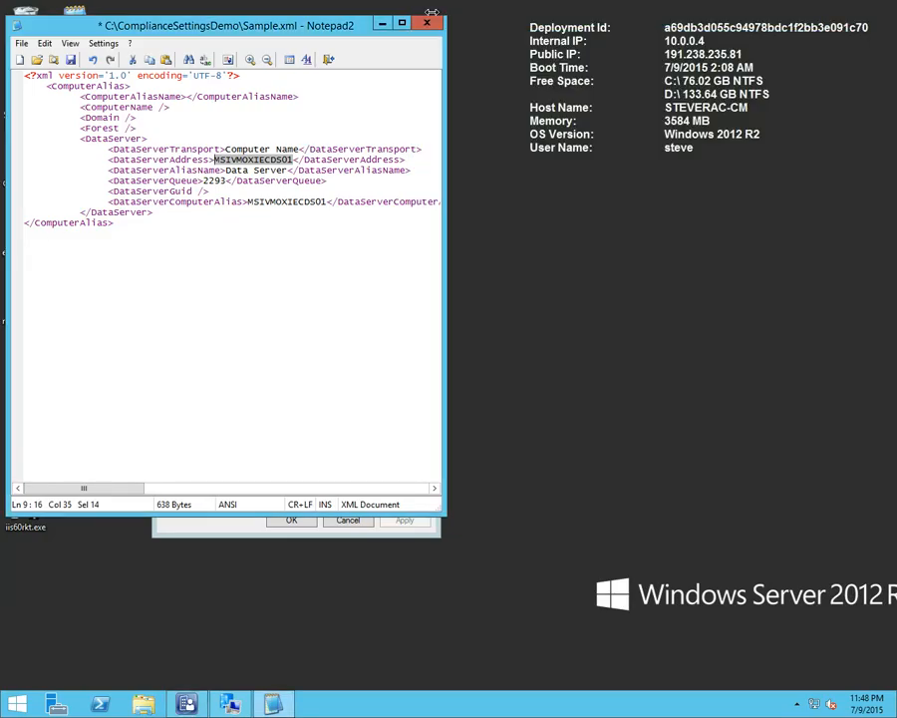
Close Sample.xml without saving the changes and evaluate the XML configuration baseline on the client
left_click(431, 23)
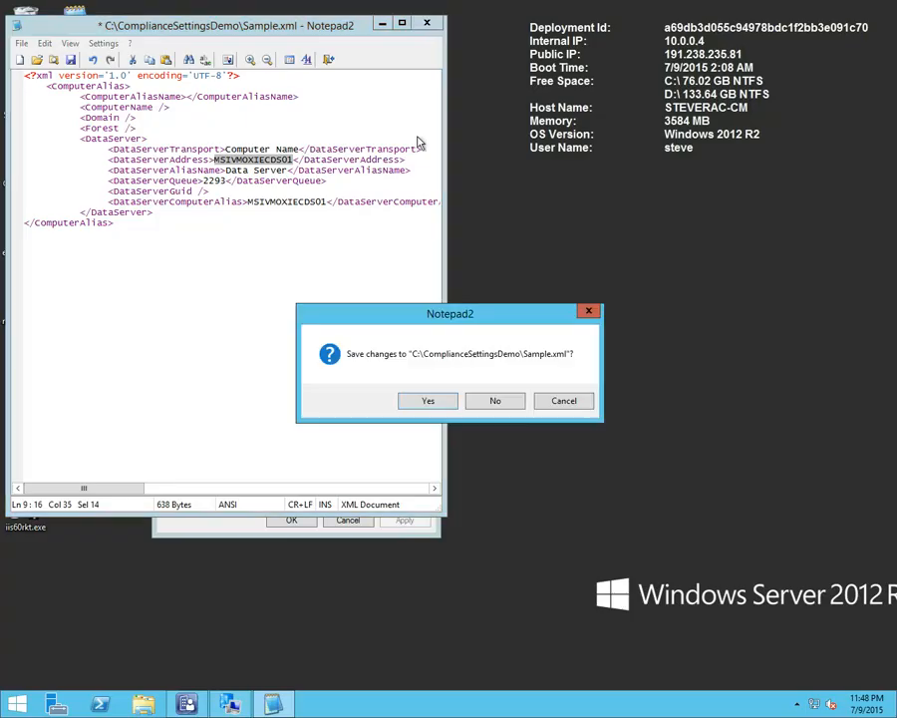
left_click(490, 400)
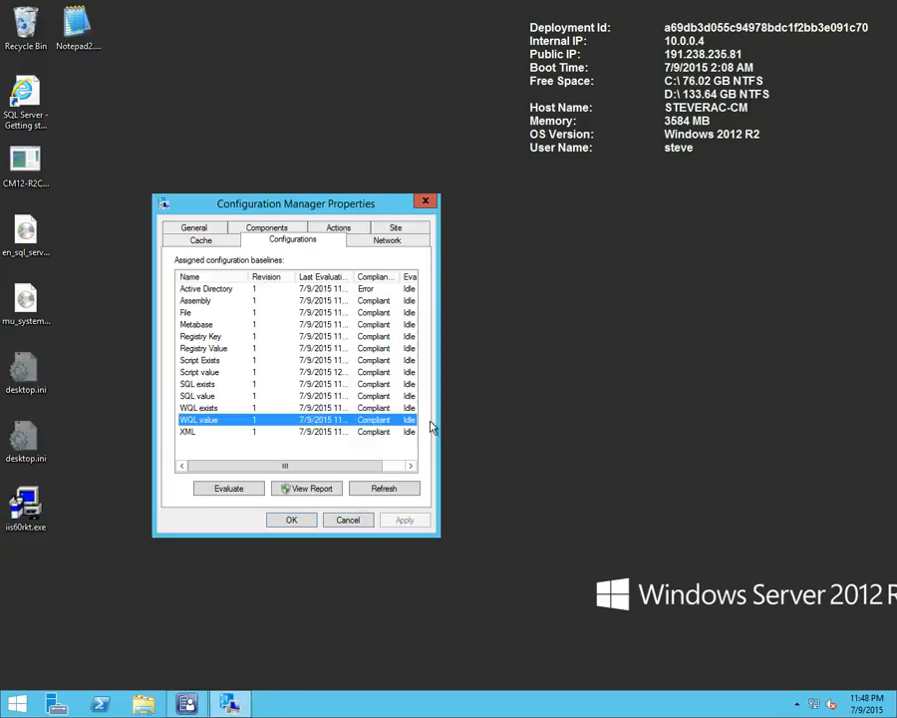
left_click(218, 433)
left_click(239, 488)
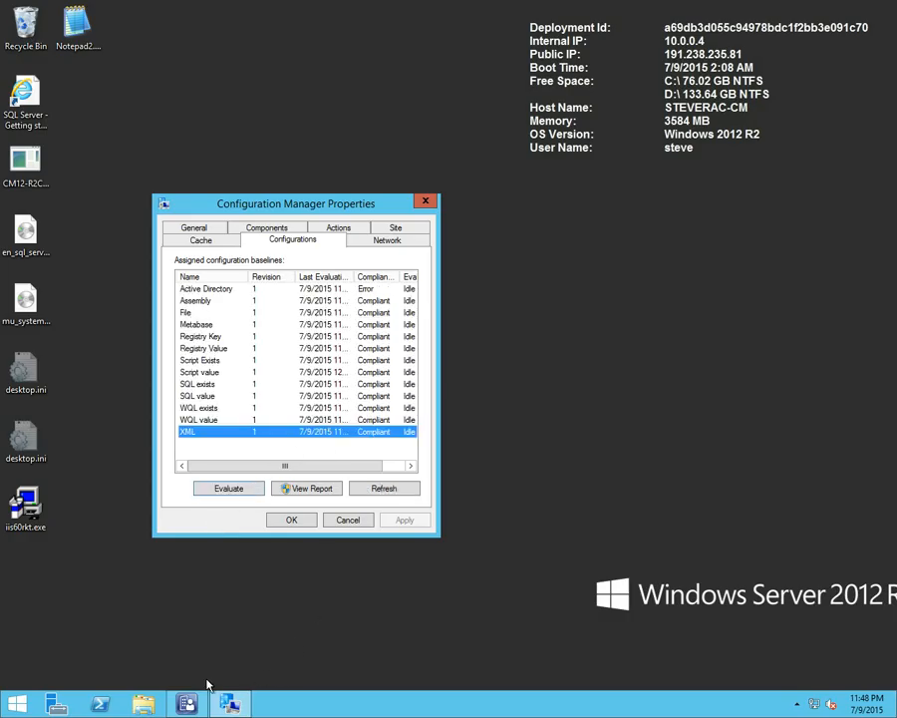
Switch to the Configuration Manager console and open the Detection Script setting of the Detect Script - existential configuration item
left_click(190, 705)
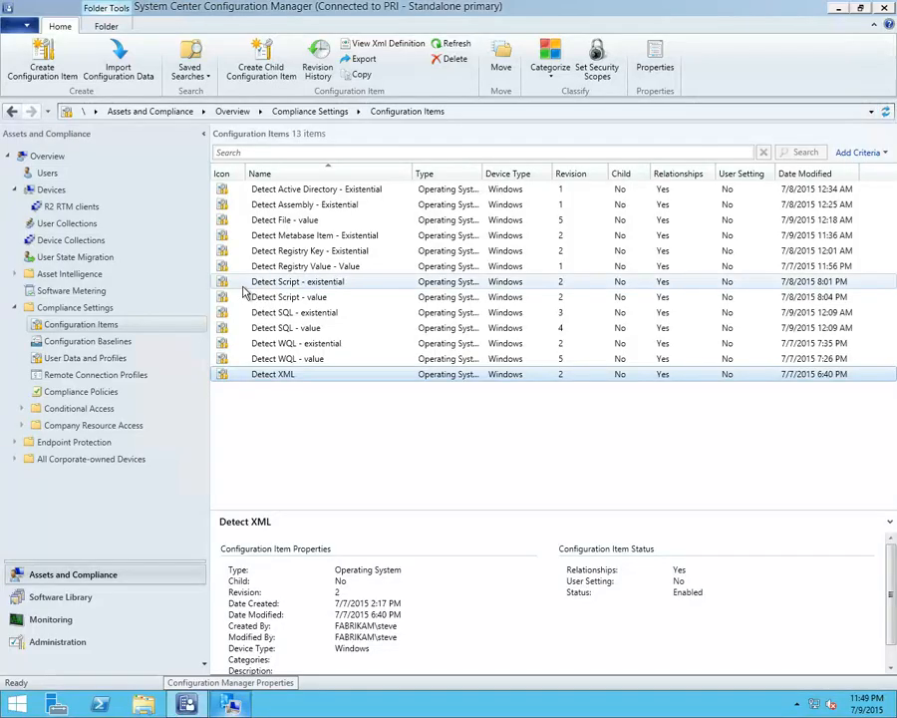
left_click(339, 284)
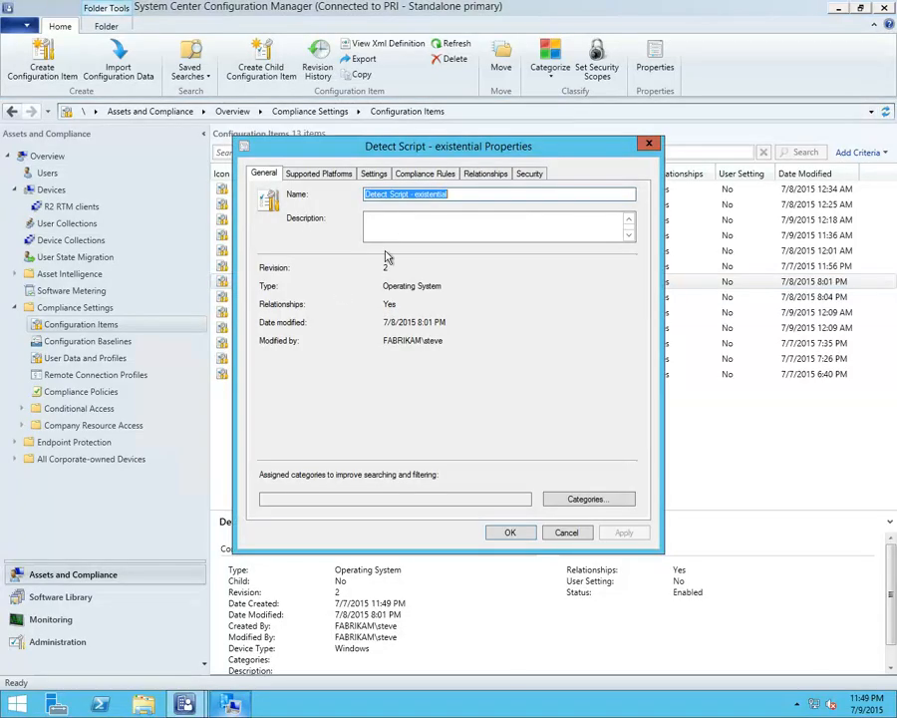
left_click(372, 176)
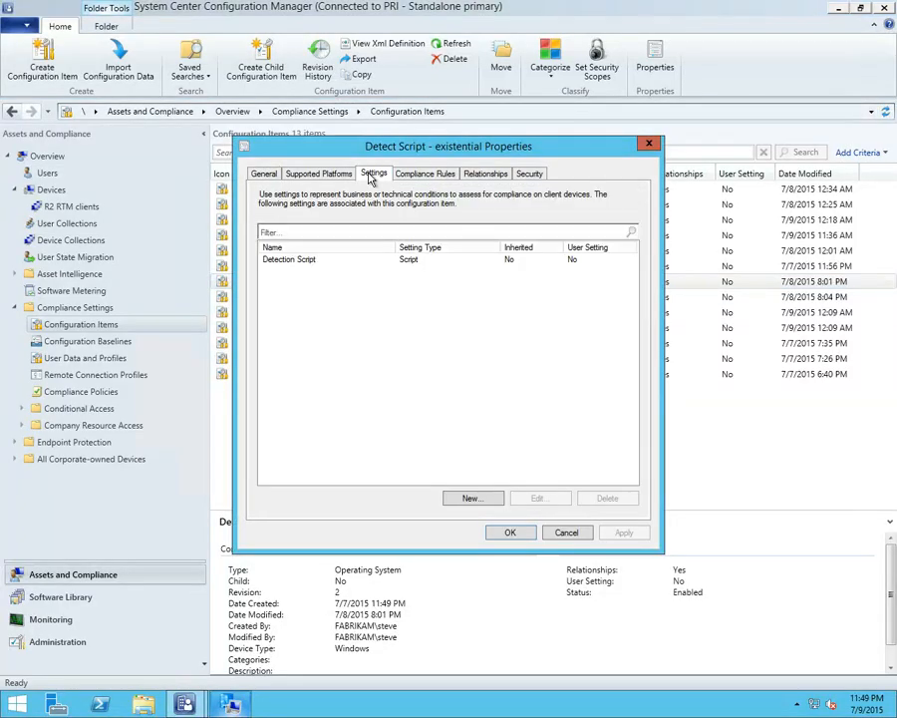
double_click(311, 261)
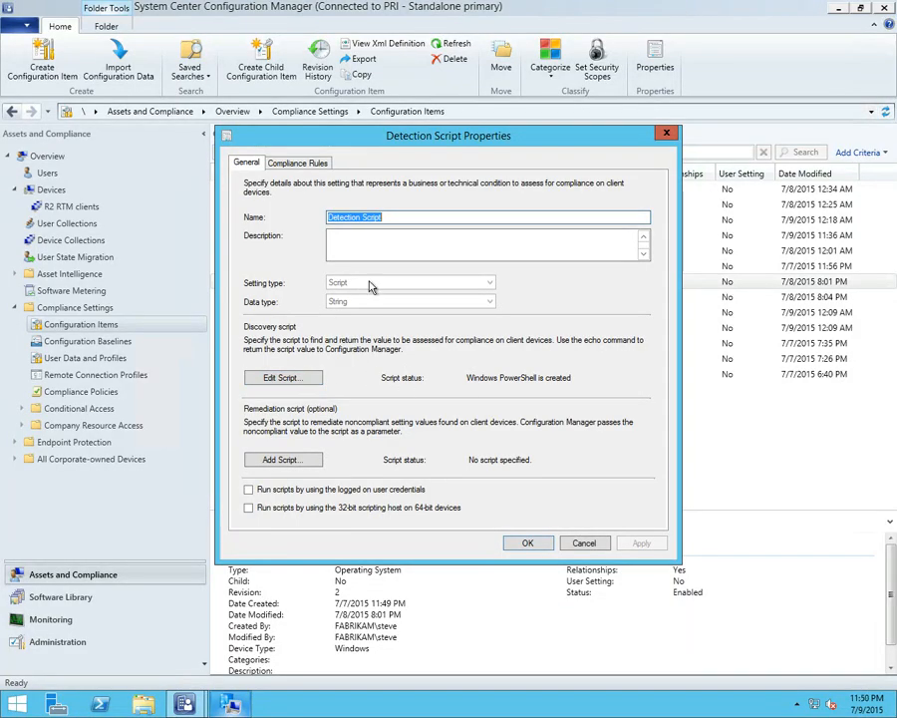
Examine the conditions of the Detection Script's New_Rule compliance rule and close the rule and setting without changes
left_click(296, 163)
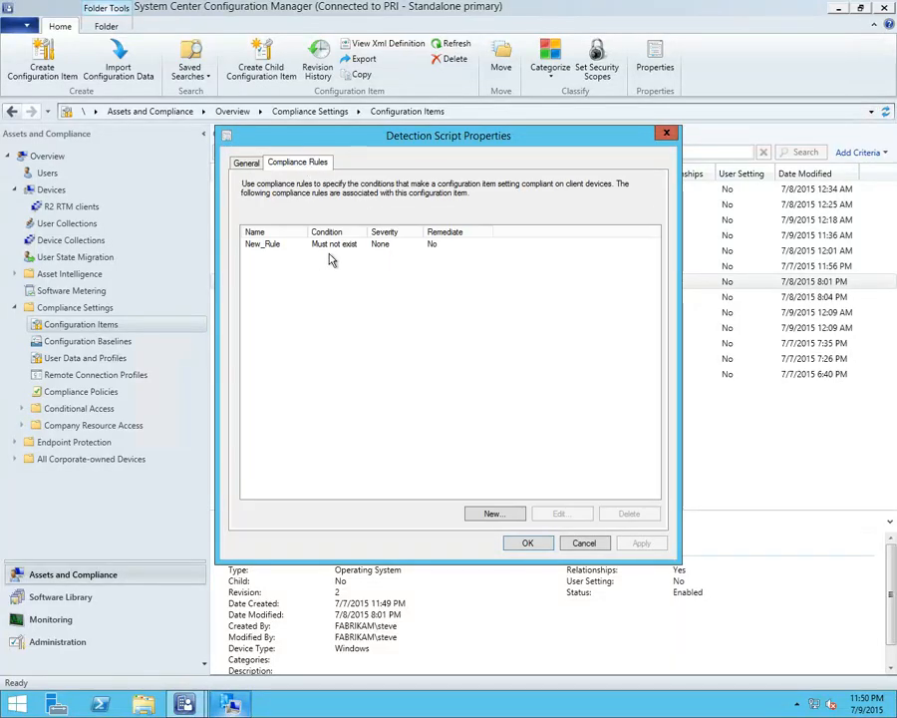
double_click(332, 245)
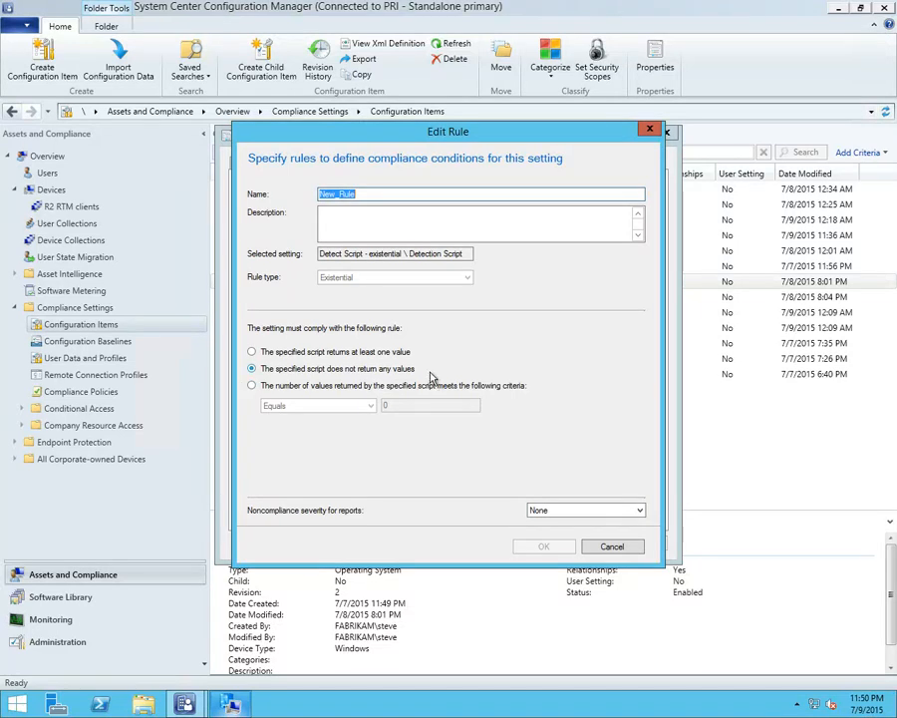
left_click(603, 544)
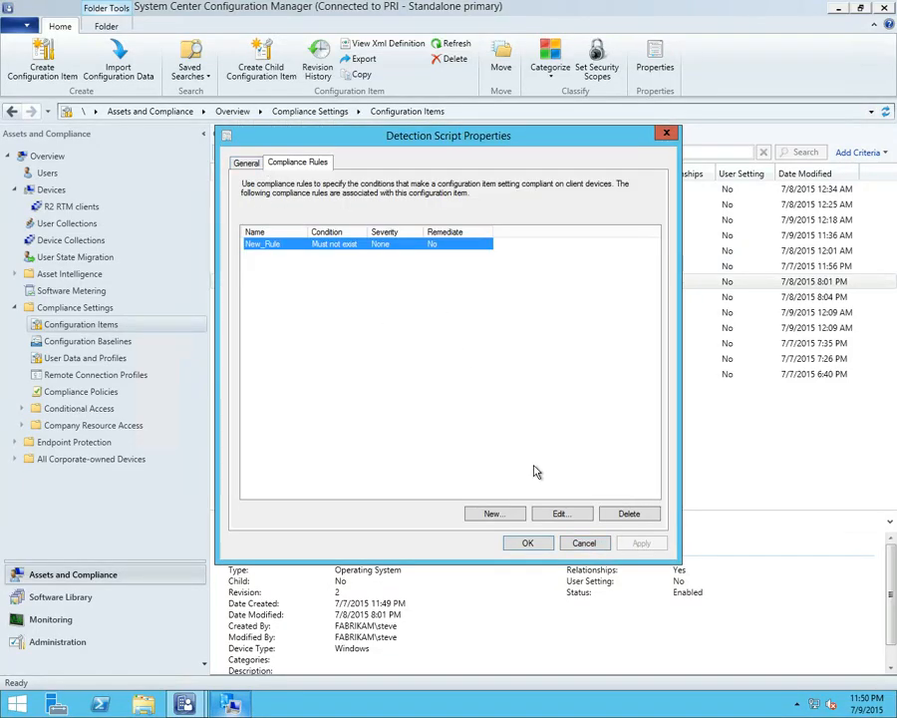
double_click(304, 248)
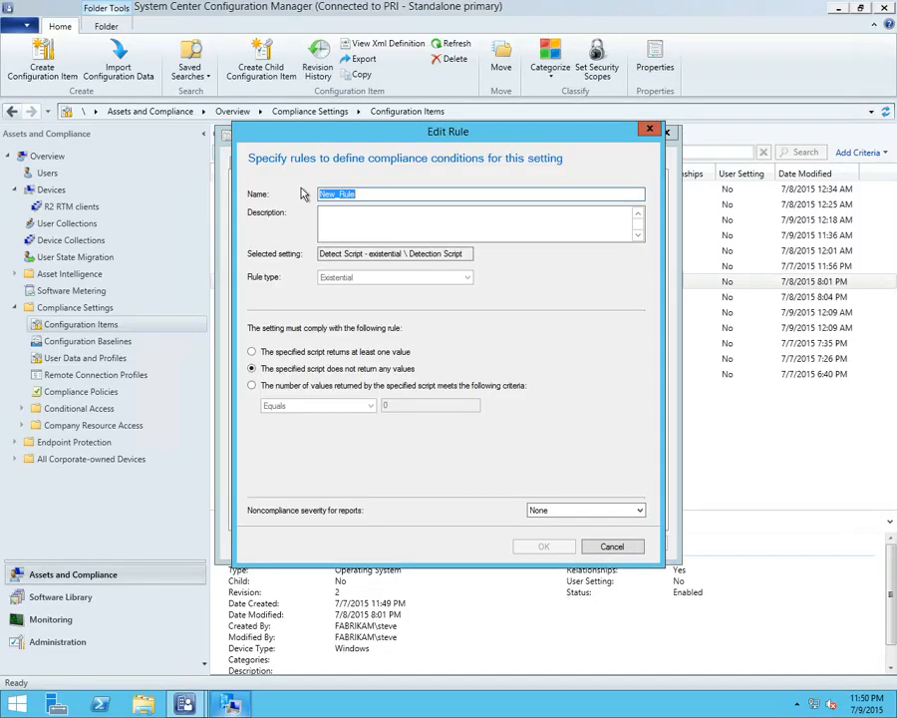
left_click(620, 549)
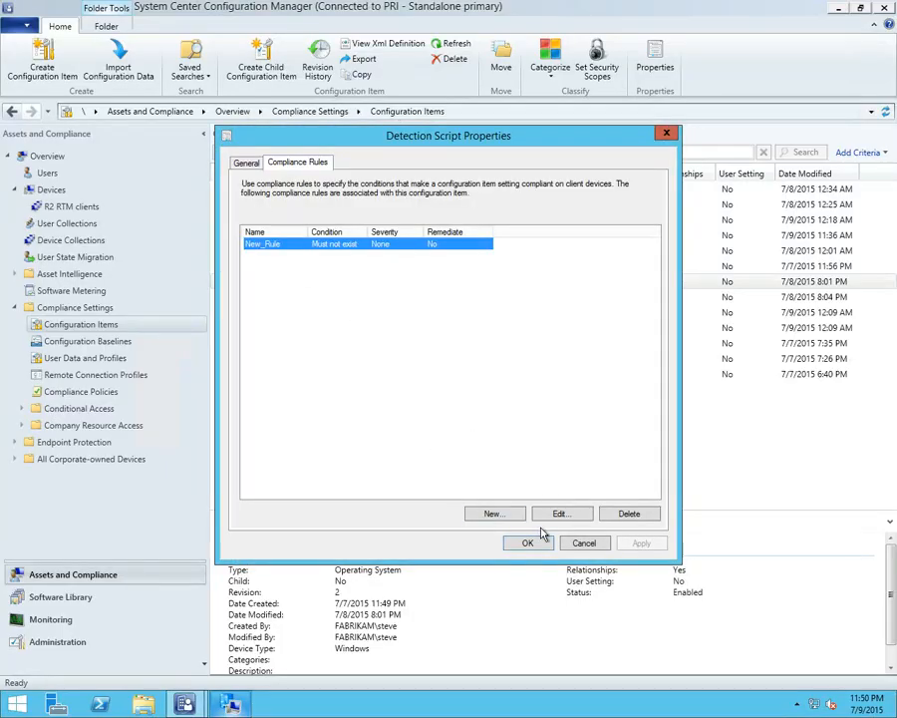
left_click(580, 542)
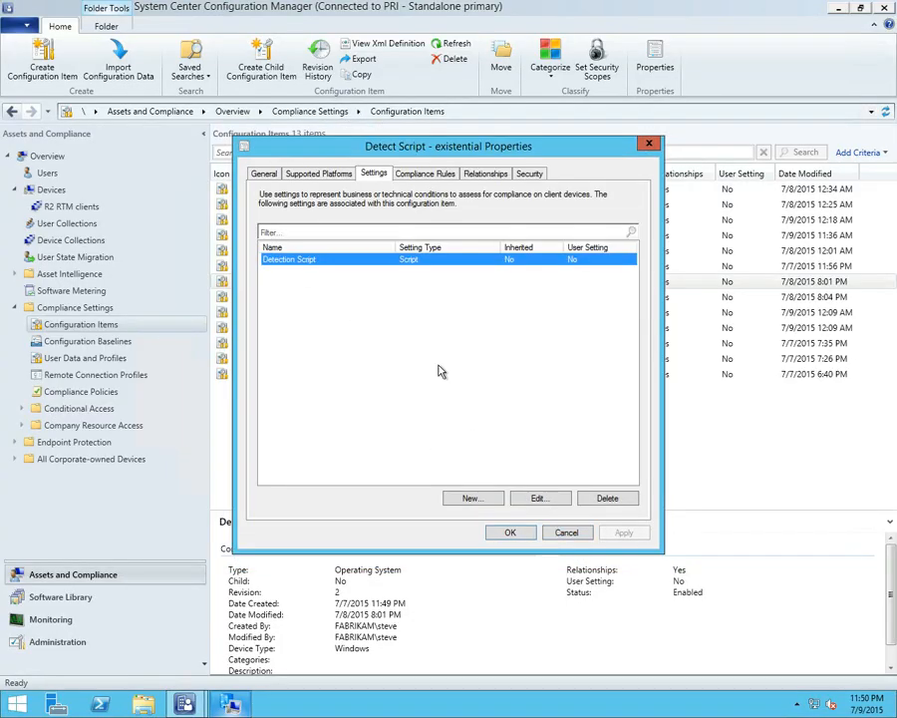
Reopen the Detection Script setting and view its PowerShell discovery script
double_click(319, 260)
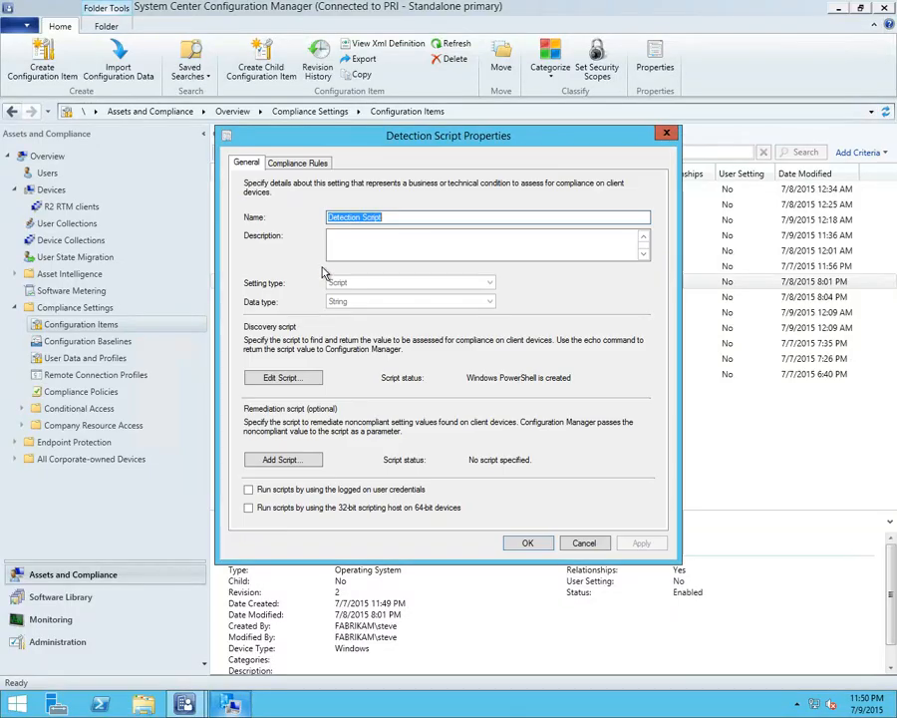
left_click(309, 375)
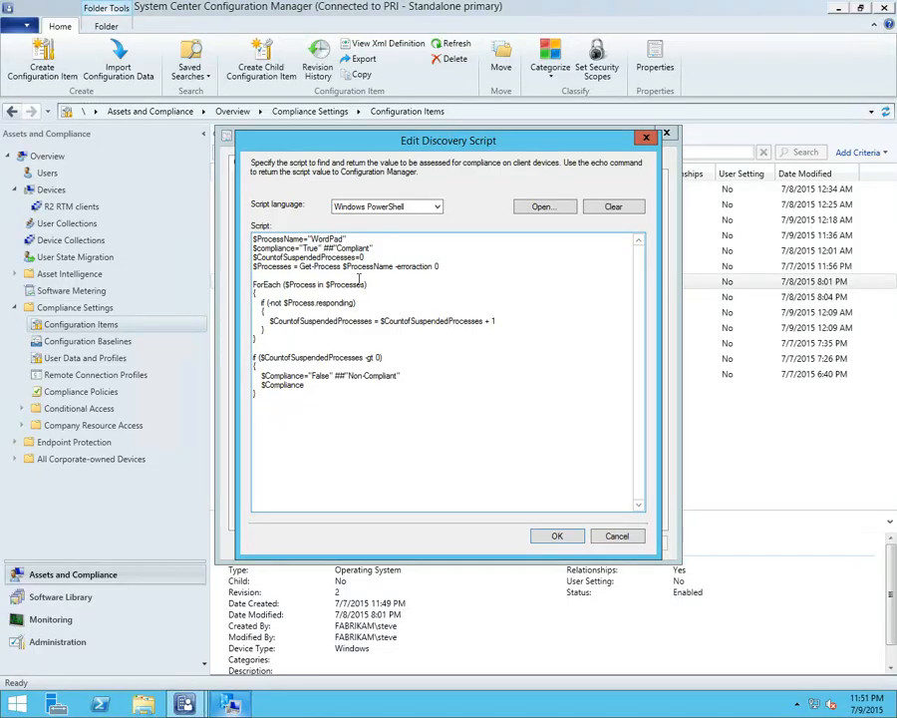
Launch WordPad as the process the script checks, and close the discovery script editor without changes
left_click(25, 705)
right_click(25, 705)
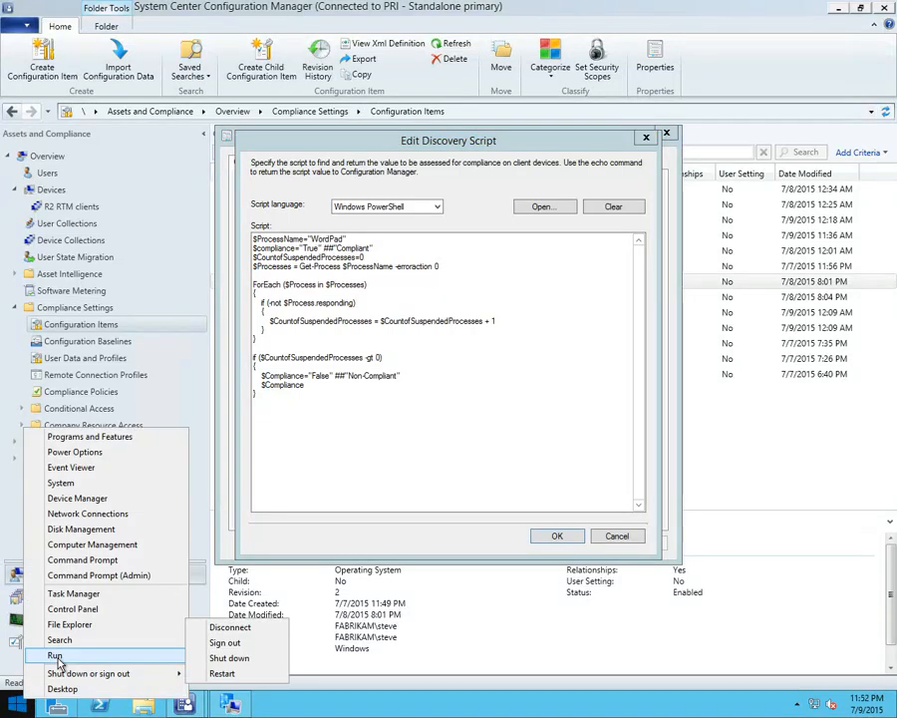
left_click(60, 654)
type("wordpad")
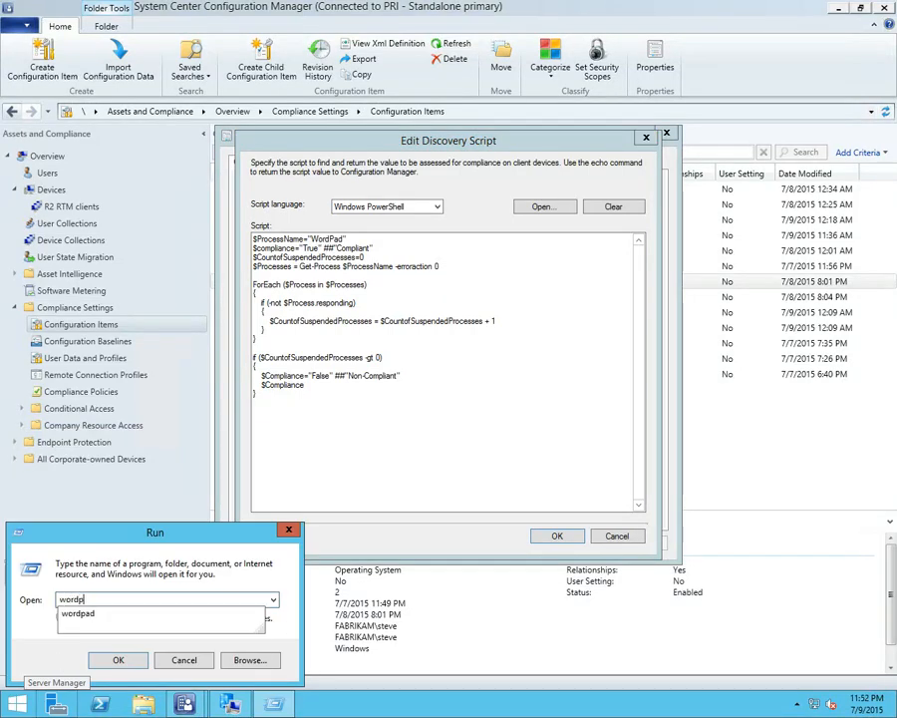
key("Return")
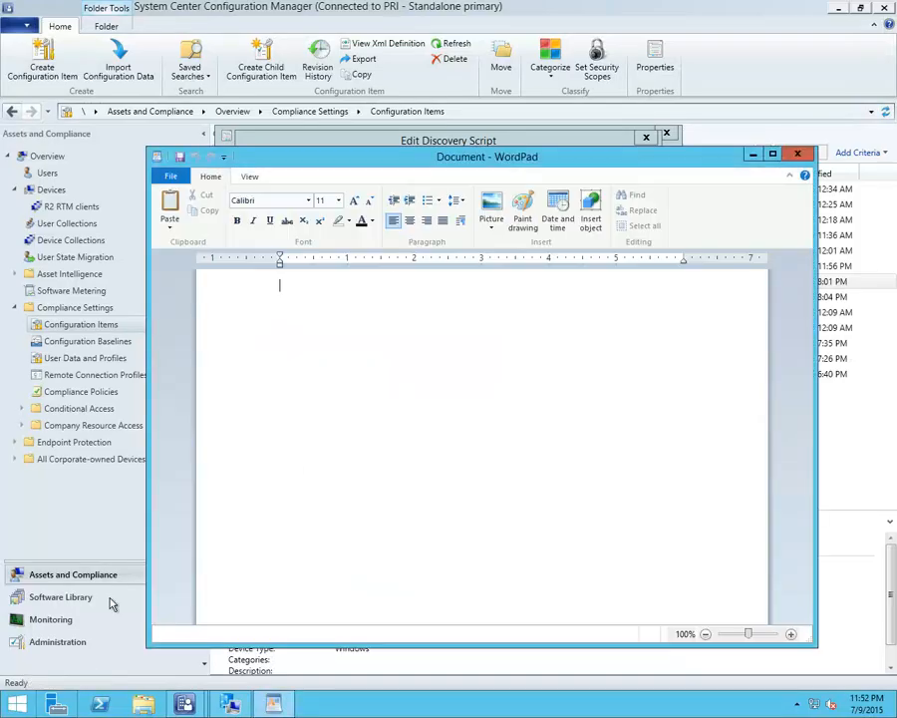
left_click(538, 138)
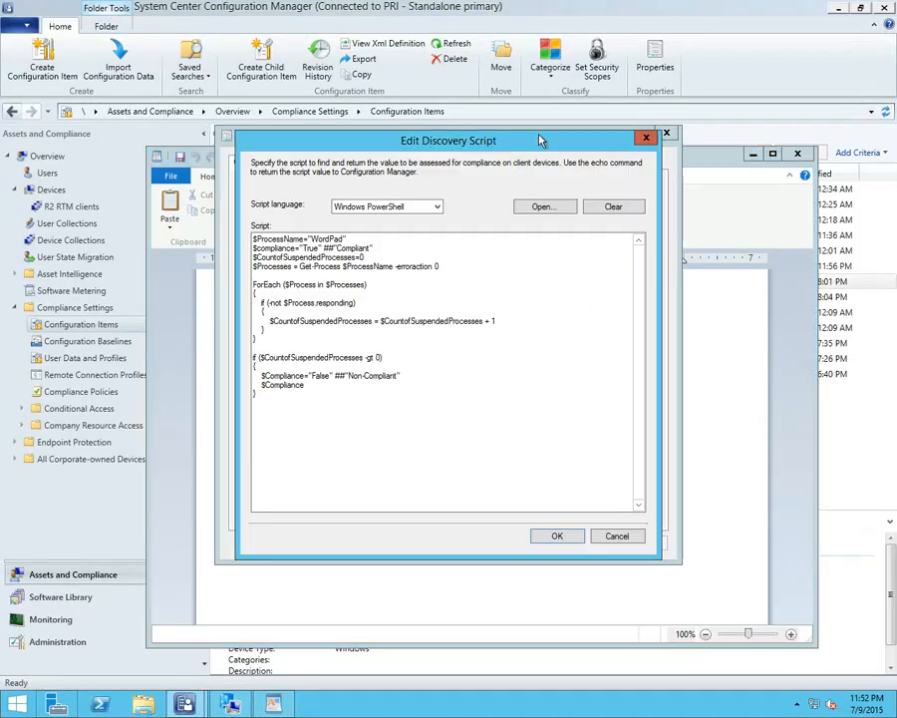
left_click(617, 539)
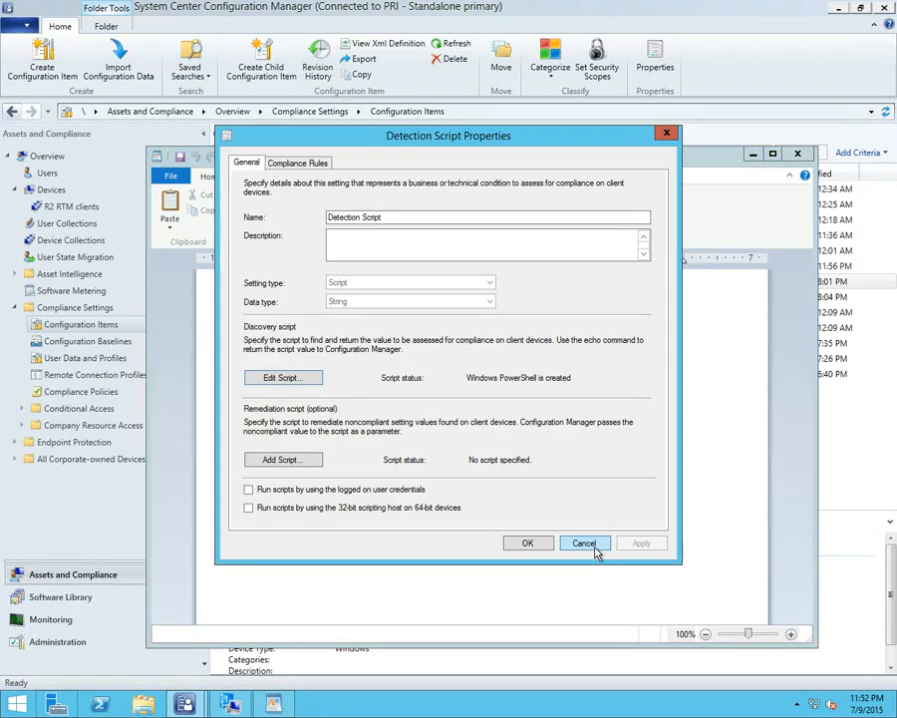
Close the Detection Script setting without changes and evaluate the Script Exists baseline in the client's Configuration Manager properties
left_click(580, 539)
left_click(231, 704)
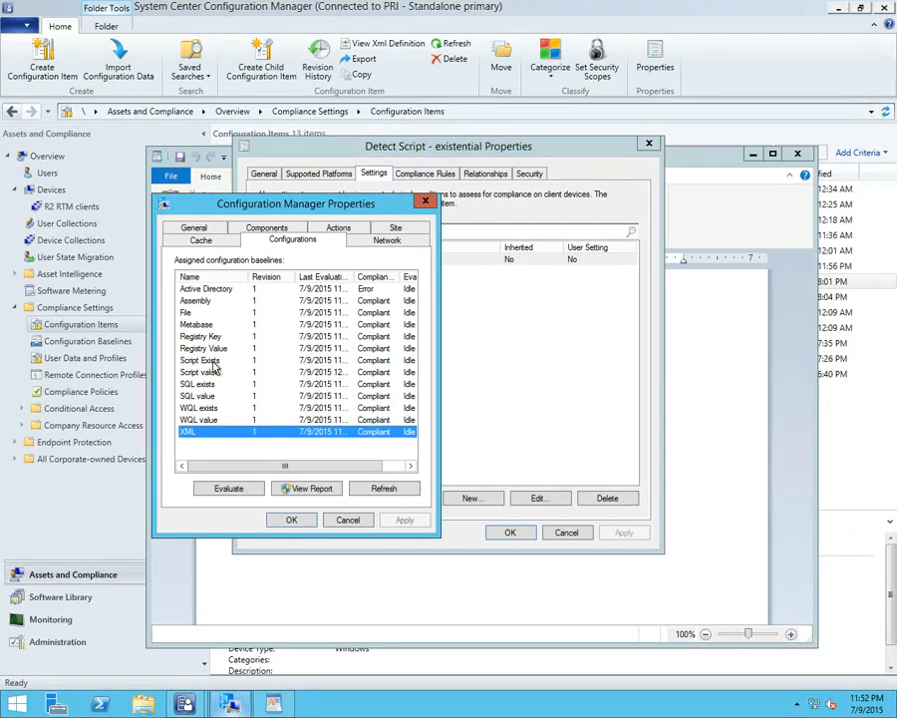
left_click(204, 360)
left_click(240, 496)
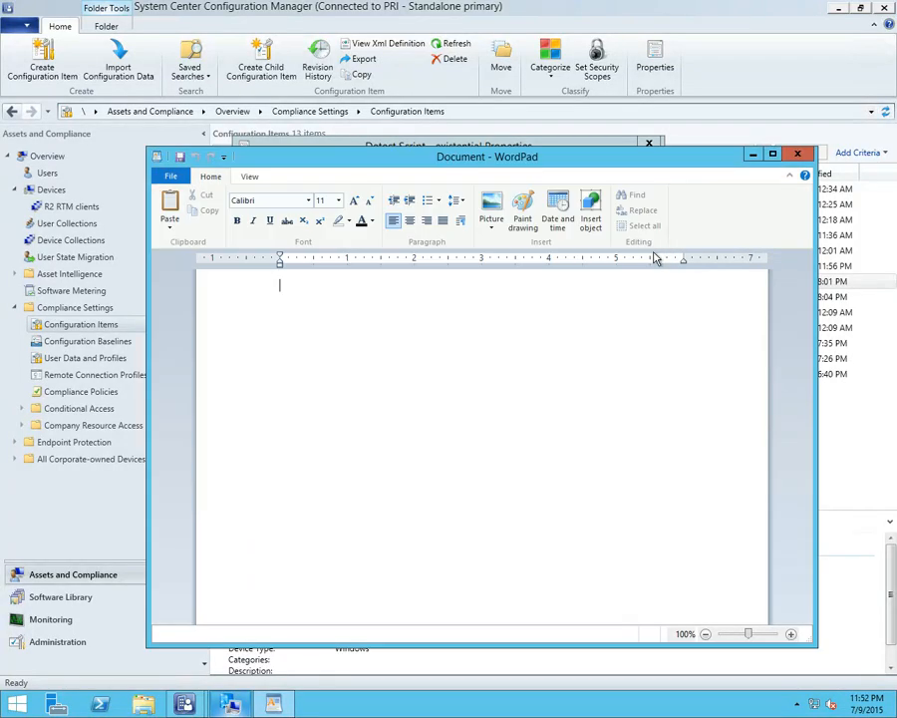
Close WordPad, reopen the Detection Script setting's discovery script and examine the block that counts non-responding processes
left_click(799, 155)
left_click(544, 157)
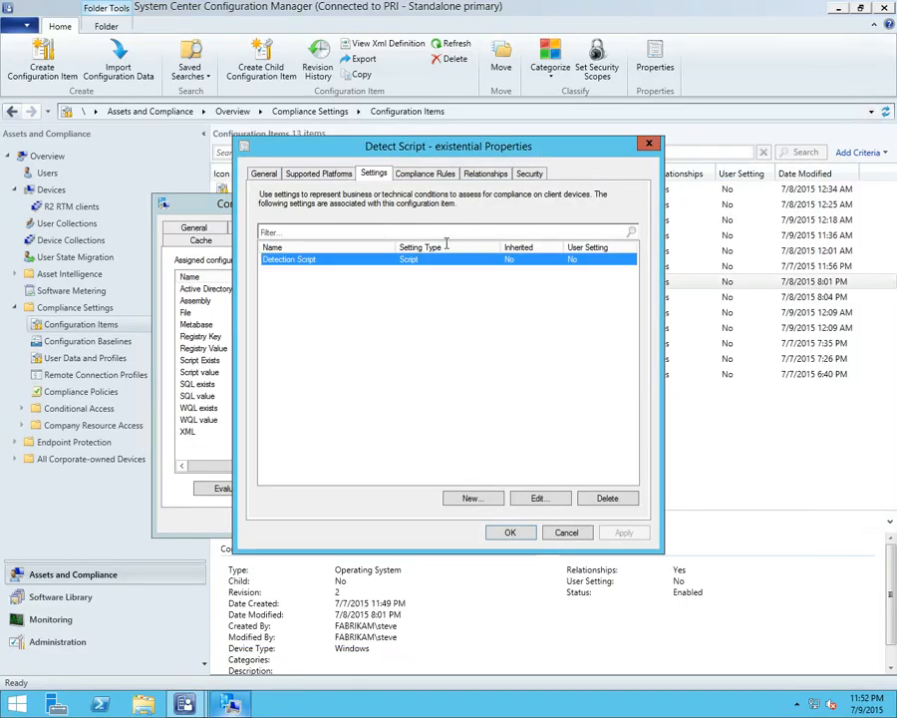
double_click(407, 261)
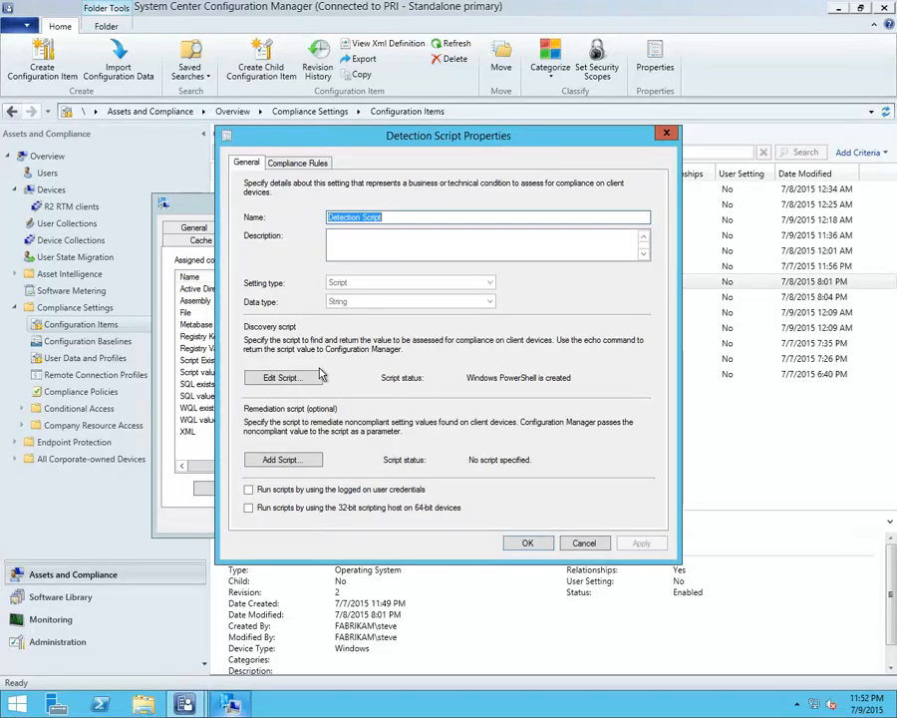
left_click(258, 377)
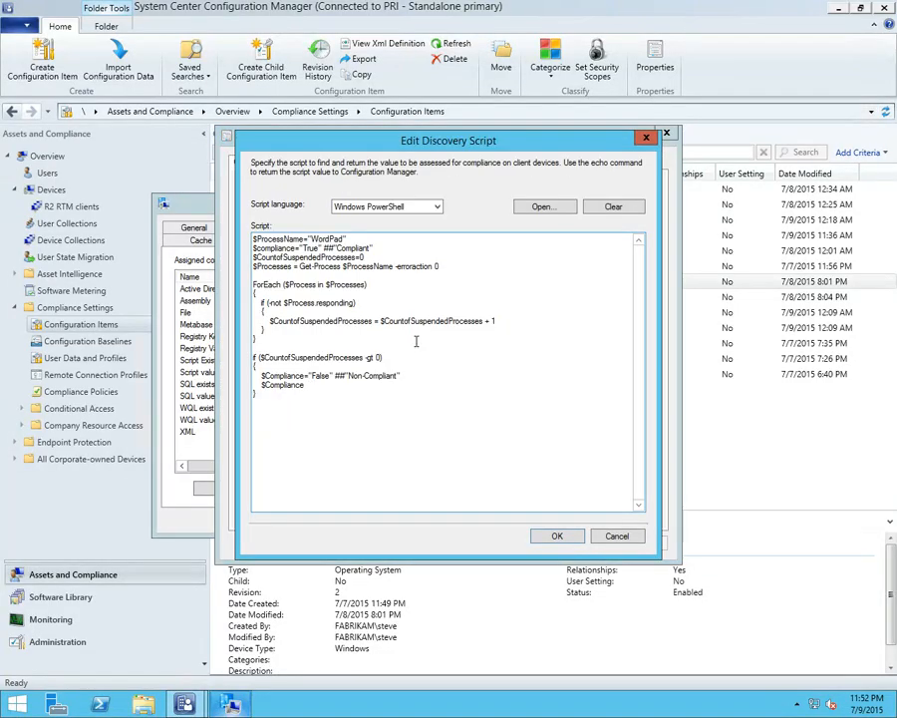
left_click_drag(499, 327, 252, 304)
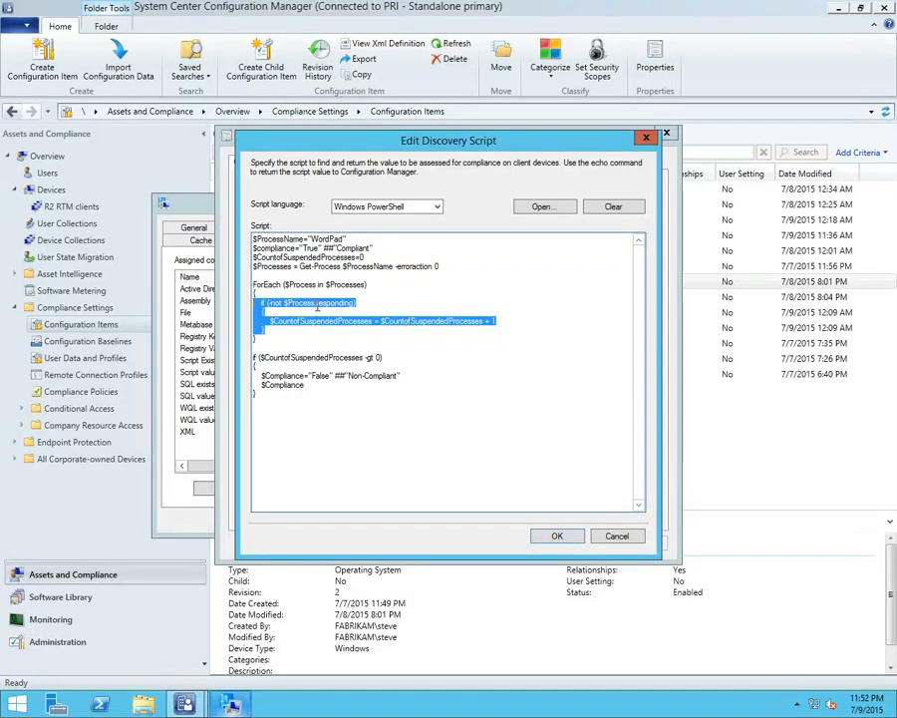
left_click(525, 325)
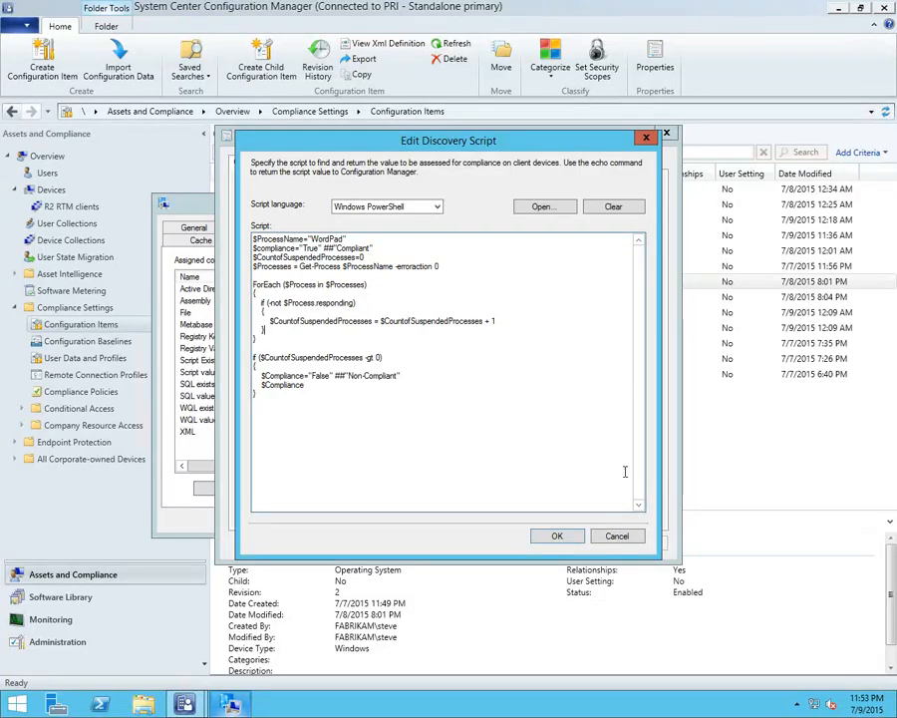
Close the discovery script, its setting and the Detect Script - existential configuration item without changes
left_click(622, 535)
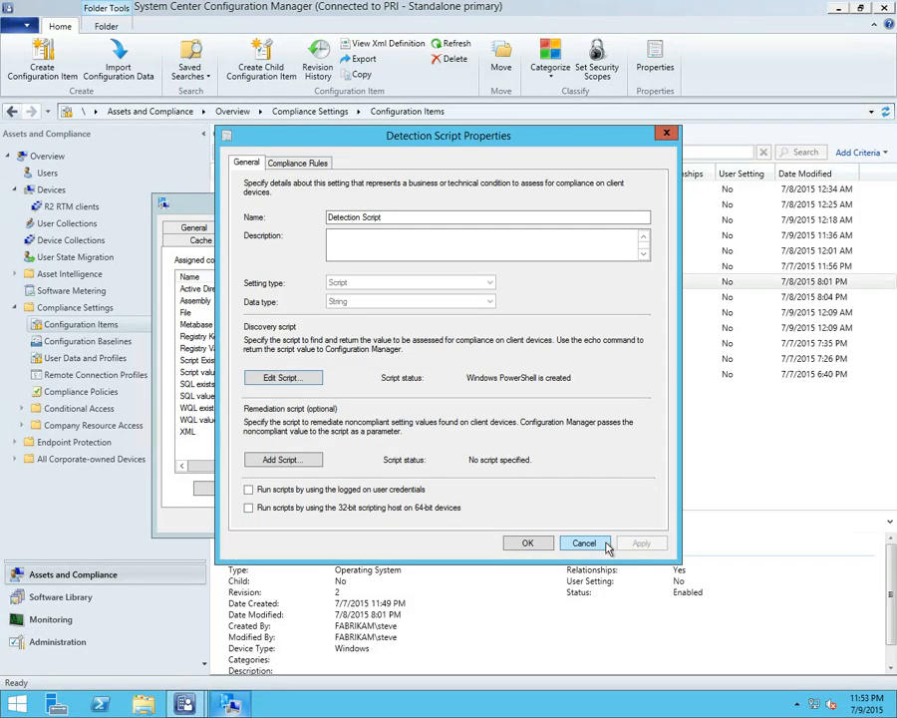
left_click(611, 543)
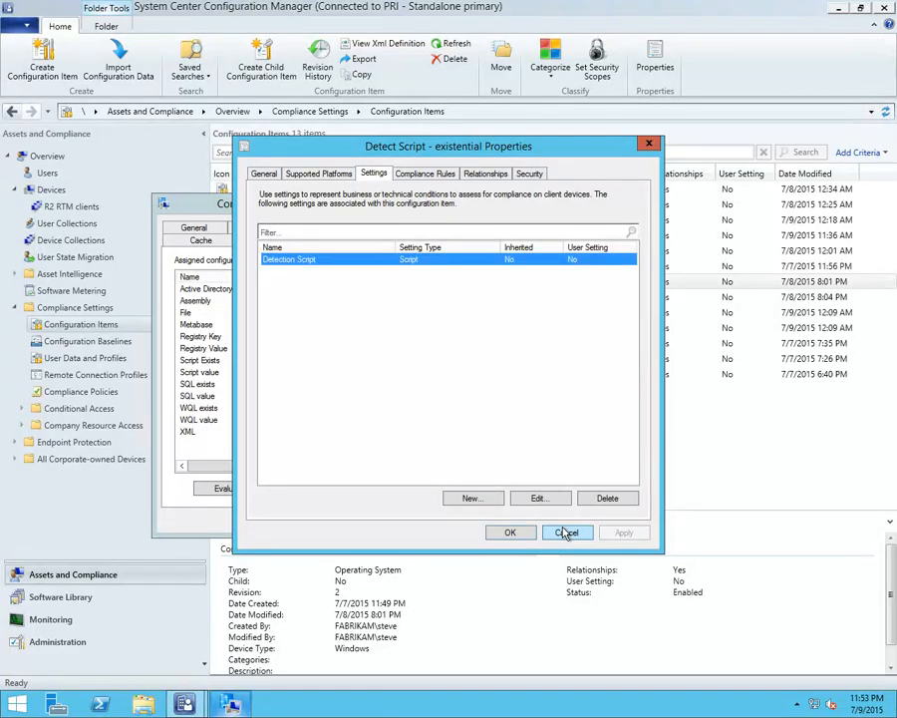
left_click(566, 533)
left_click(492, 427)
Open the discovery script of the Detect Process setting in the Detect Script - value configuration item
left_click(313, 297)
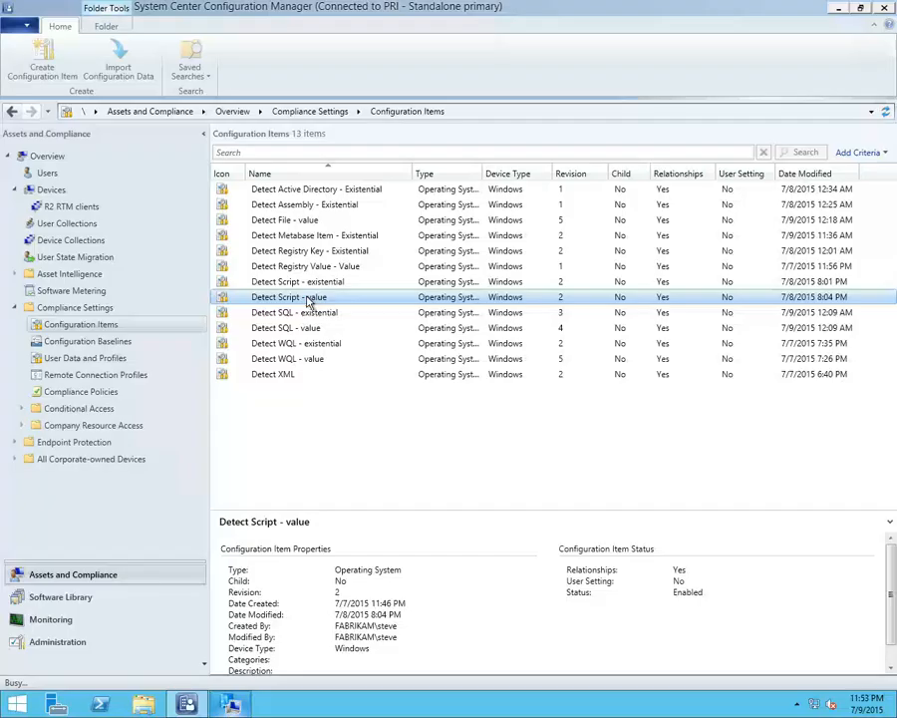
double_click(309, 299)
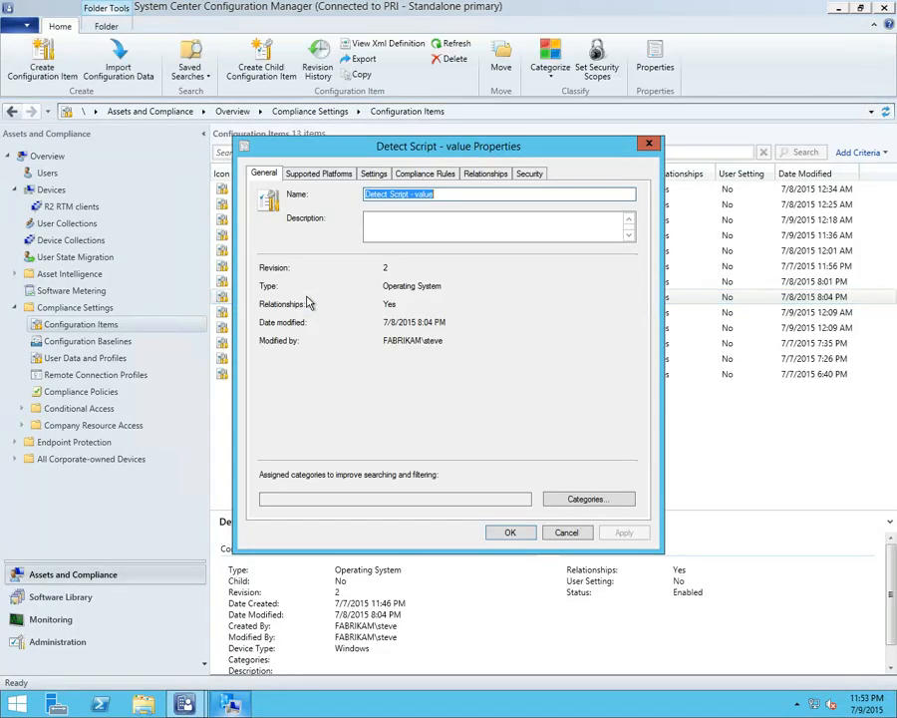
left_click(373, 174)
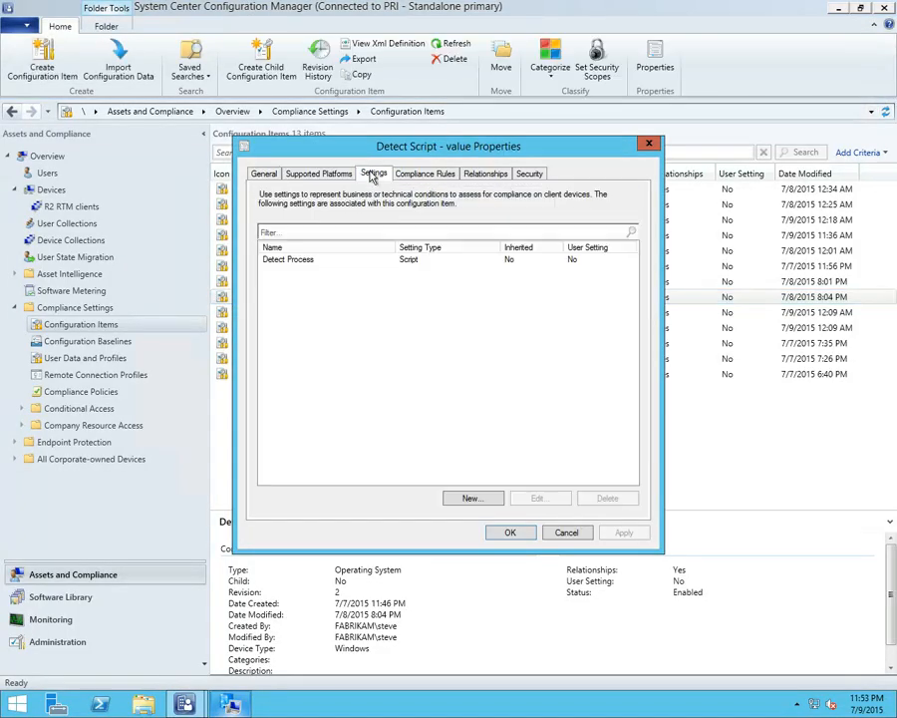
left_click(309, 261)
double_click(309, 261)
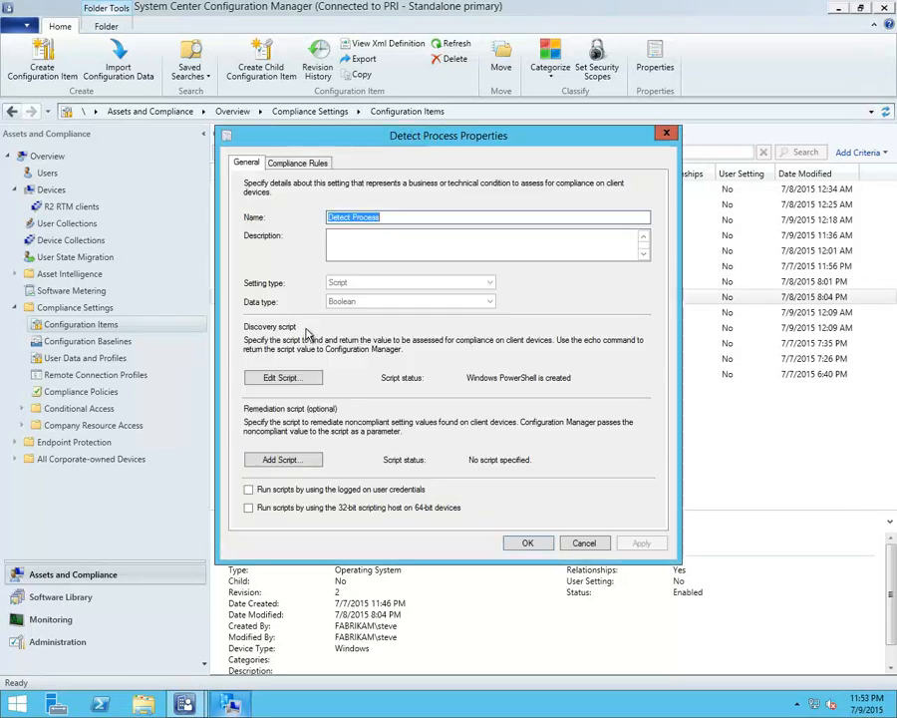
left_click(304, 374)
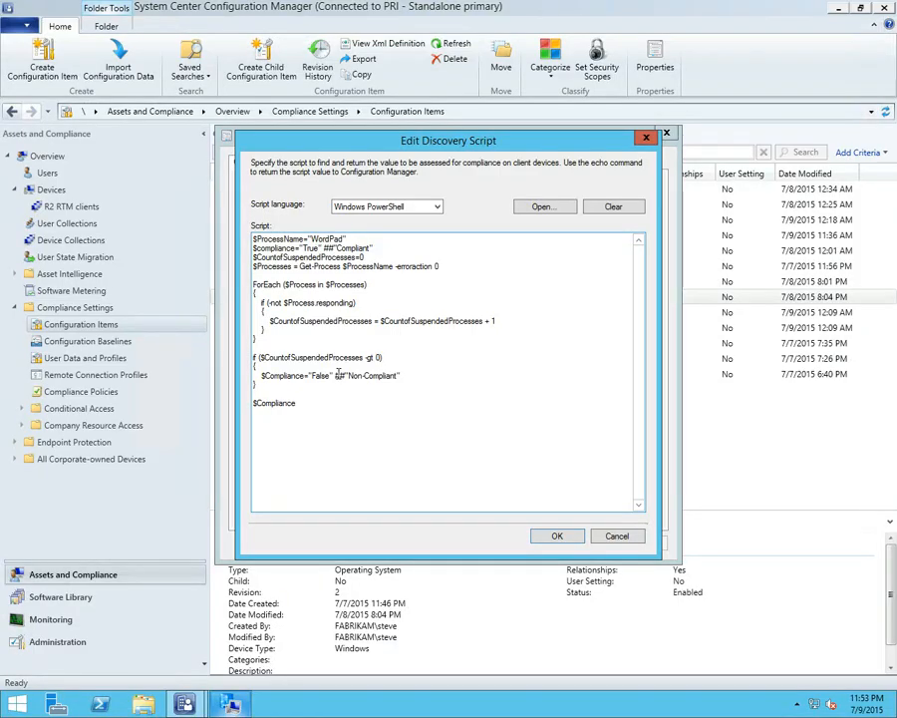
Examine the script's non-compliance condition and final $Compliance output, and close the script editor without changes
left_click_drag(411, 381, 249, 359)
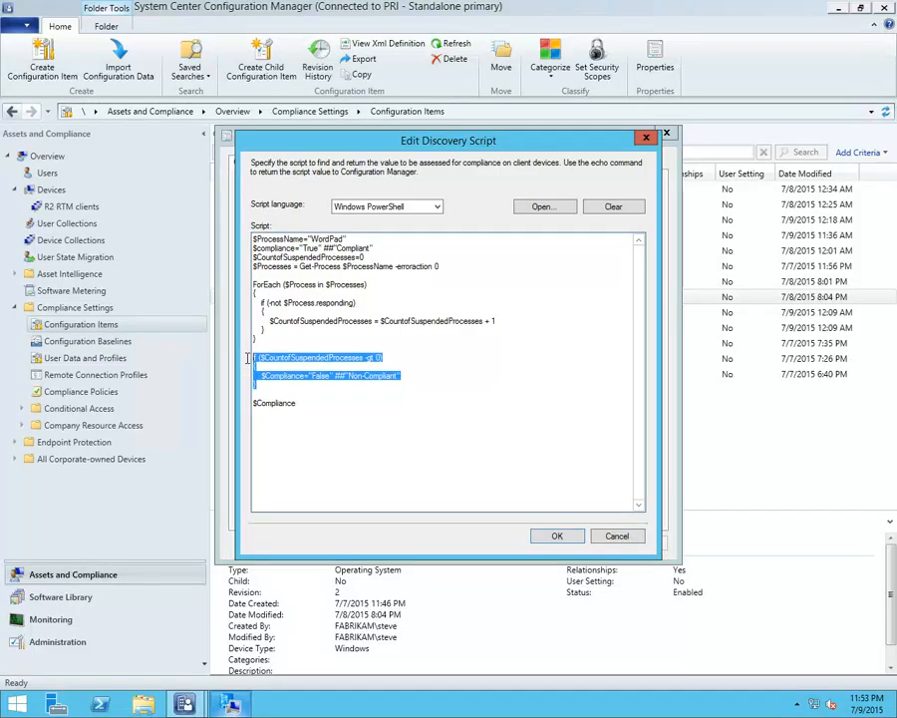
left_click(327, 365)
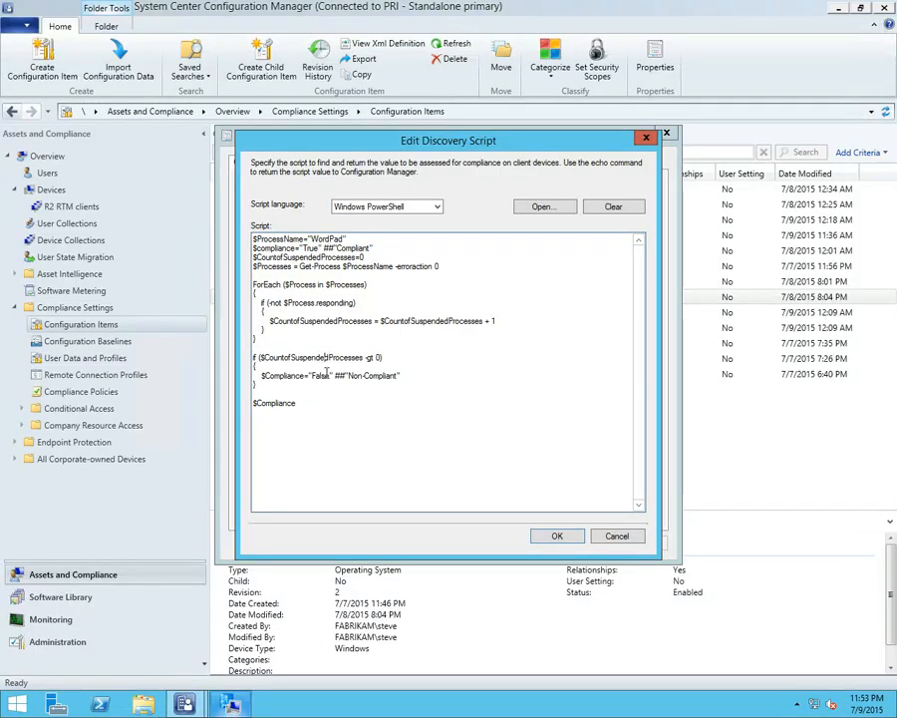
left_click_drag(296, 403, 243, 414)
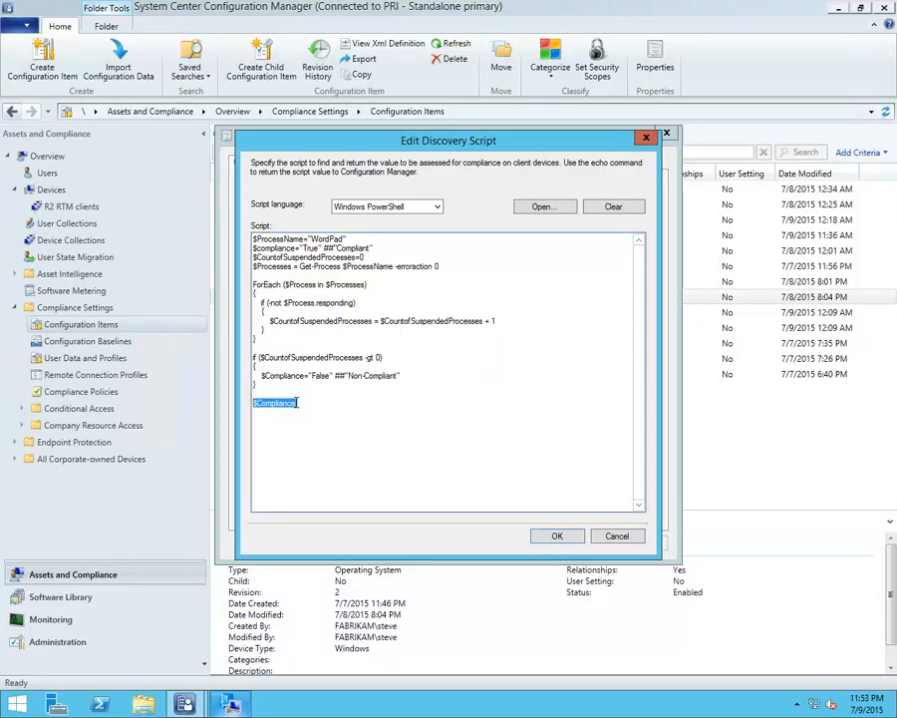
left_click(606, 538)
Examine the conditions of Detect Process's Script Rule, and close the rule, setting and configuration item without changes
left_click(297, 162)
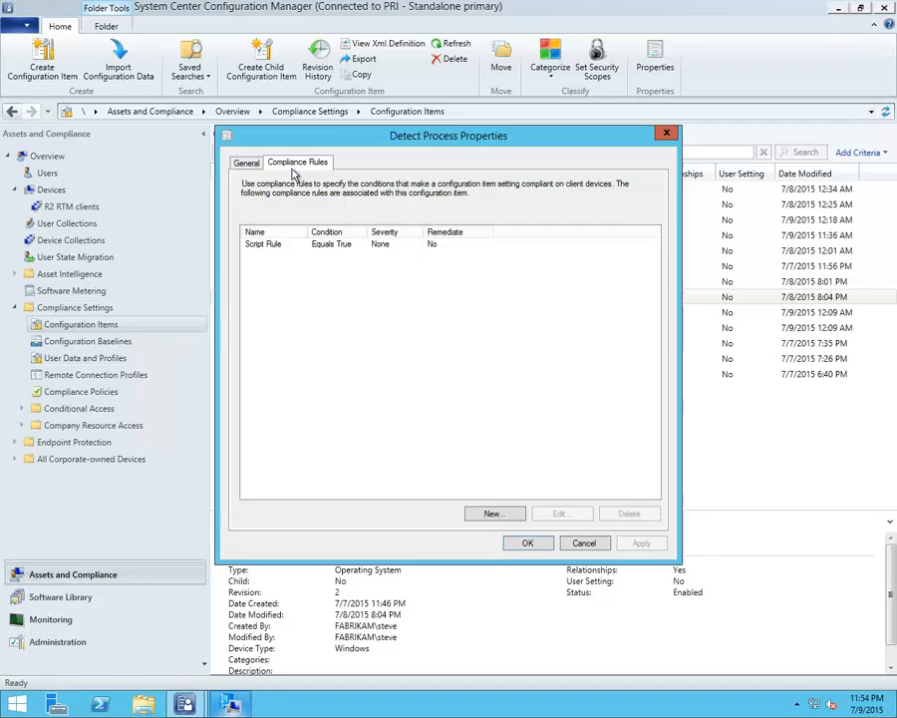
double_click(304, 245)
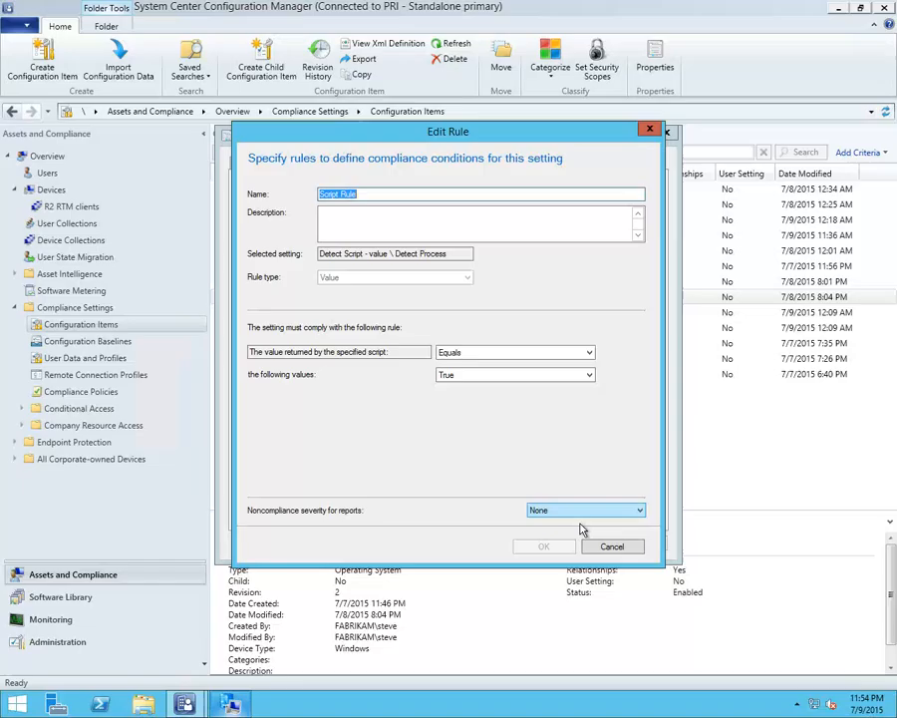
left_click(616, 547)
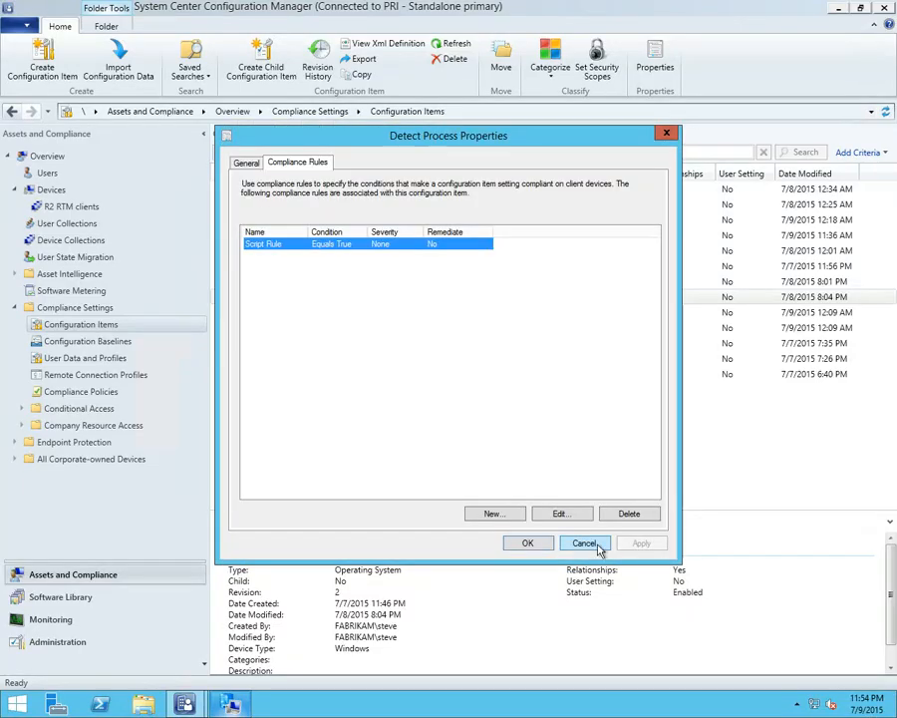
left_click(593, 544)
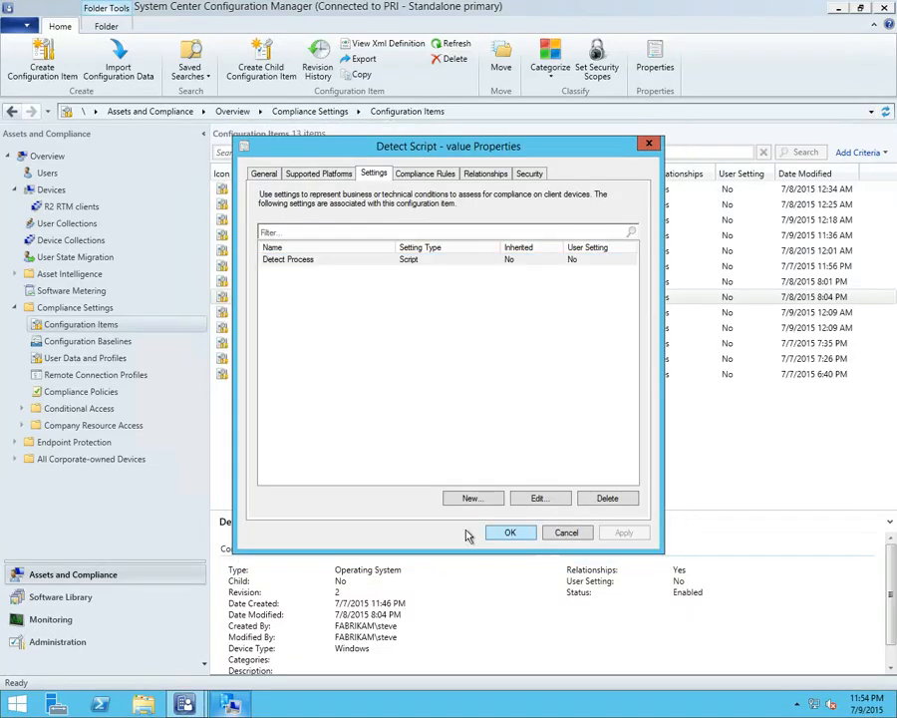
left_click(510, 534)
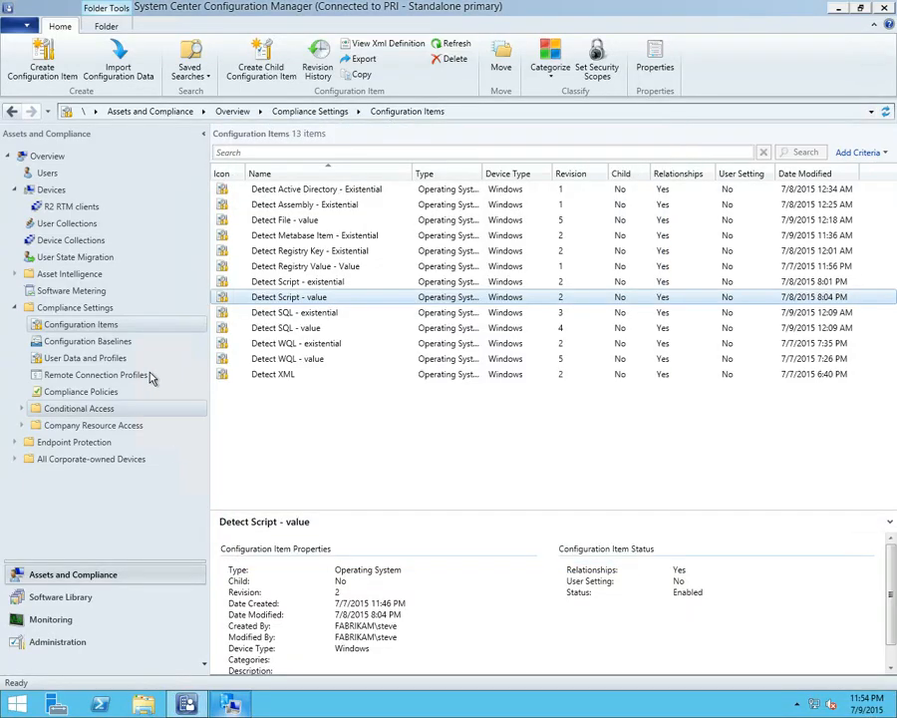
Evaluate the Script value baseline on the client, check the Active Directory baseline's state and close the client properties
left_click(229, 702)
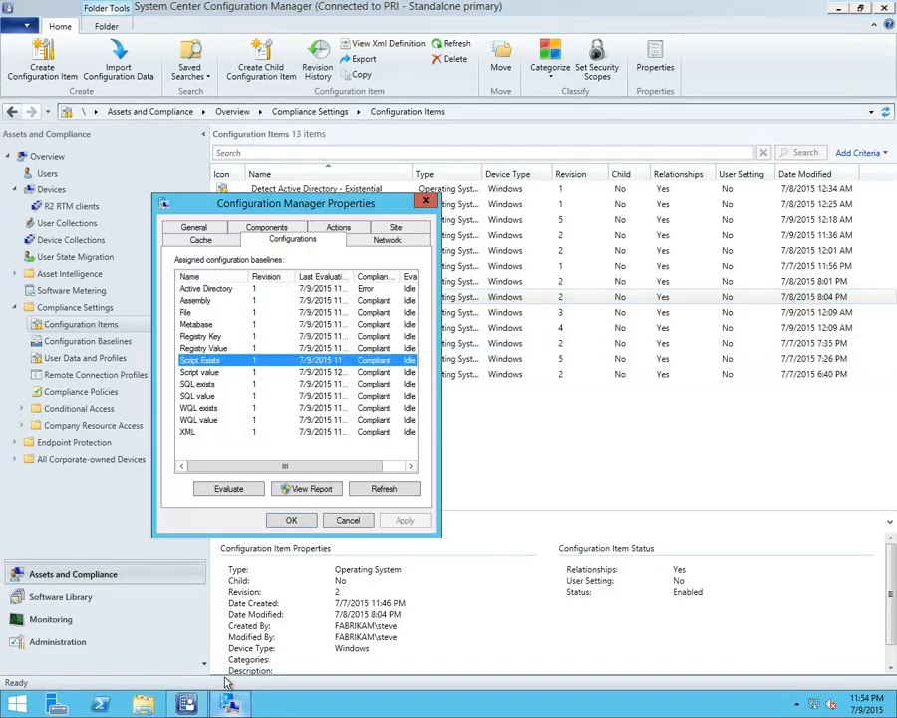
left_click(228, 371)
left_click(232, 489)
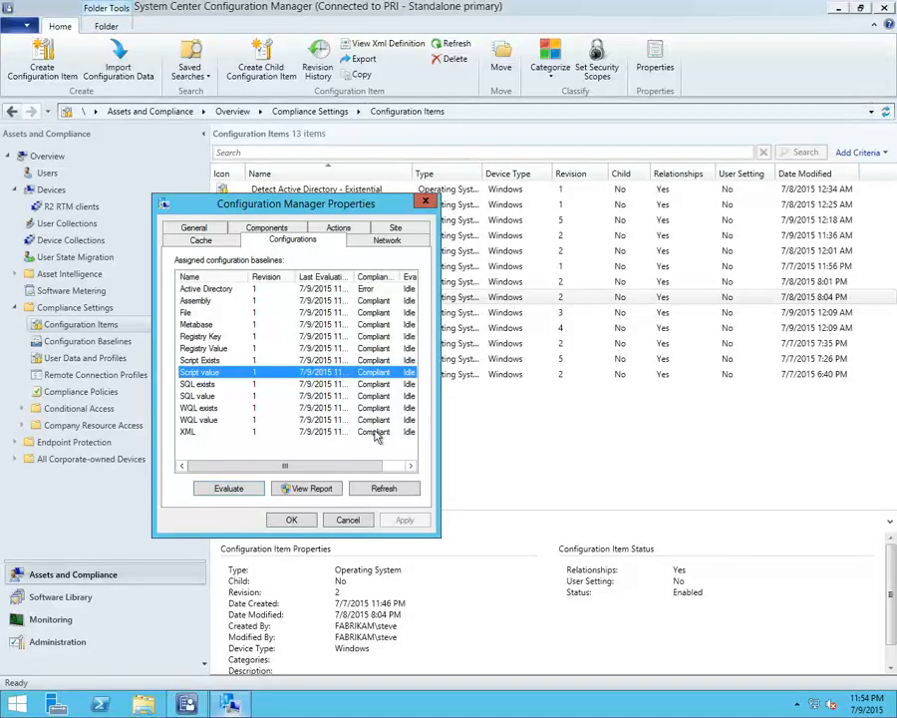
left_click(374, 289)
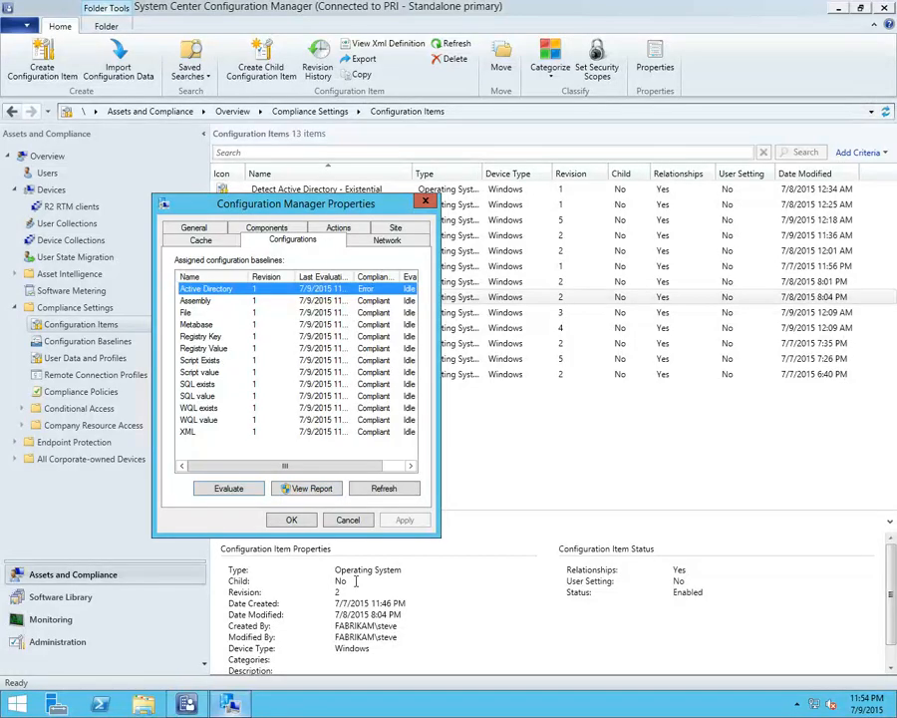
left_click(348, 519)
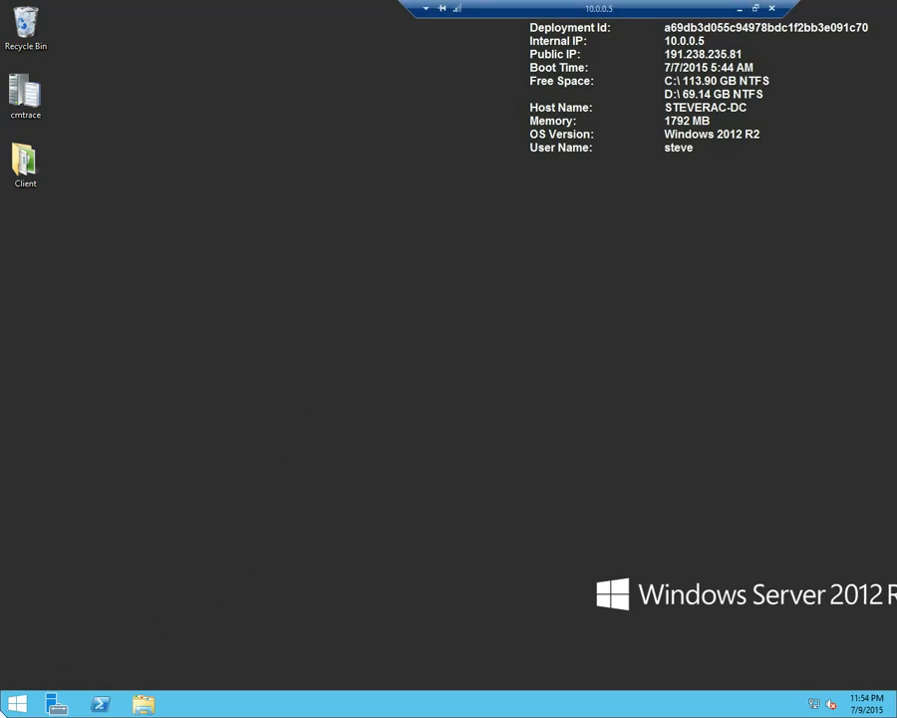
On the 10.0.0.5 remote desktop, open the Configuration Manager client properties from Control Panel and show the assigned configuration baselines
right_click(17, 704)
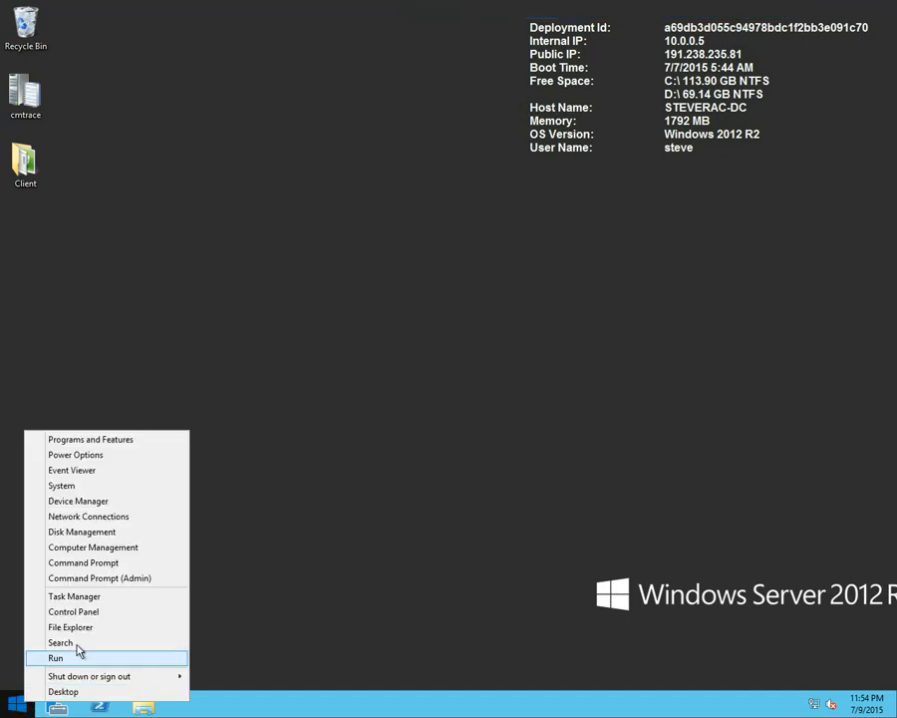
left_click(80, 612)
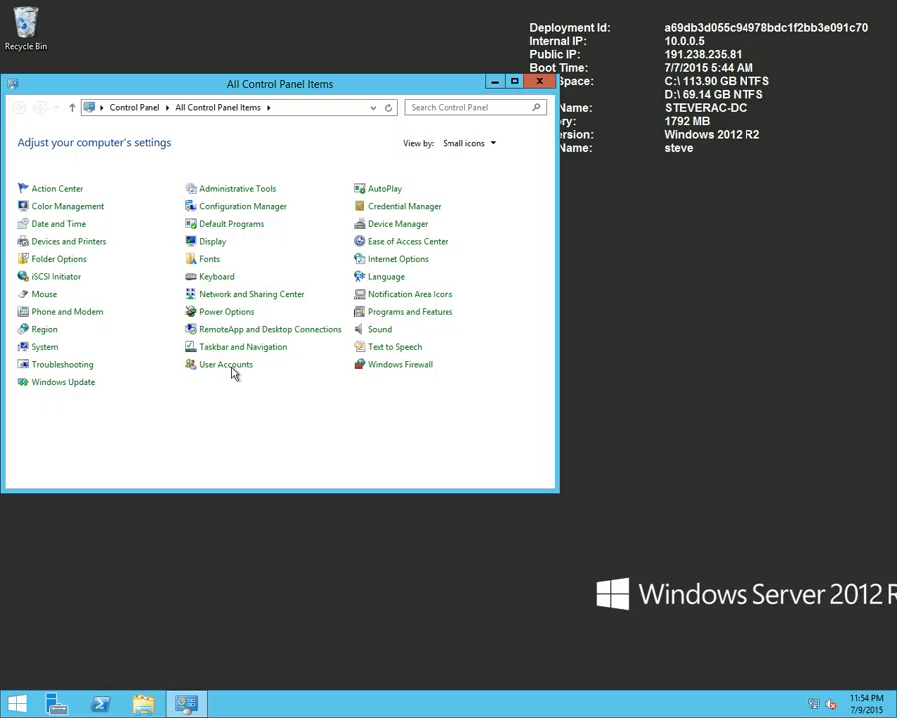
left_click(242, 212)
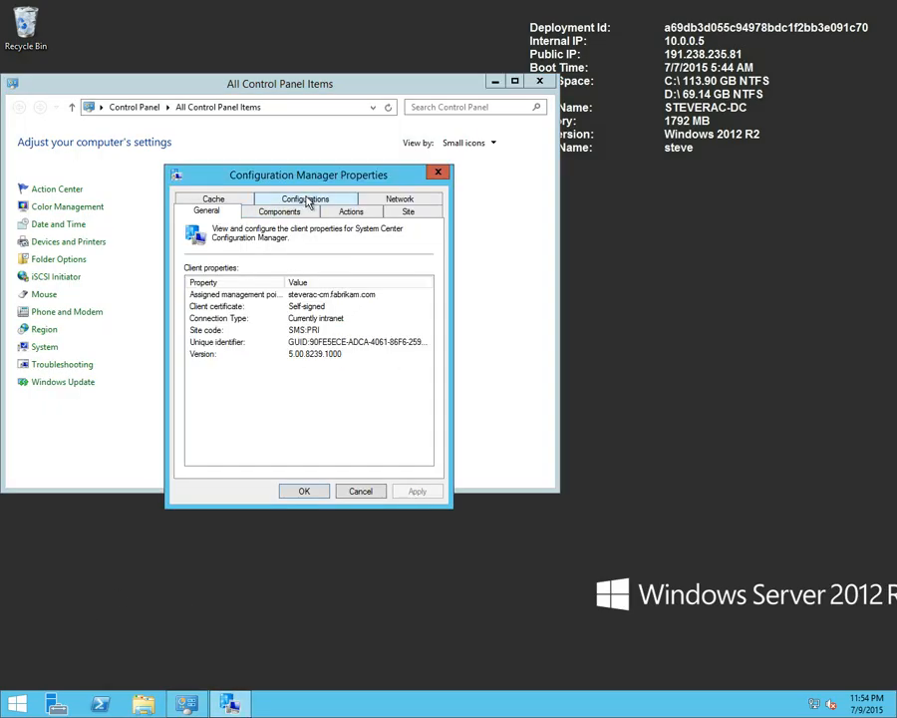
left_click(306, 203)
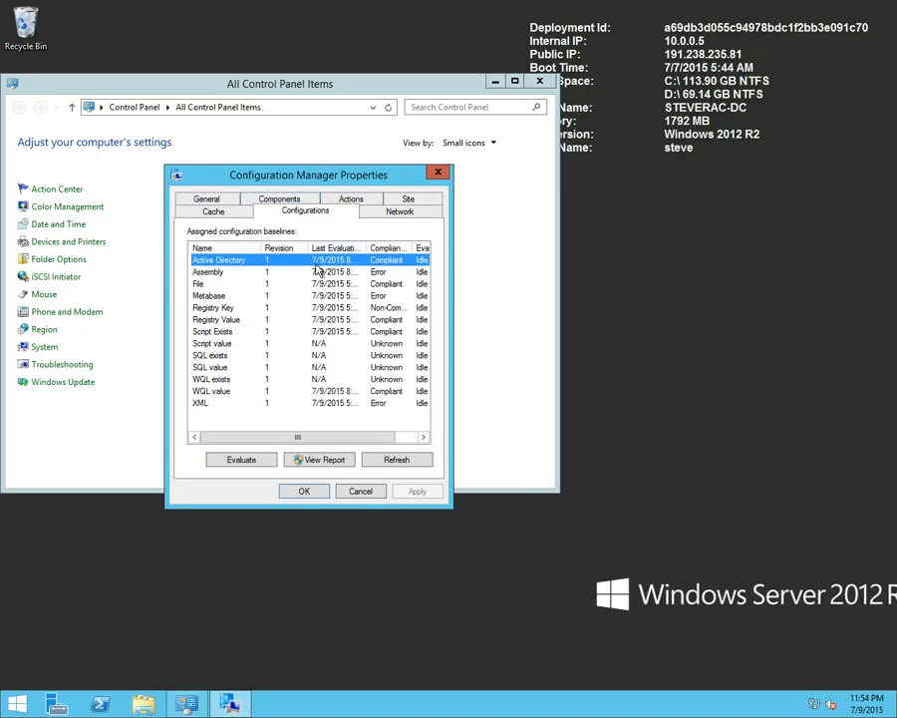
Evaluate the Active Directory and Assembly baselines on the 10.0.0.5 server
left_click(242, 461)
left_click(255, 272)
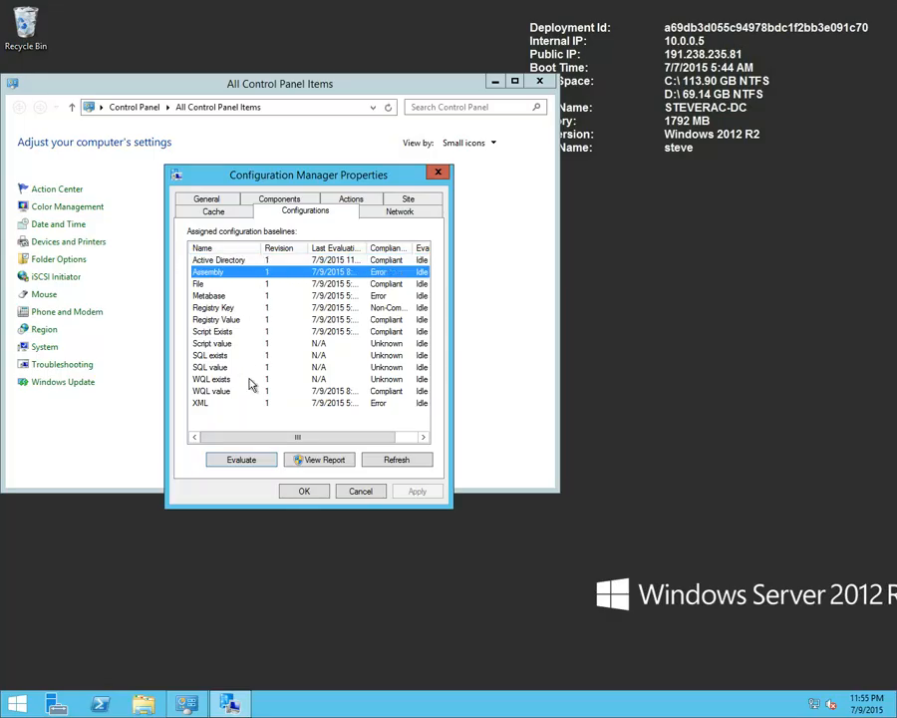
left_click(247, 461)
Check the compliance states of the File, Registry Key and Registry Value baselines on the 10.0.0.5 server
left_click(222, 285)
left_click(231, 308)
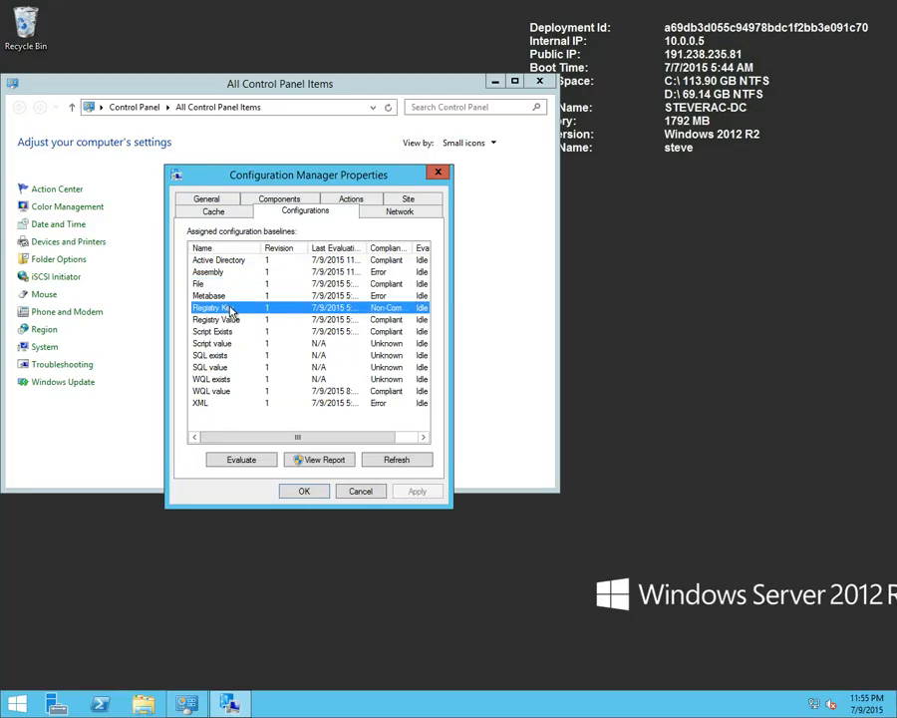
left_click(306, 321)
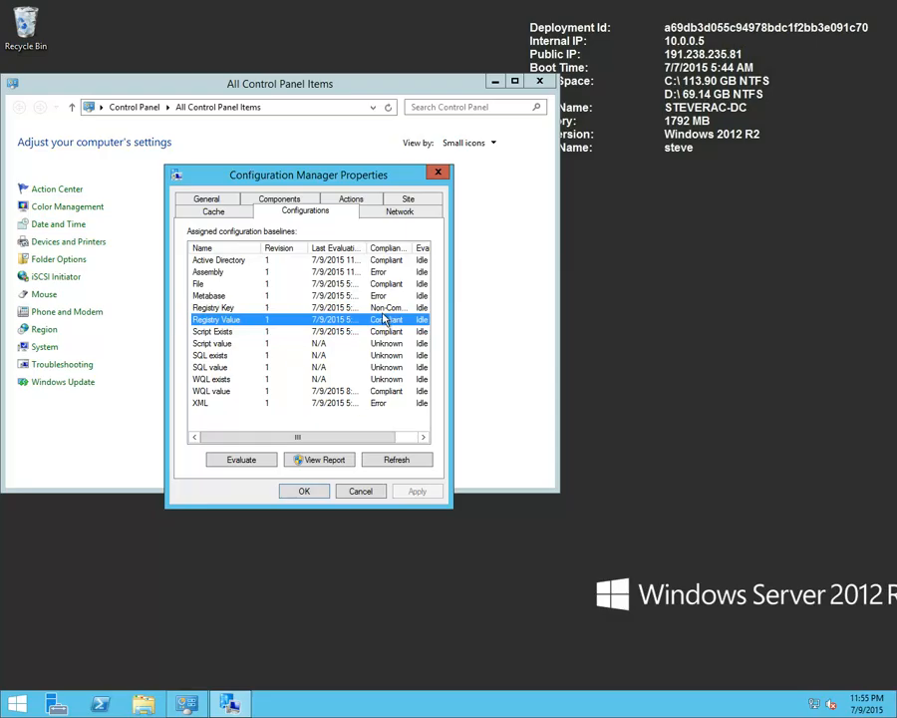
Evaluate the SQL exists and SQL value baselines on the 10.0.0.5 server
left_click(221, 355)
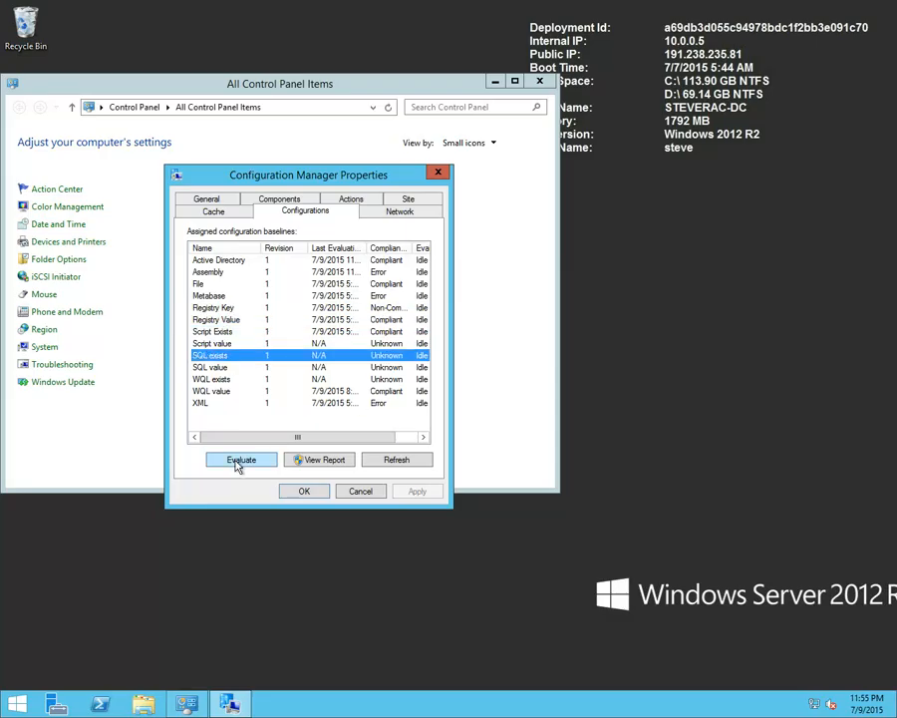
left_click(236, 463)
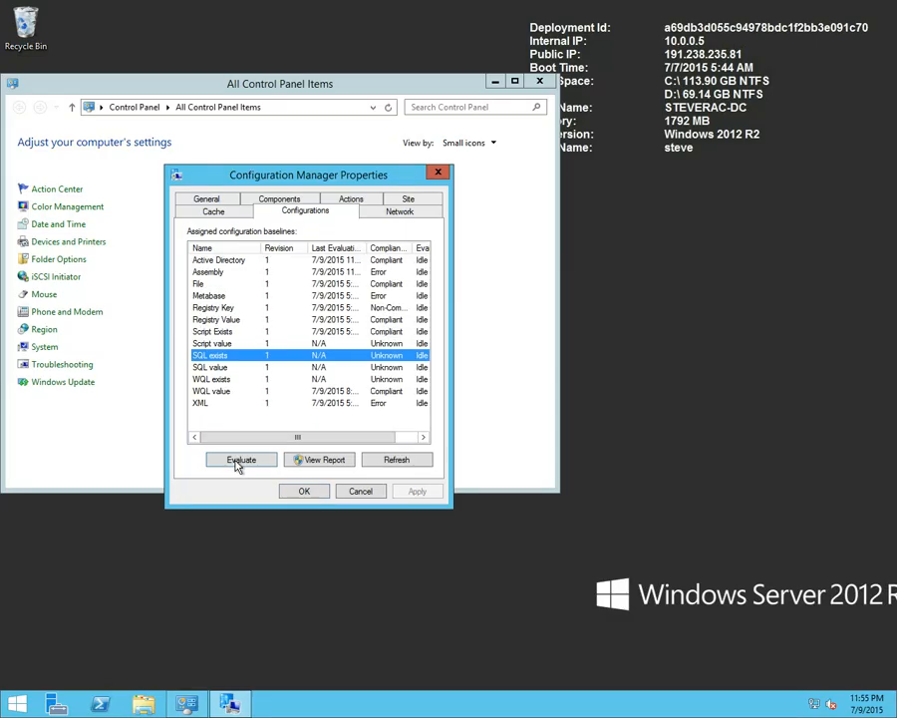
left_click(230, 369)
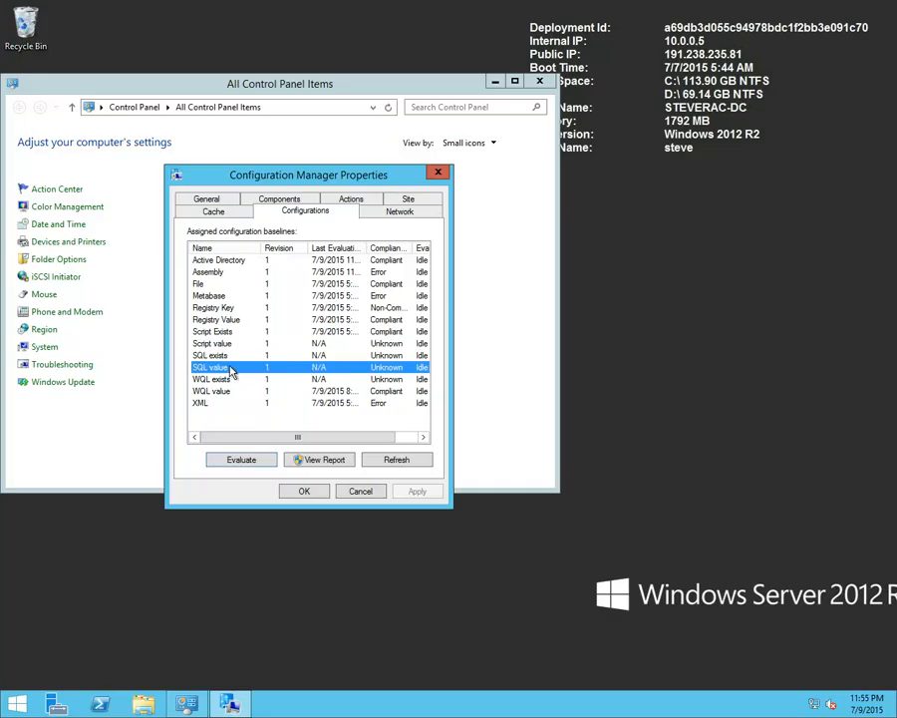
left_click(239, 462)
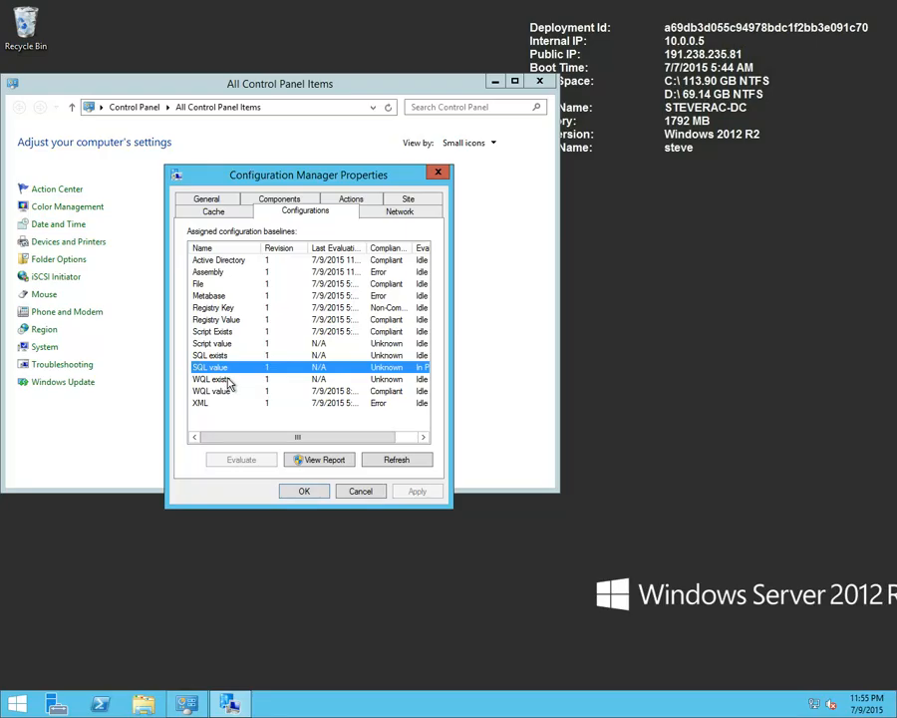
Check the compliance states of the WQL exists, WQL value and XML baselines
left_click(229, 380)
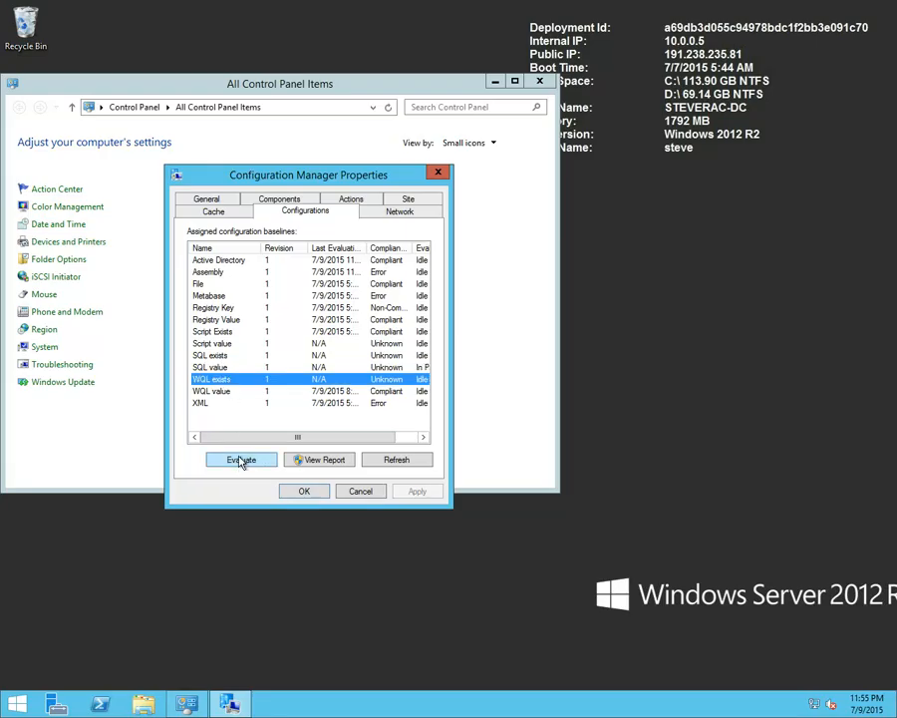
left_click(228, 391)
left_click(221, 404)
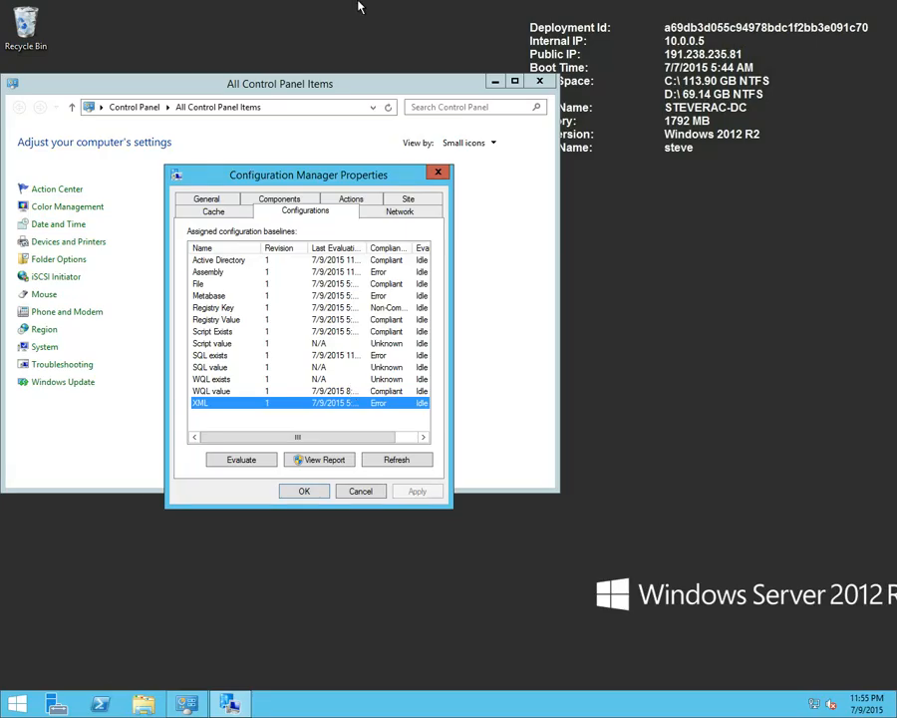
Minimize the 10.0.0.5 session, and in the Configuration Manager console view the XML definition of Detect Script - value in a maximized window
mouse_move(354, 3)
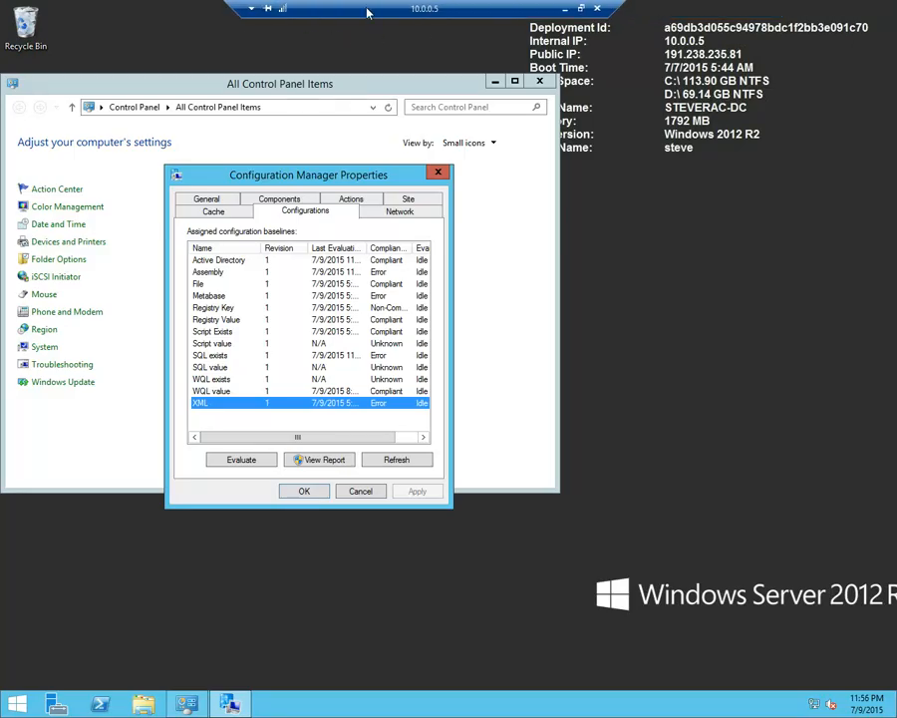
left_click(565, 8)
mouse_move(439, 6)
left_click_drag(474, 12, 413, 13)
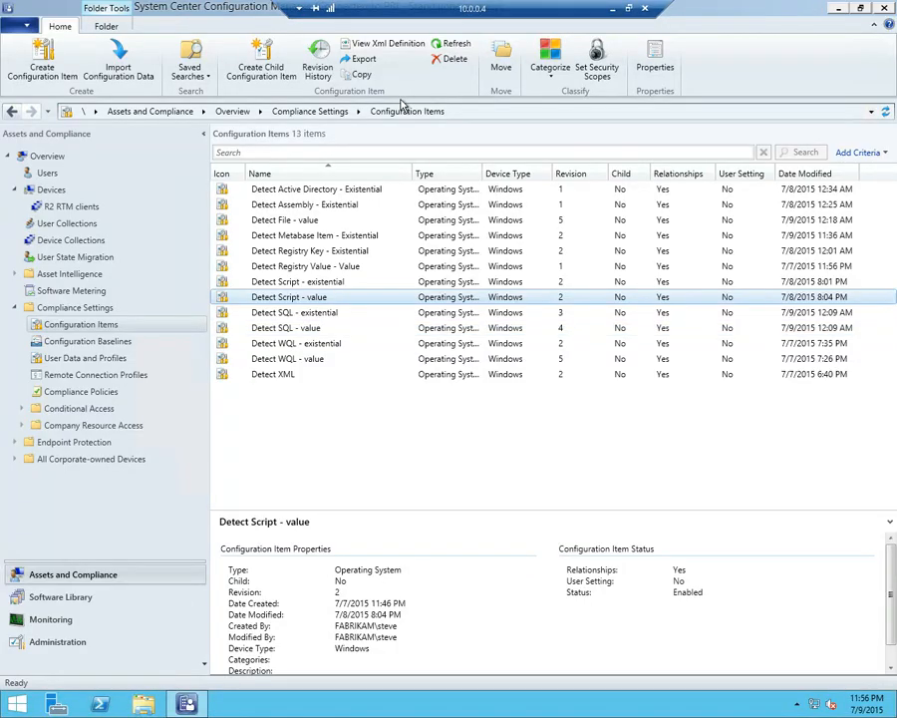
right_click(329, 301)
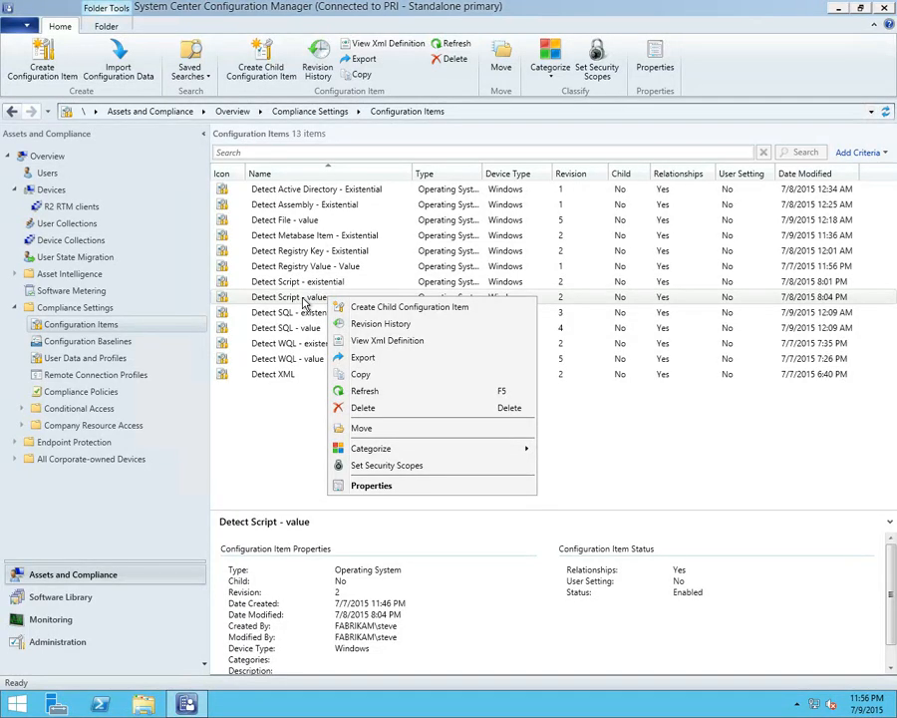
left_click(379, 341)
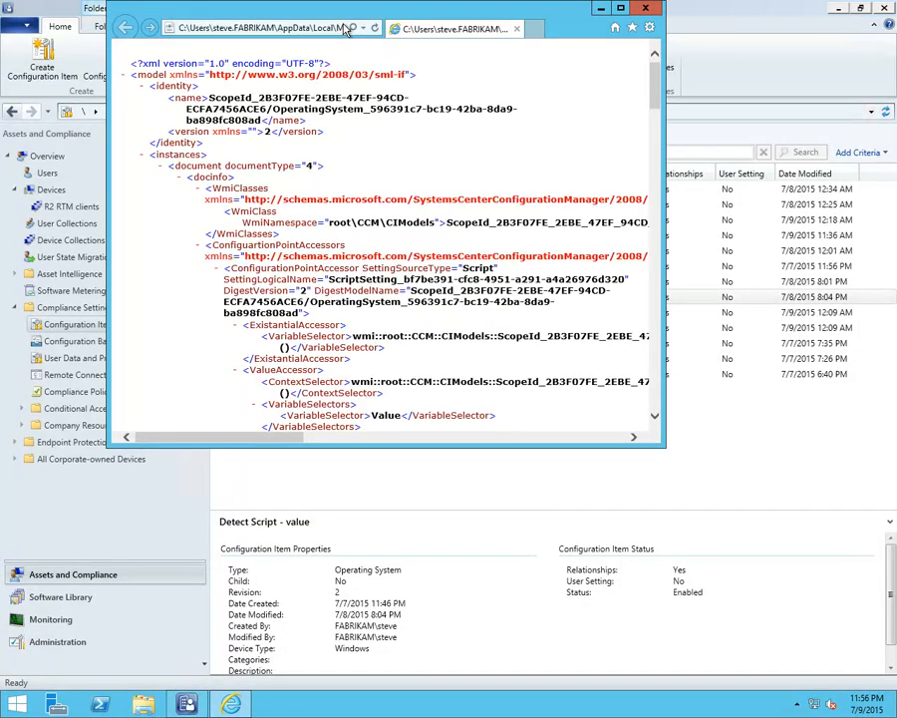
double_click(244, 15)
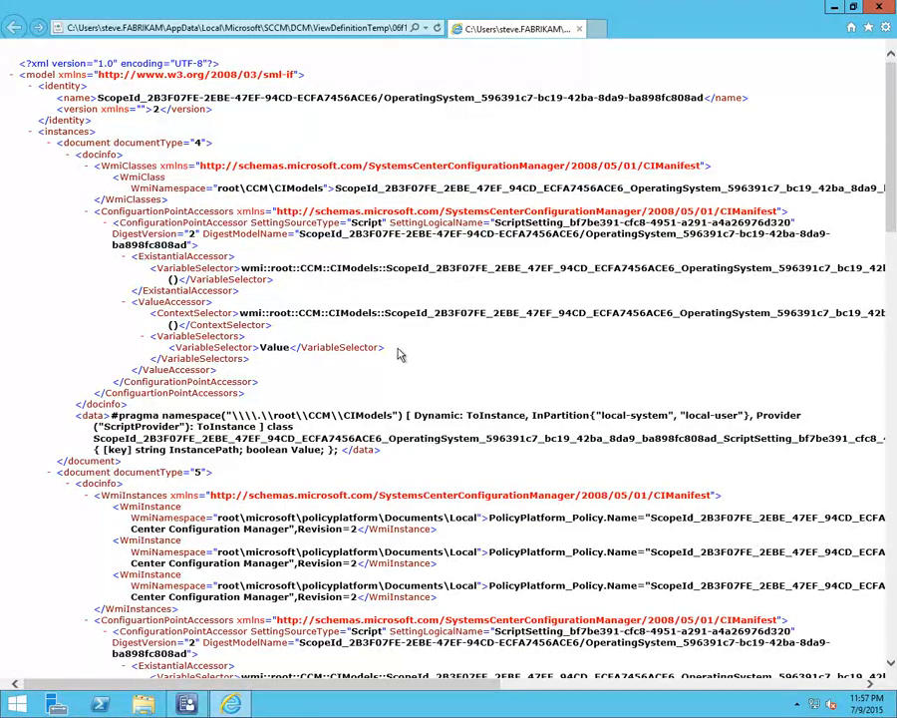
Examine the XML definition of Detect Script - value through to its end, highlighting the ScriptBody entry that holds the discovery script
scroll(445, 354, "down", 3)
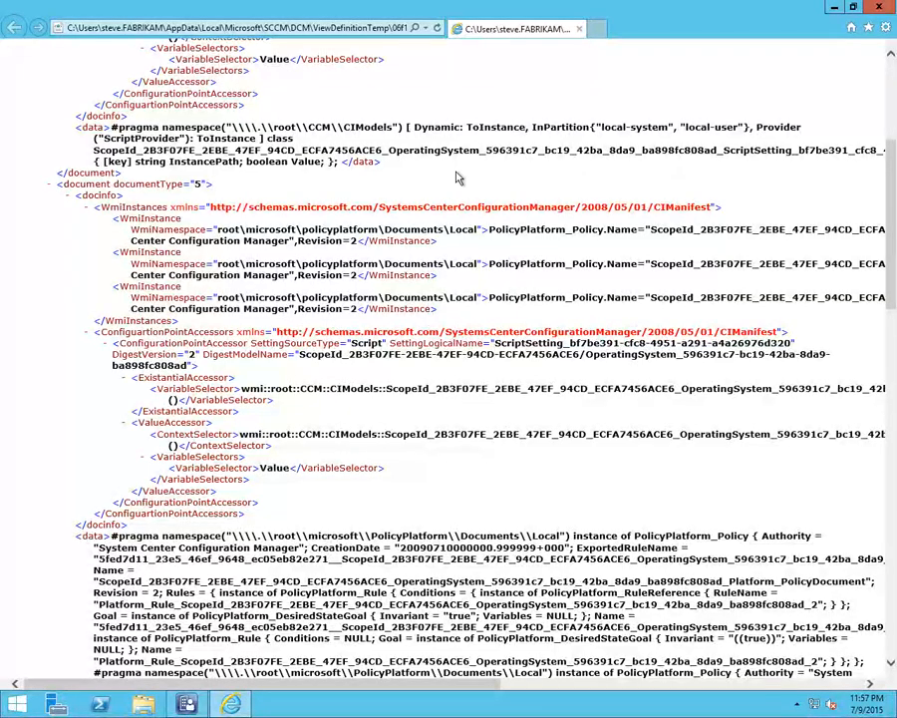
scroll(457, 178, "down", 3)
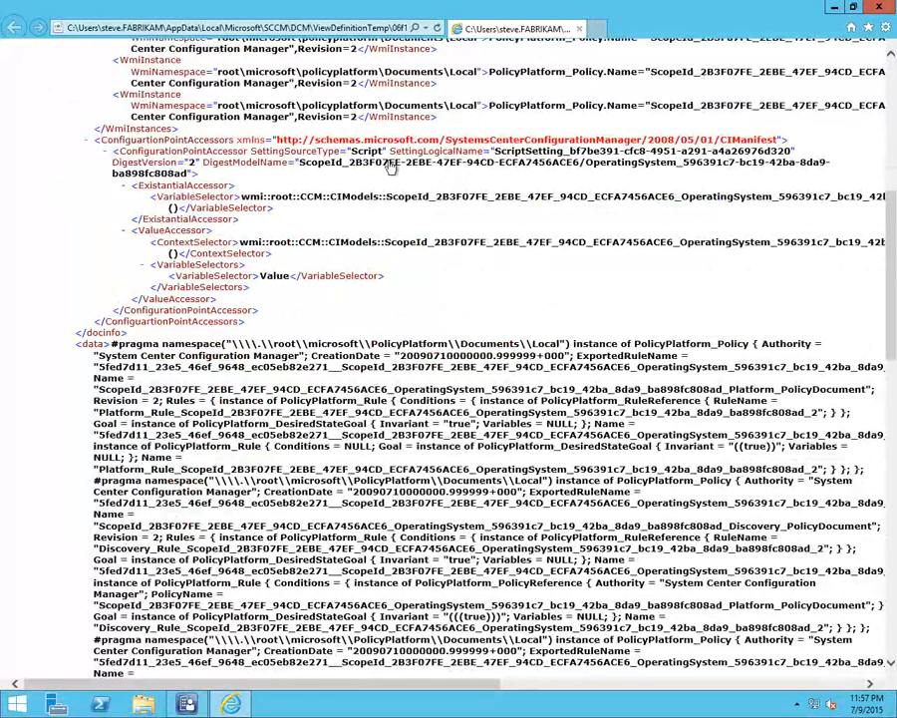
scroll(477, 216, "down", 6)
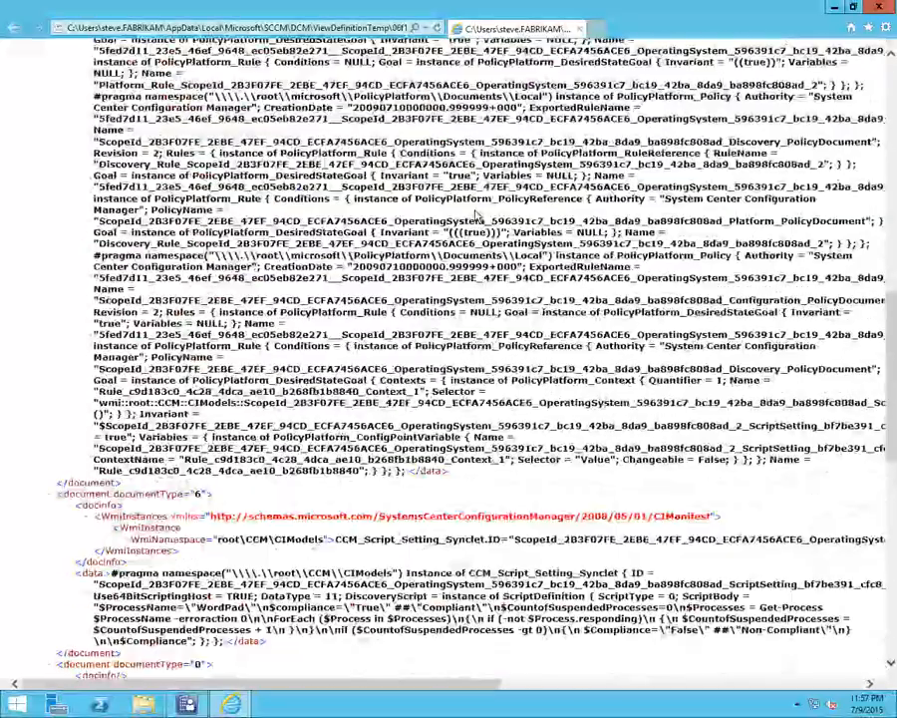
scroll(477, 216, "down", 3)
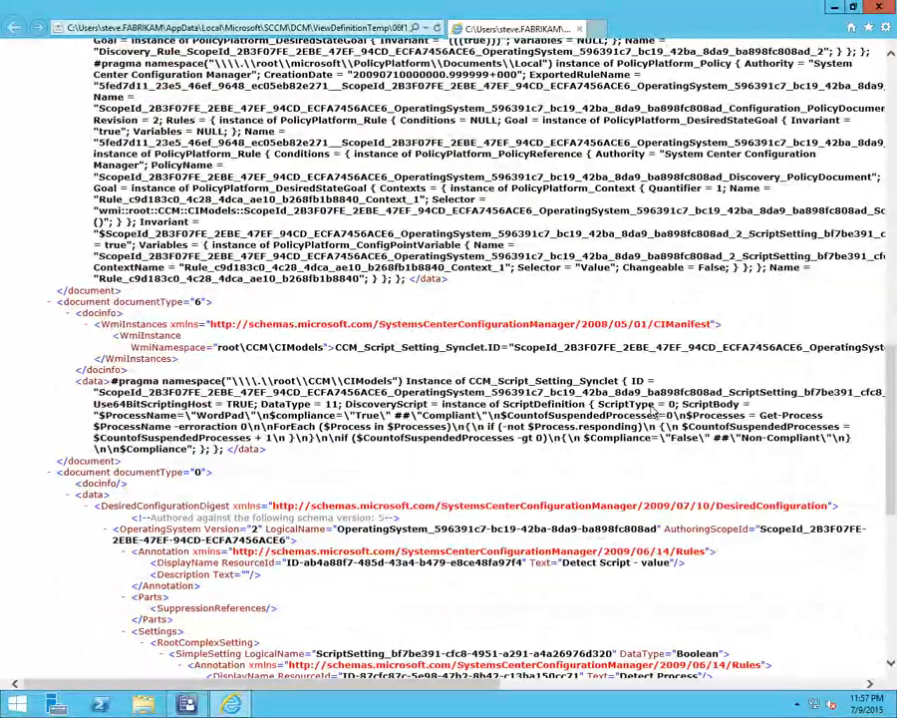
left_click_drag(681, 405, 745, 407)
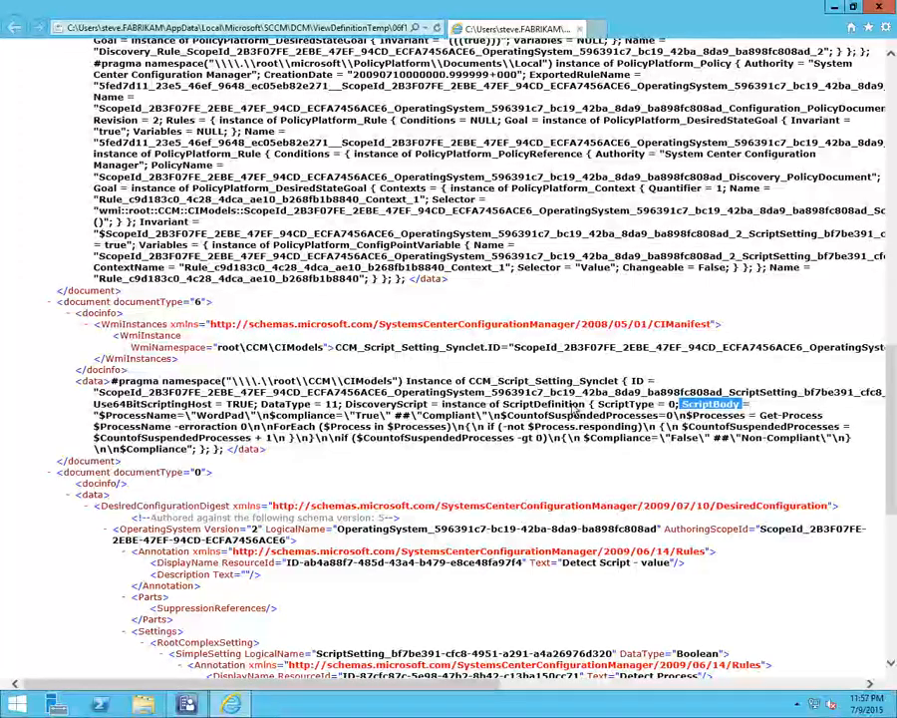
scroll(395, 454, "down", 5)
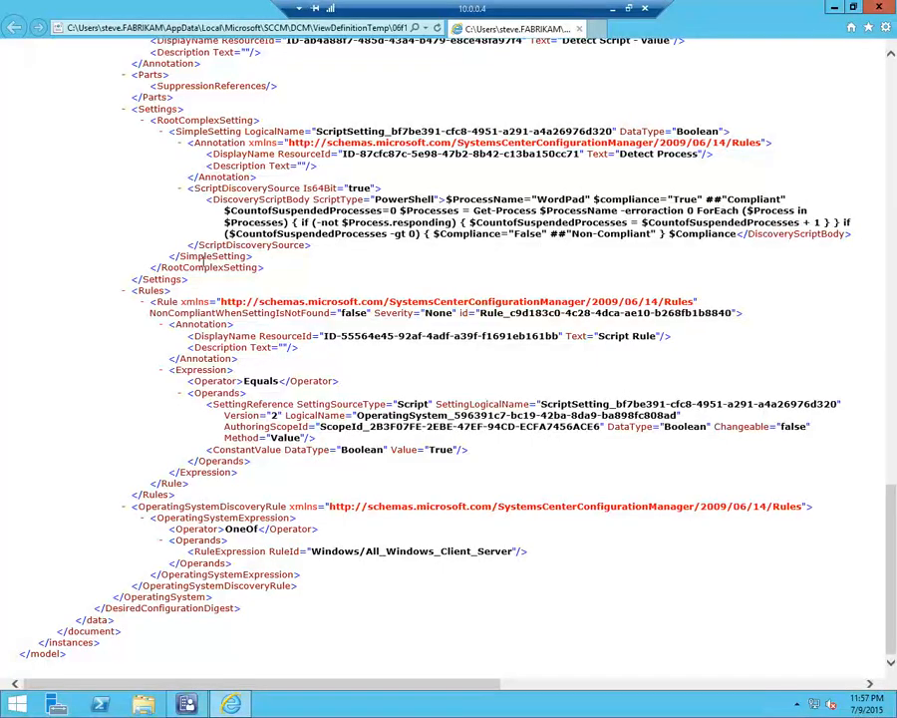
Close the XML definition and switch from the 10.0.0.4 remote session to the PowerPoint slide on building configuration items
left_click(887, 9)
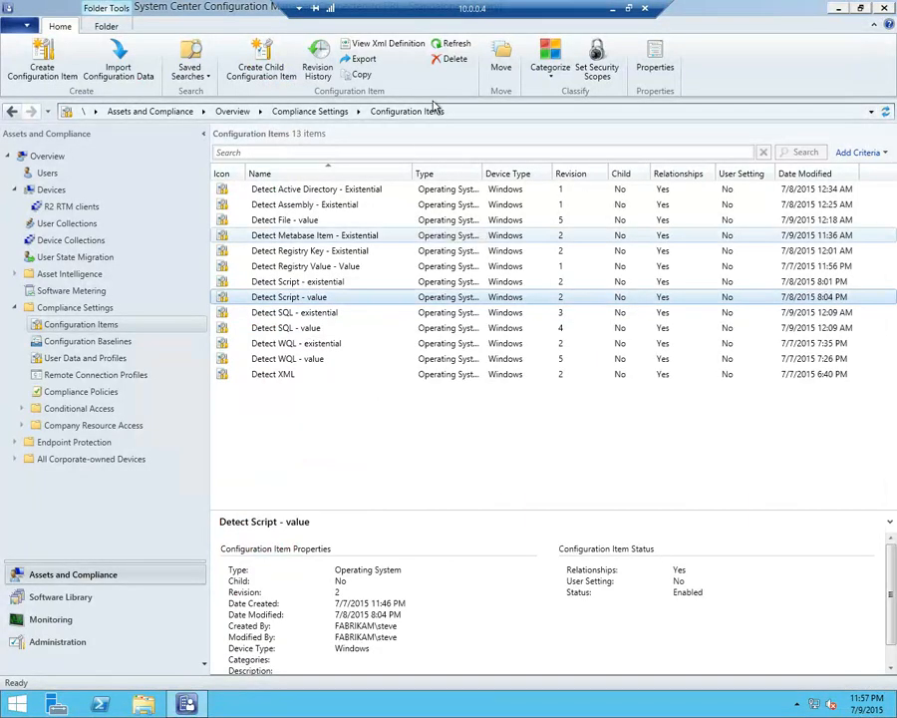
left_click_drag(439, 14, 896, 205)
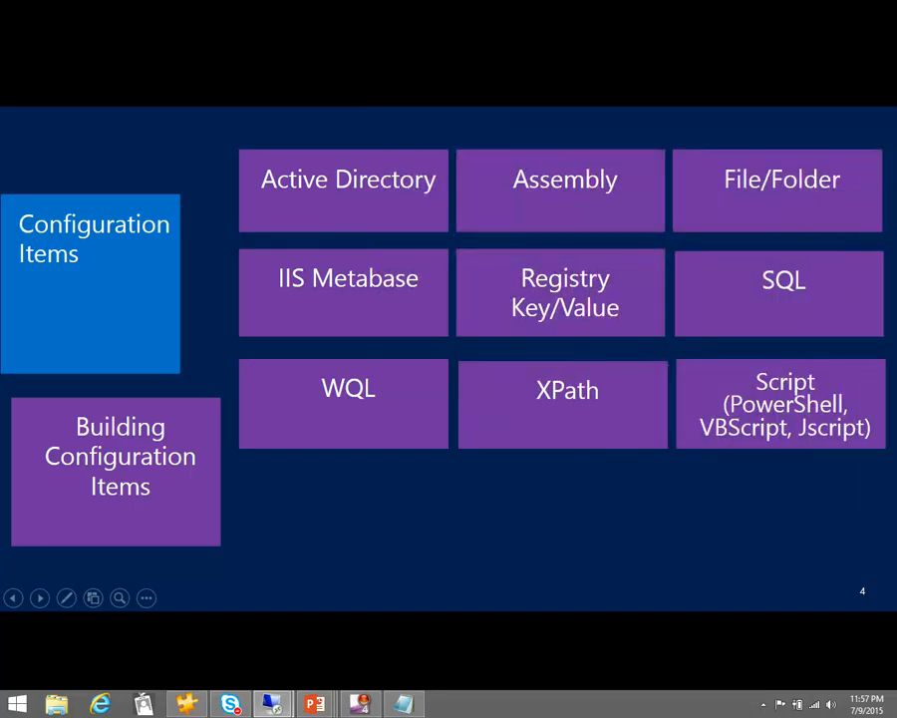
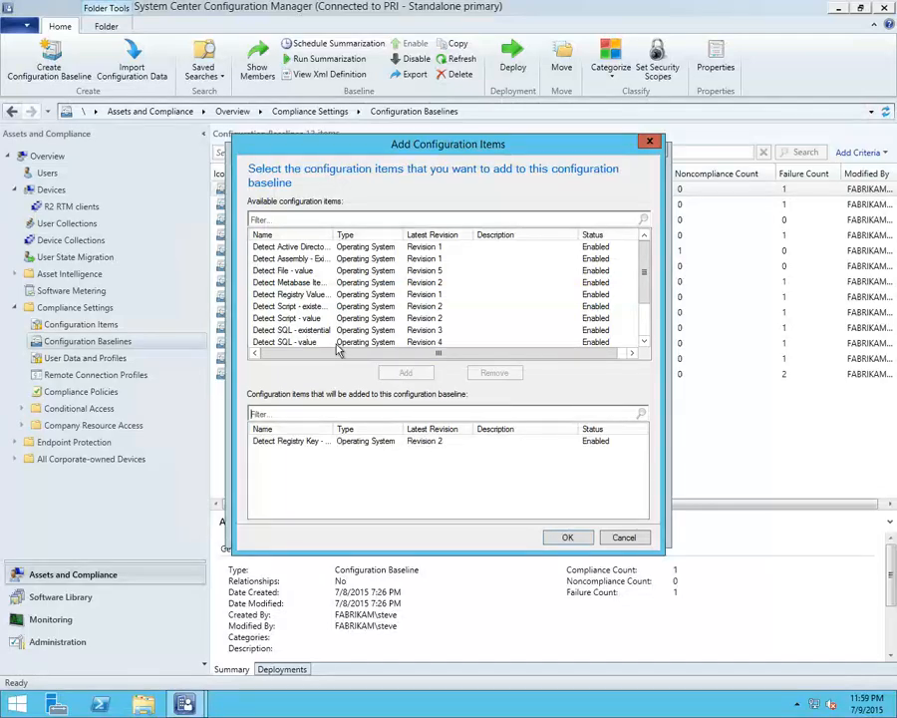
Add the Detect SQL - existential and Detect Active Directory - Existential configuration items to the test baseline
left_click(405, 373)
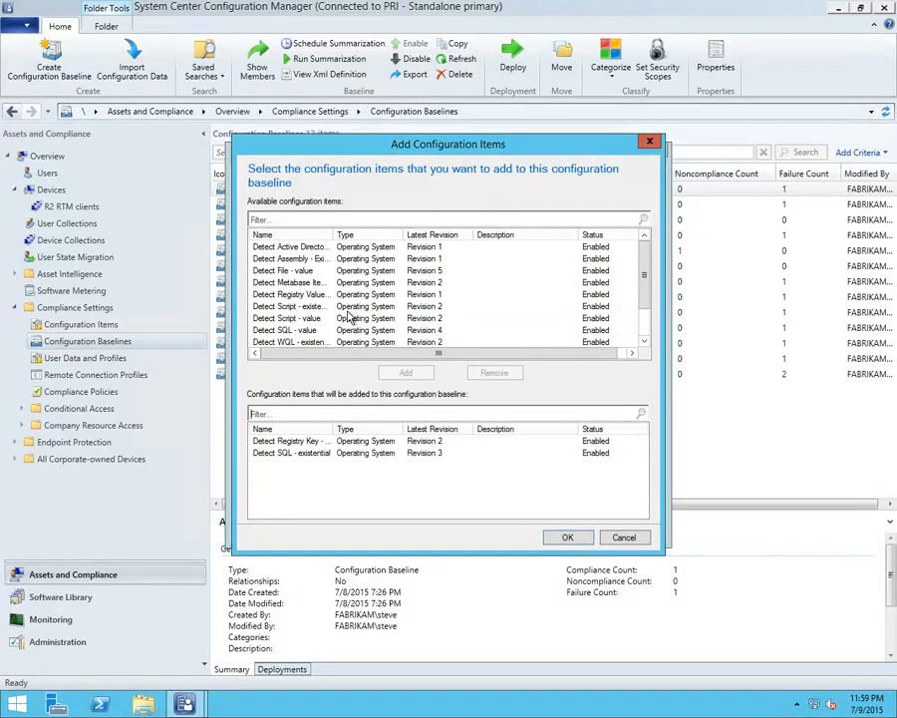
left_click(317, 247)
left_click(405, 372)
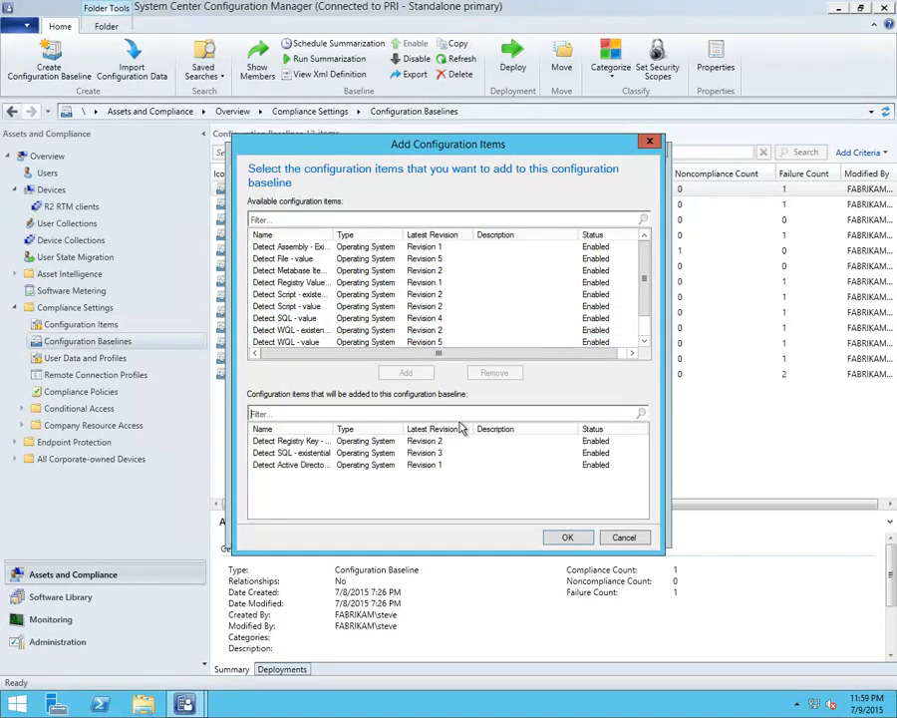
left_click(567, 536)
Add the Project 2002 (KB920816) and Visio 2002 (KB920821) security updates from Microsoft Office 2002/XP to the test baseline
left_click(305, 450)
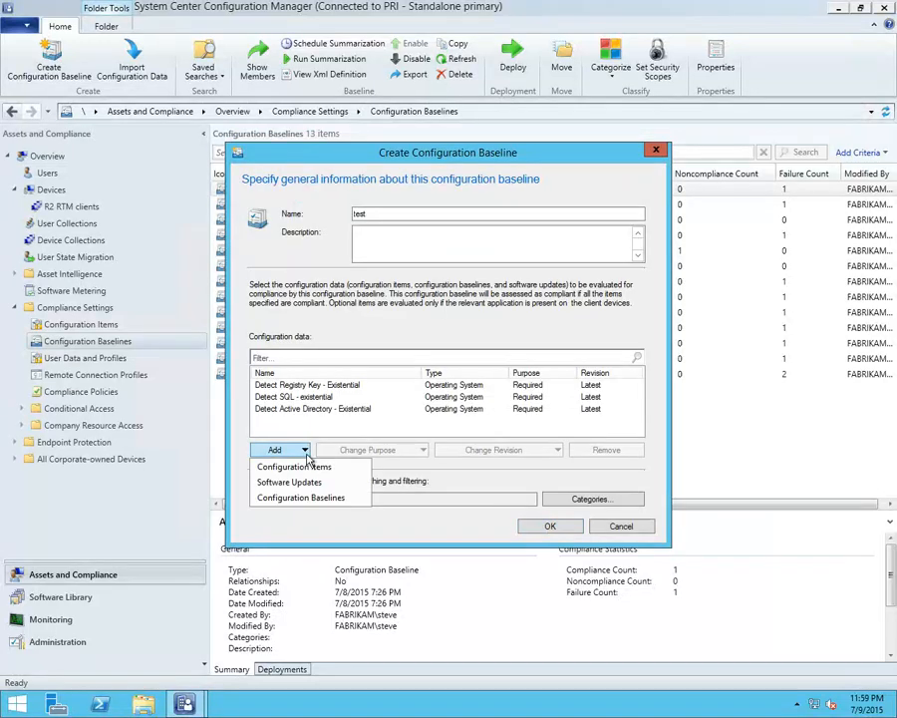
left_click(304, 480)
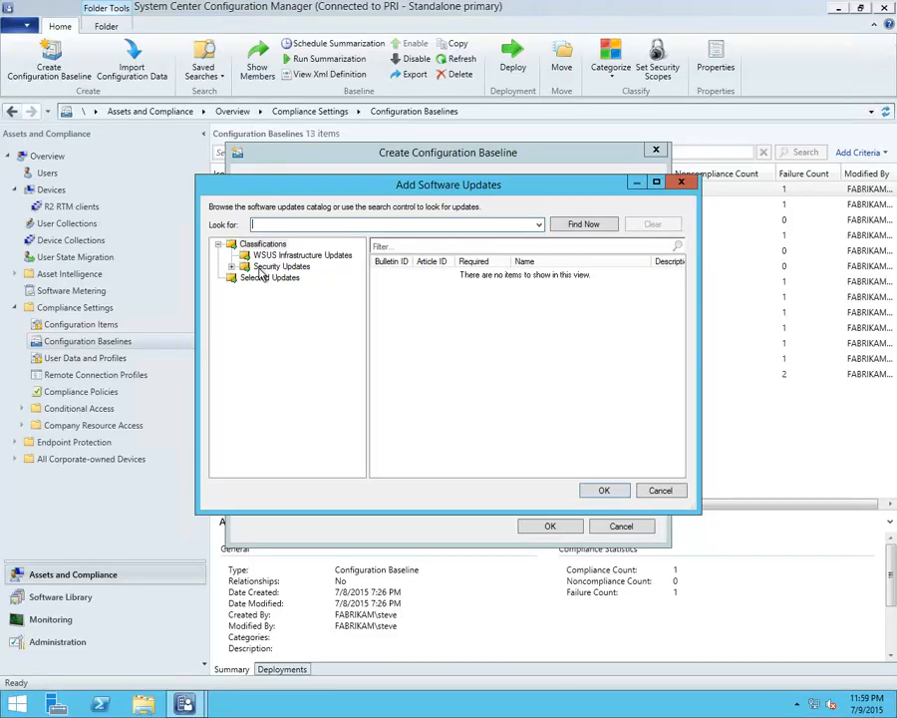
left_click(232, 266)
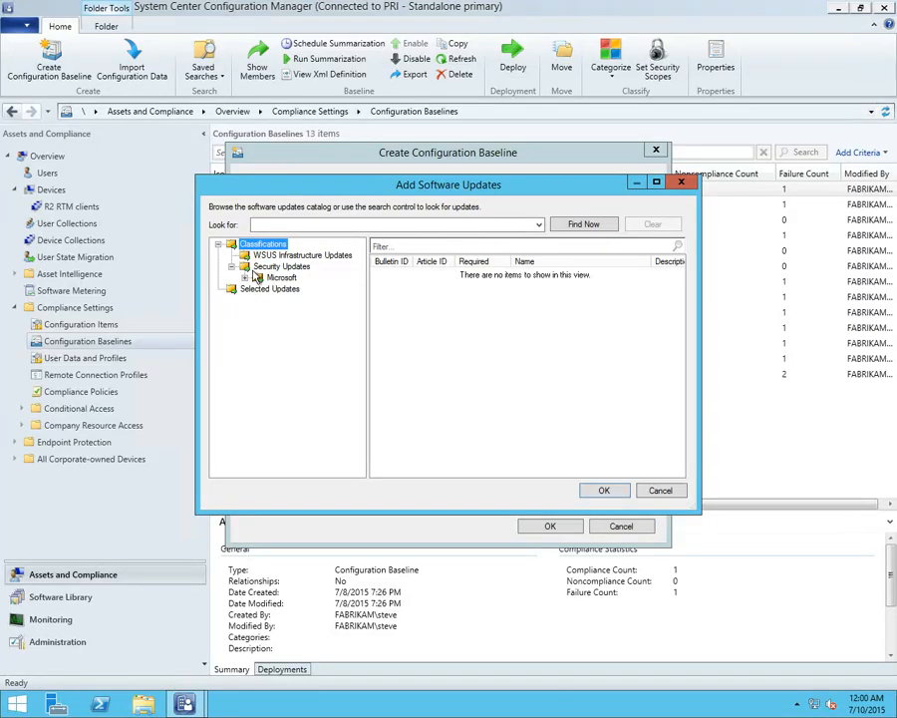
left_click(245, 277)
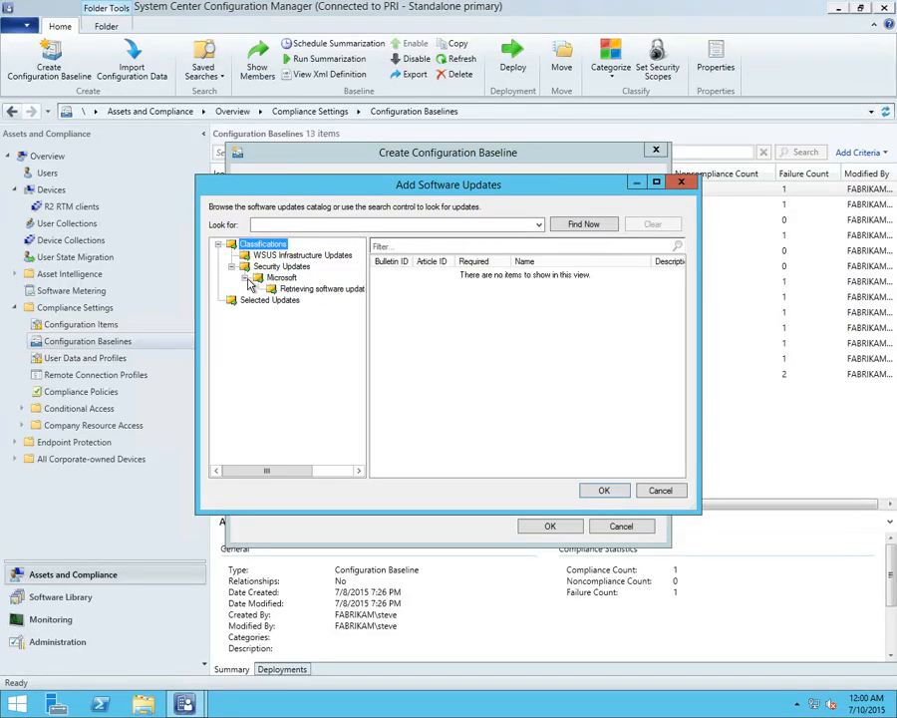
left_click(326, 290)
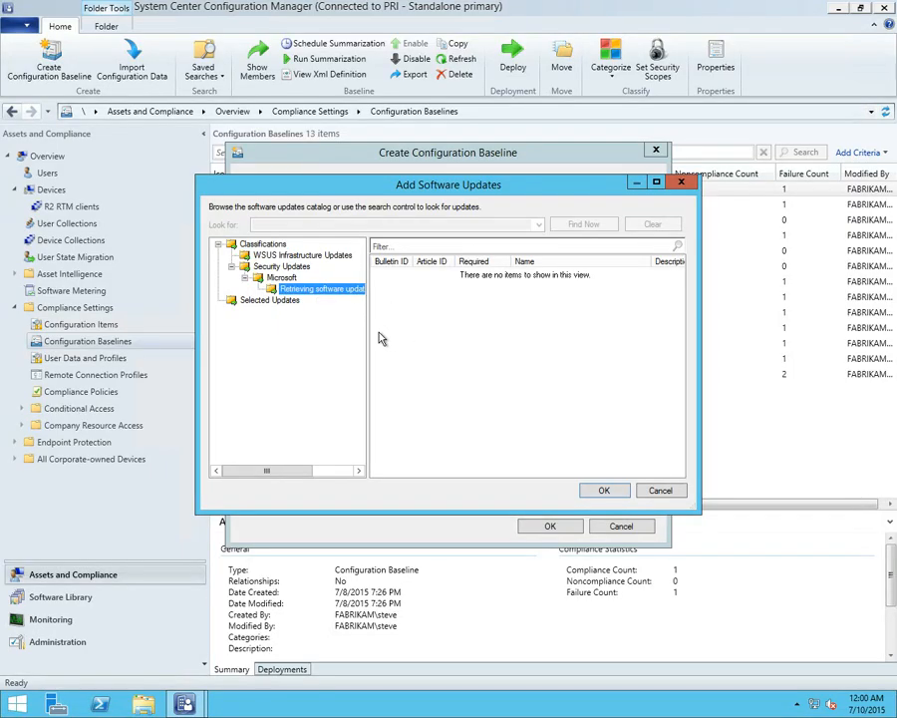
left_click(302, 288)
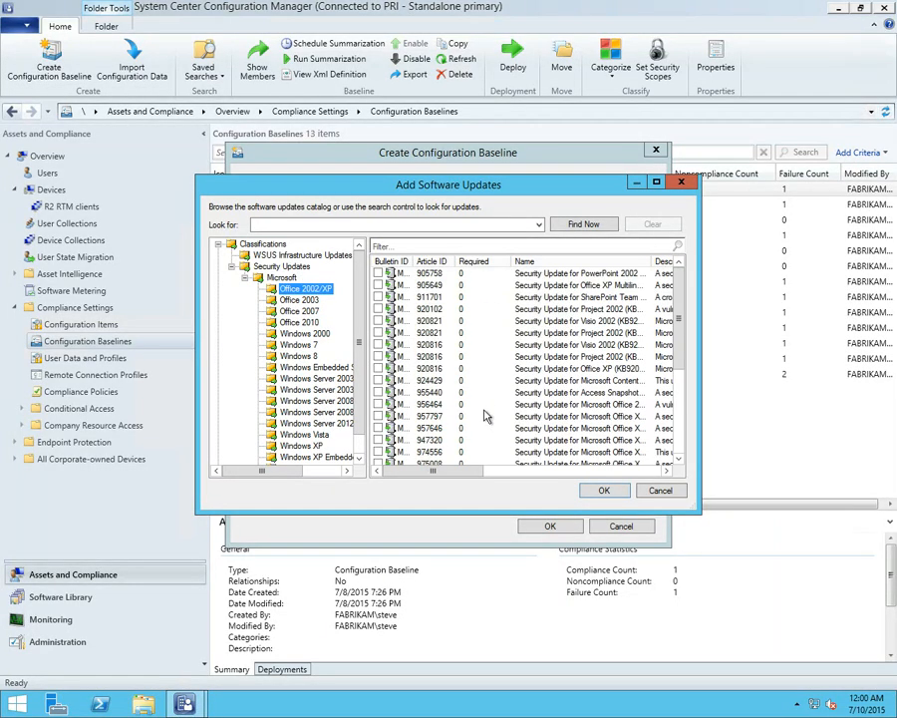
left_click(380, 356)
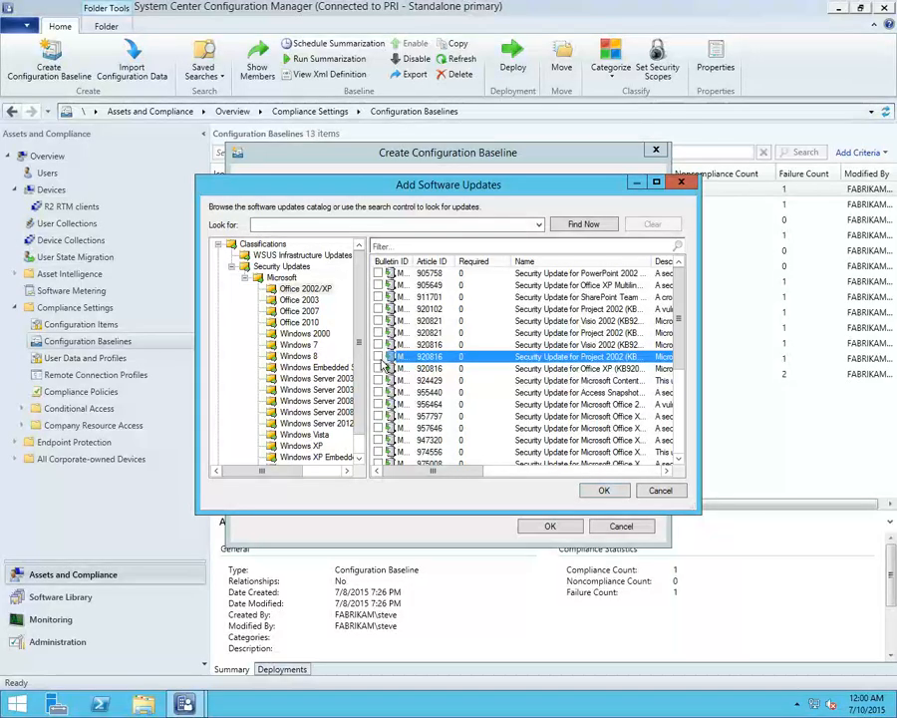
left_click(378, 320)
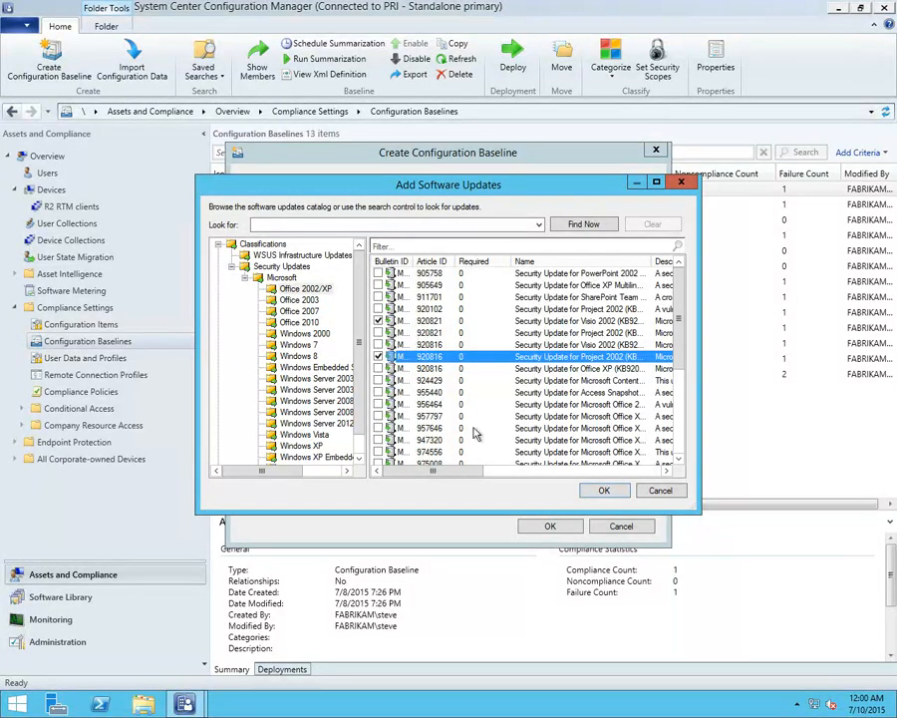
left_click(604, 490)
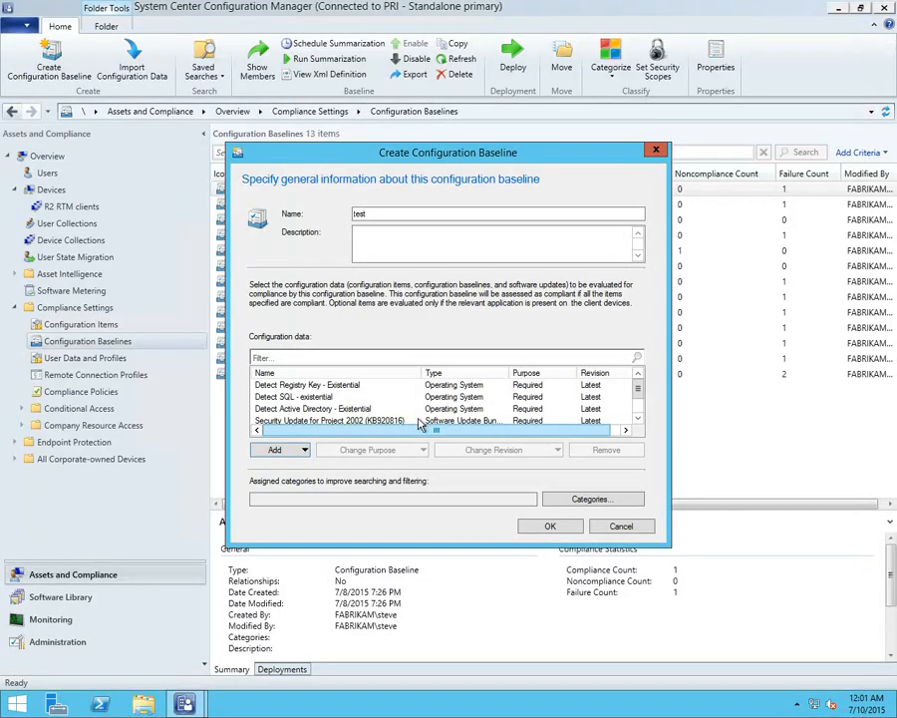
Add the Registry Value and File configuration baselines to the test baseline, and cancel the baseline's creation
left_click(637, 419)
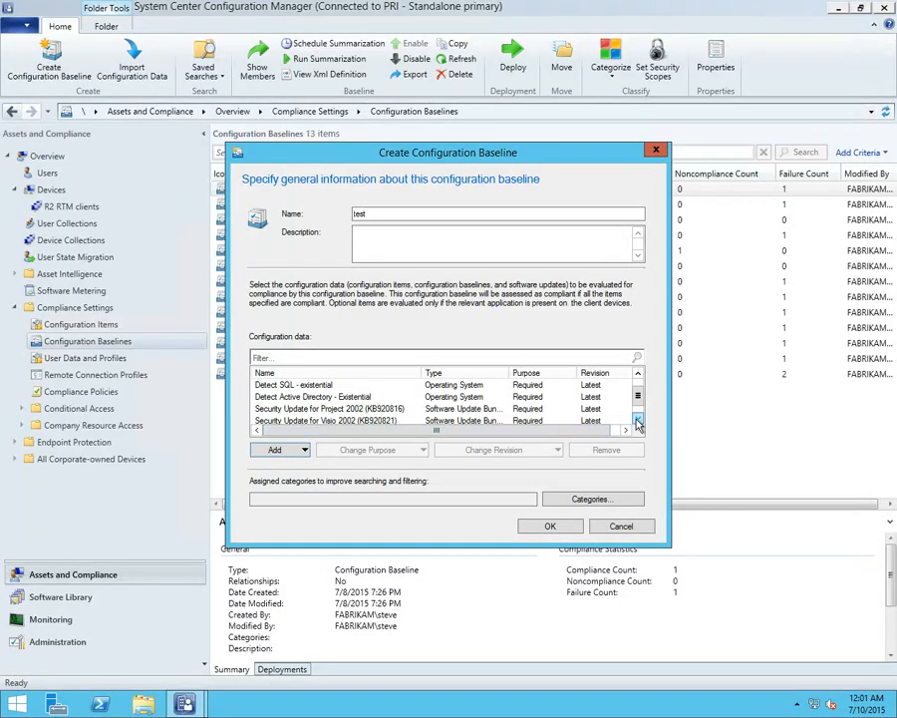
left_click(637, 419)
left_click(303, 450)
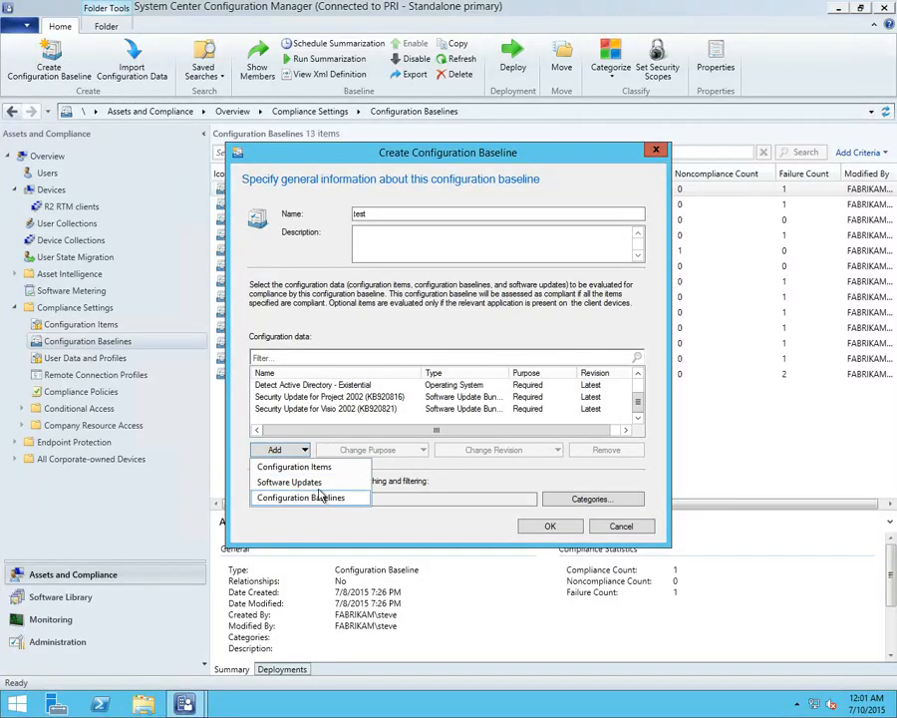
left_click(307, 499)
left_click(294, 308)
double_click(294, 309)
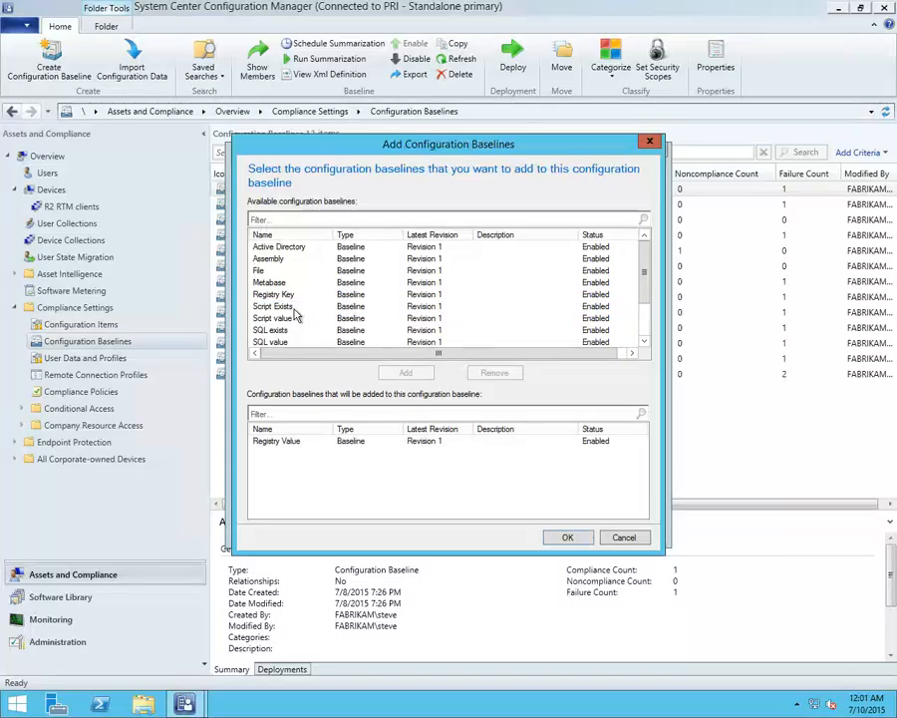
left_click(272, 272)
double_click(272, 272)
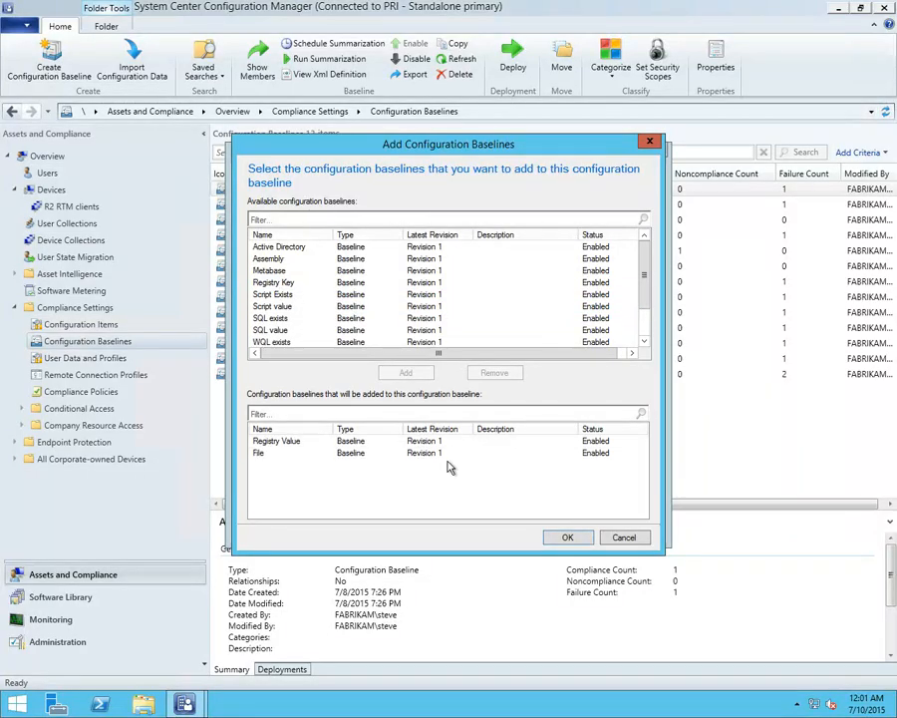
left_click(567, 537)
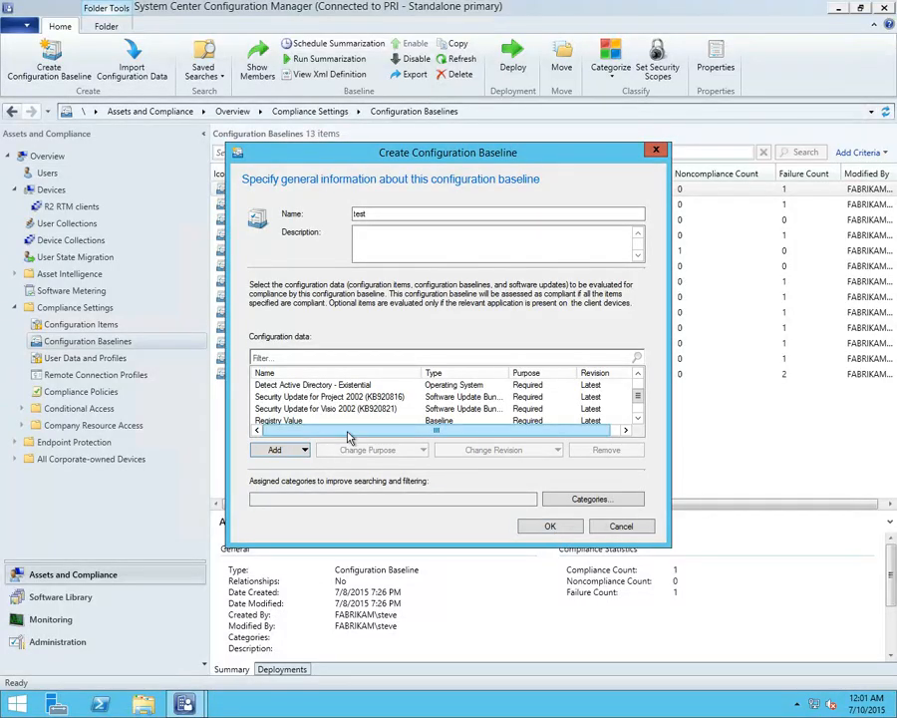
left_click(614, 532)
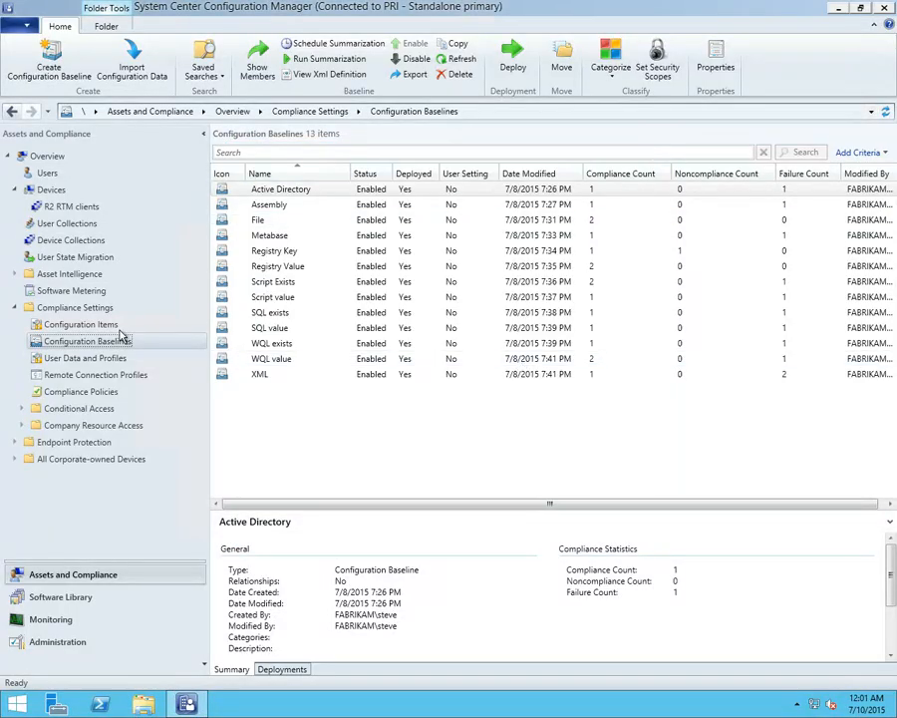
View the XML definition of the Metabase configuration baseline and close it
right_click(273, 239)
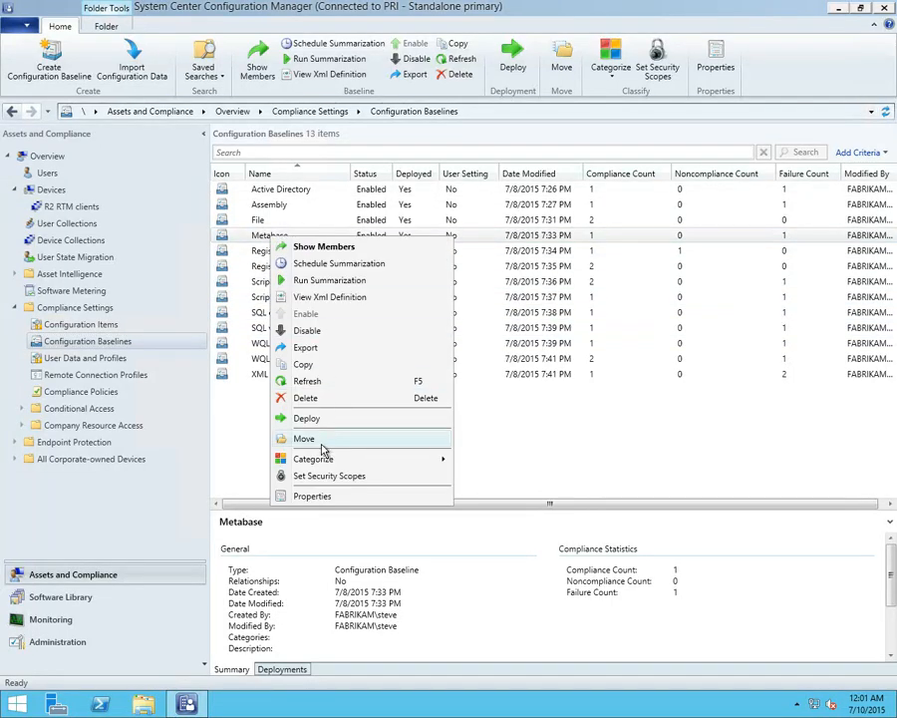
left_click(320, 297)
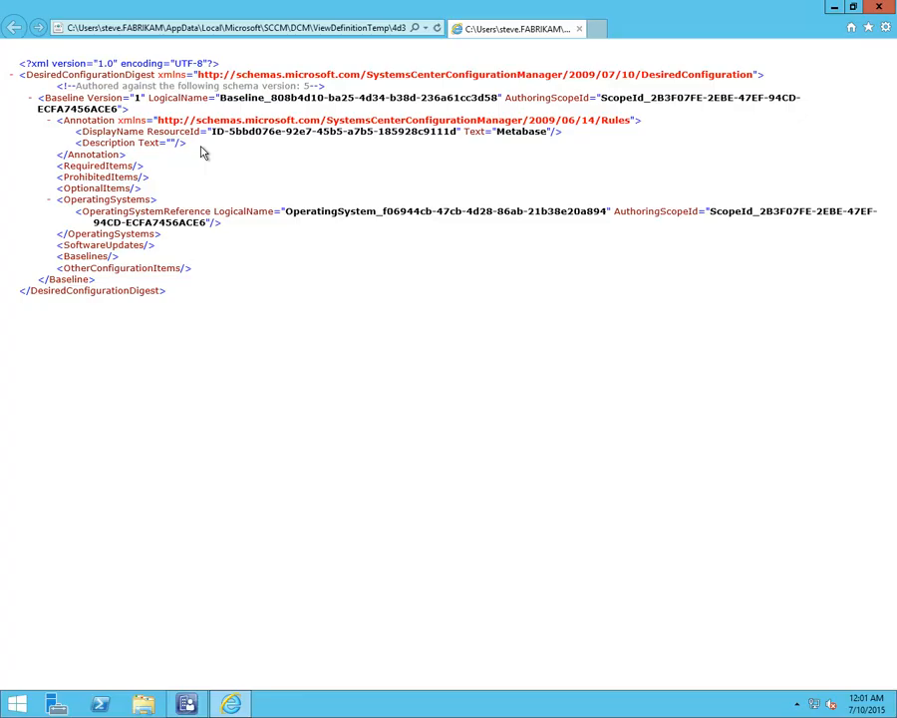
left_click(878, 7)
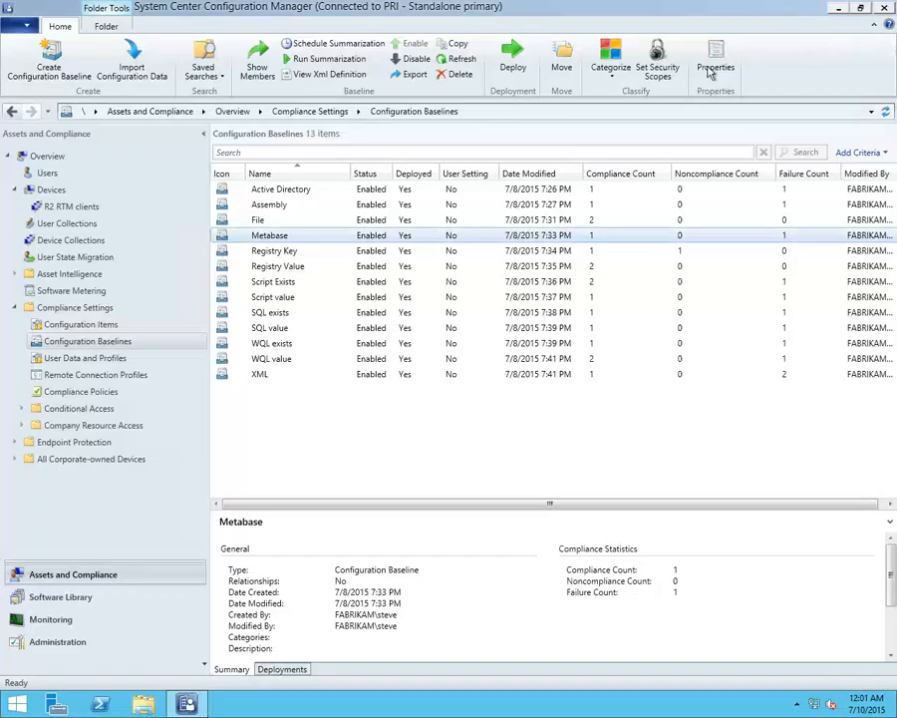
Show the CI Unique ID column in the configuration baselines list and widen it to display the full identifiers
right_click(378, 174)
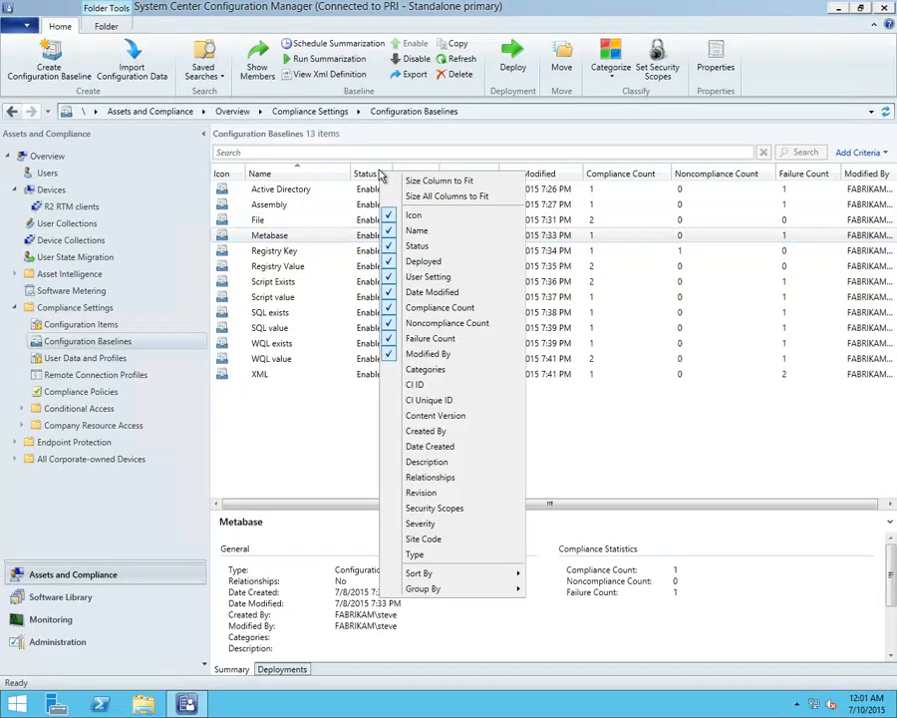
left_click(447, 402)
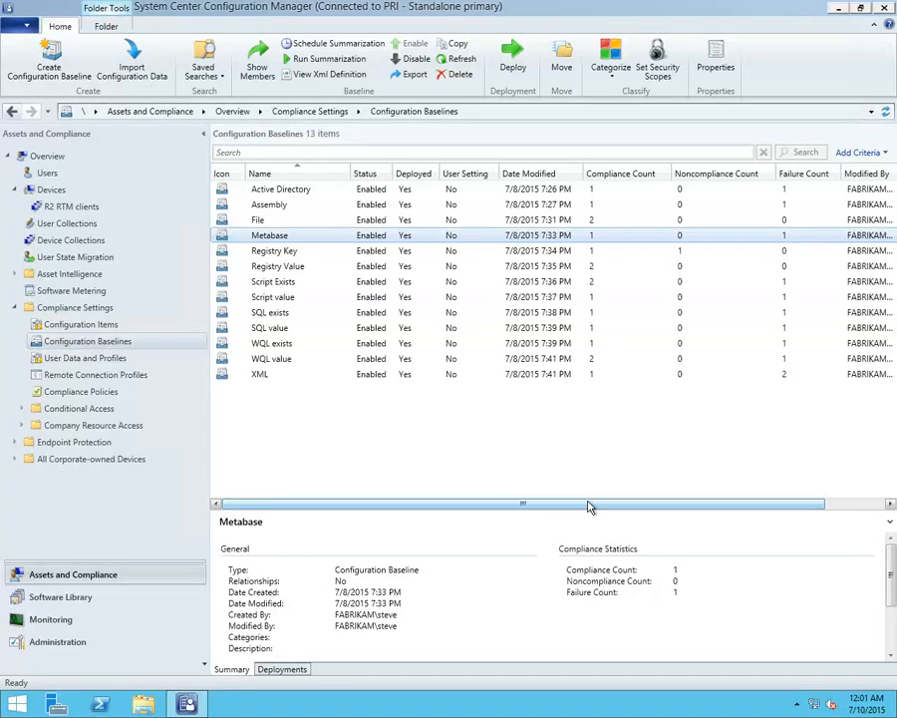
left_click_drag(695, 504, 729, 500)
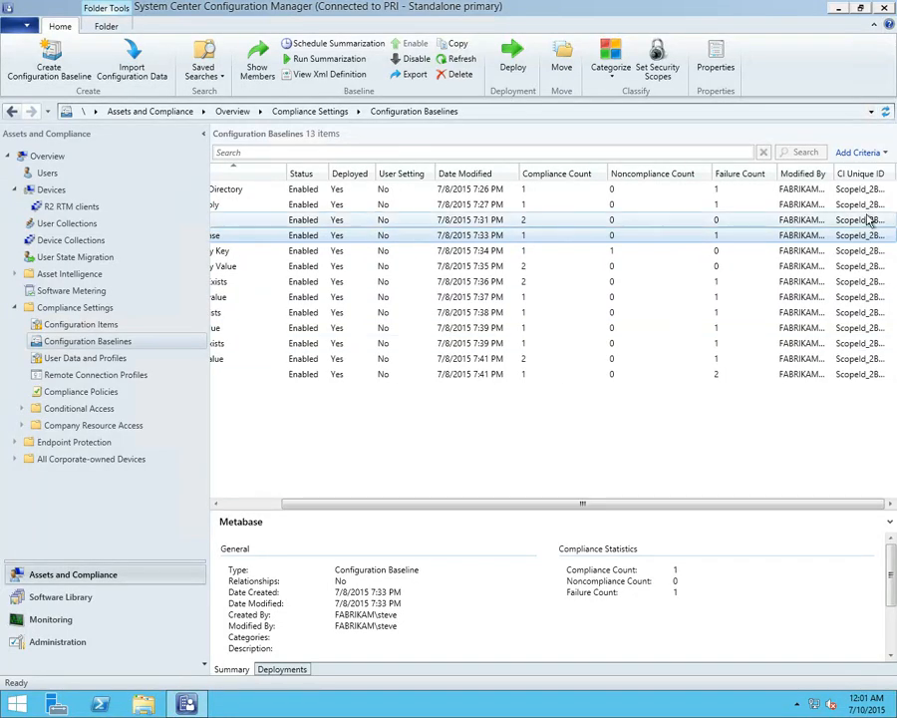
double_click(890, 177)
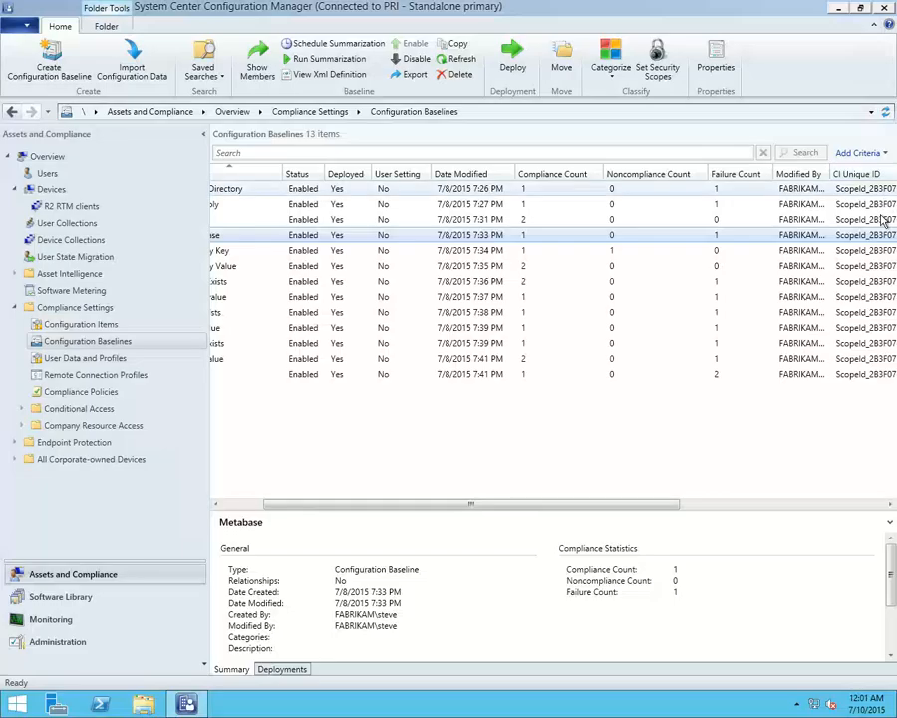
left_click_drag(670, 504, 875, 480)
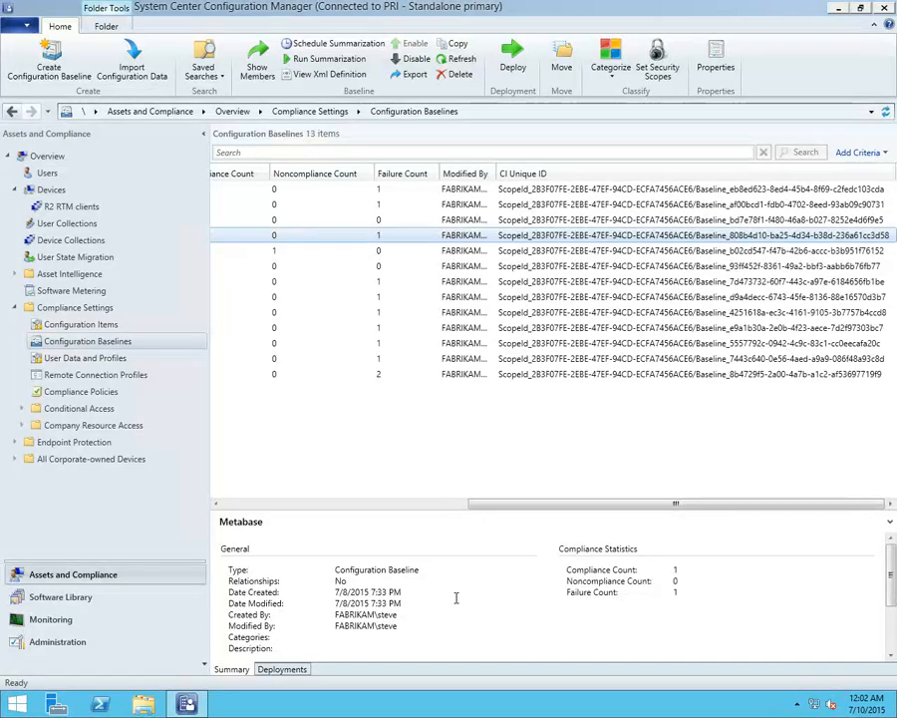
Switch from the 10.0.0.4 remote session to the PowerPoint slide show and advance to the Deployment Options slide
mouse_move(399, 5)
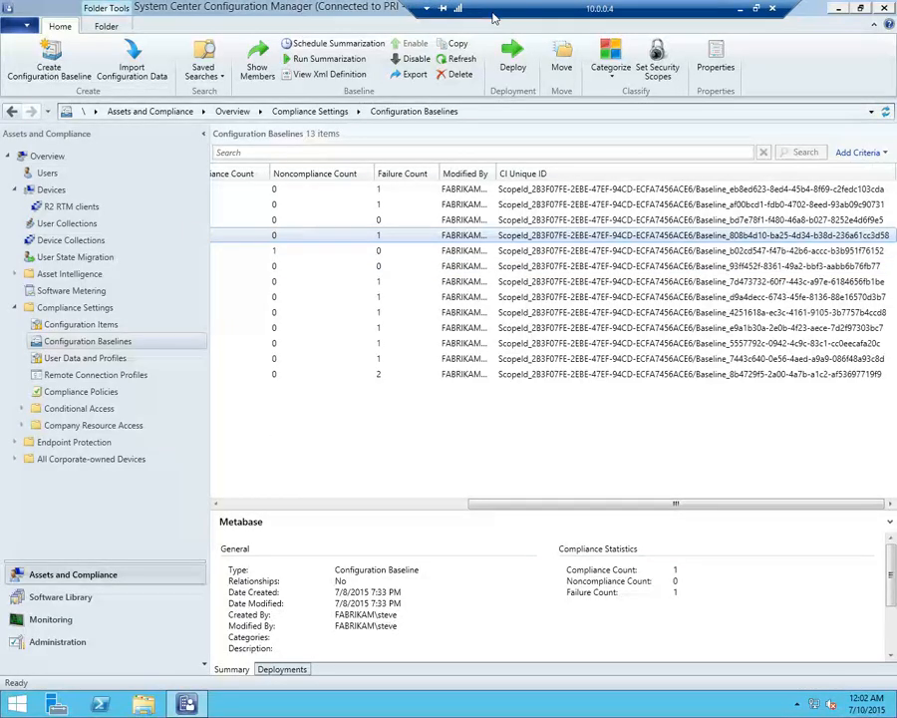
left_click(757, 8)
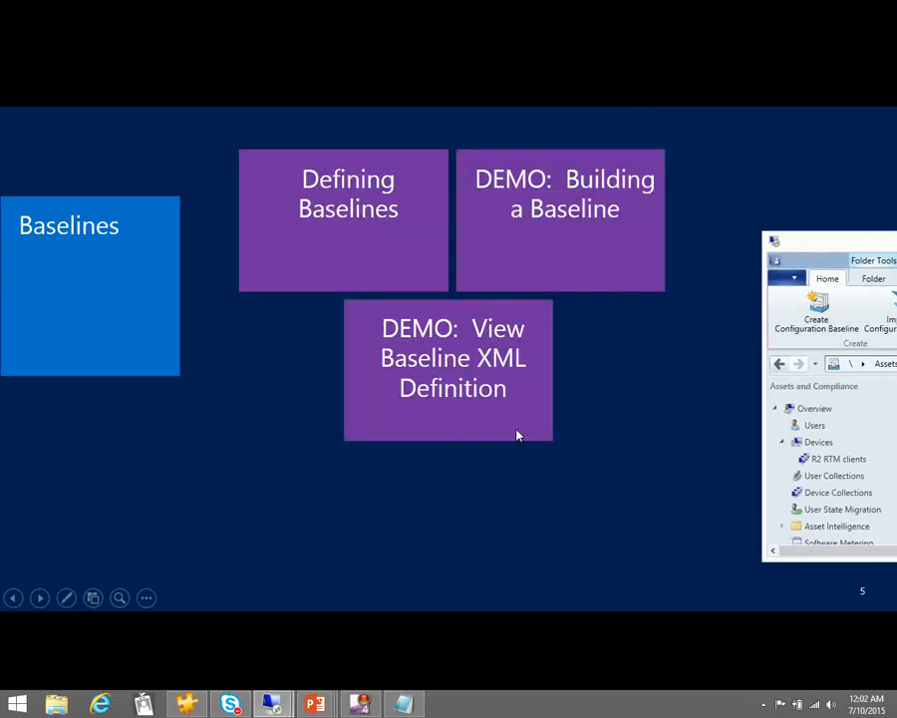
left_click(595, 402)
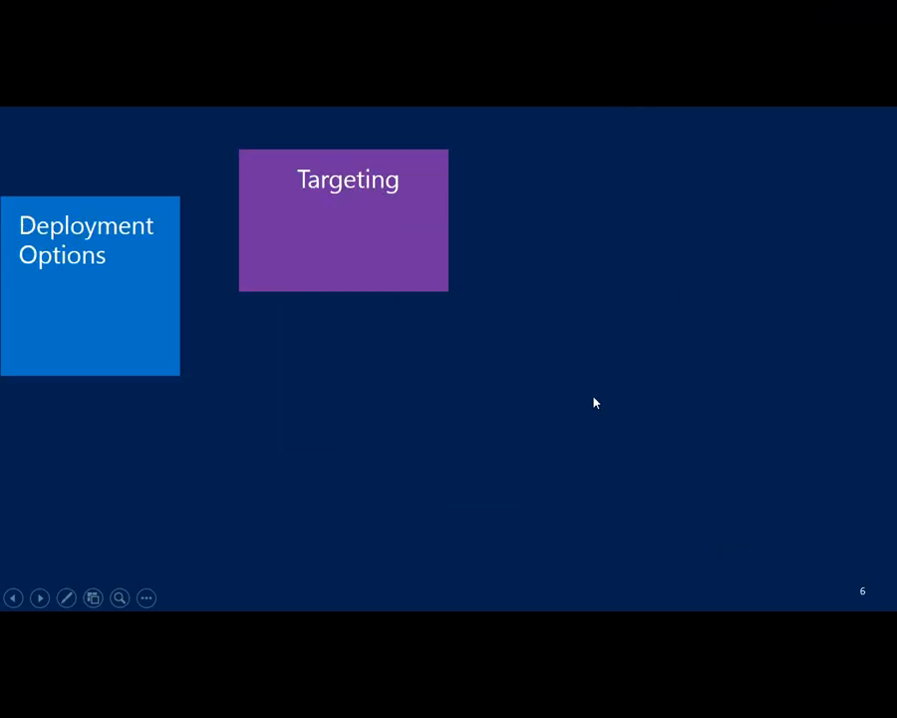
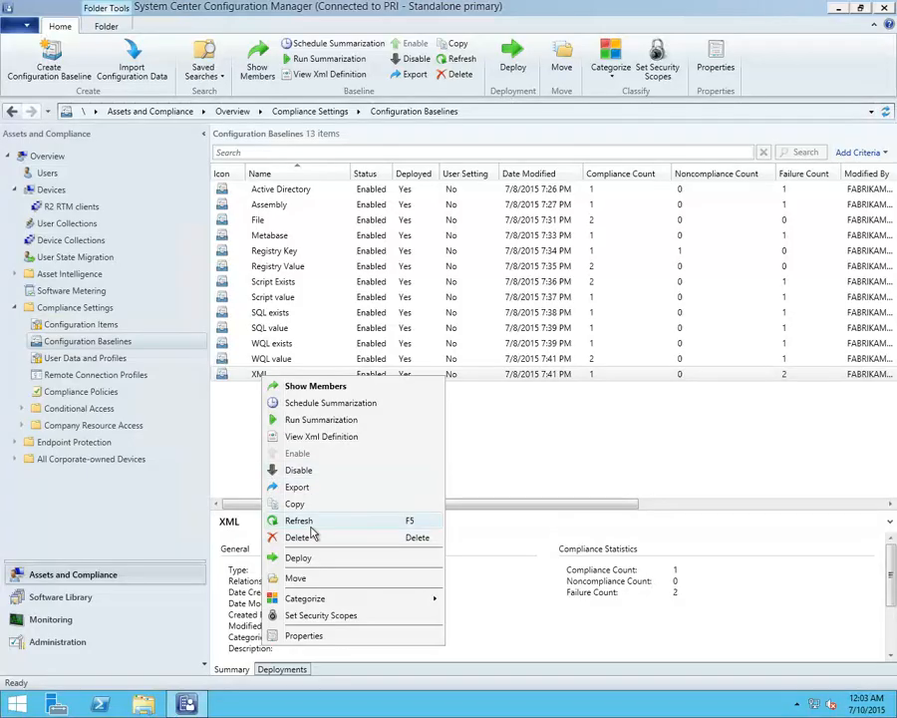
Start a deployment of the XML configuration baseline and view the user and device collection choices without selecting a collection
left_click(302, 558)
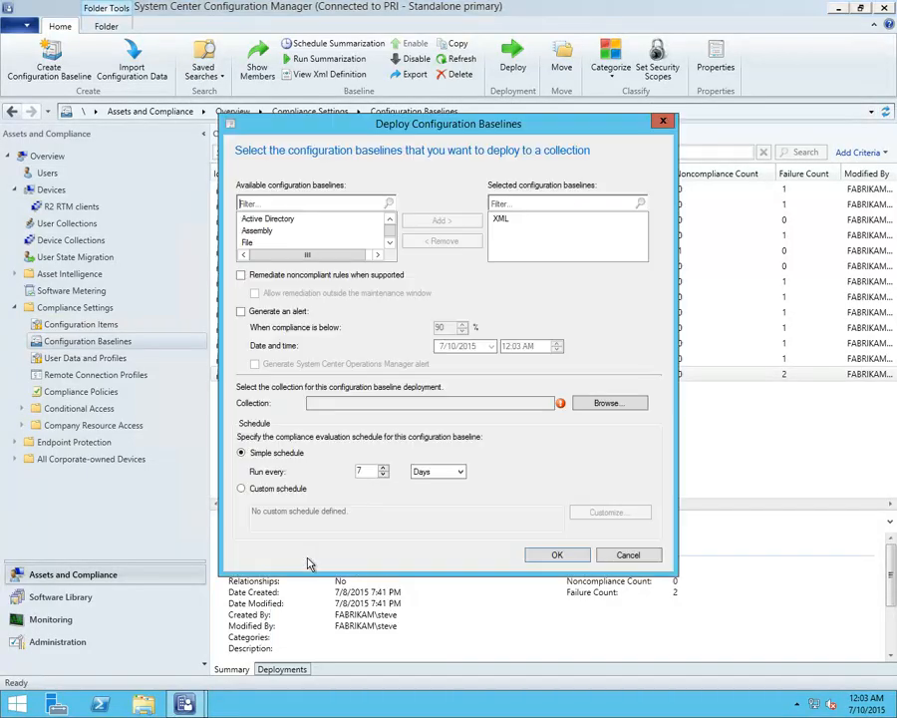
left_click(286, 232)
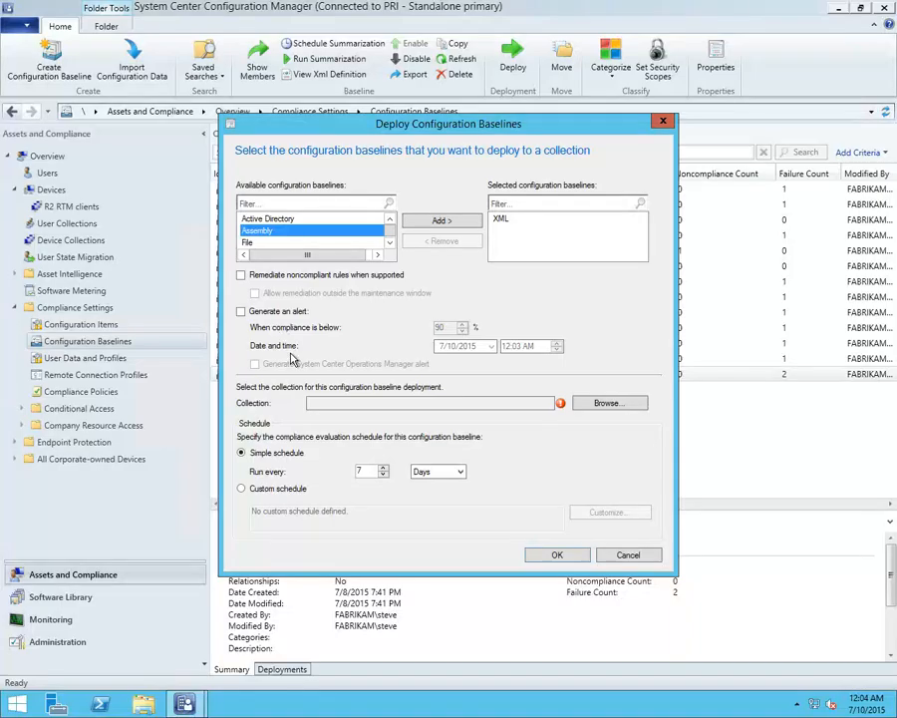
left_click(609, 403)
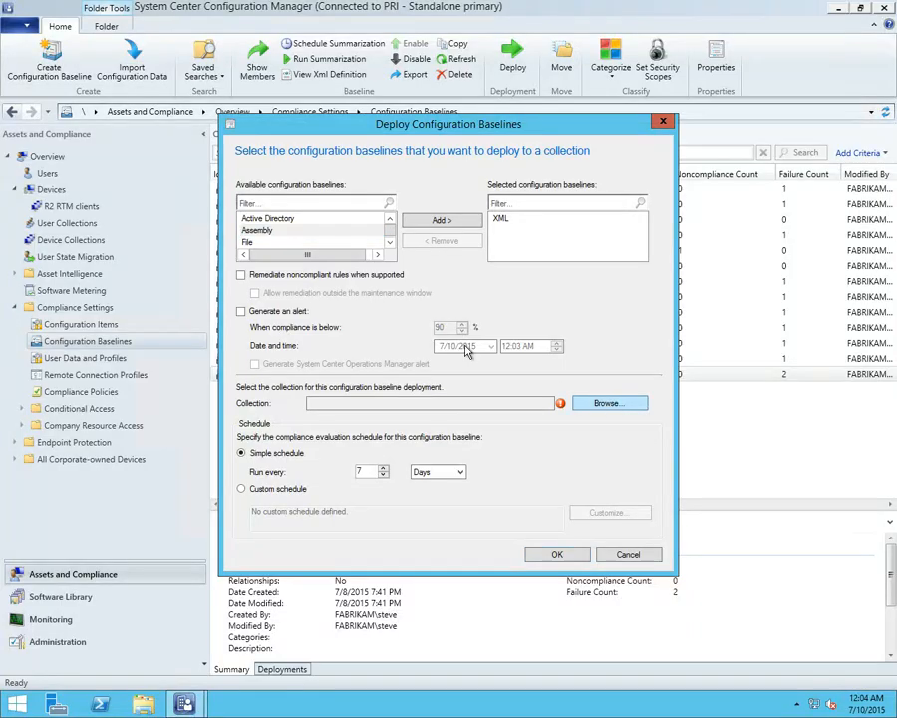
left_click(254, 215)
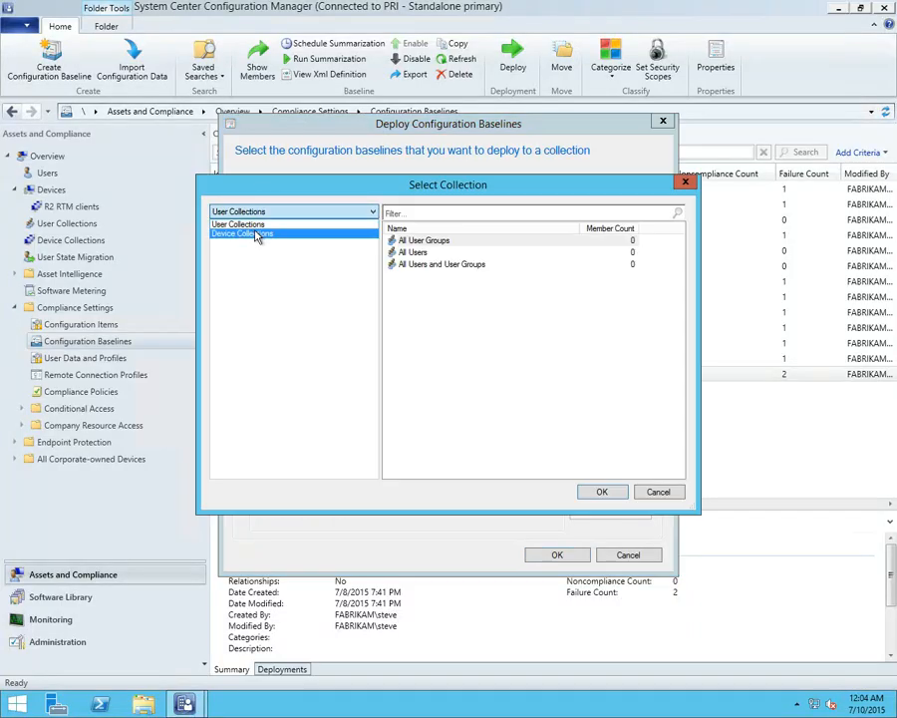
left_click(648, 492)
left_click(643, 491)
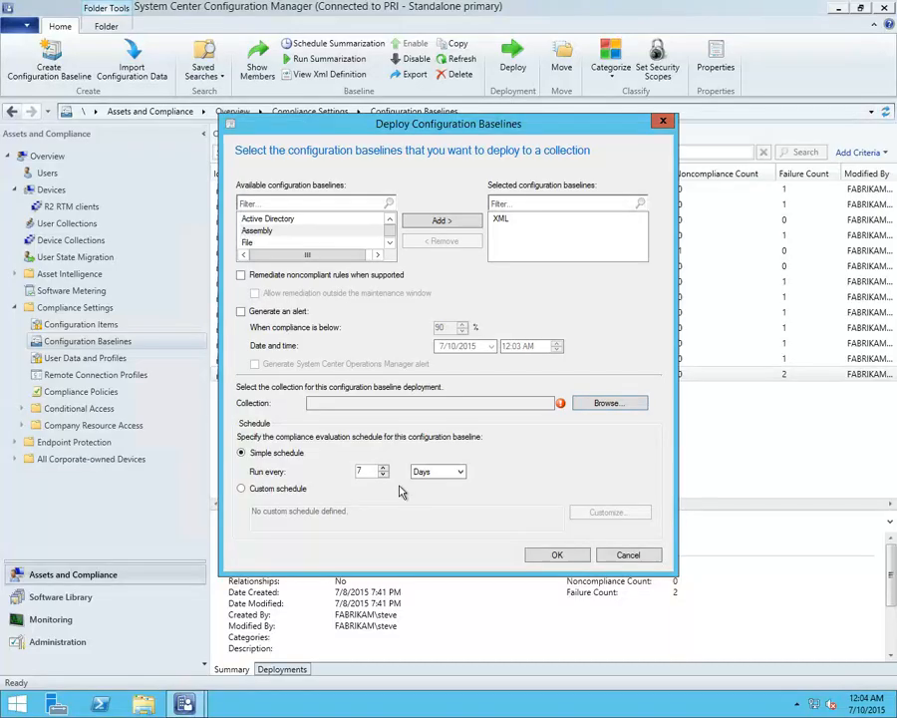
Set the deployment's simple evaluation schedule to run every 1 minute, and cancel the deployment
left_click(430, 468)
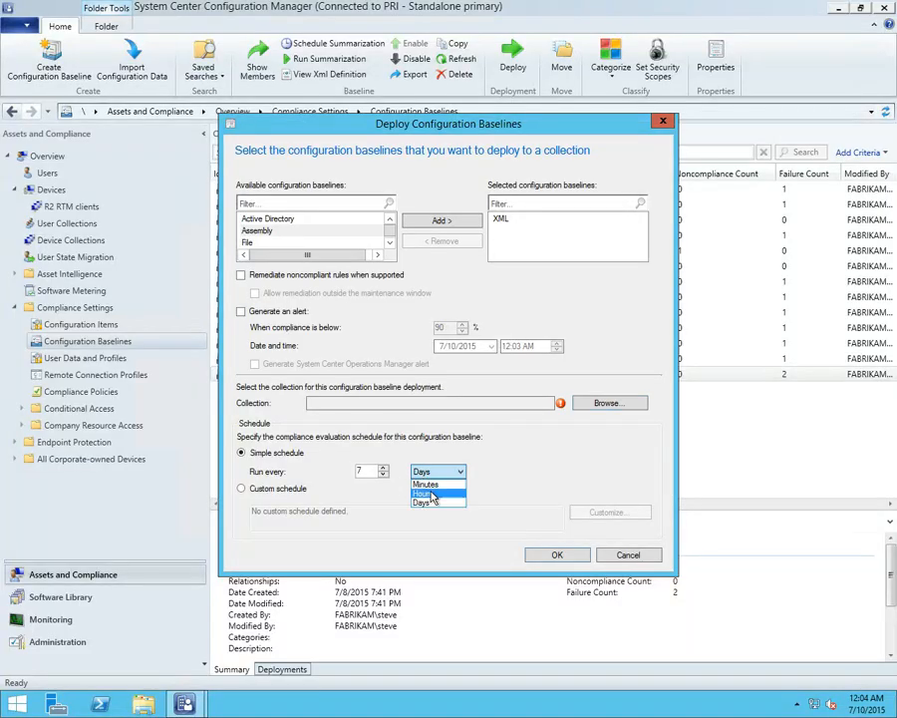
left_click(427, 483)
left_click_drag(364, 469, 284, 472)
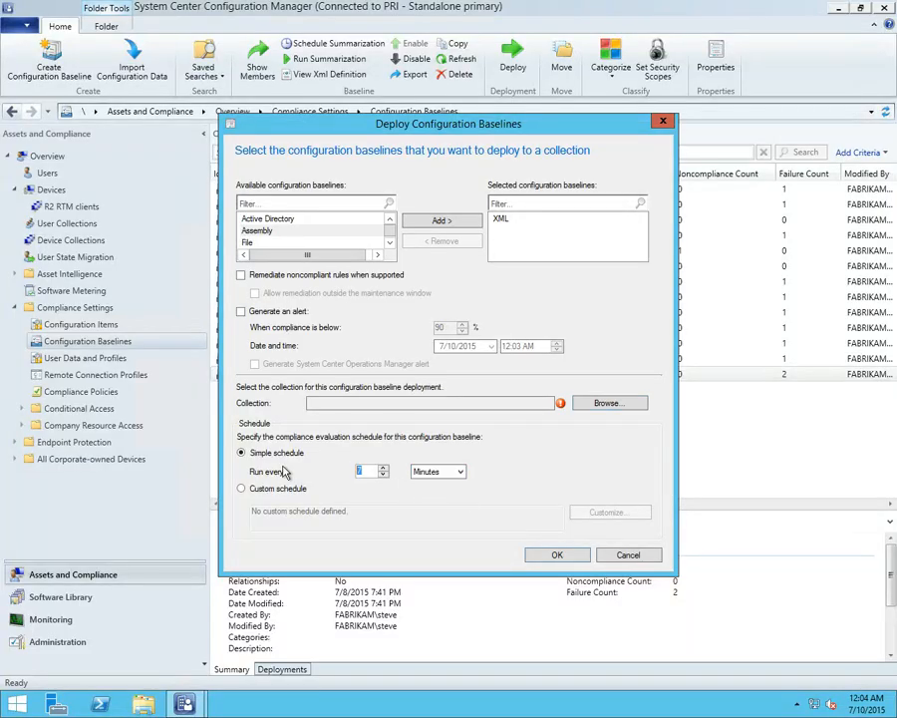
type("1")
left_click(625, 554)
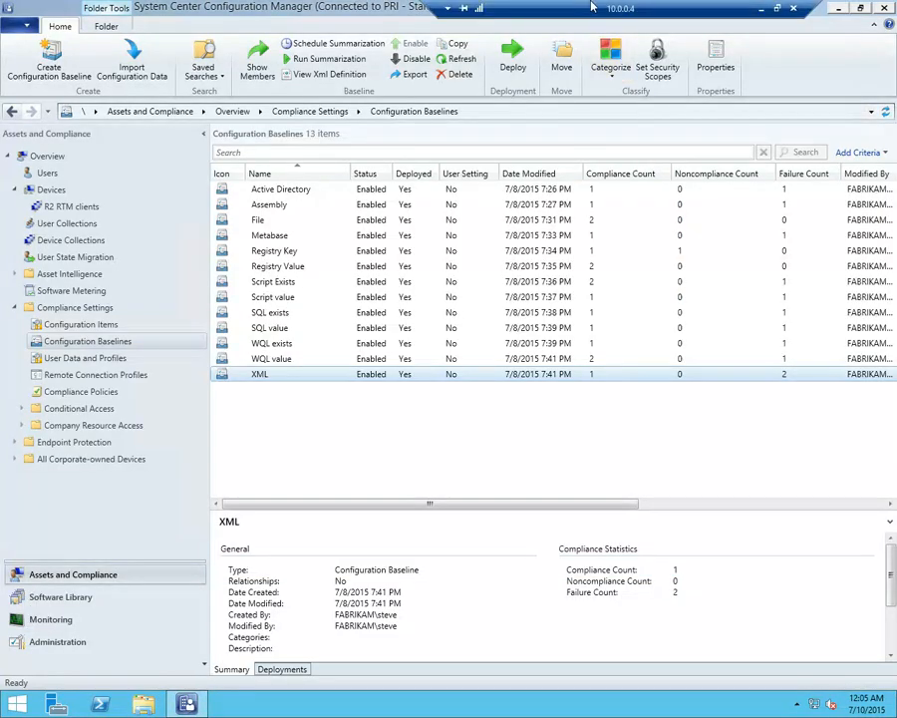
Switch from the 10.0.0.4 remote session to the PowerPoint slide show and advance to the Compliance Results slide
left_click(784, 6)
left_click(347, 425)
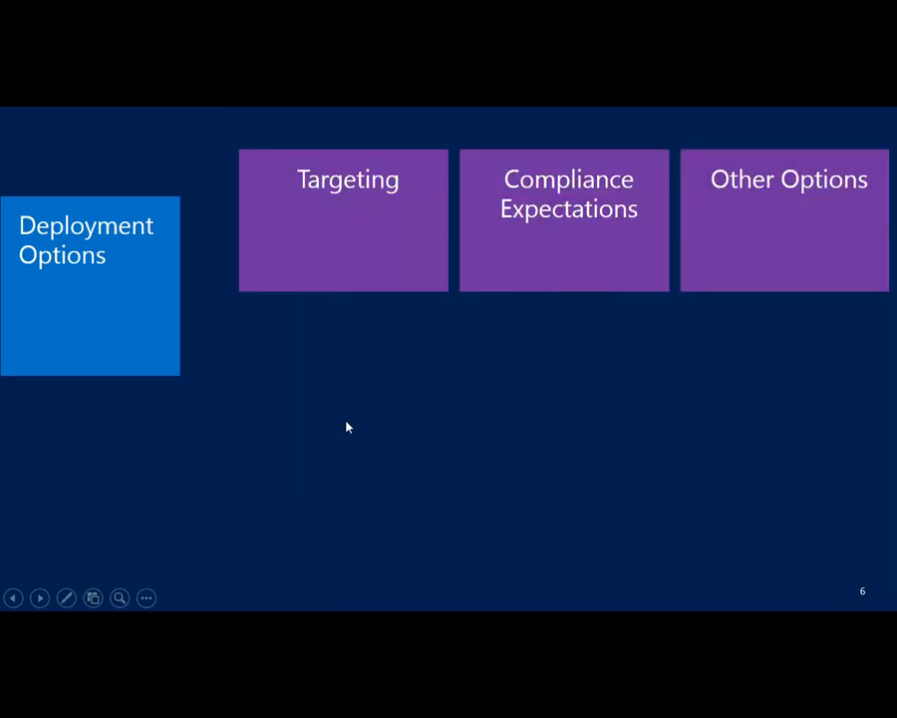
left_click(347, 426)
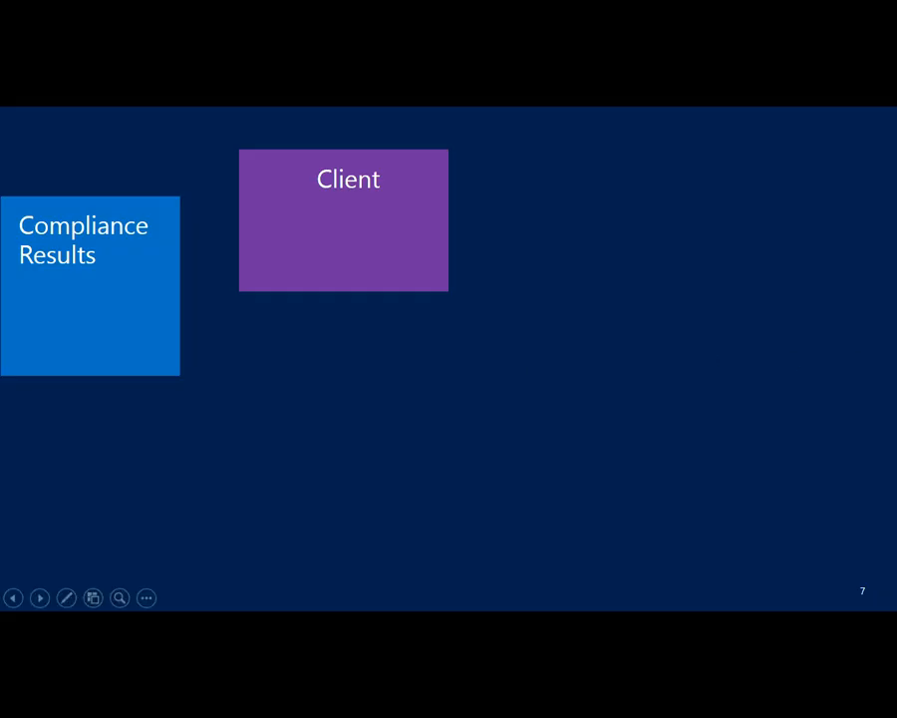
Switch back to the 10.0.0.4 remote session and open the assigned configuration baselines in the Configuration Manager client properties
key("alt+Tab")
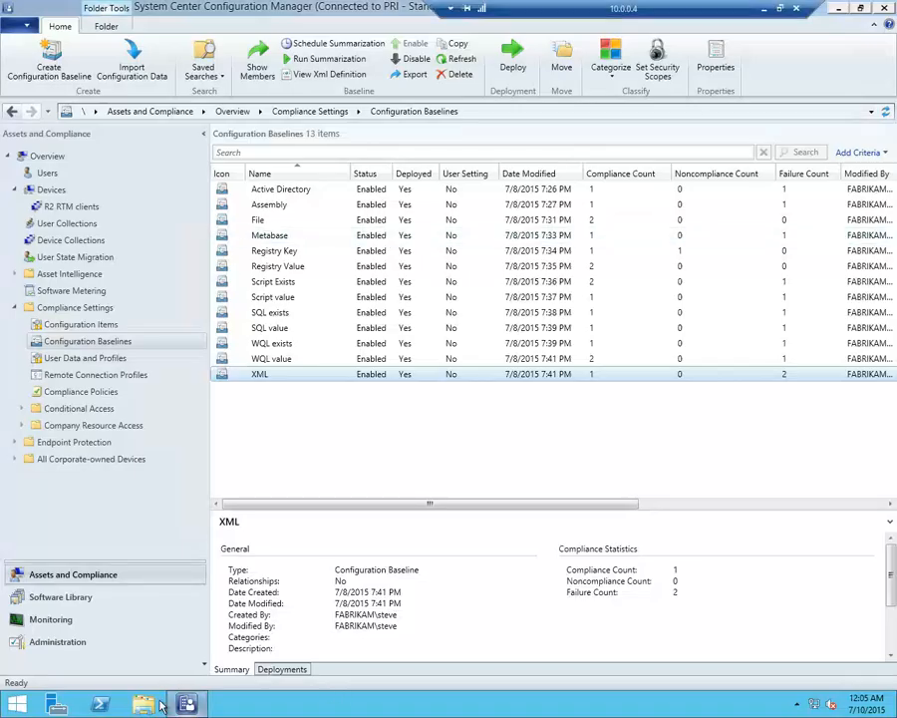
right_click(26, 704)
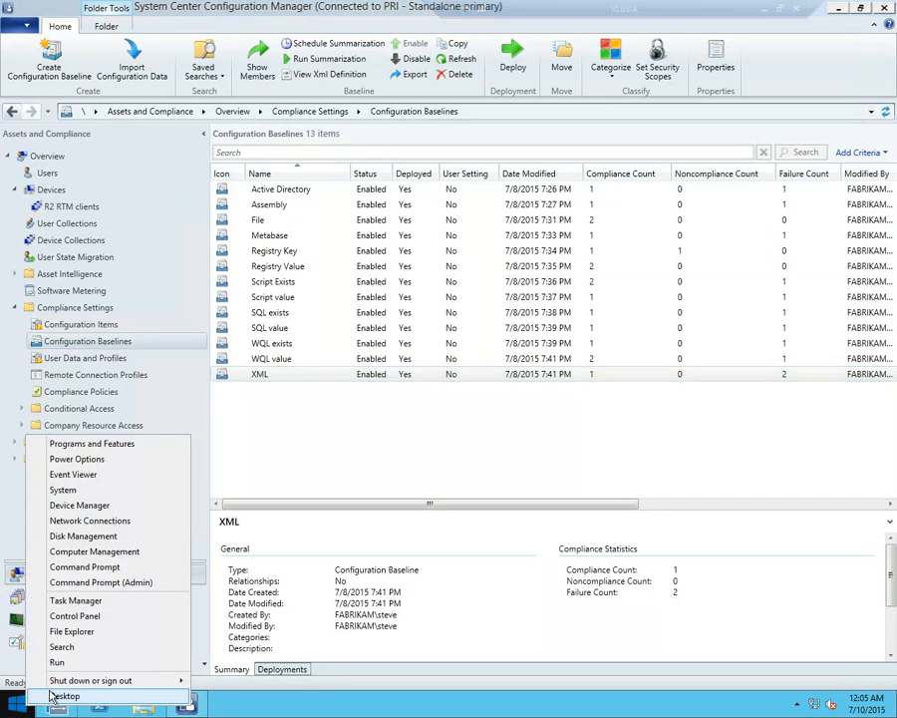
left_click(99, 621)
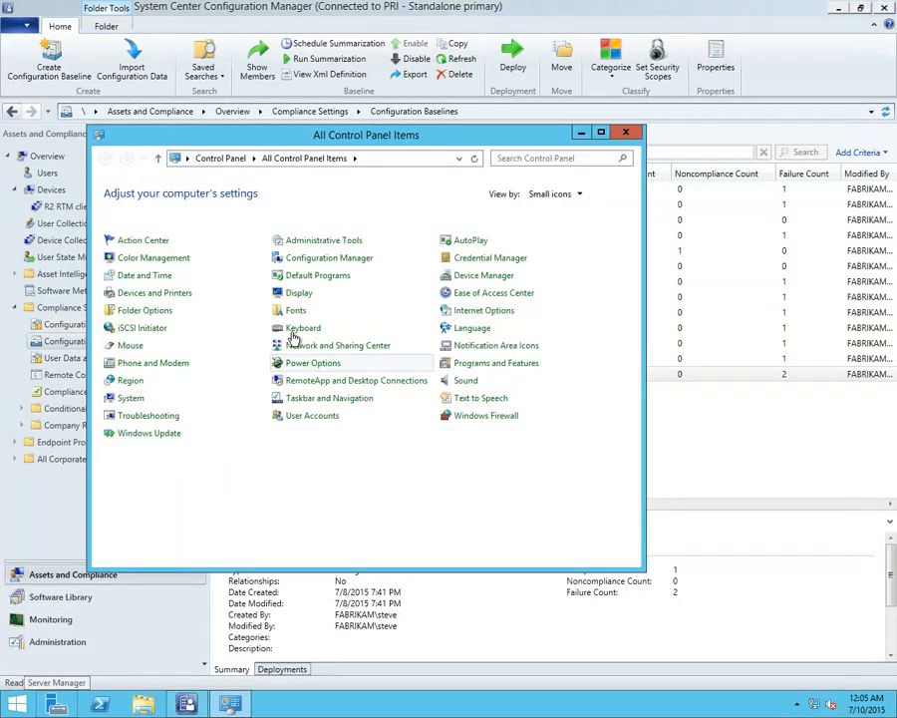
left_click(299, 258)
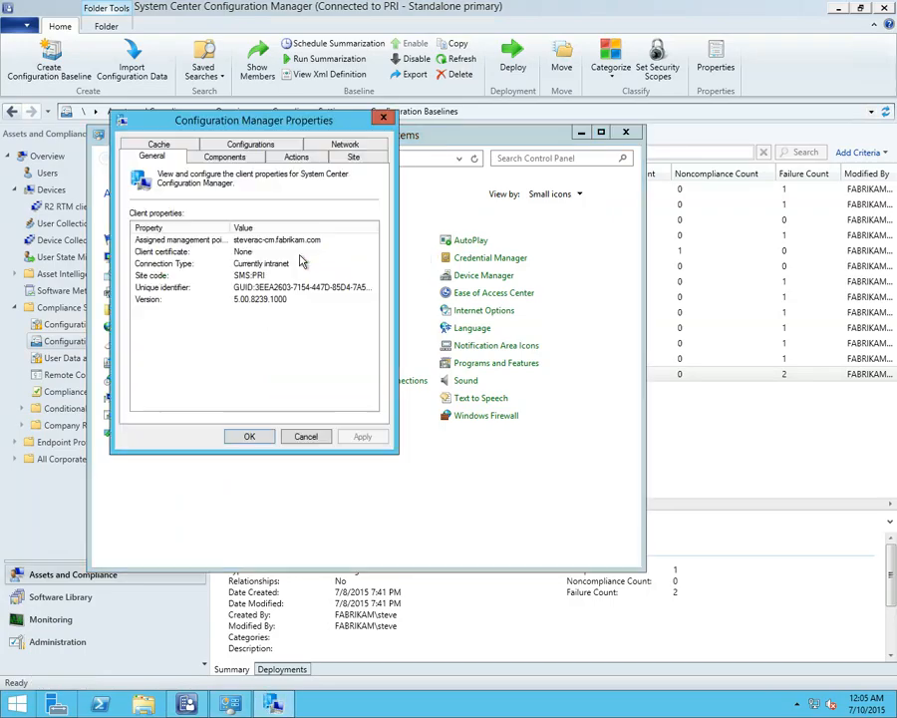
left_click(297, 157)
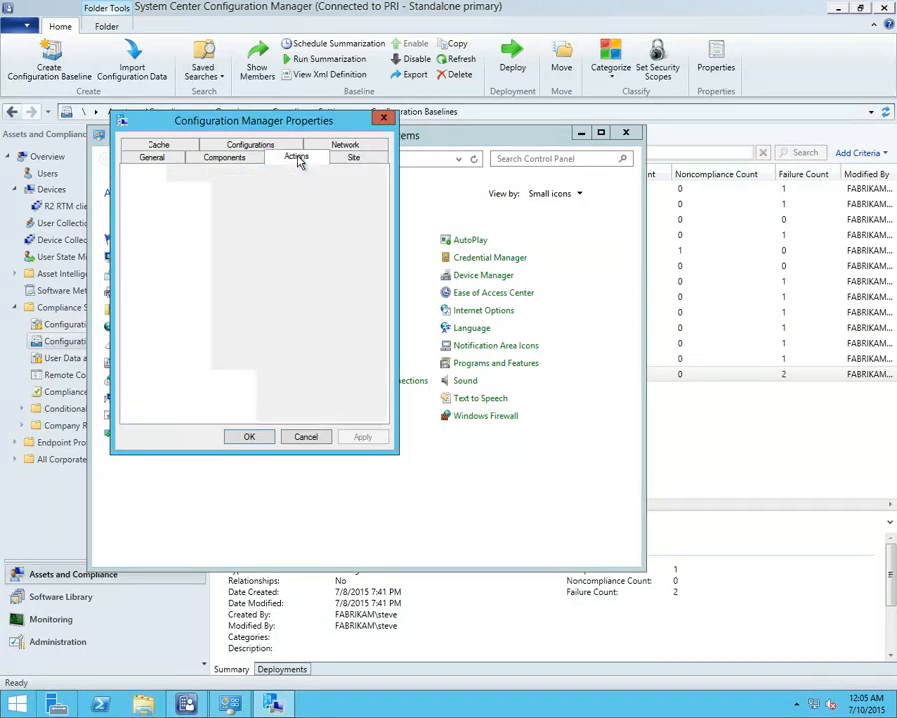
left_click(254, 145)
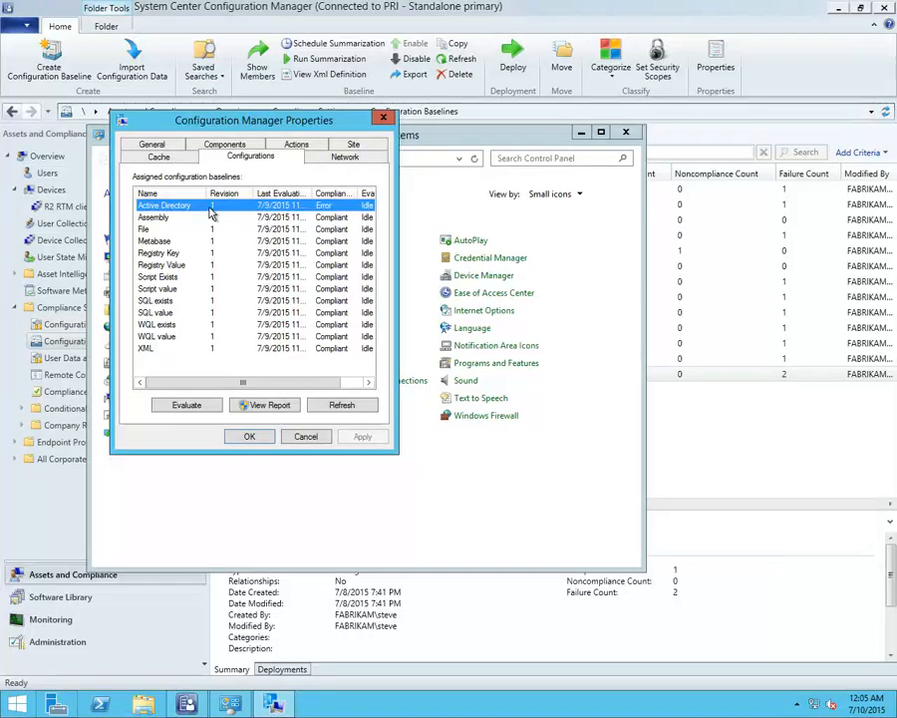
View the client's compliance report for the Active Directory baseline, including its discovery failures and errors, and close it
left_click_drag(237, 134, 371, 154)
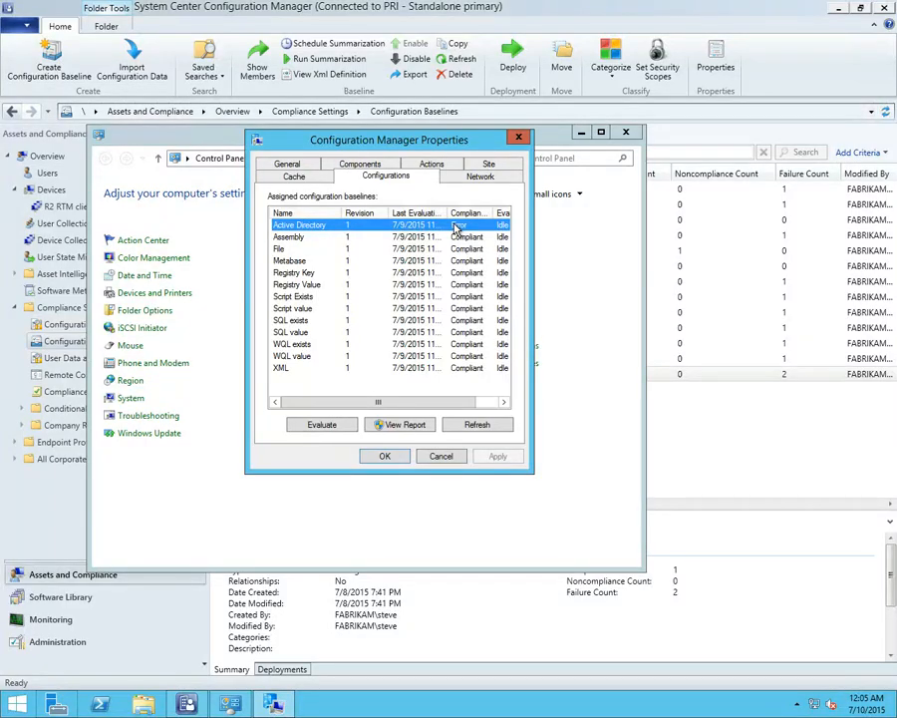
left_click(417, 426)
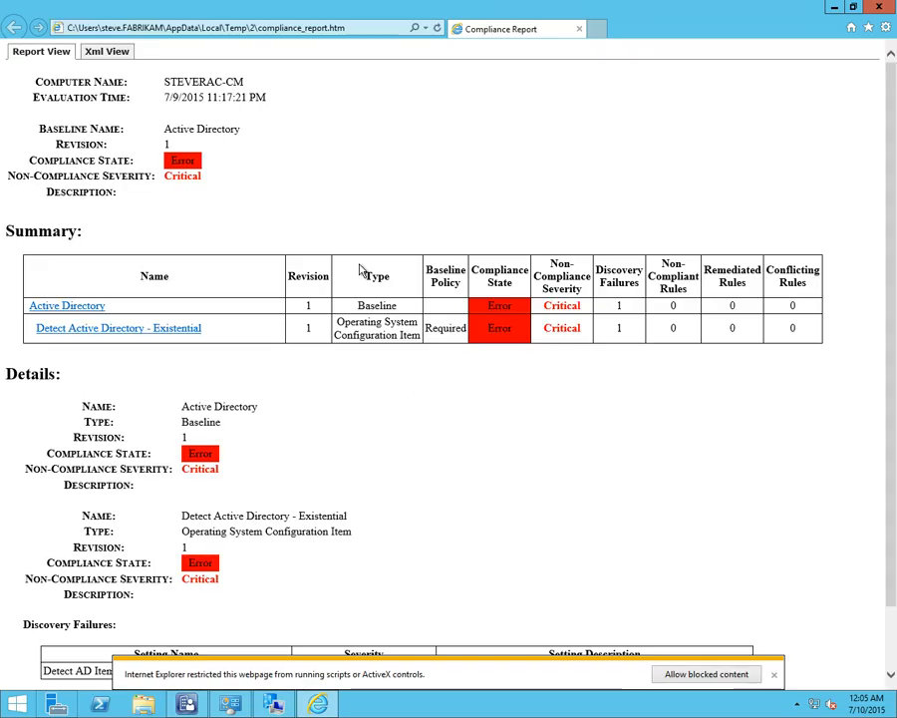
scroll(359, 386, "down", 1)
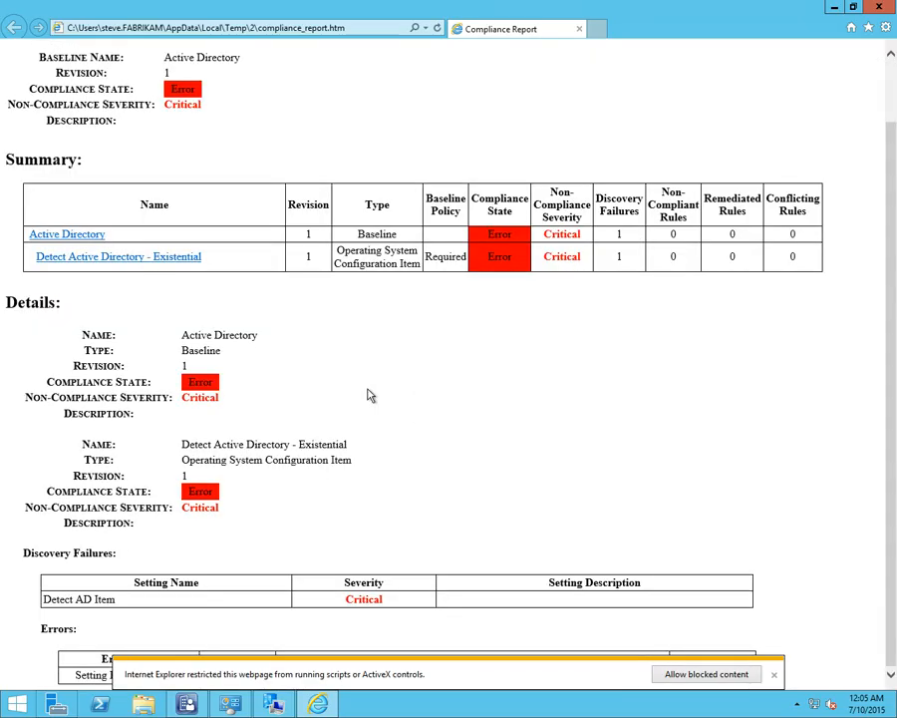
left_click(775, 675)
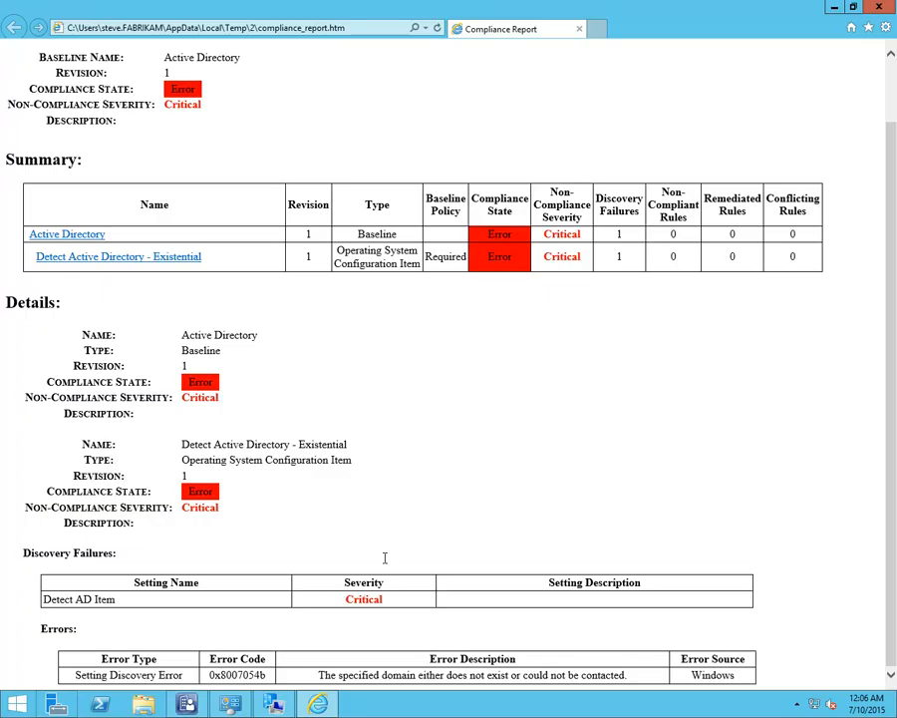
left_click(879, 7)
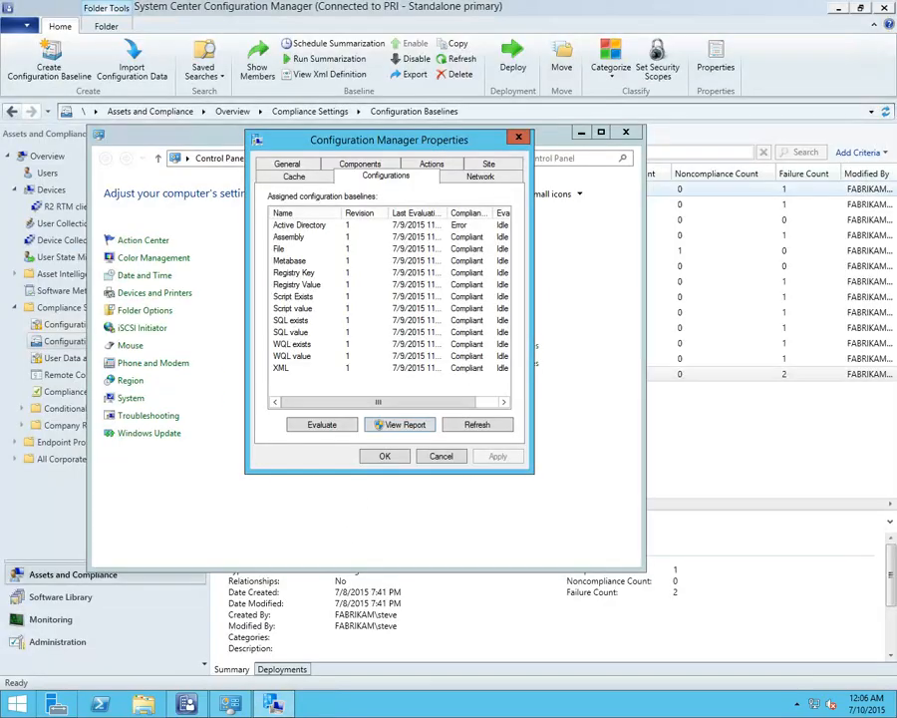
Switch to the 10.0.0.5 remote session, evaluate the Assembly baseline, and view its compliance report through the error details
left_click_drag(896, 339, 332, 191)
double_click(332, 191)
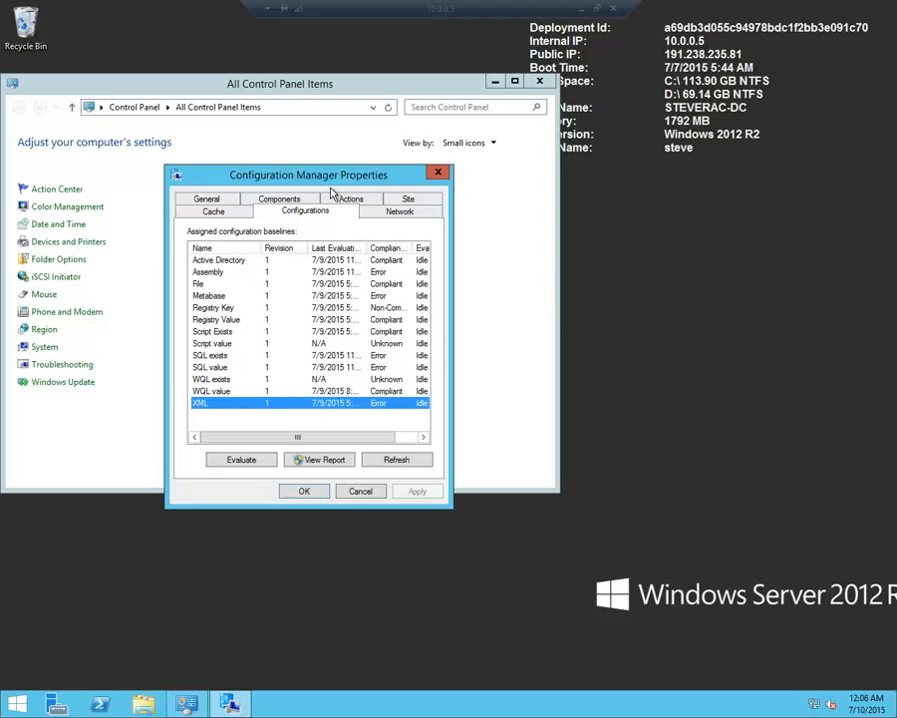
left_click(237, 274)
left_click(244, 464)
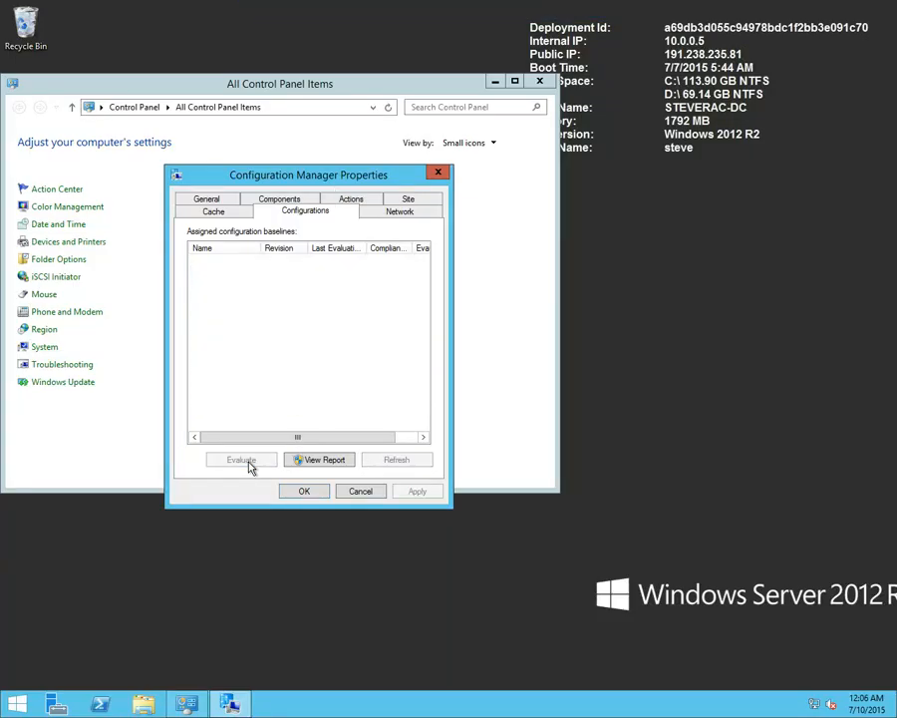
left_click(310, 464)
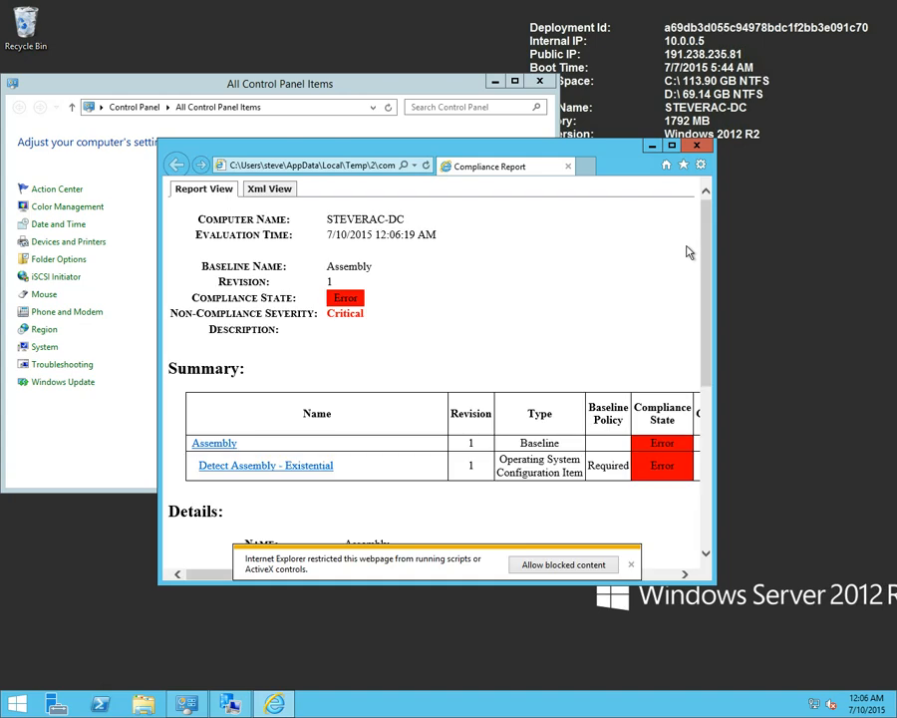
left_click_drag(705, 265, 695, 467)
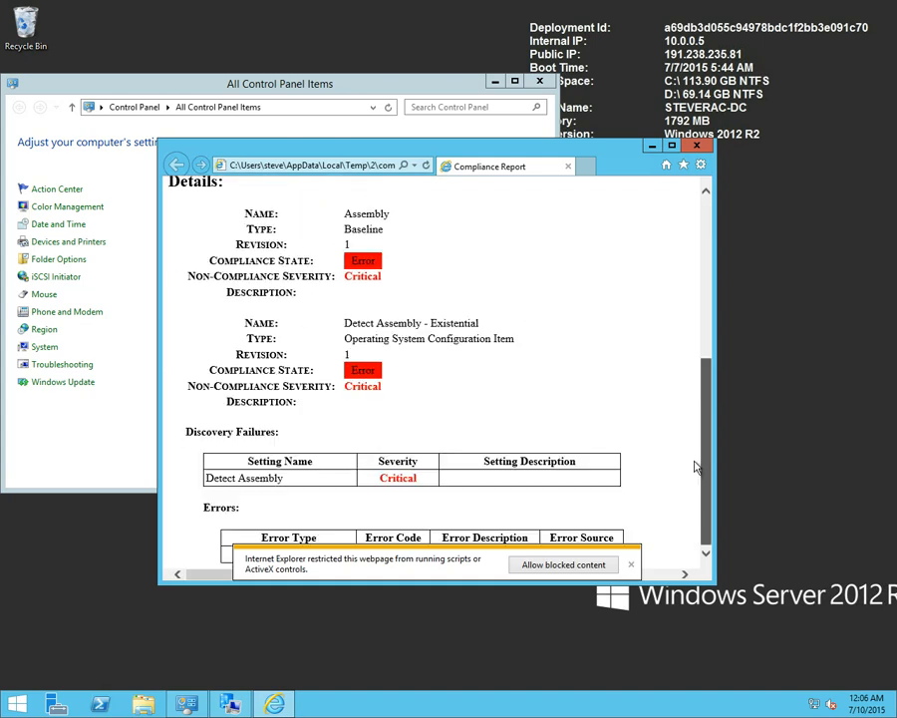
left_click(632, 563)
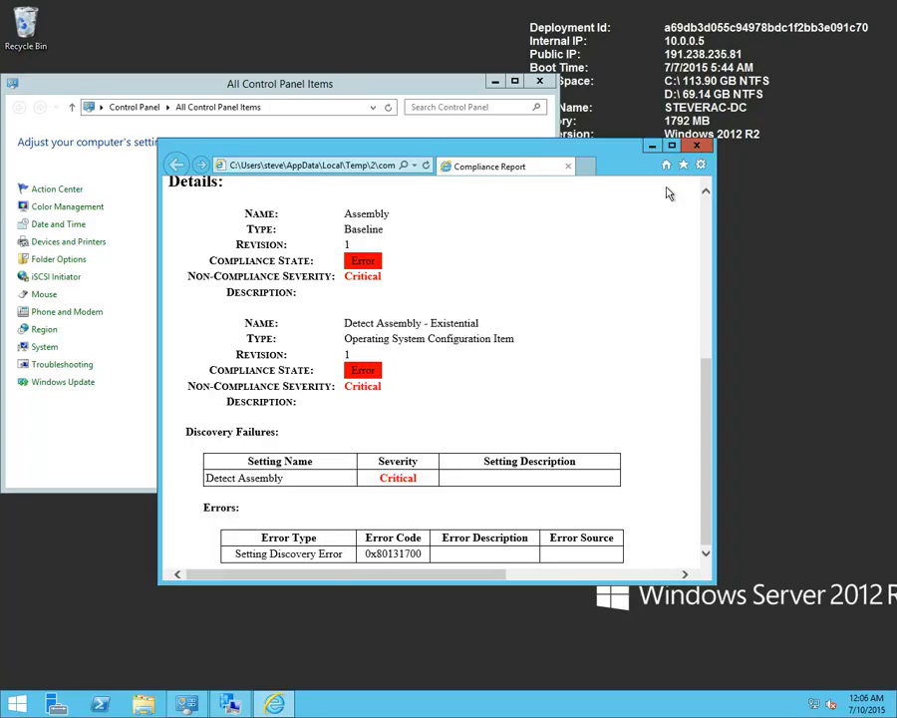
left_click(696, 145)
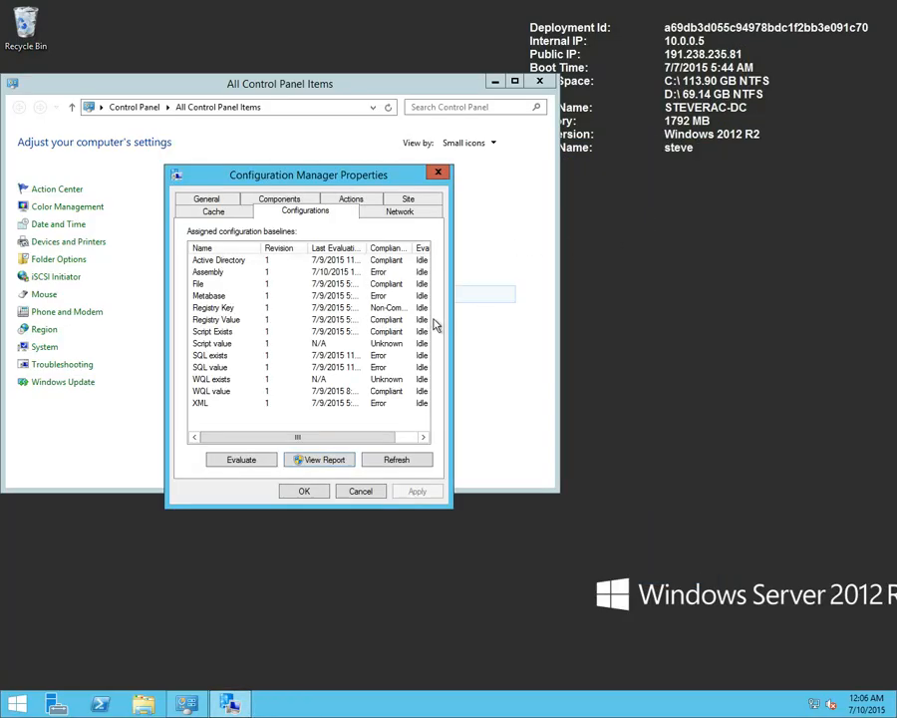
Evaluate the Script value baseline on the client, view its compliance report, and close the report
left_click(244, 349)
left_click(239, 459)
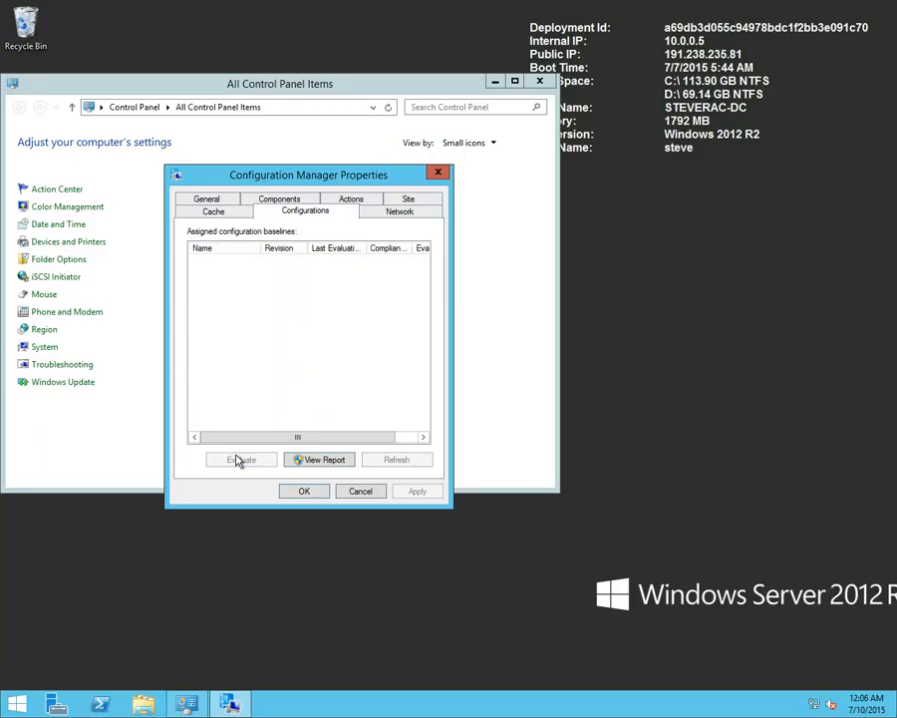
left_click(322, 462)
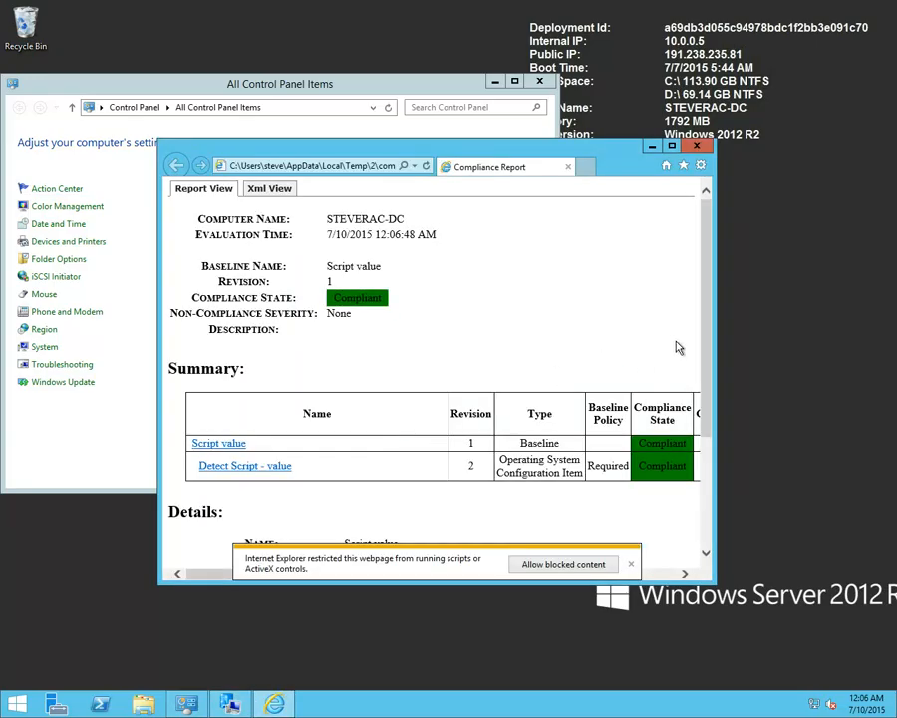
left_click_drag(705, 351, 691, 463)
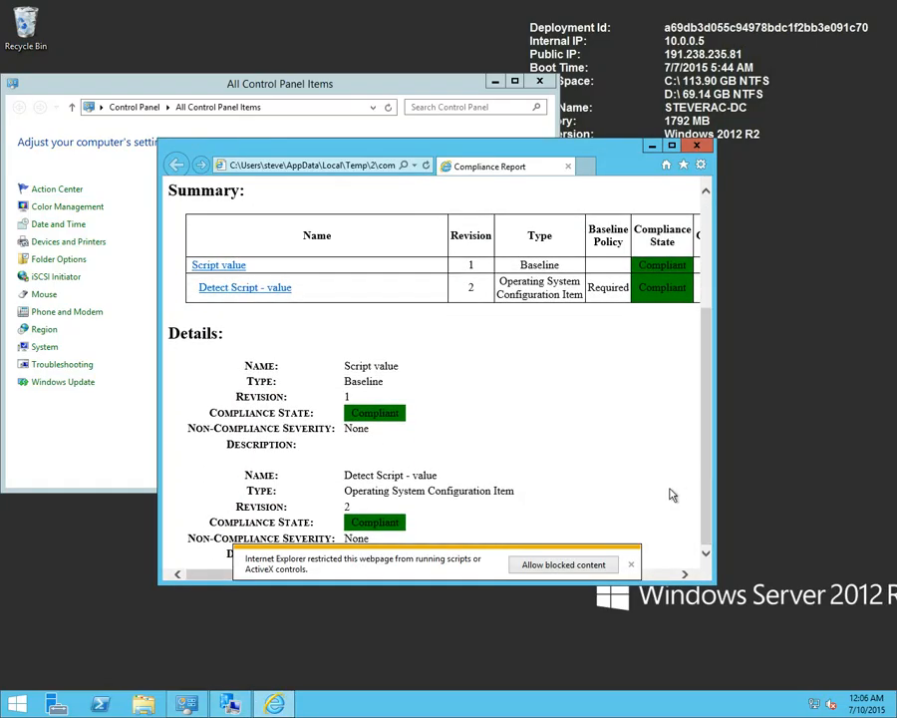
left_click(631, 565)
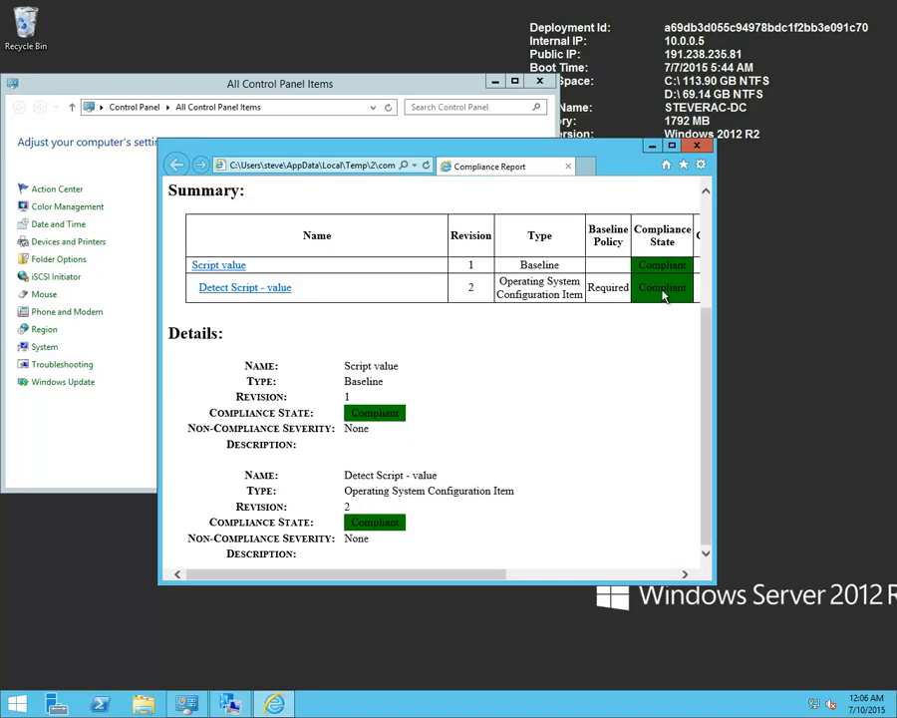
left_click(696, 146)
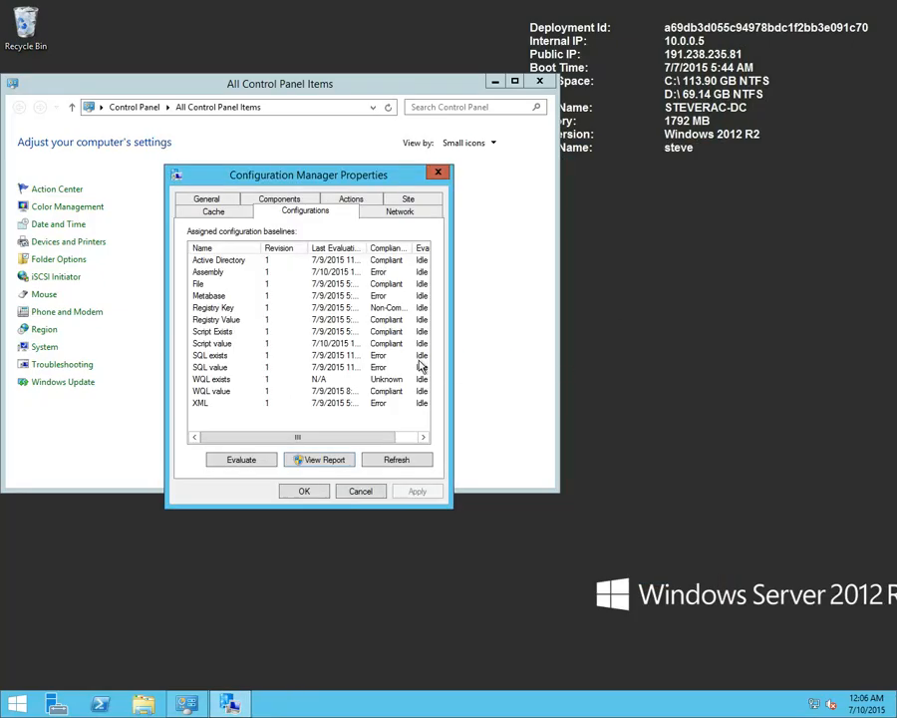
View the client's compliance report for the SQL exists baseline, including its discovery failures and errors, and close the report
left_click(224, 355)
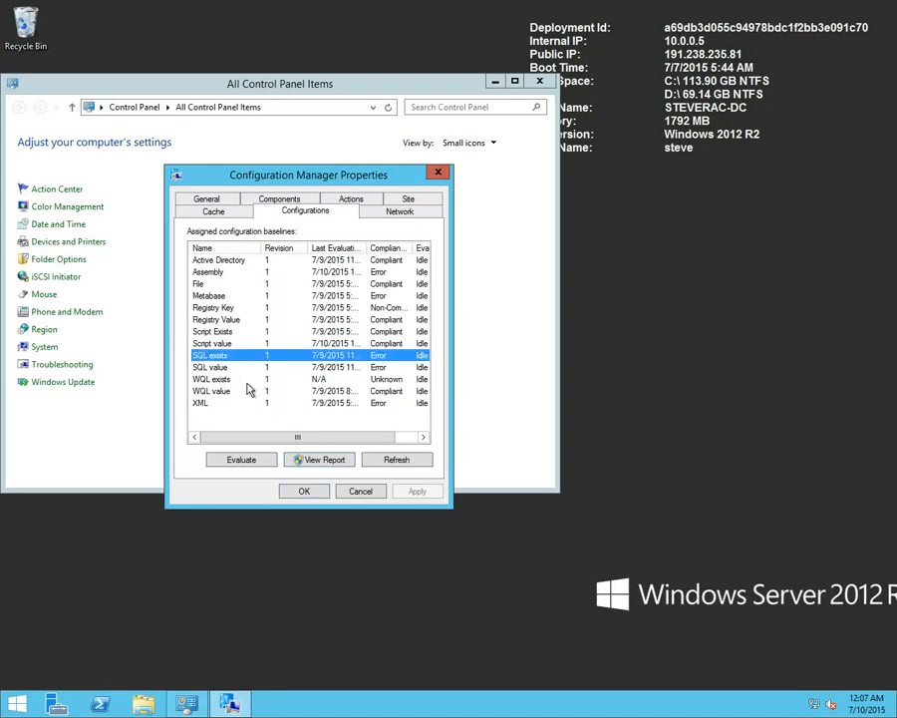
left_click(319, 461)
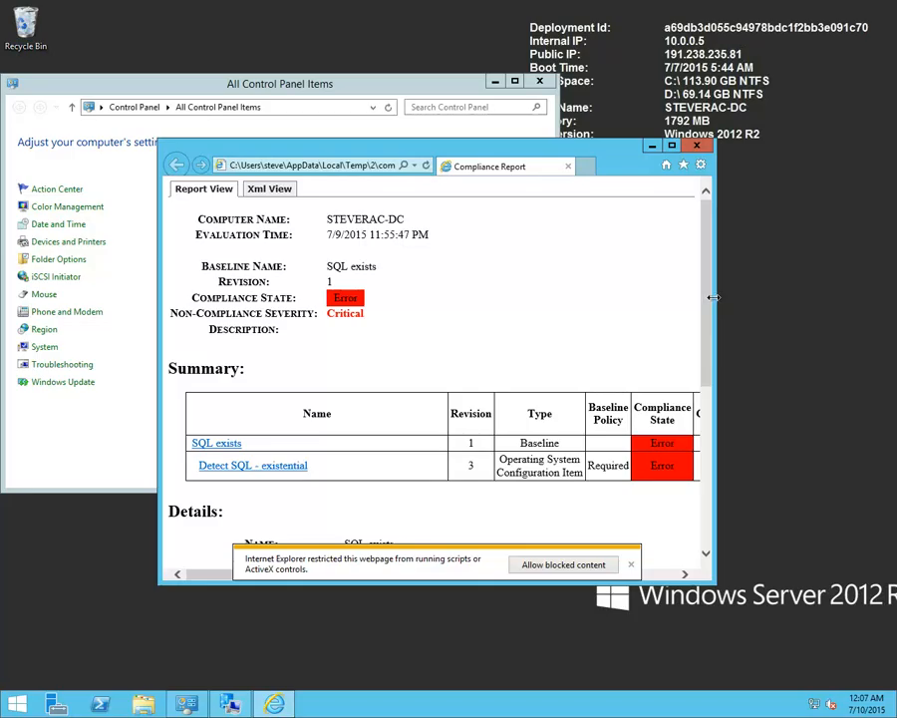
left_click_drag(712, 311, 701, 487)
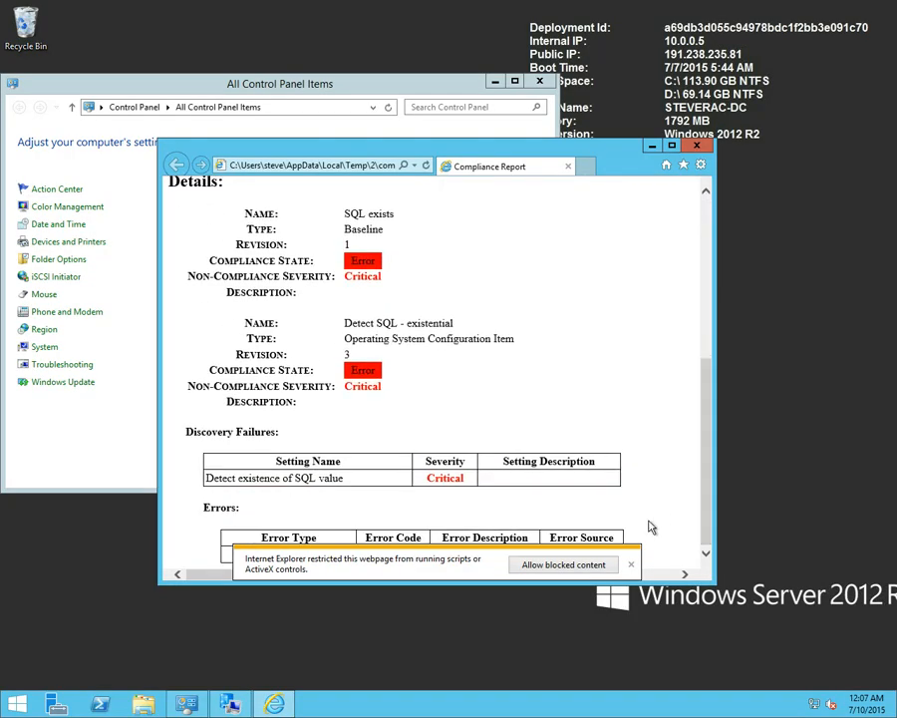
left_click(633, 564)
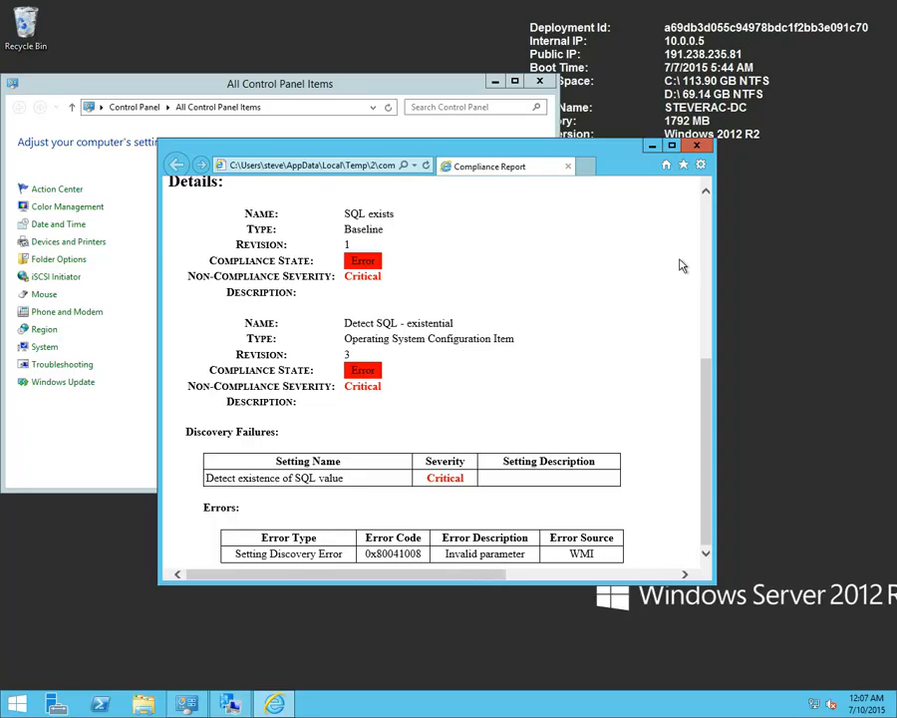
left_click(696, 146)
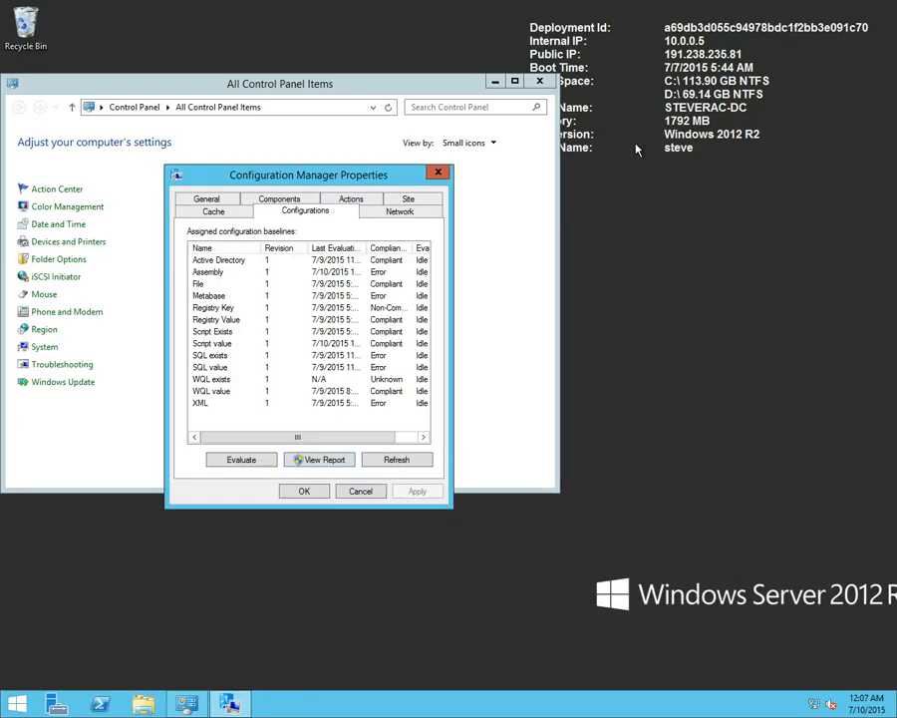
Close the Configuration Manager properties and Control Panel in the 10.0.0.5 session, and do the same in the 10.0.0.4 session
left_click(437, 174)
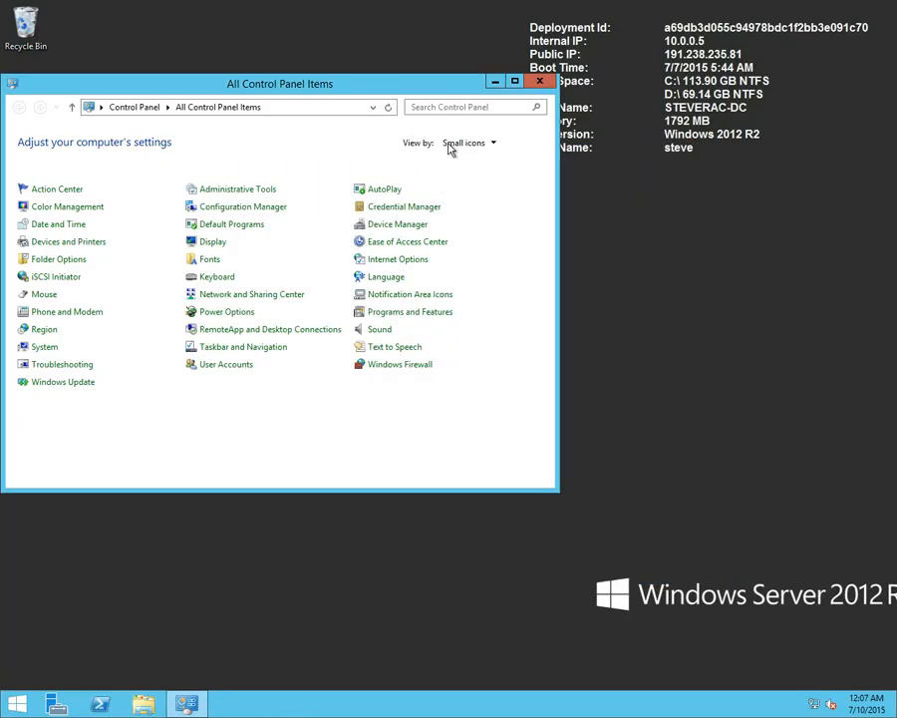
left_click(539, 82)
mouse_move(498, 7)
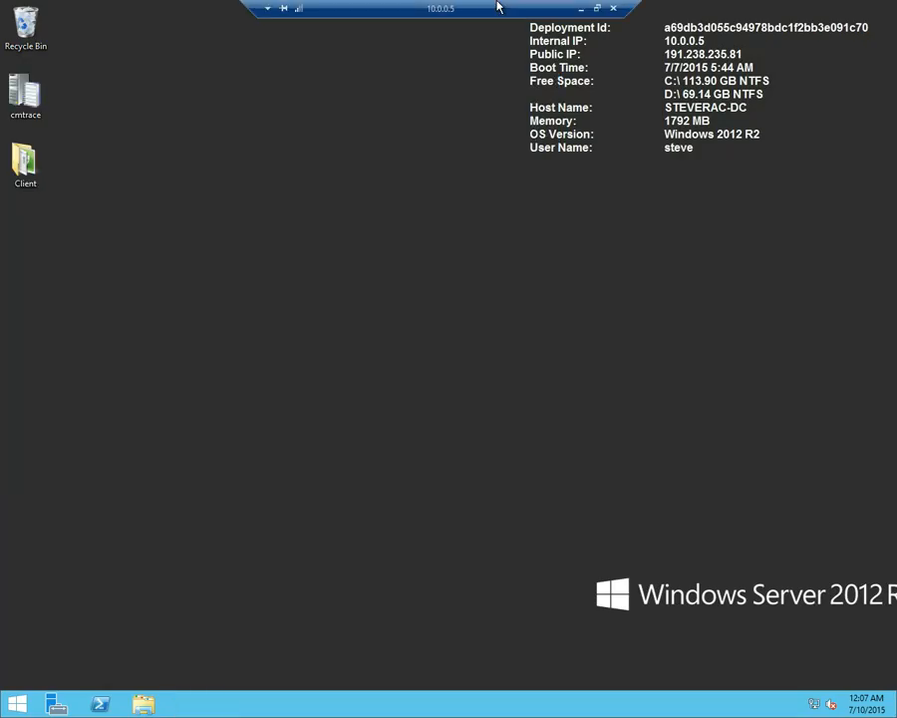
left_click(581, 8)
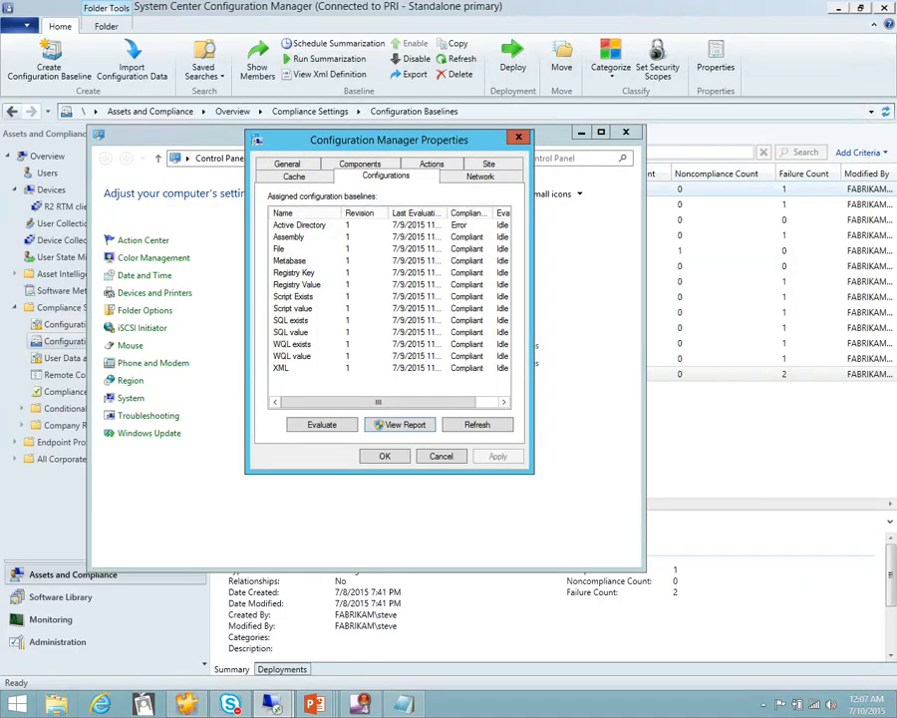
mouse_move(436, 6)
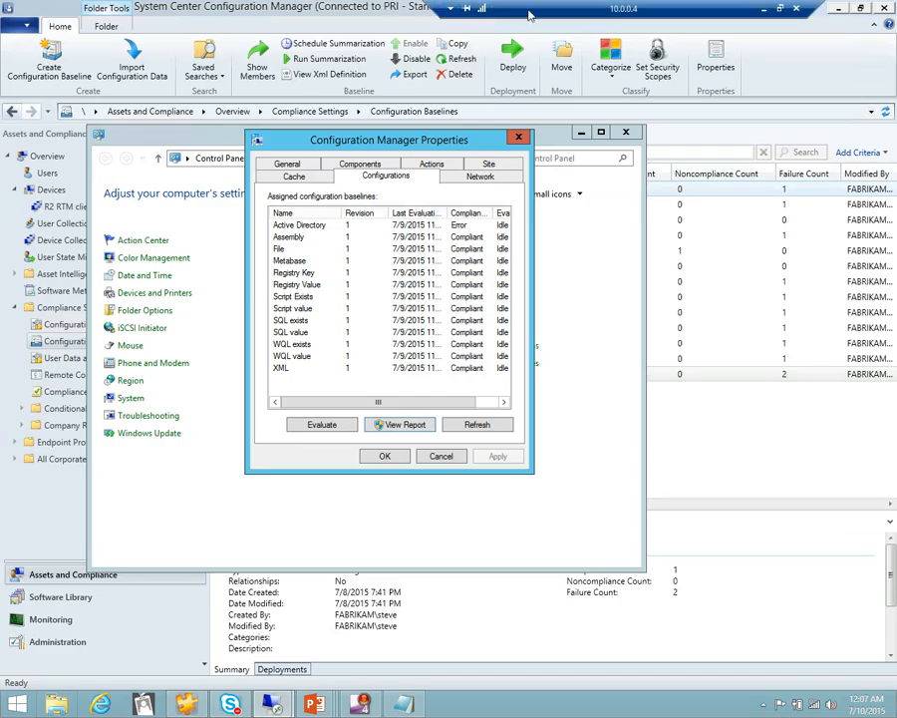
left_click(518, 136)
left_click(620, 133)
Switch to the PowerPoint slide show and reveal the Monitoring and Reports boxes on the Compliance Results slide
left_click(763, 8)
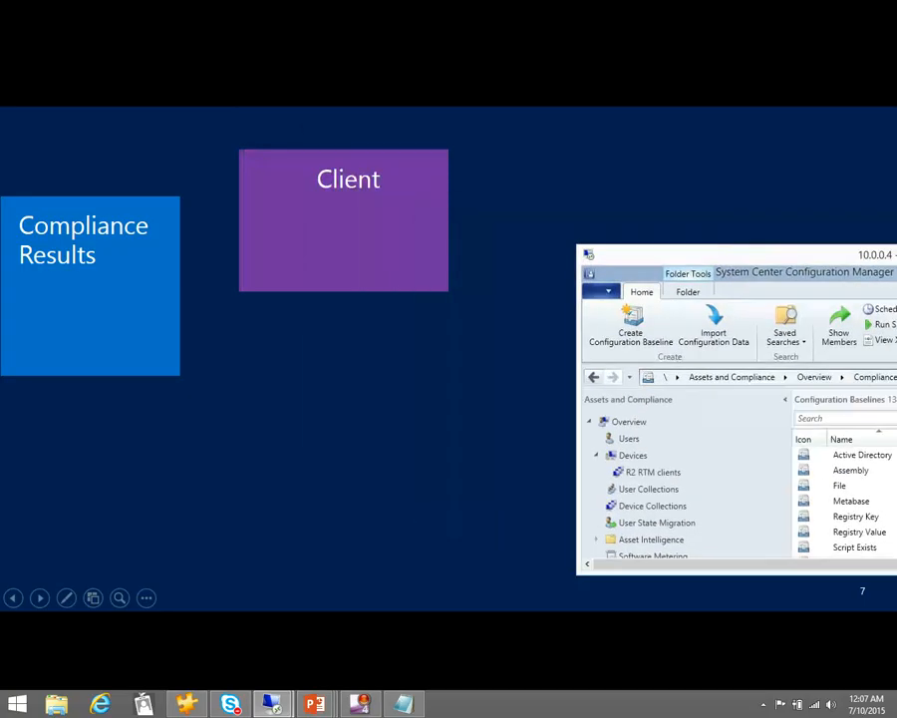
left_click(574, 264)
left_click(615, 237)
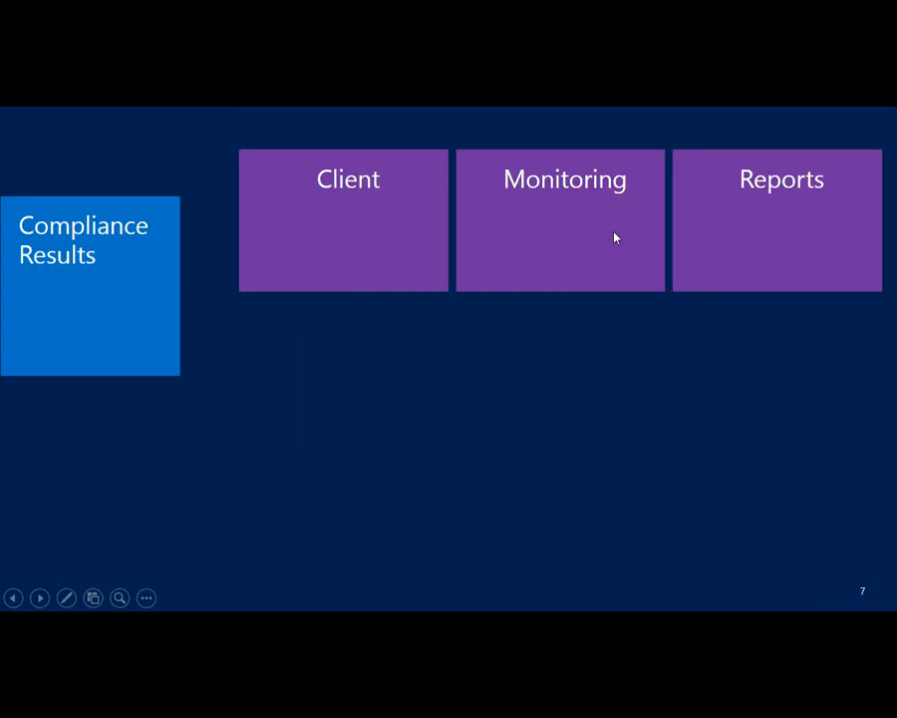
Return to the full-screen 10.0.0.4 remote session and open the Deployments list in the Monitoring workspace
left_click_drag(896, 240, 228, 116)
double_click(228, 116)
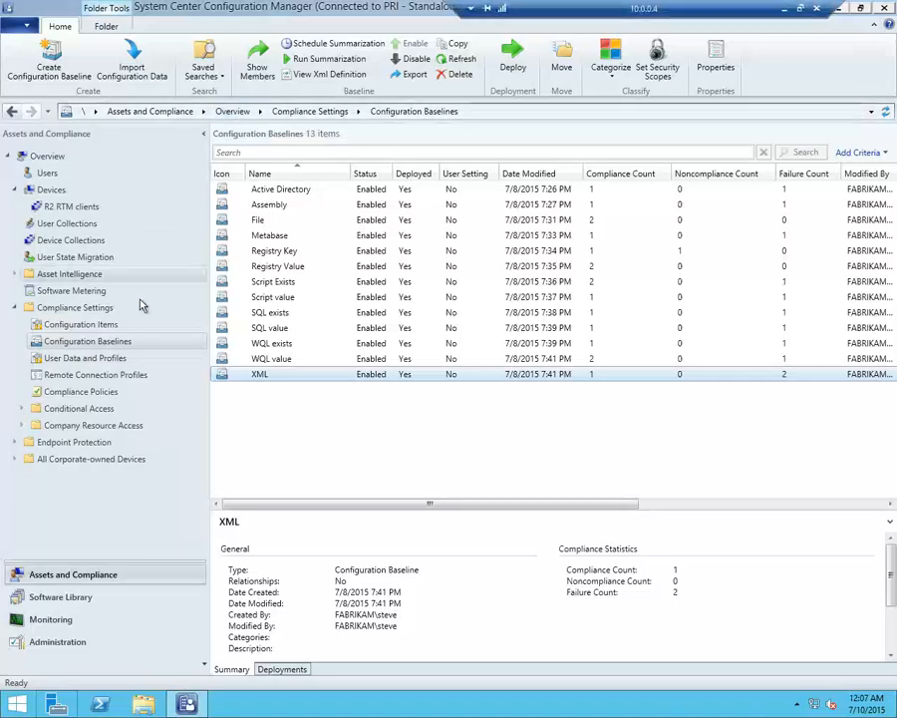
left_click(50, 619)
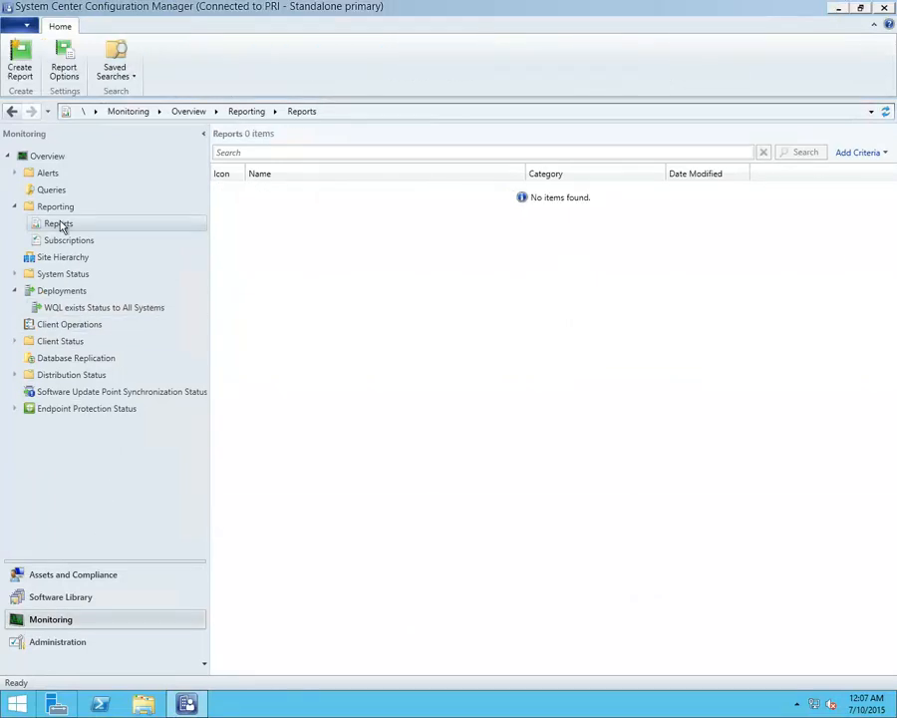
left_click(62, 292)
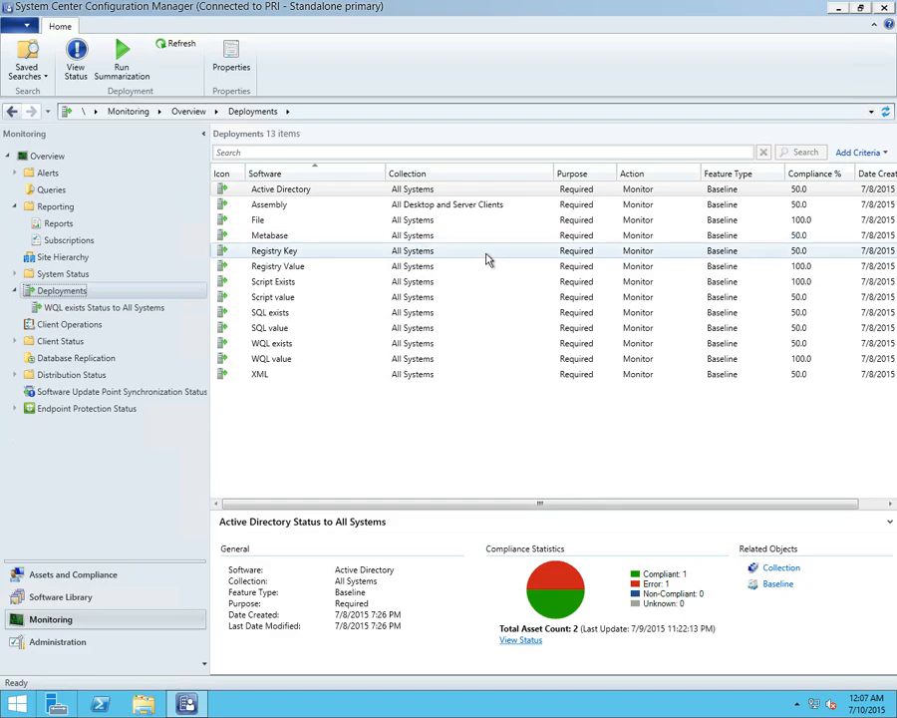
Inspect the compliance statistics of the WQL value, SQL value and Active Directory baseline deployments
left_click(800, 361)
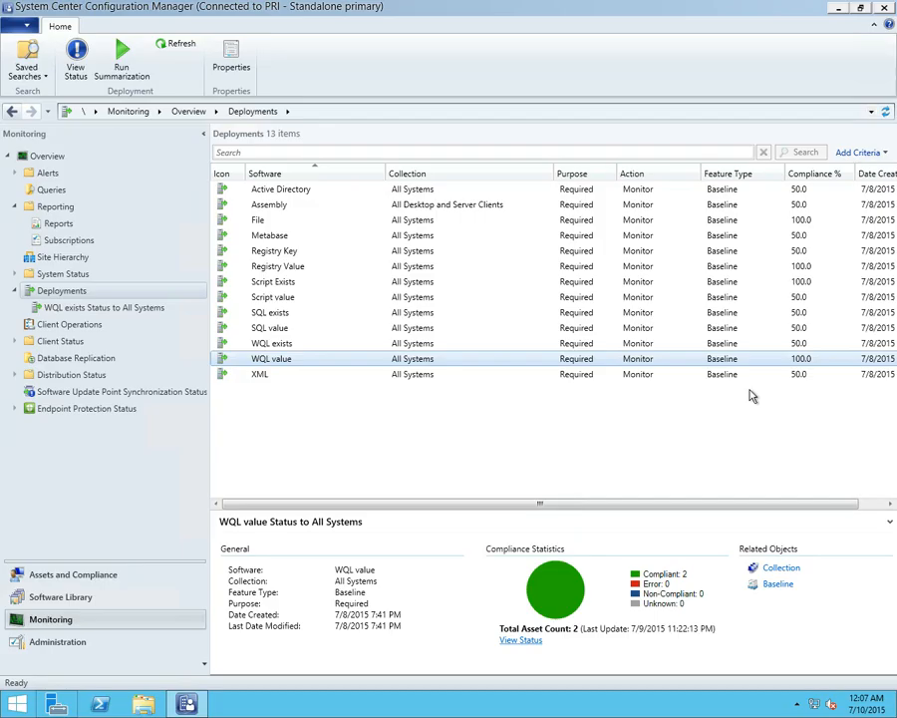
left_click(722, 330)
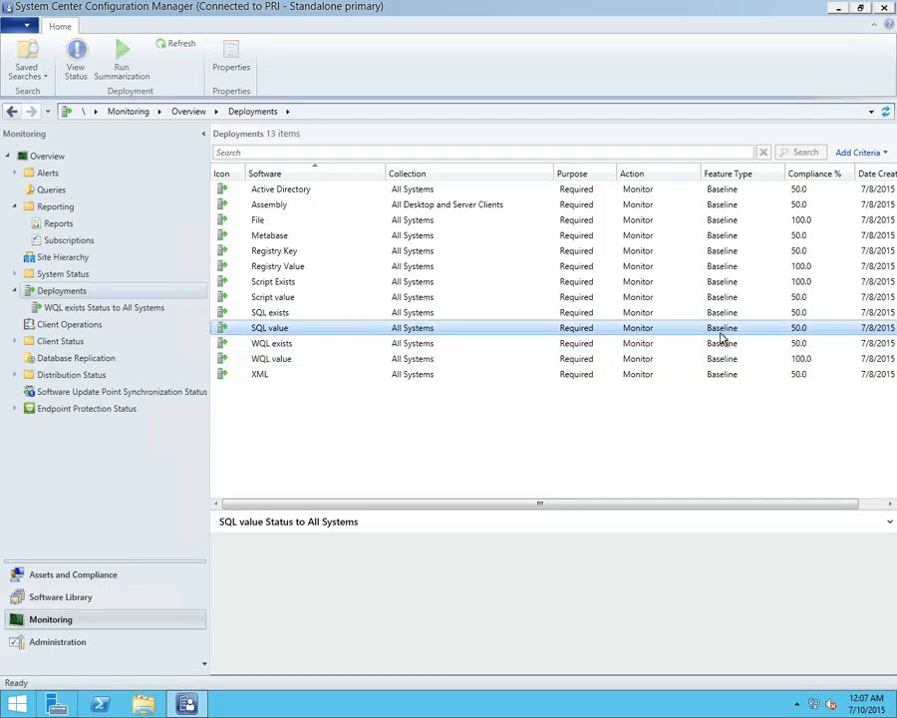
left_click(629, 190)
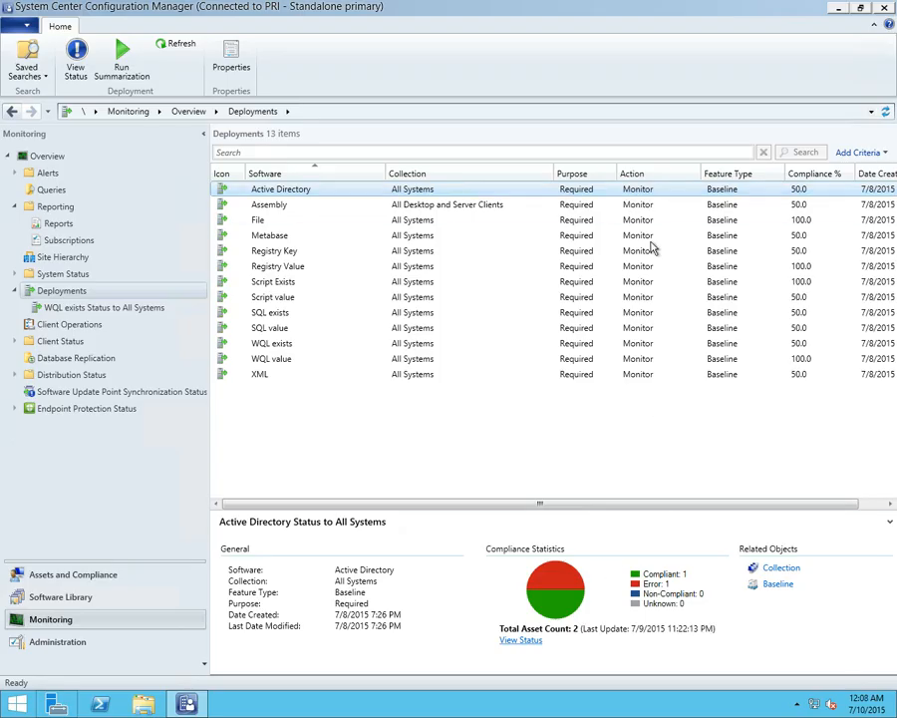
View the Active Directory deployment's status and examine its errors, widening the Description column to read the full text
right_click(634, 193)
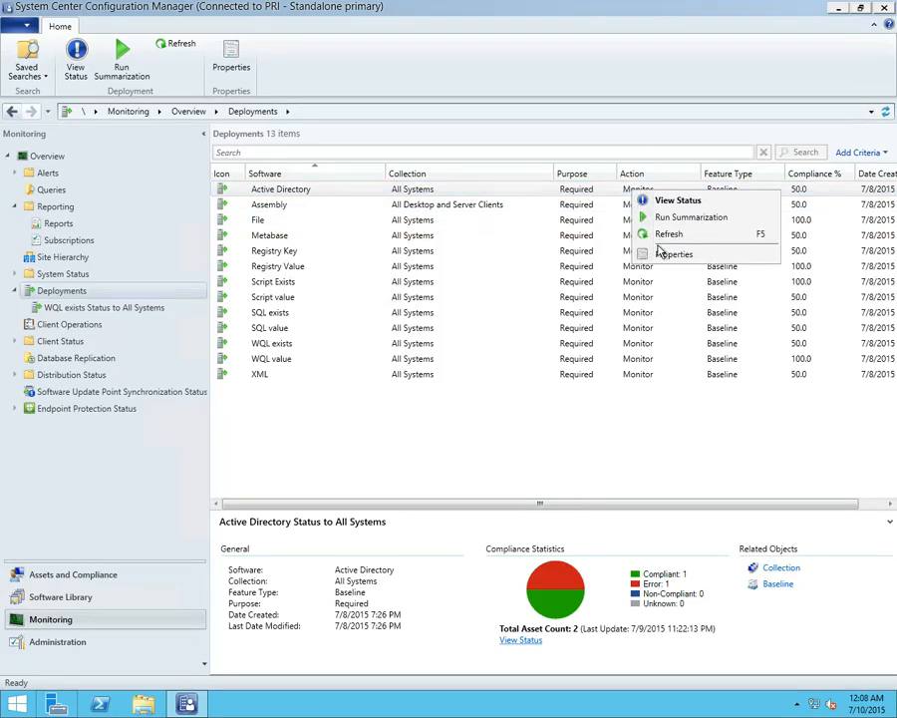
left_click(681, 201)
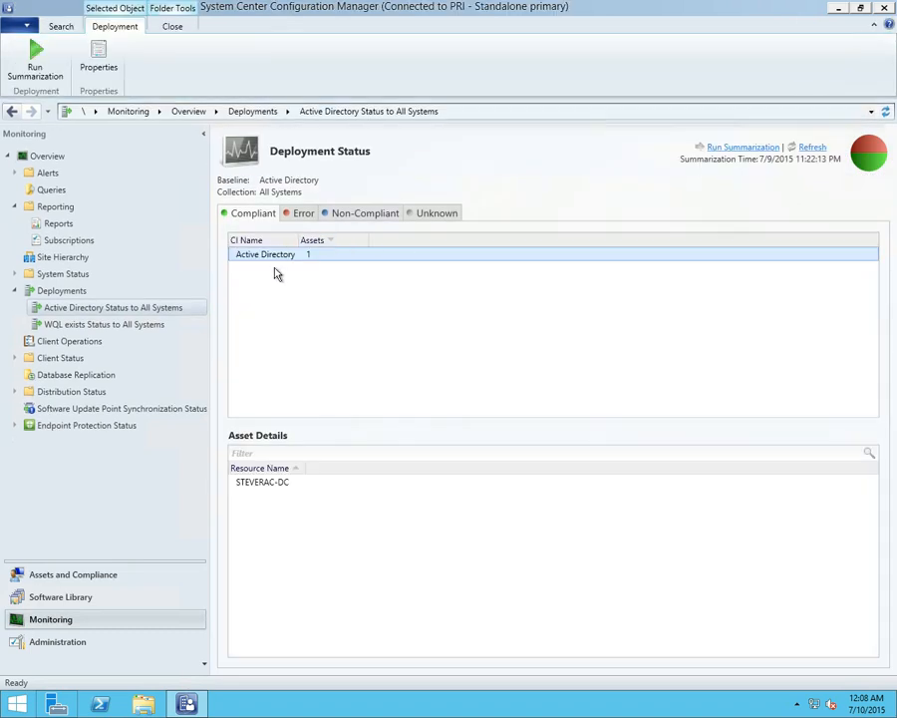
left_click(301, 213)
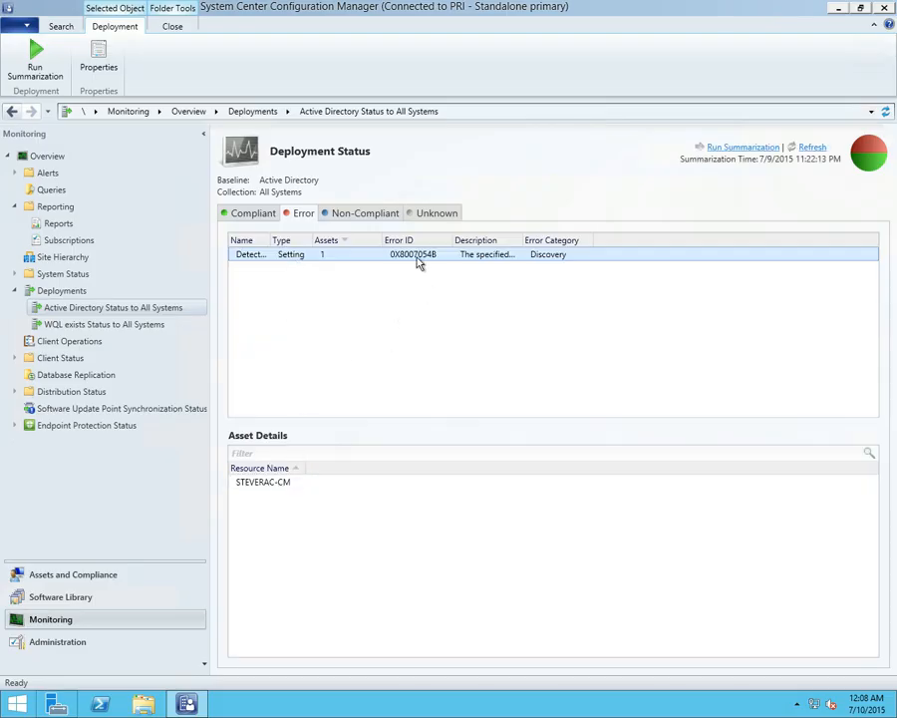
left_click_drag(545, 237, 725, 236)
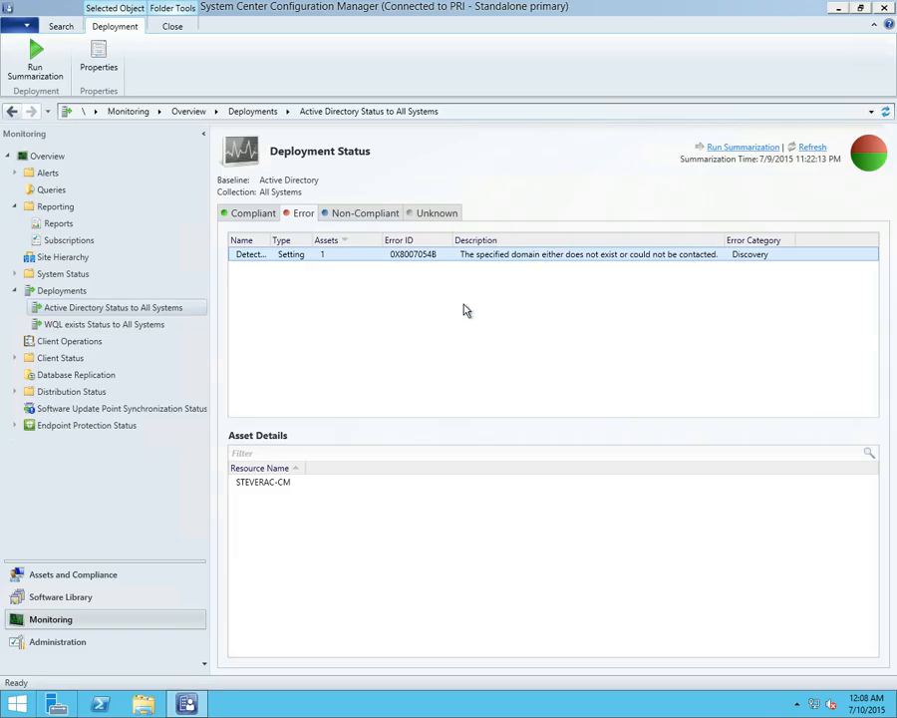
Open the Reports list under Reporting, and switch to the PowerPoint slide show to advance to the Questions? slide
left_click(33, 227)
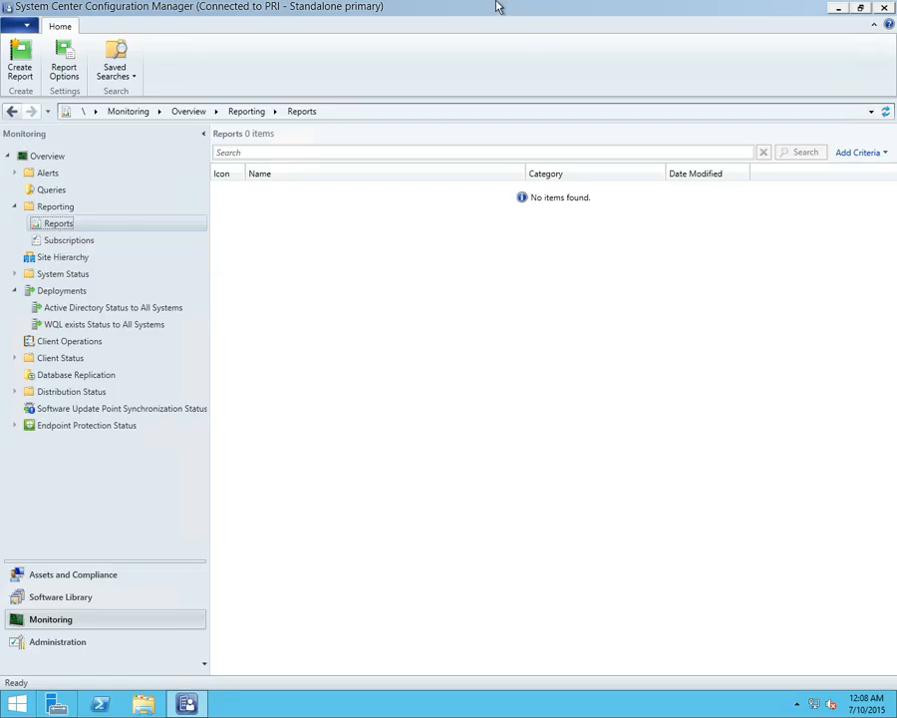
mouse_move(499, 7)
left_click_drag(539, 7, 402, 26)
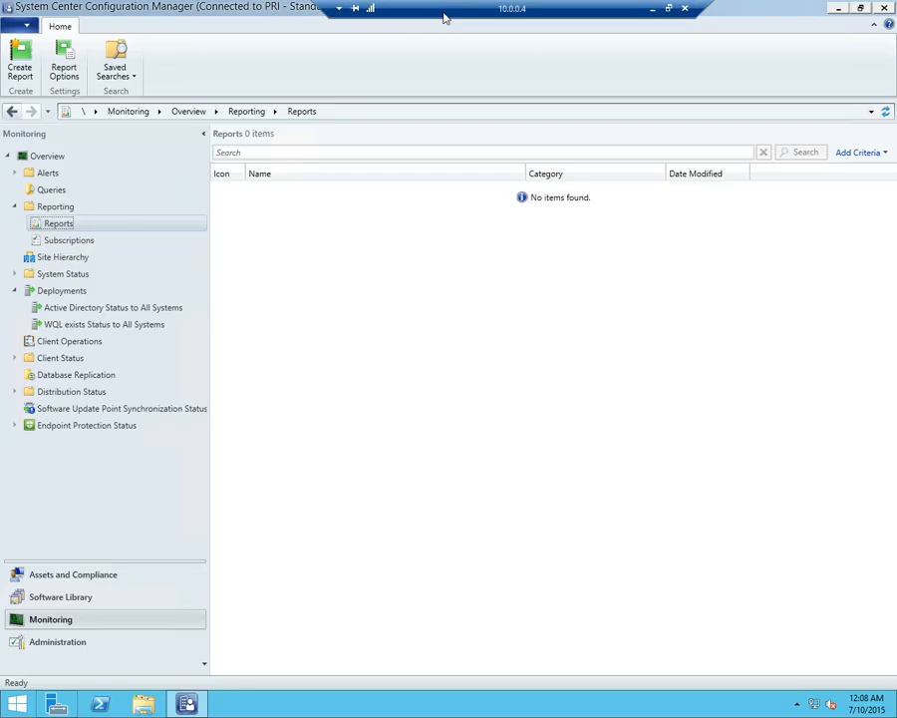
left_click(668, 8)
left_click_drag(595, 100, 896, 235)
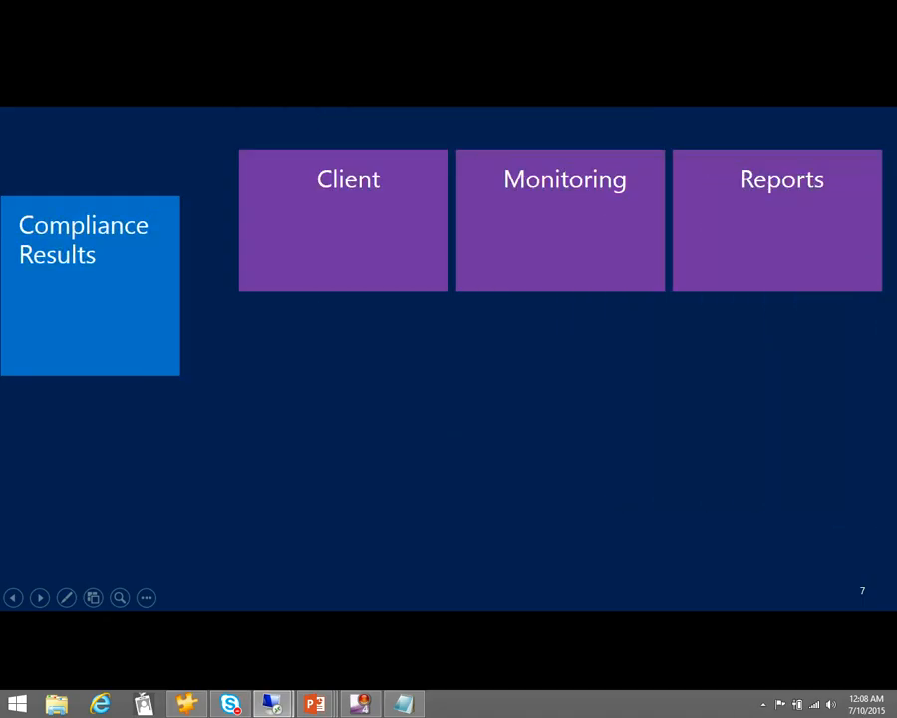
left_click(575, 407)
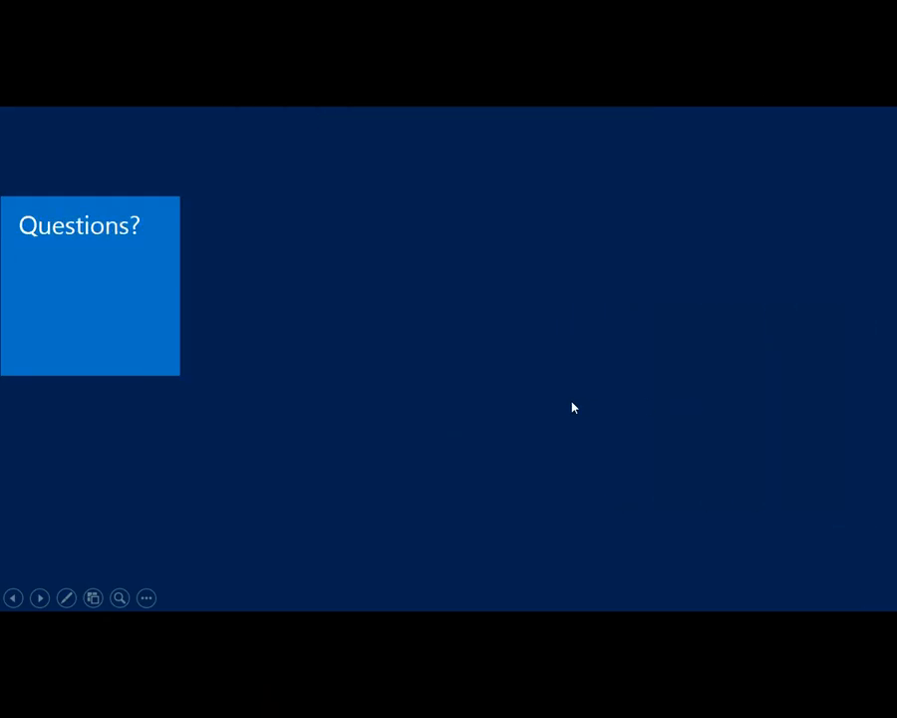